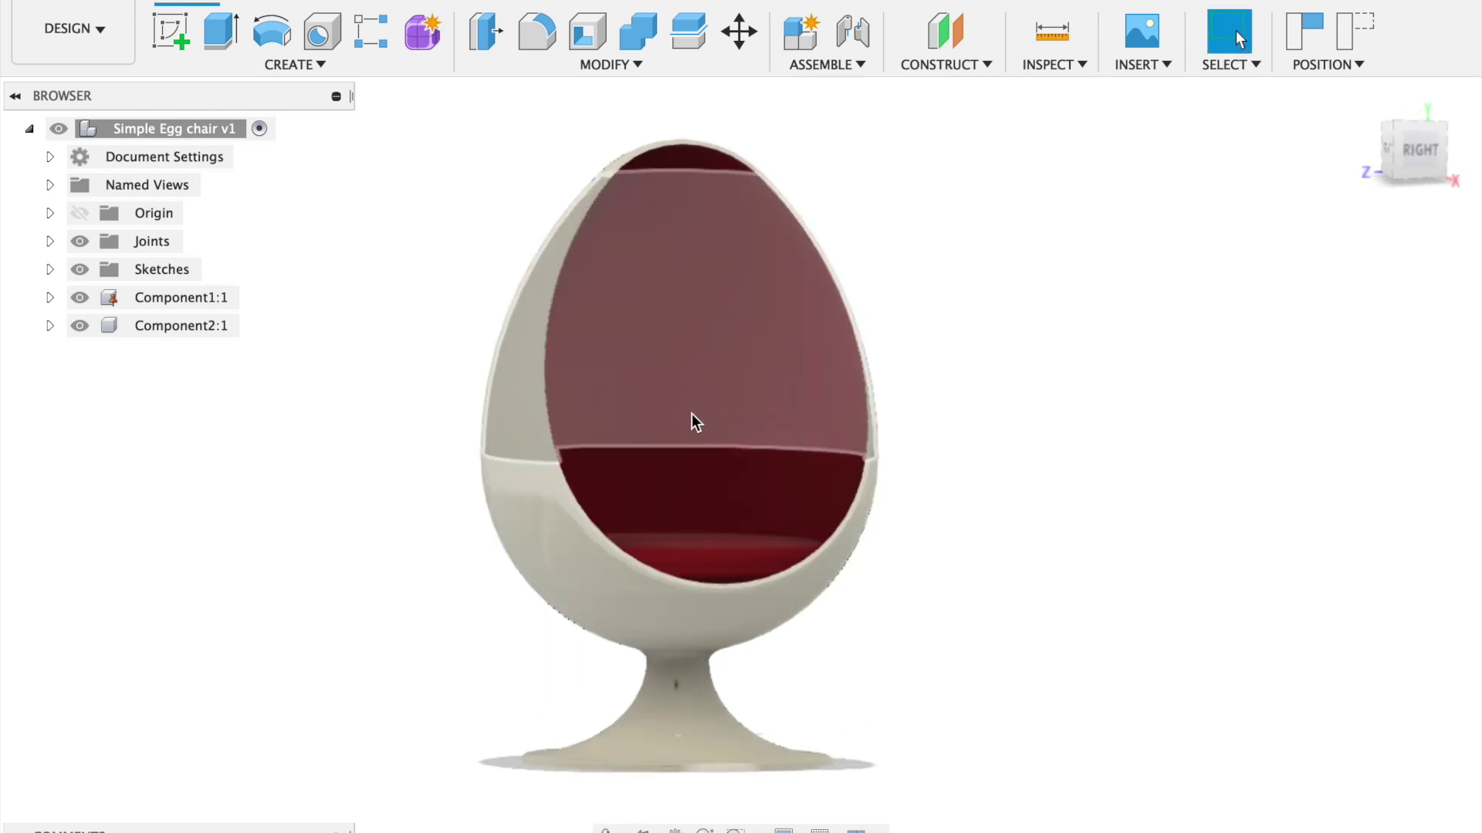
{"action": "mouse_move", "coordinate": [621, 496]}
{"action": "middle_mouse_down", "text": "shift"}
{"action": "mouse_move", "coordinate": [679, 480]}
{"action": "mouse_move", "coordinate": [718, 546]}
{"action": "mouse_move", "coordinate": [733, 478]}
{"action": "mouse_move", "coordinate": [672, 440]}
{"action": "mouse_move", "coordinate": [668, 354]}
{"action": "mouse_move", "coordinate": [679, 386]}
{"action": "mouse_move", "coordinate": [675, 353]}
{"action": "mouse_move", "coordinate": [705, 401]}
{"action": "mouse_move", "coordinate": [767, 424]}
{"action": "middle_mouse_up", "text": "shift"}
{"action": "middle_click_drag", "start_coordinate": [695, 487], "coordinate": [503, 536], "text": "shift"}
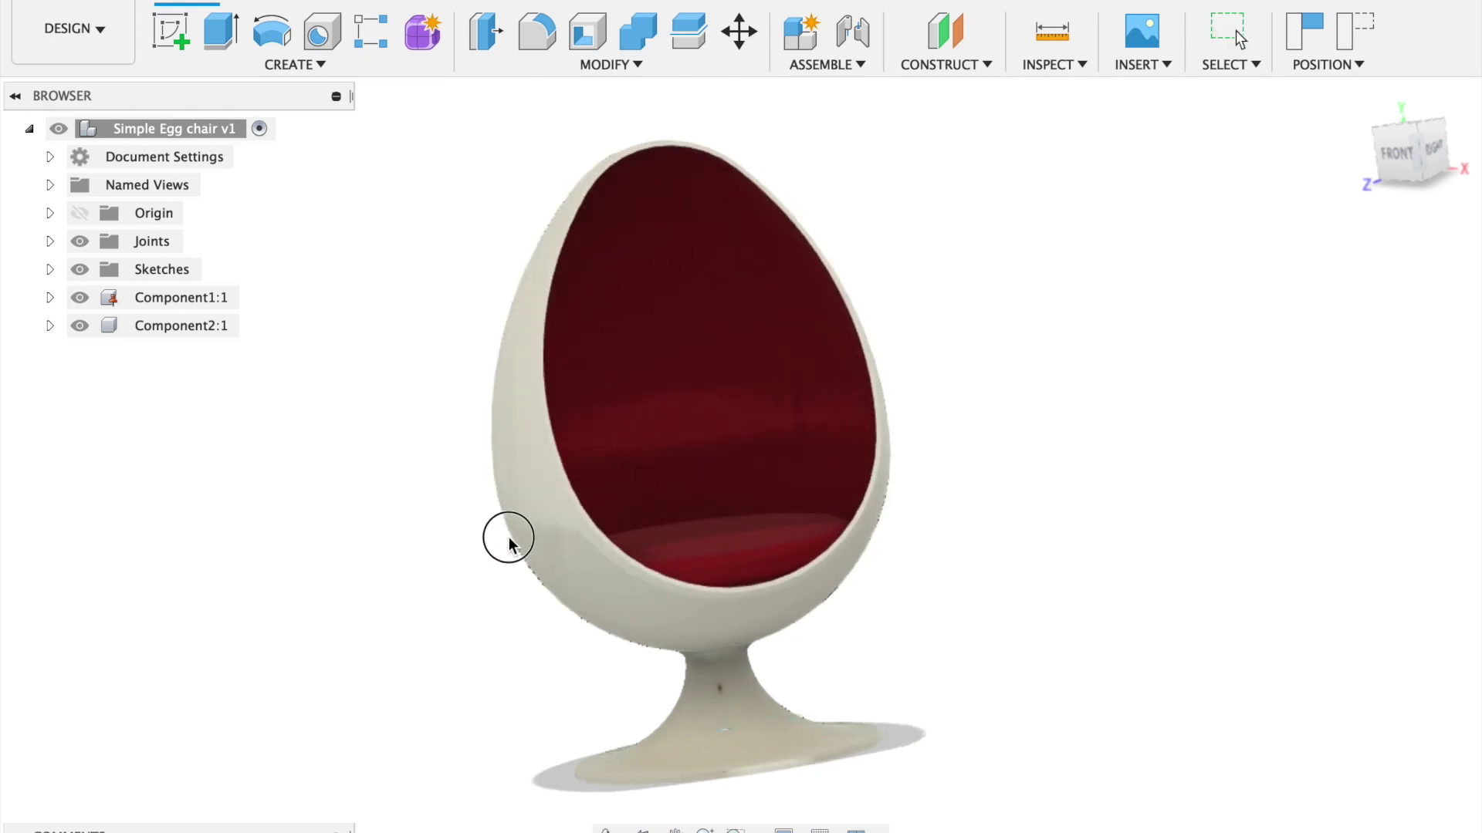
Create a new design and start a sketch on the front plane.
{"action": "left_click", "coordinate": [1239, 38]}
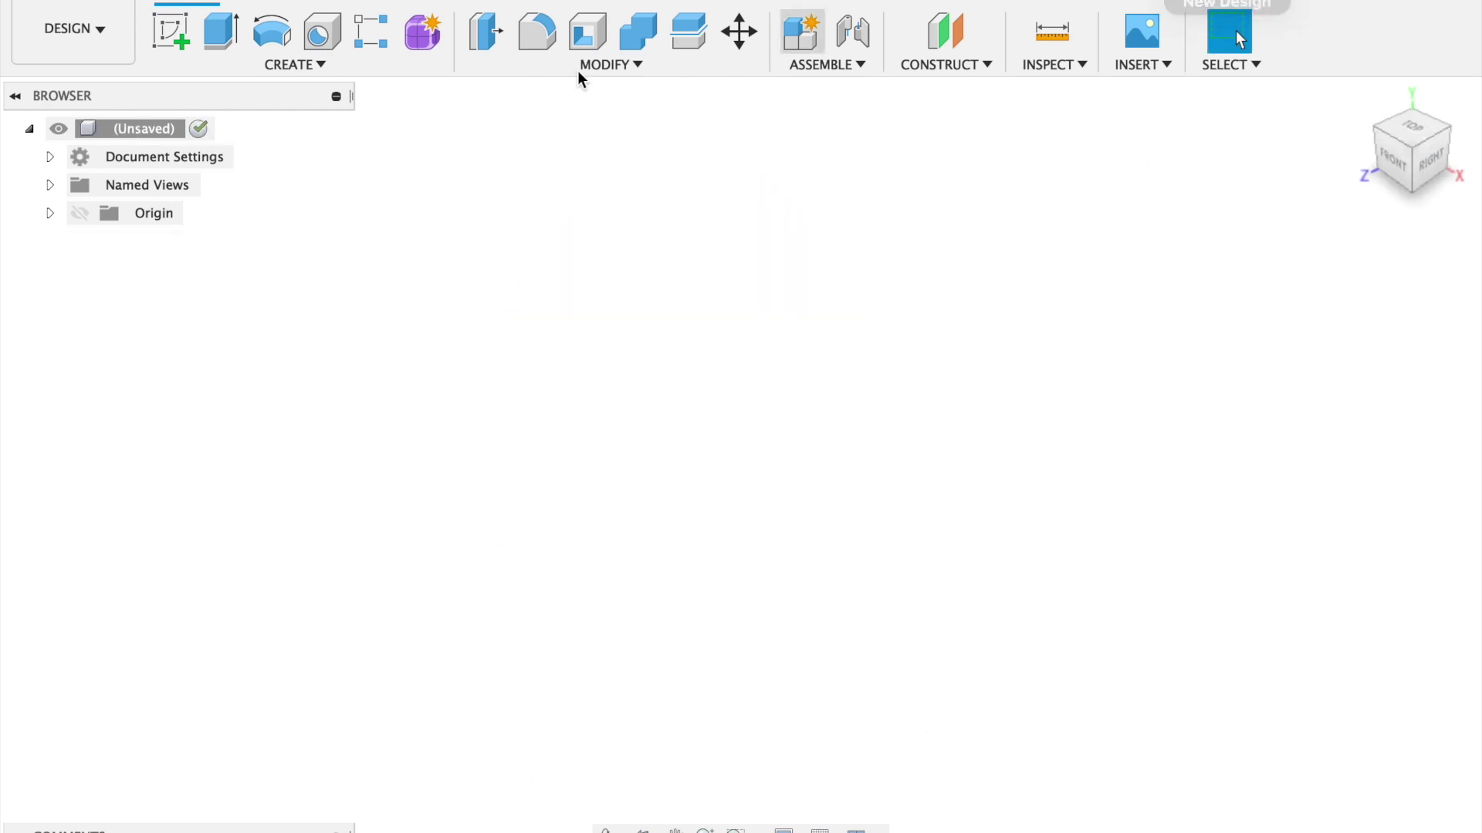
{"action": "left_click", "coordinate": [170, 31]}
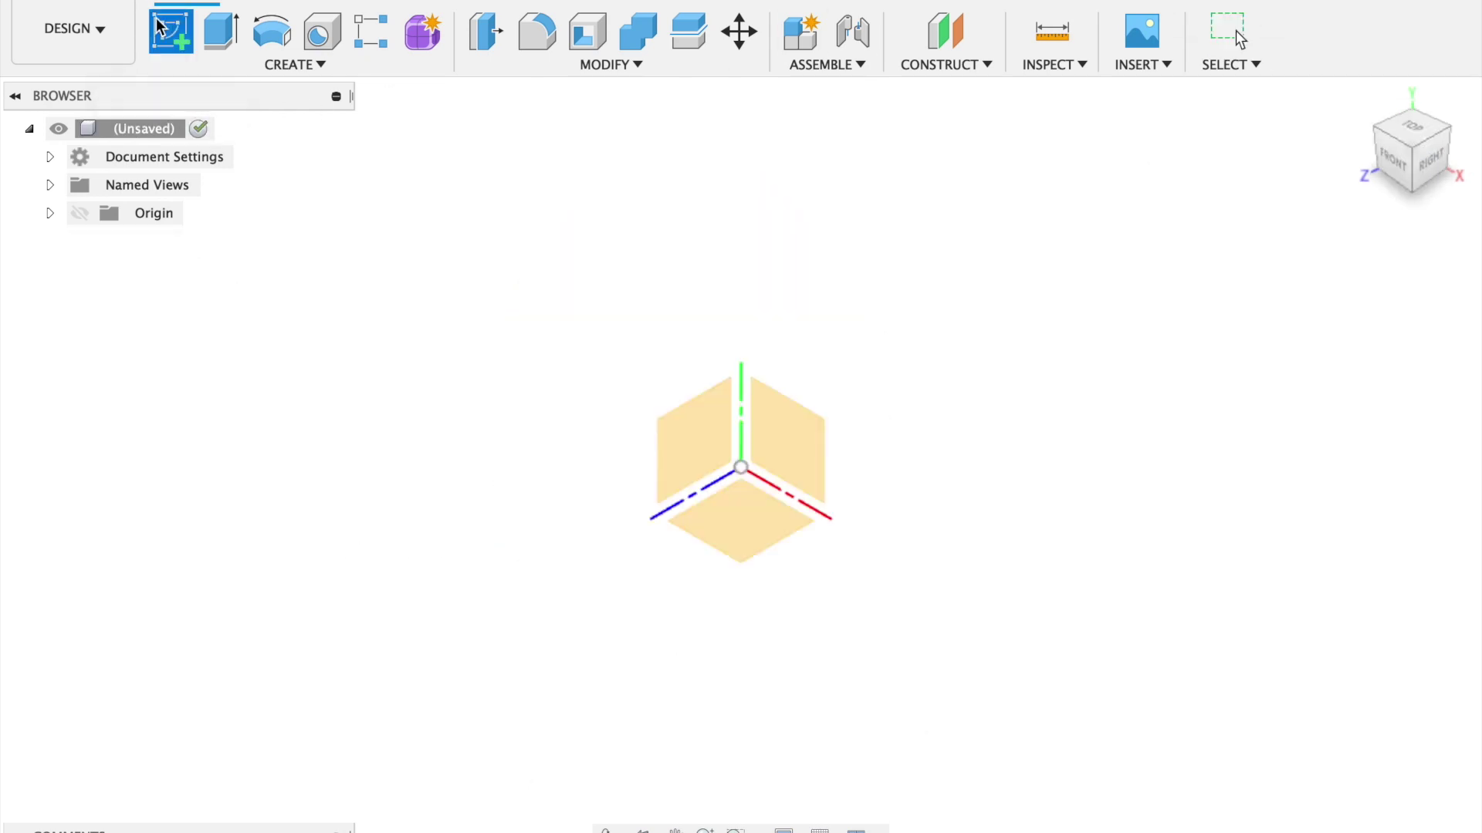
{"action": "left_click", "coordinate": [822, 455]}
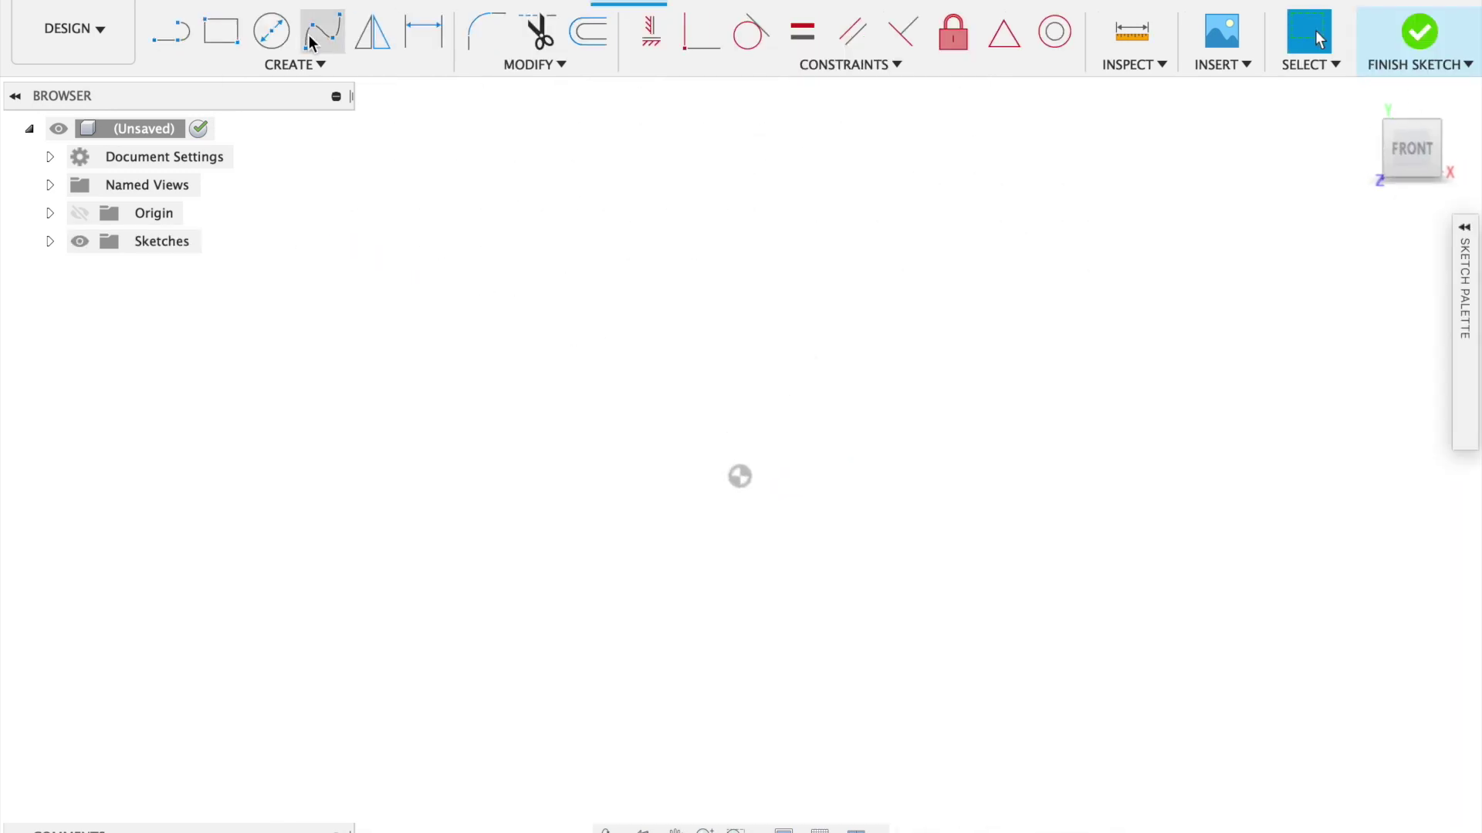
Sketch a circle 900 mm in diameter centred on the origin.
{"action": "left_click", "coordinate": [276, 35]}
{"action": "left_click", "coordinate": [742, 478]}
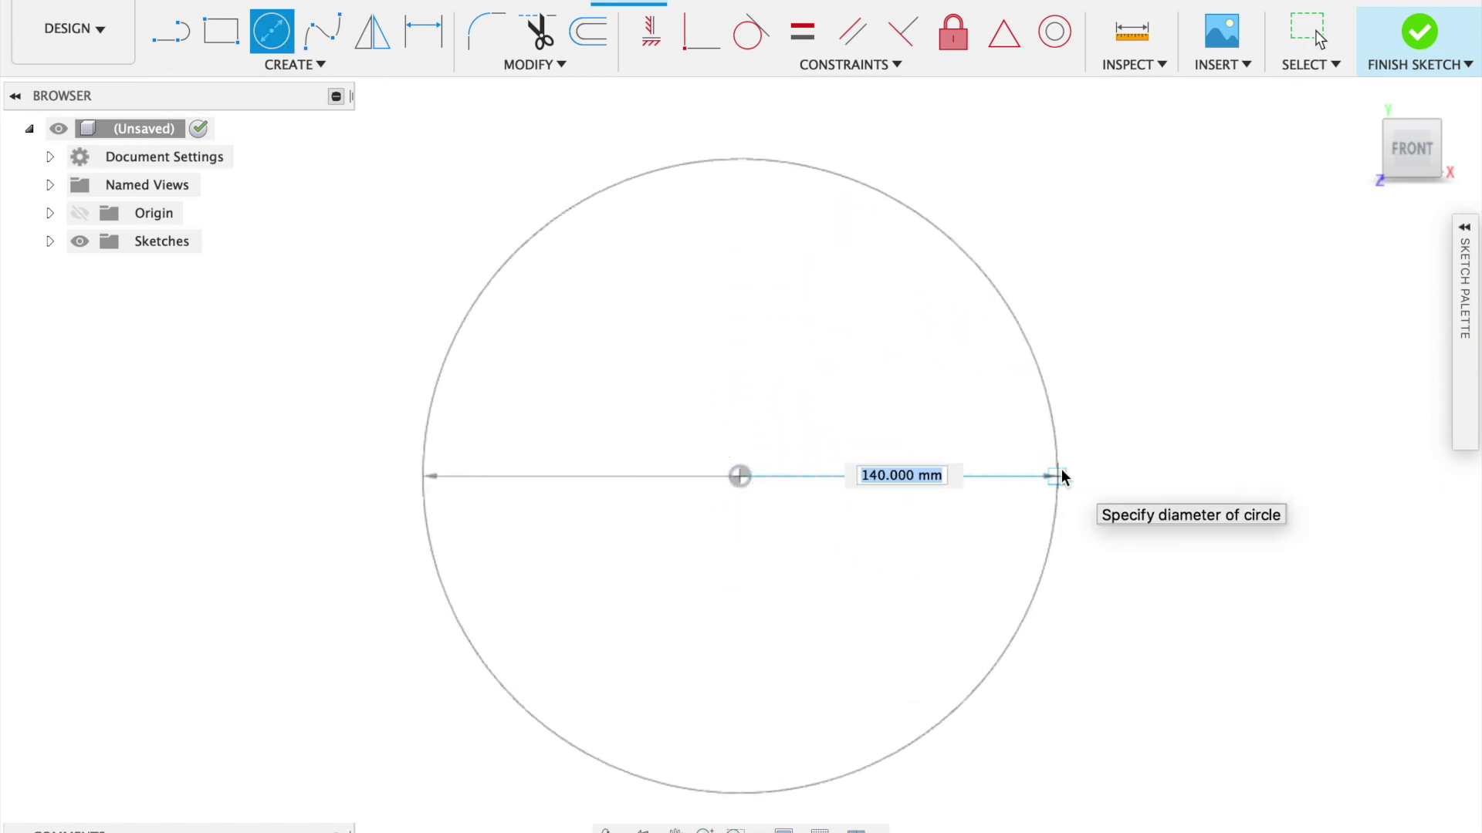
{"action": "type", "text": "900"}
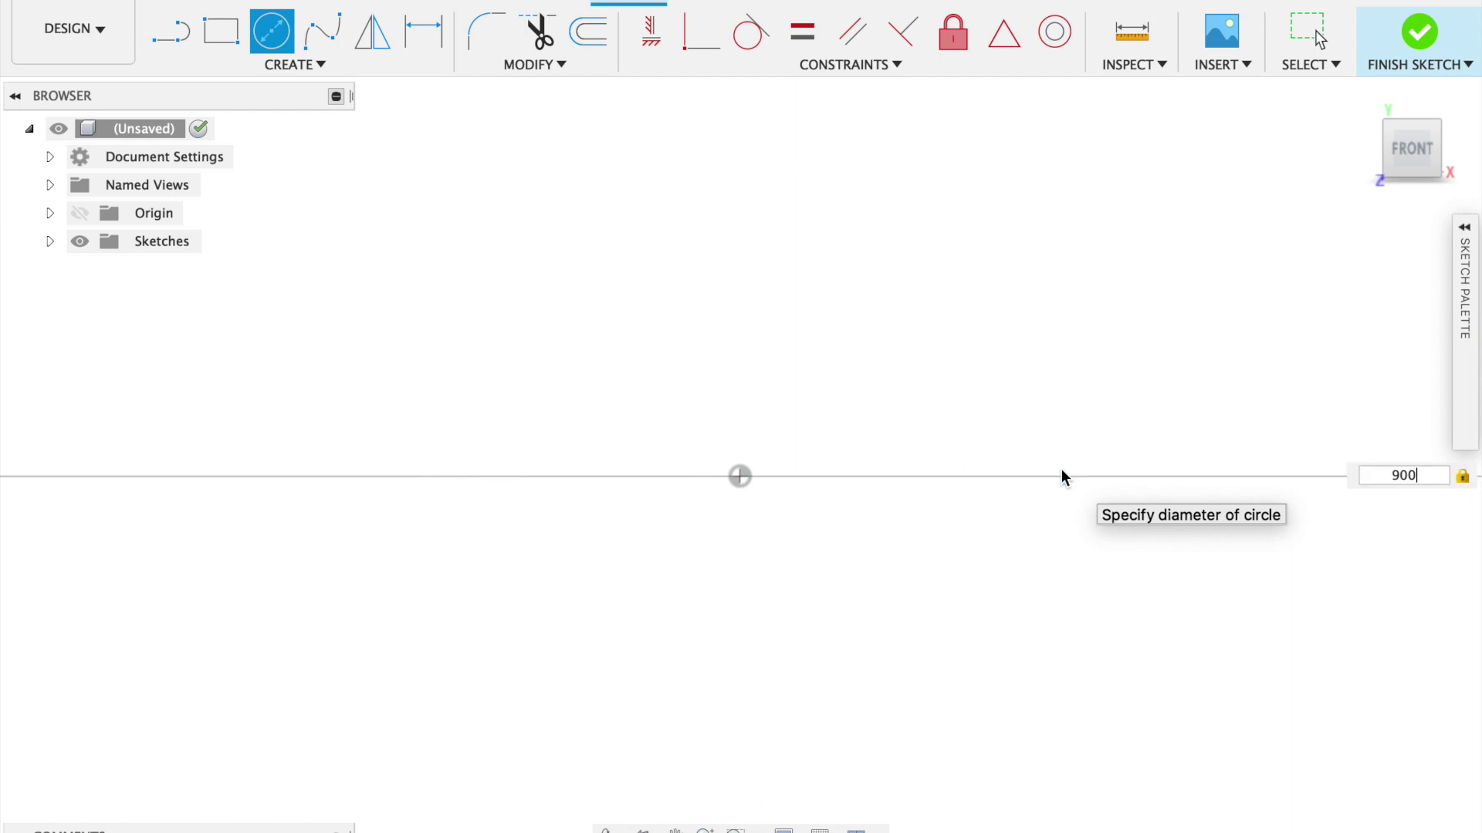
{"action": "key", "text": "Return"}
{"action": "key", "text": "Escape"}
Draw a vertical line from the circle's centre up to its uppermost point.
{"action": "scroll", "coordinate": [962, 561], "scroll_direction": "down", "scroll_amount": 5}
{"action": "scroll", "coordinate": [955, 571], "scroll_direction": "down", "scroll_amount": 3}
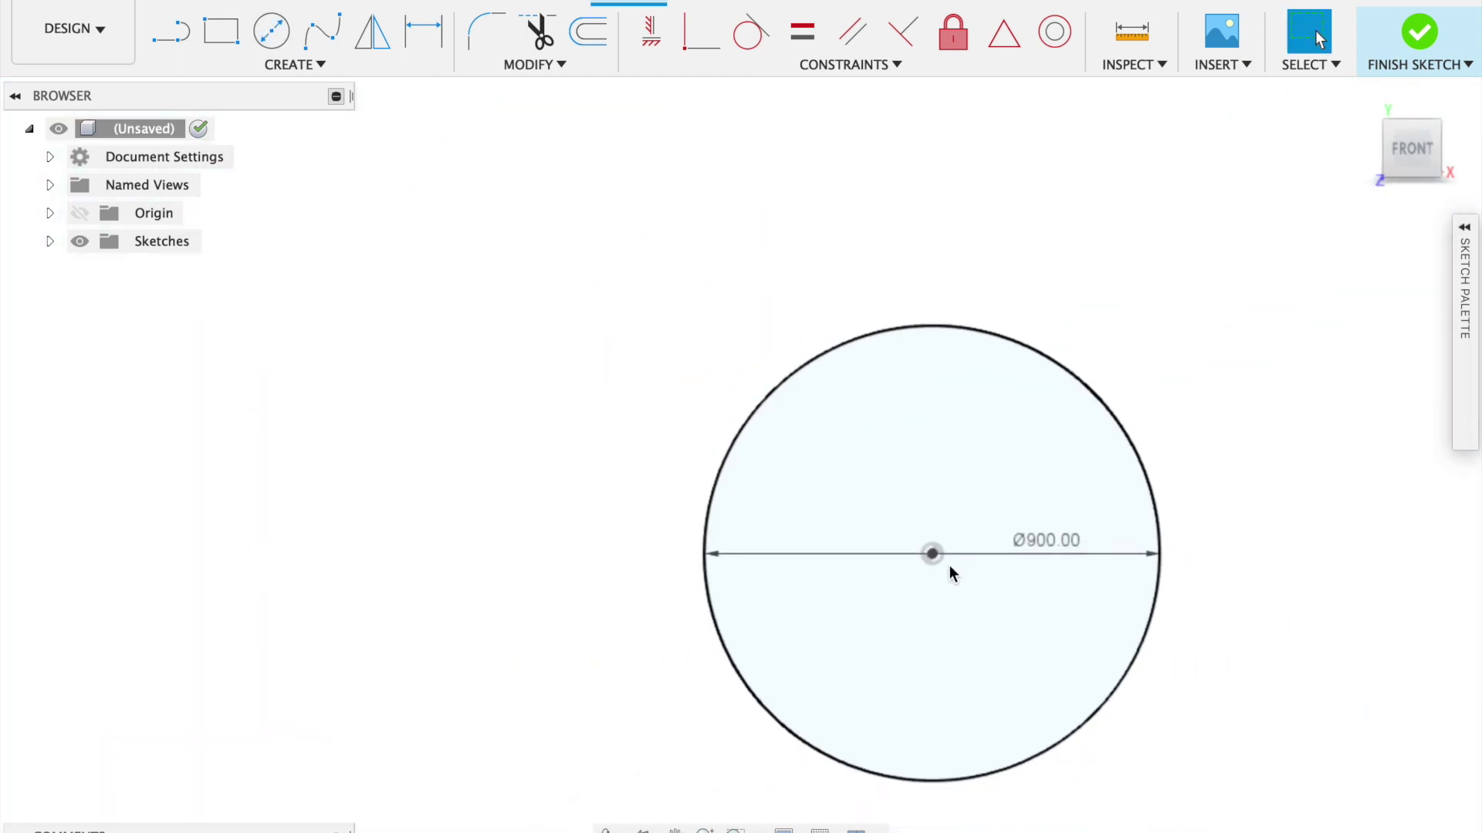
{"action": "scroll", "coordinate": [1188, 529], "scroll_direction": "down", "scroll_amount": 2}
{"action": "scroll", "coordinate": [1204, 533], "scroll_direction": "up", "scroll_amount": 1}
{"action": "scroll", "coordinate": [1227, 531], "scroll_direction": "up", "scroll_amount": 1}
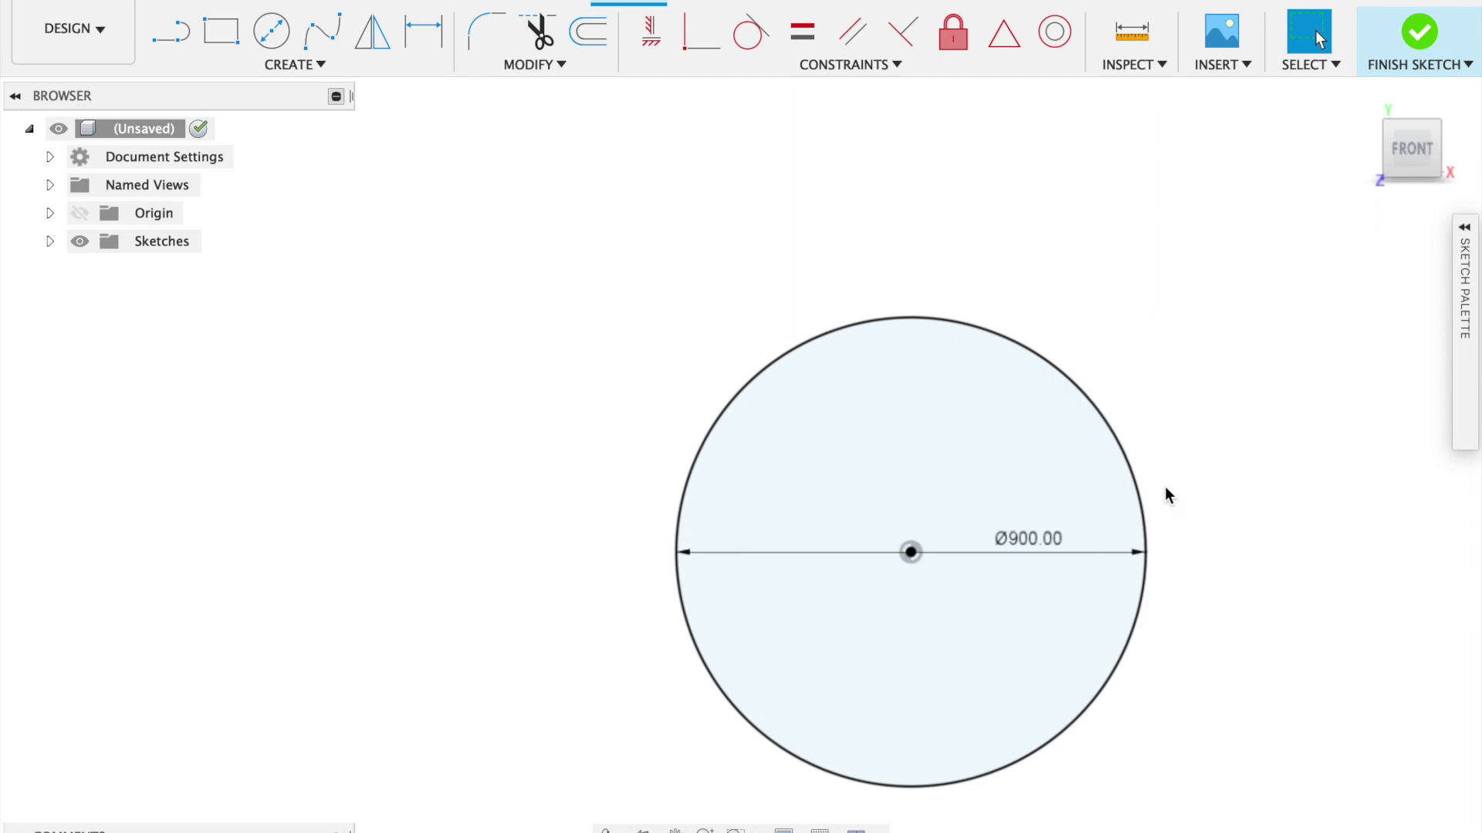
{"action": "left_click", "coordinate": [164, 37]}
{"action": "left_click", "coordinate": [911, 552]}
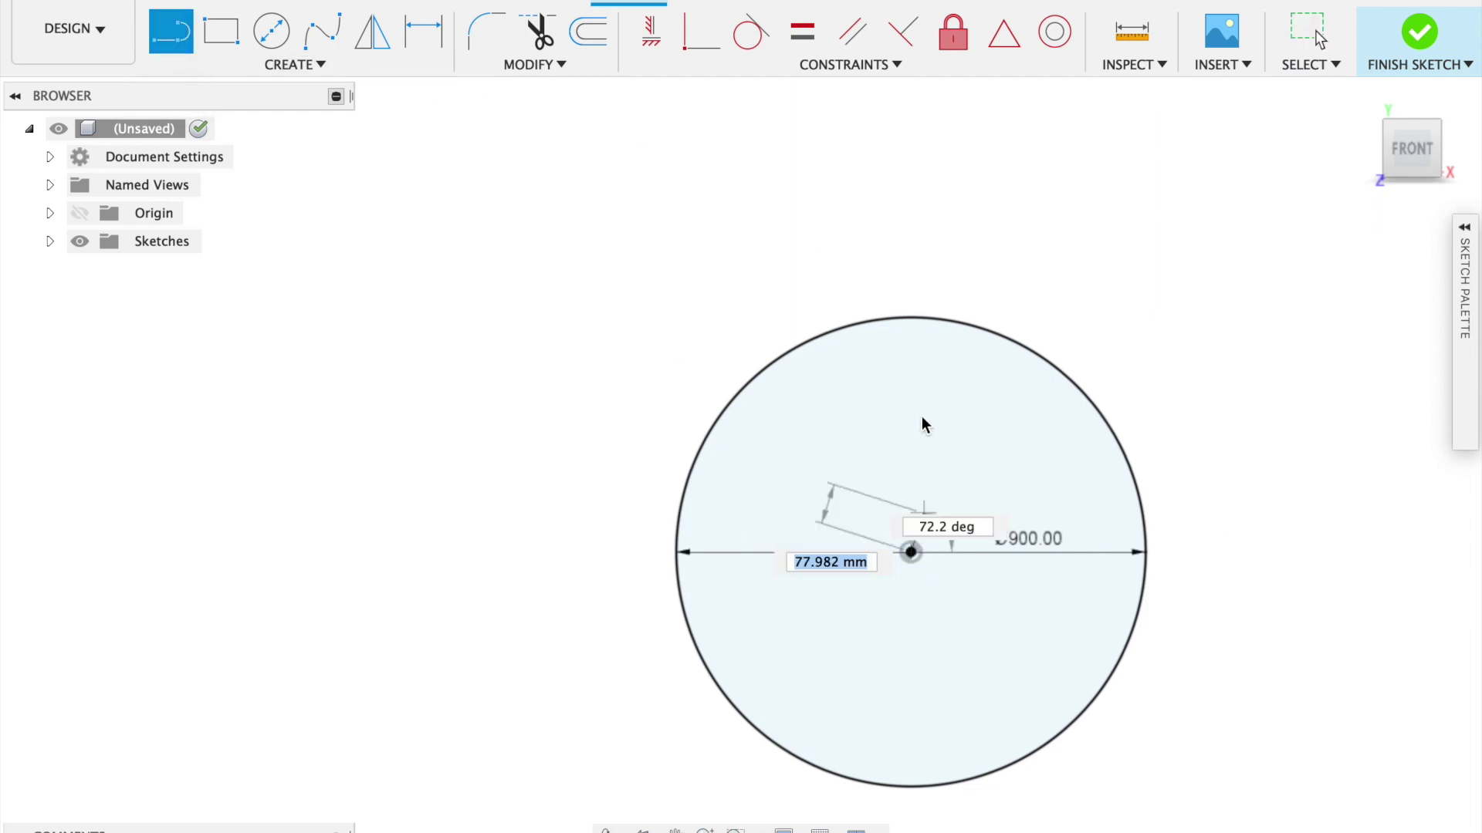
{"action": "left_click", "coordinate": [909, 325]}
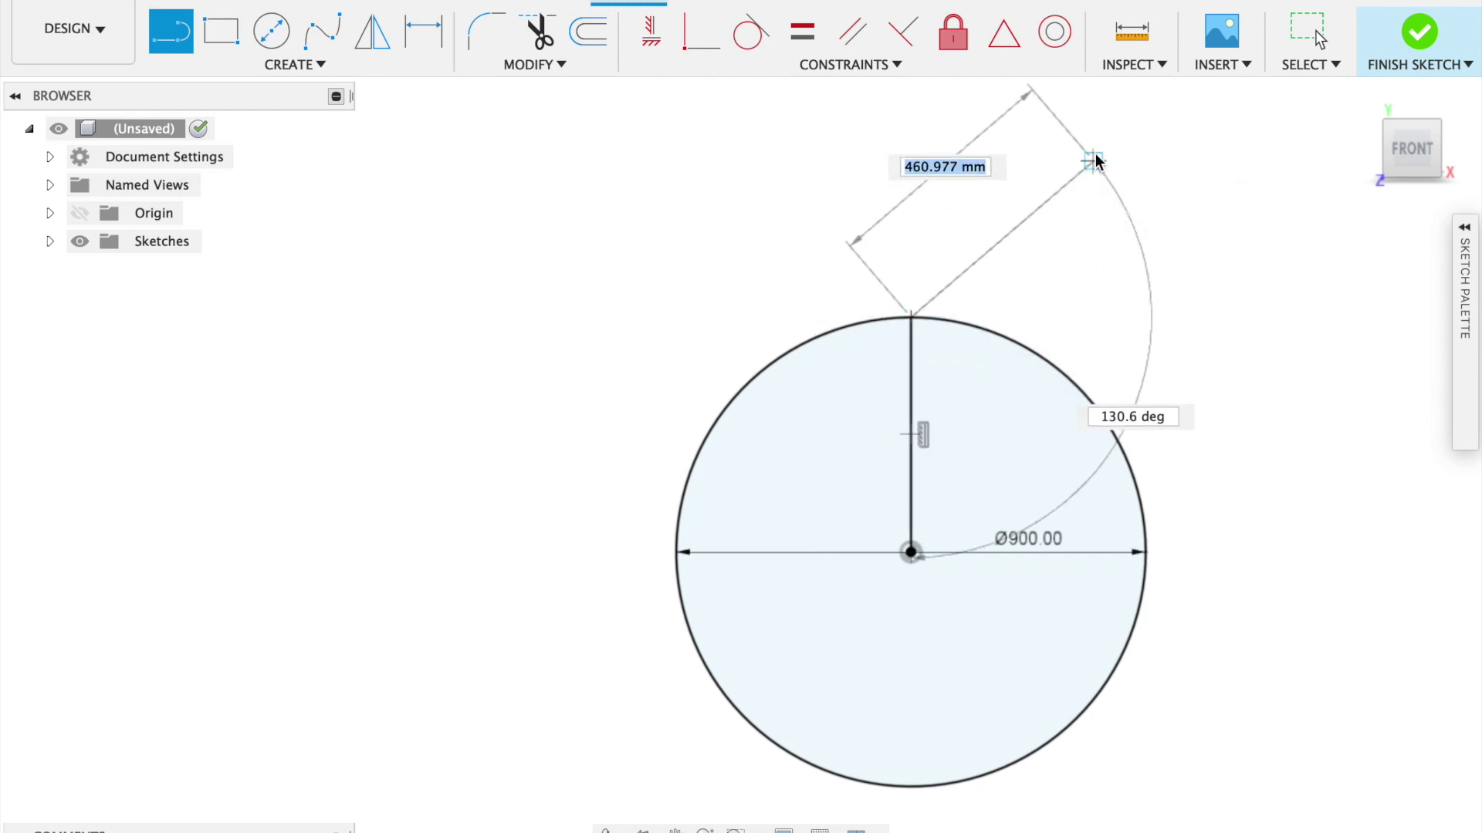
Continue from the circle's uppermost point with a line about 489 mm long, rising to the right at 135 degrees to the vertical line.
{"action": "key", "text": "Tab"}
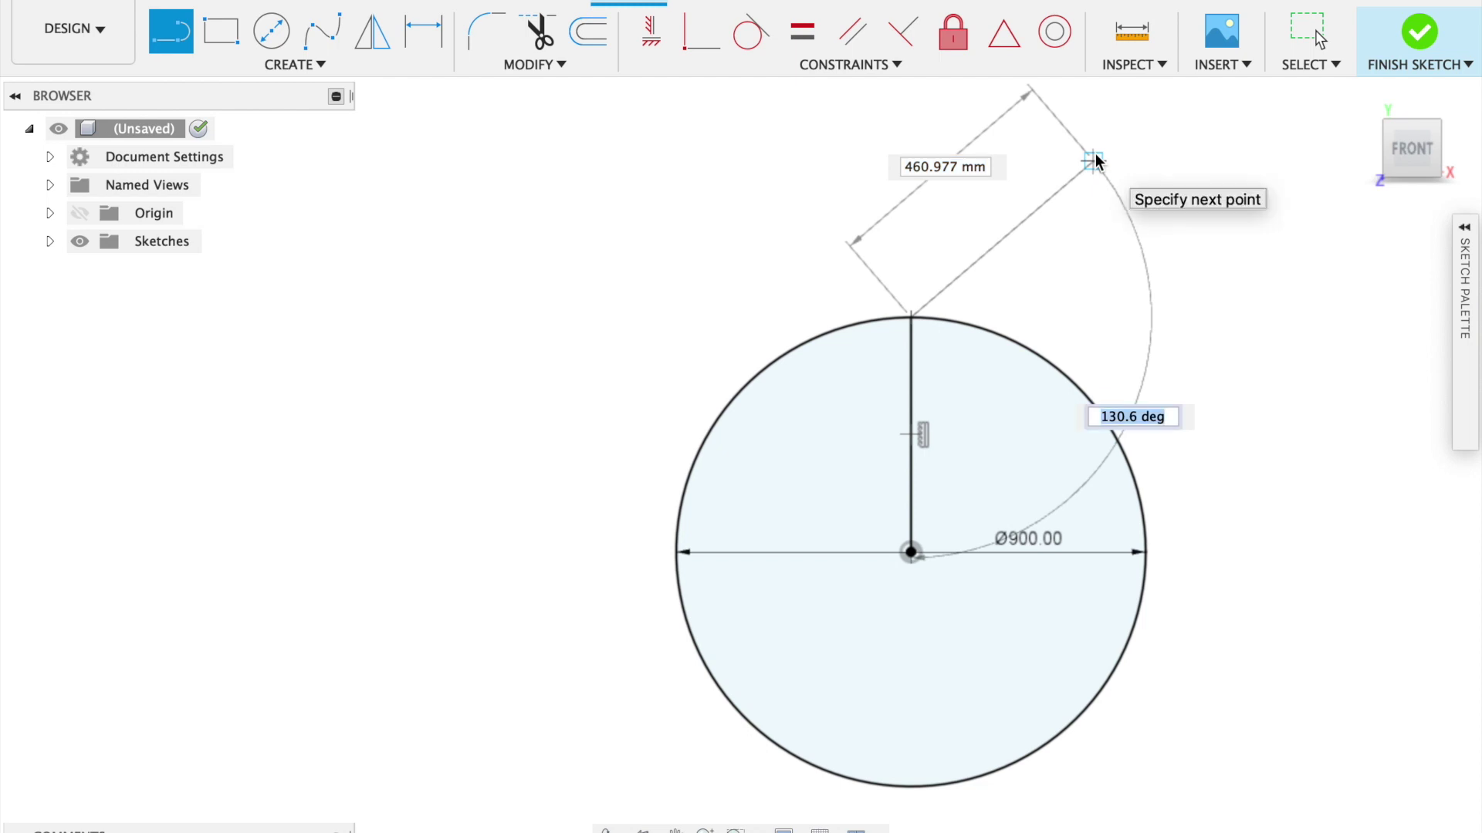
{"action": "type", "text": "135"}
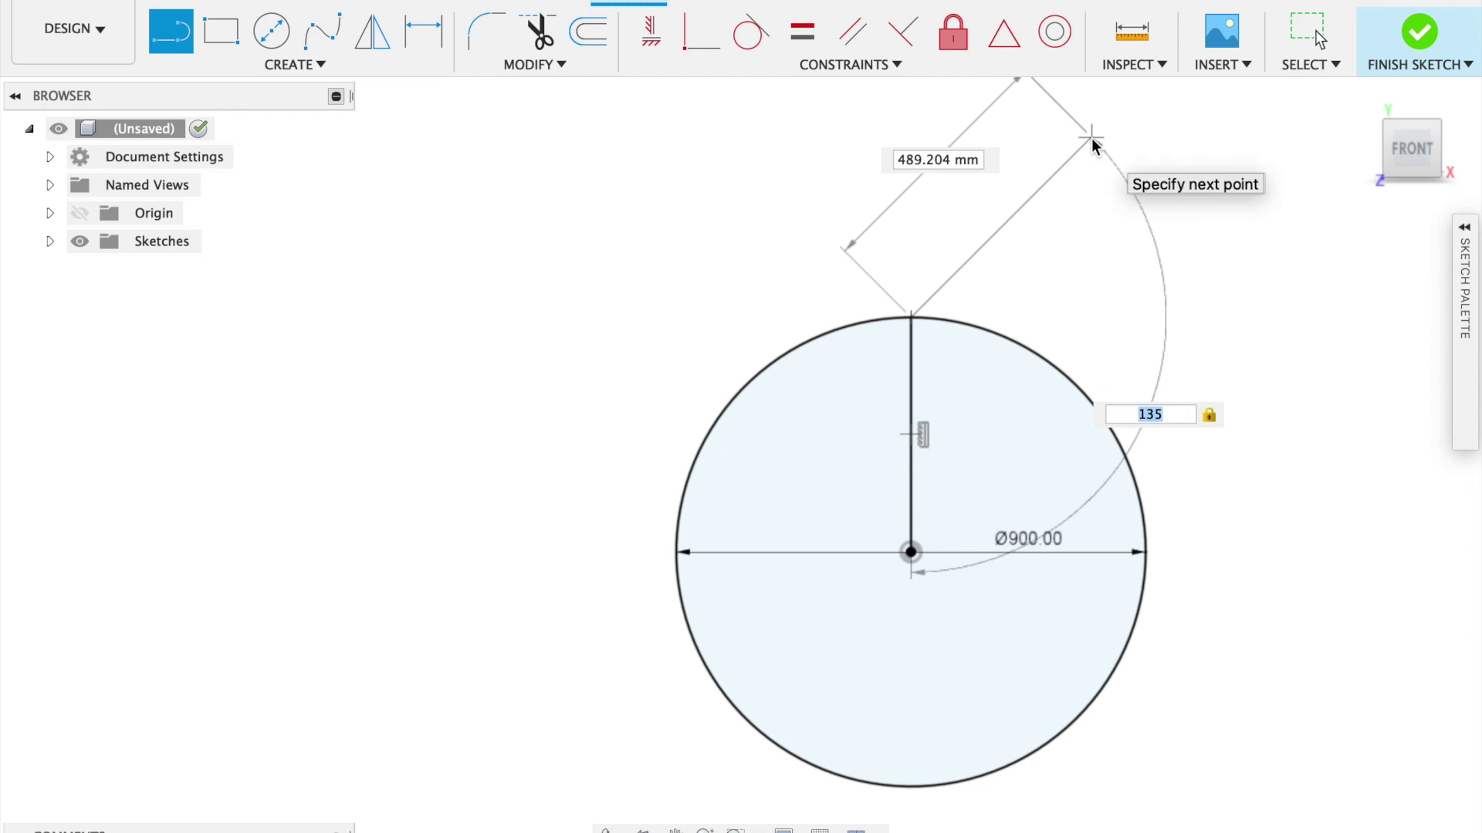
{"action": "left_click", "coordinate": [1091, 138]}
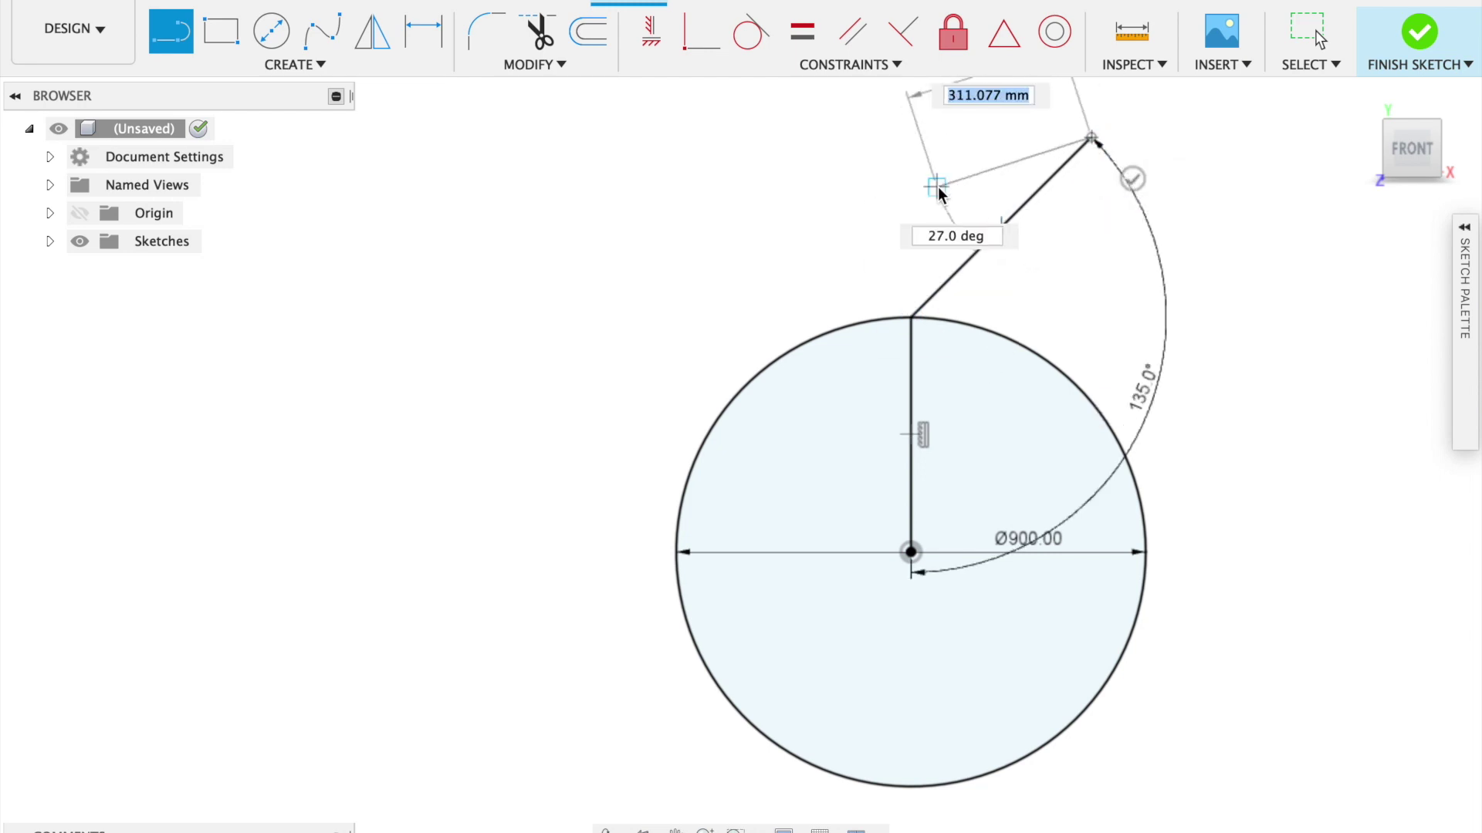
{"action": "key", "text": "Escape"}
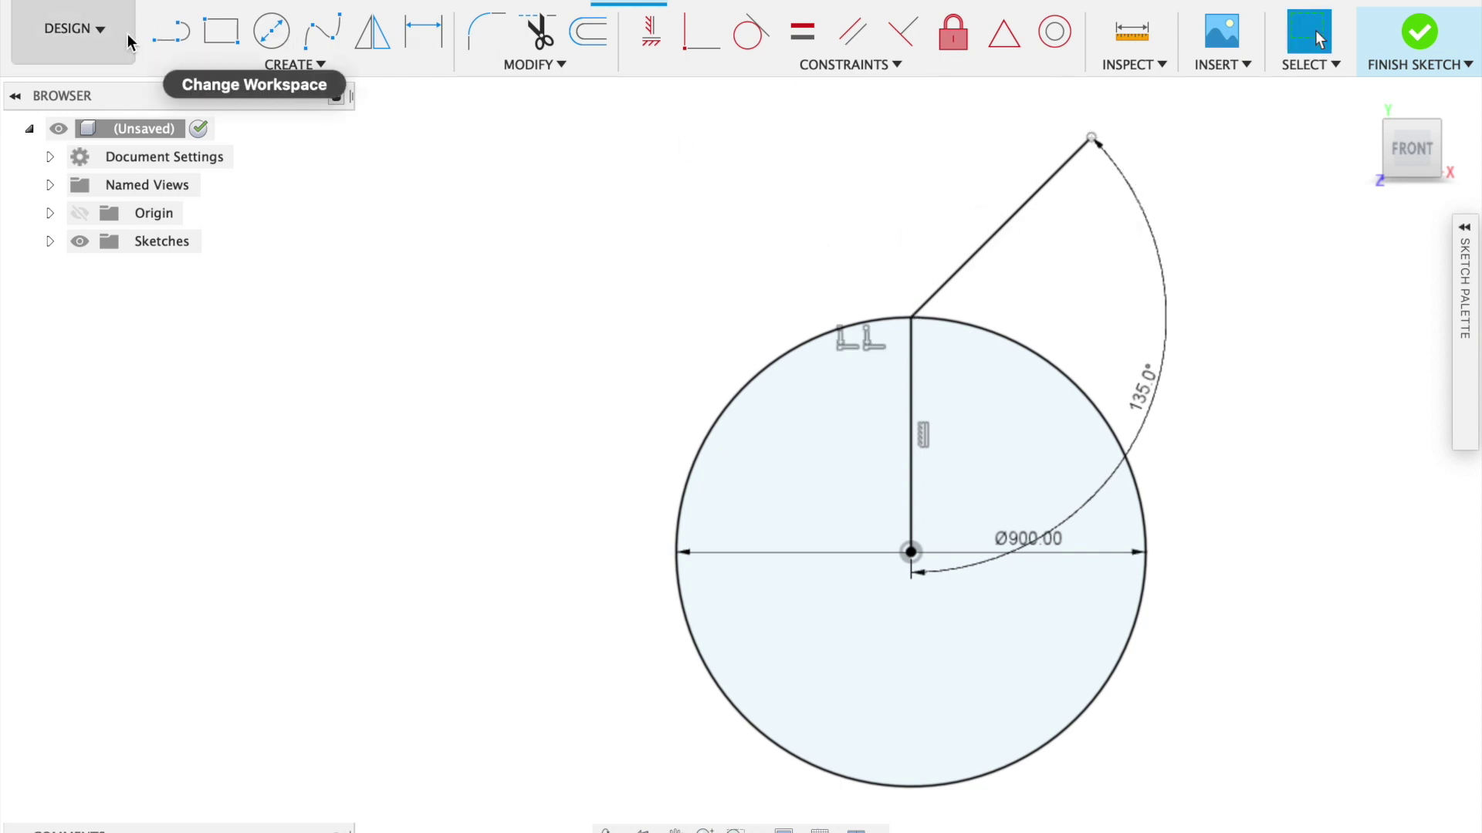
Draw a 500 mm line from the circle's uppermost point, rising to the left at 135 degrees from horizontal.
{"action": "left_click", "coordinate": [171, 31]}
{"action": "left_click", "coordinate": [912, 317]}
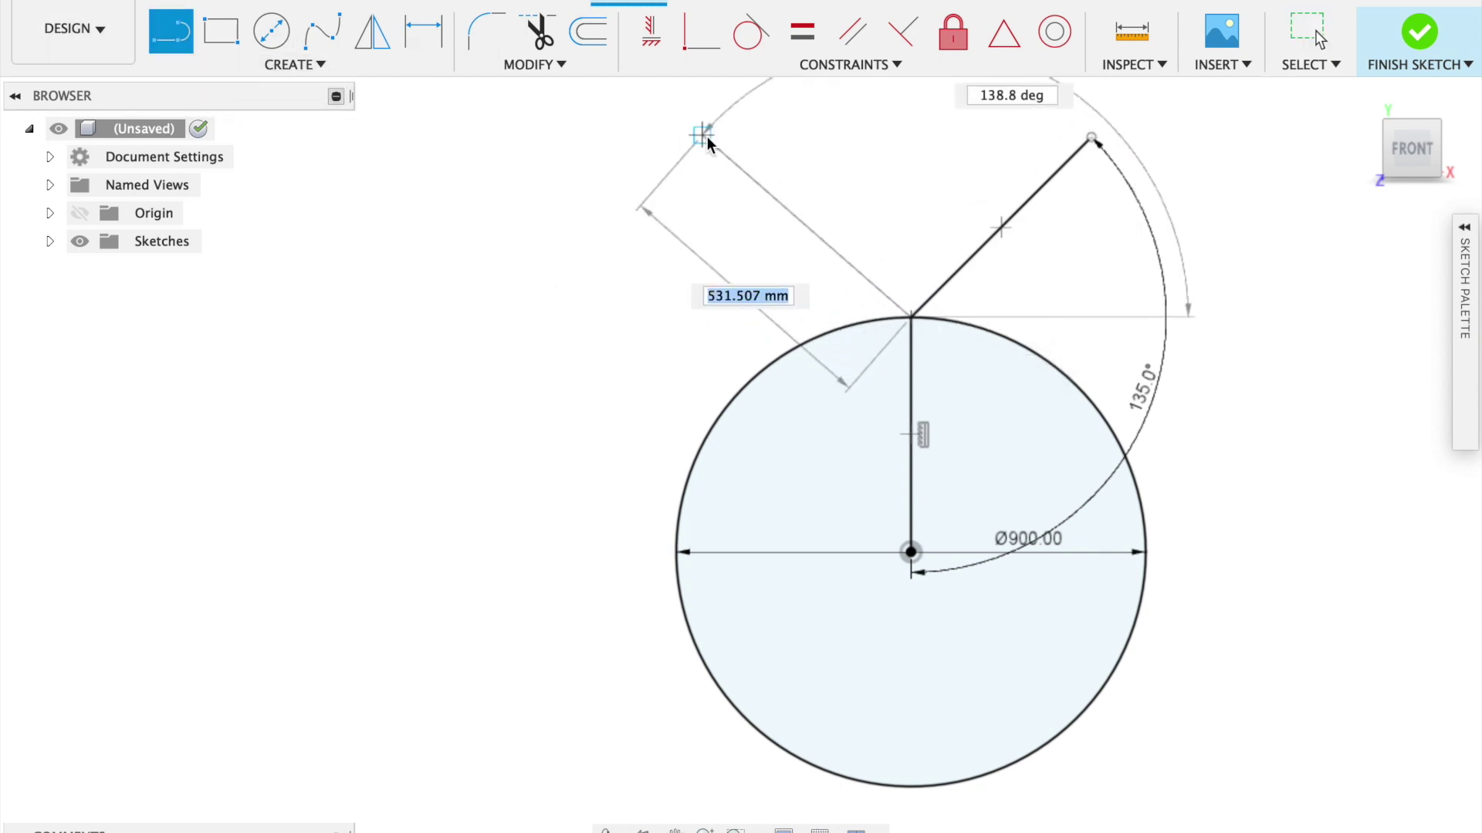
{"action": "type", "text": "500"}
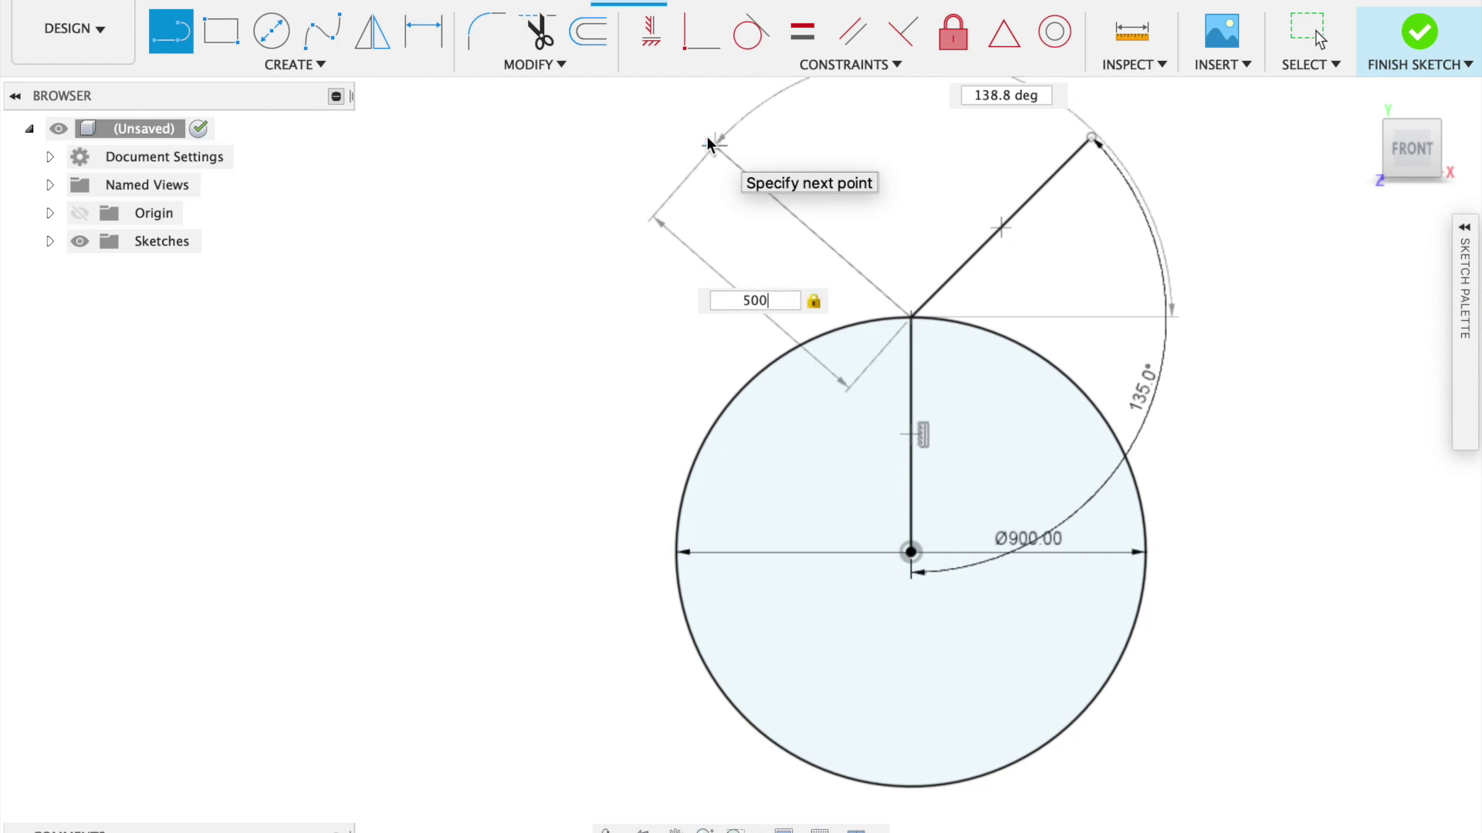
{"action": "key", "text": "Tab"}
{"action": "type", "text": "13"}
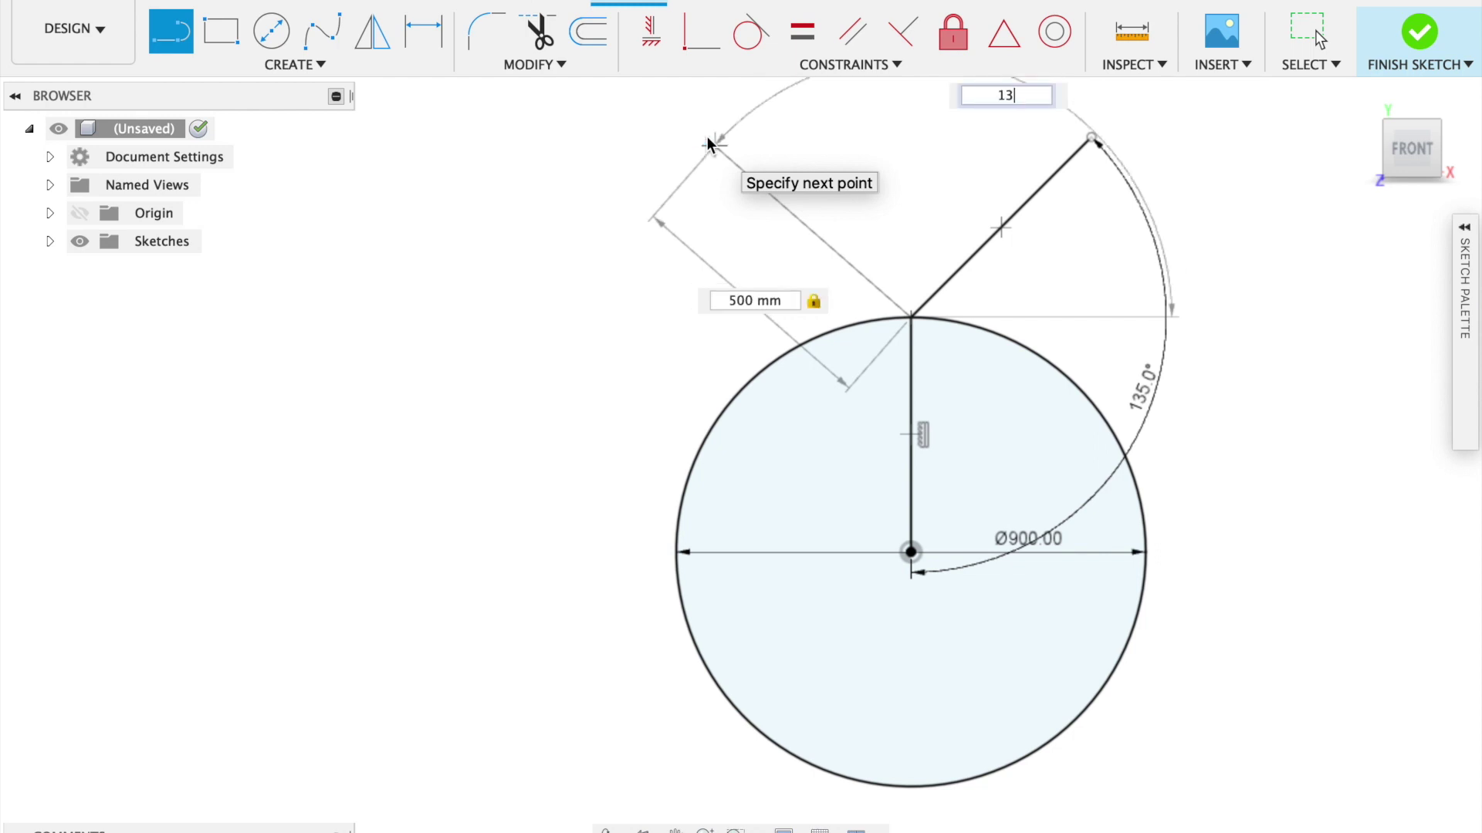
{"action": "type", "text": "5"}
{"action": "key", "text": "Return"}
{"action": "key", "text": "Escape"}
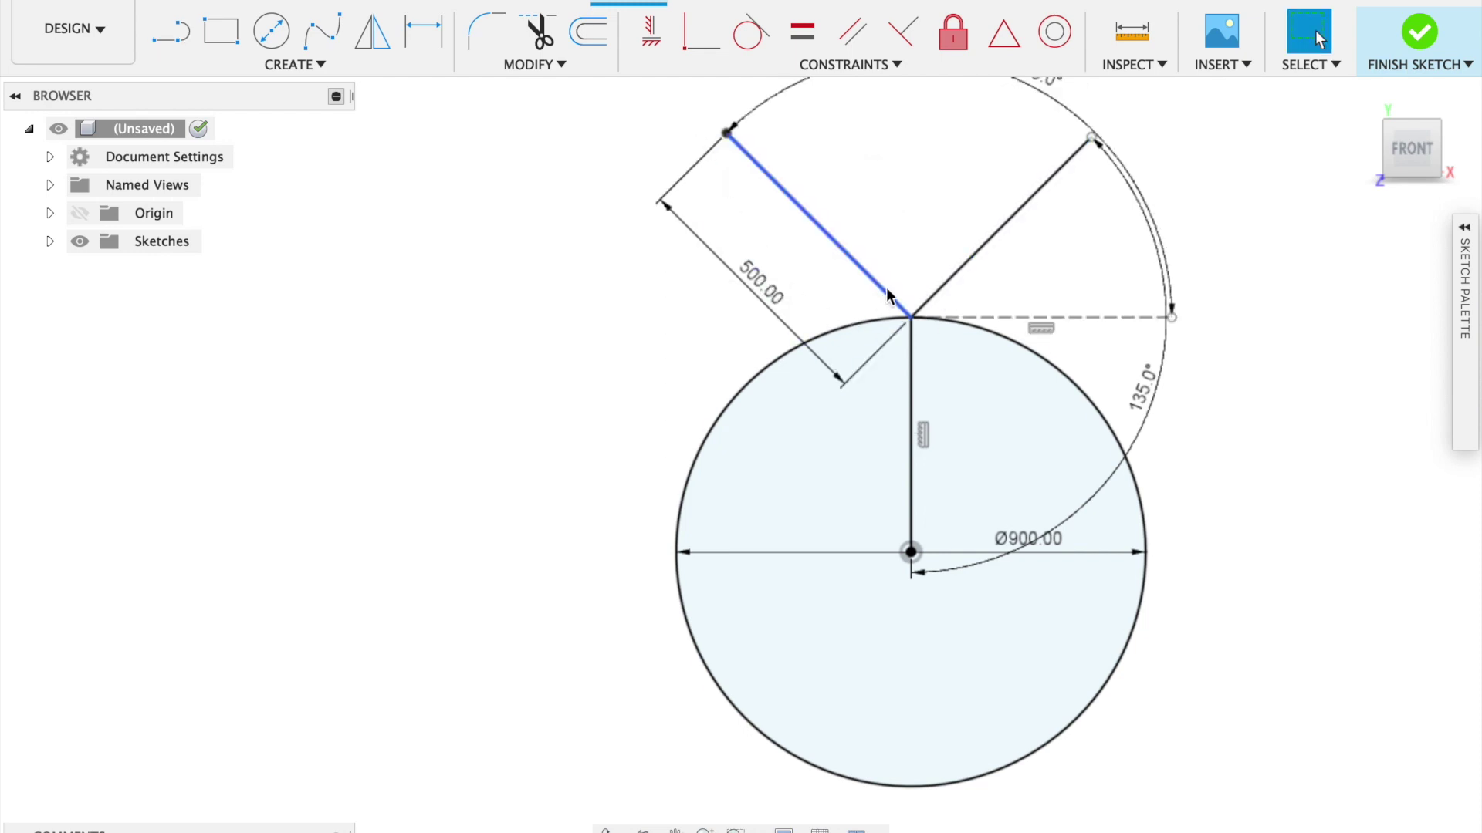
Sketch two 1800 mm circles, each centred on one side quadrant of the 900 mm circle and passing through the opposite quadrant.
{"action": "scroll", "coordinate": [975, 438], "scroll_direction": "down", "scroll_amount": 3}
{"action": "scroll", "coordinate": [1126, 328], "scroll_direction": "up", "scroll_amount": 3}
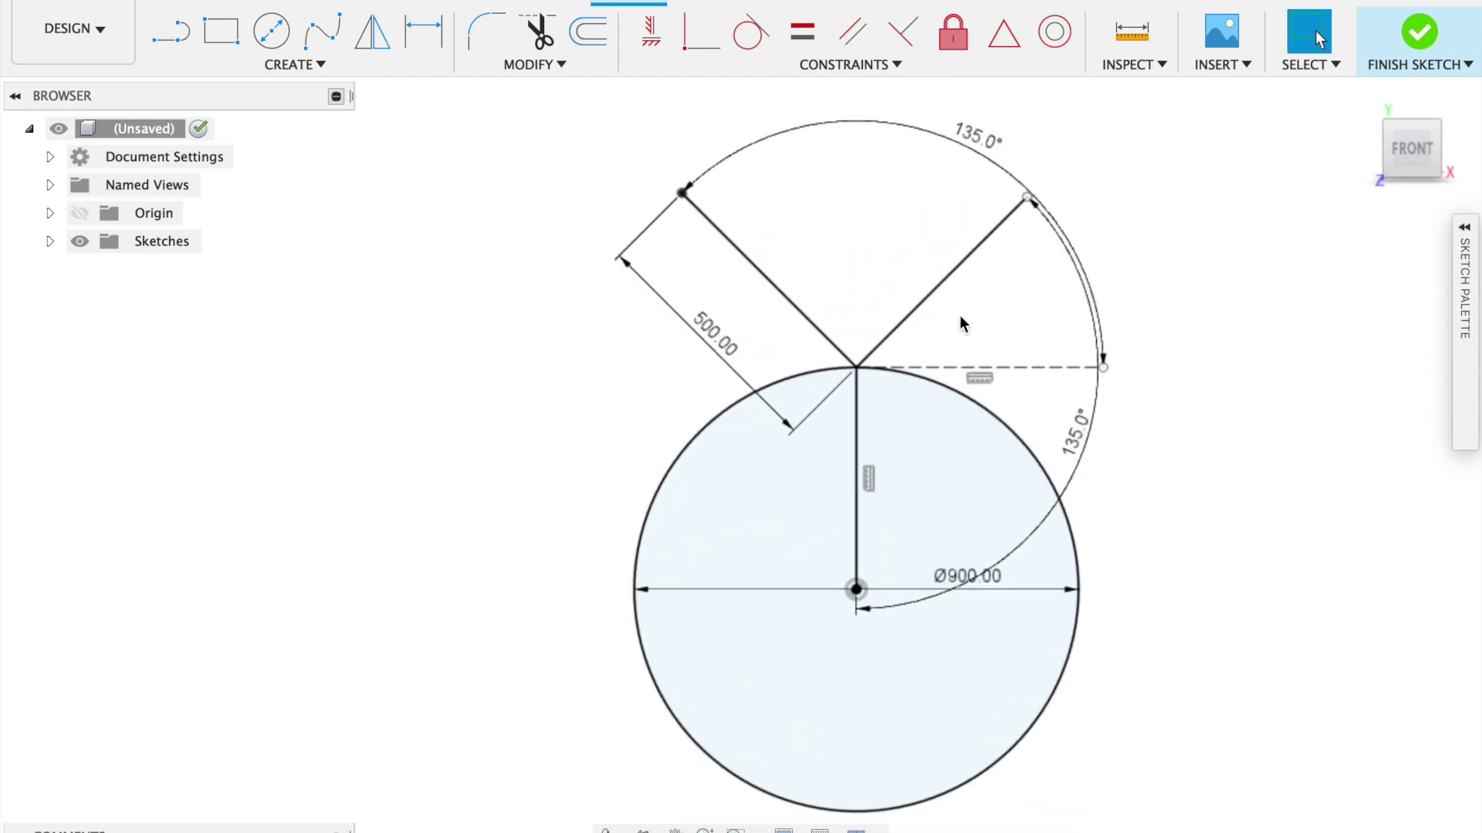
{"action": "left_click", "coordinate": [283, 36]}
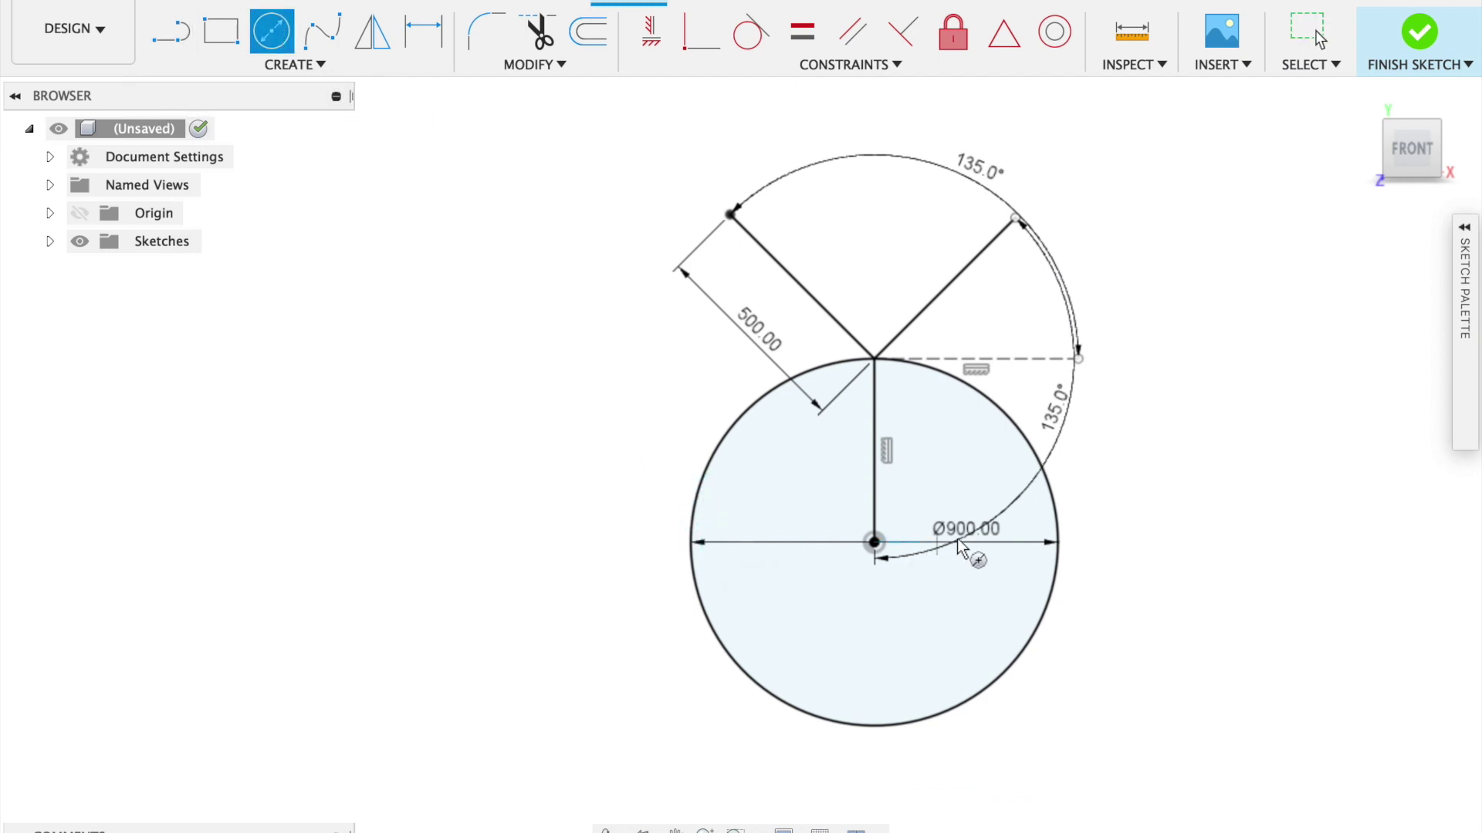
{"action": "left_click", "coordinate": [1055, 543]}
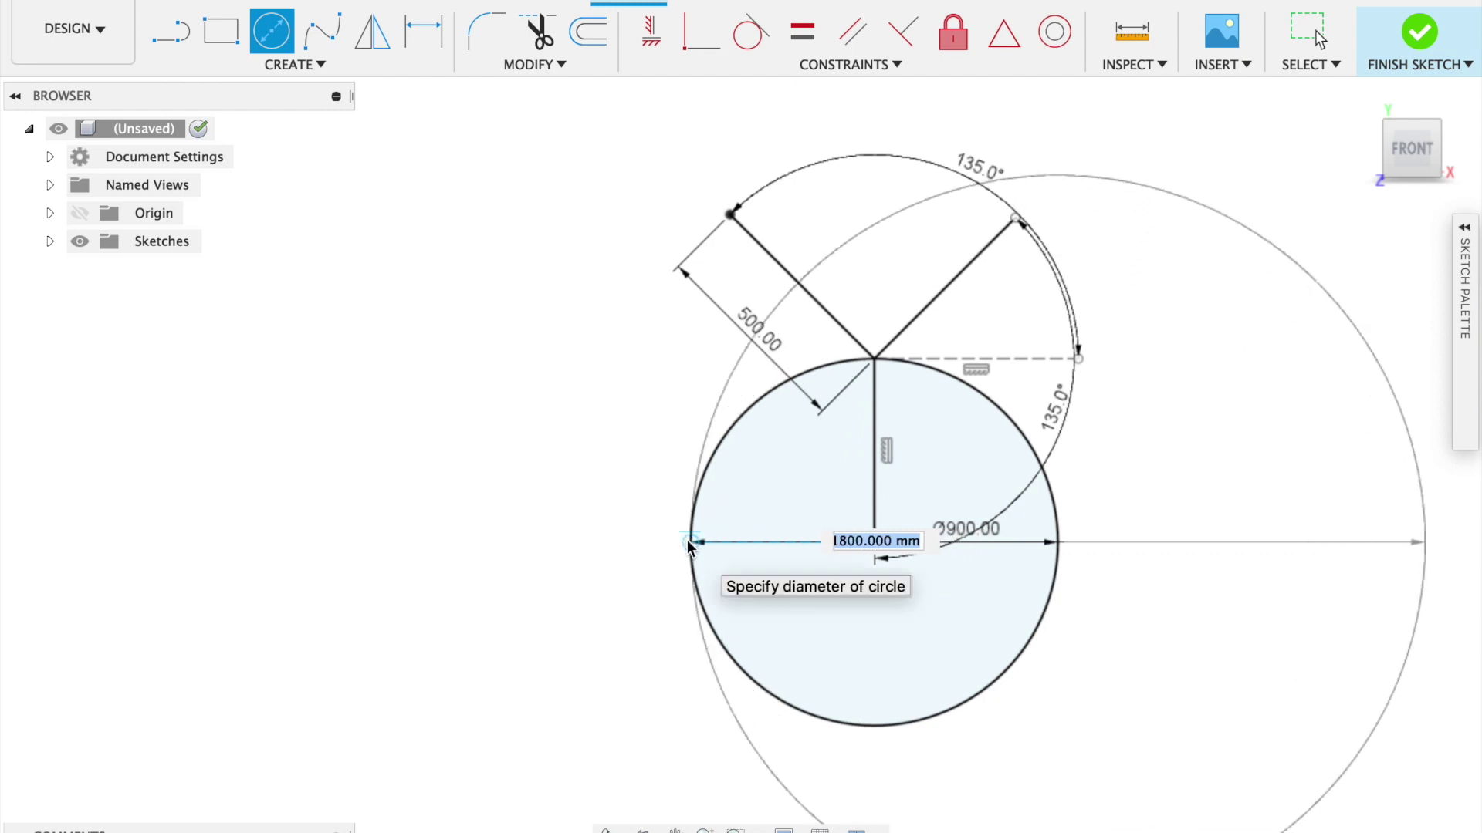
{"action": "left_click", "coordinate": [686, 539]}
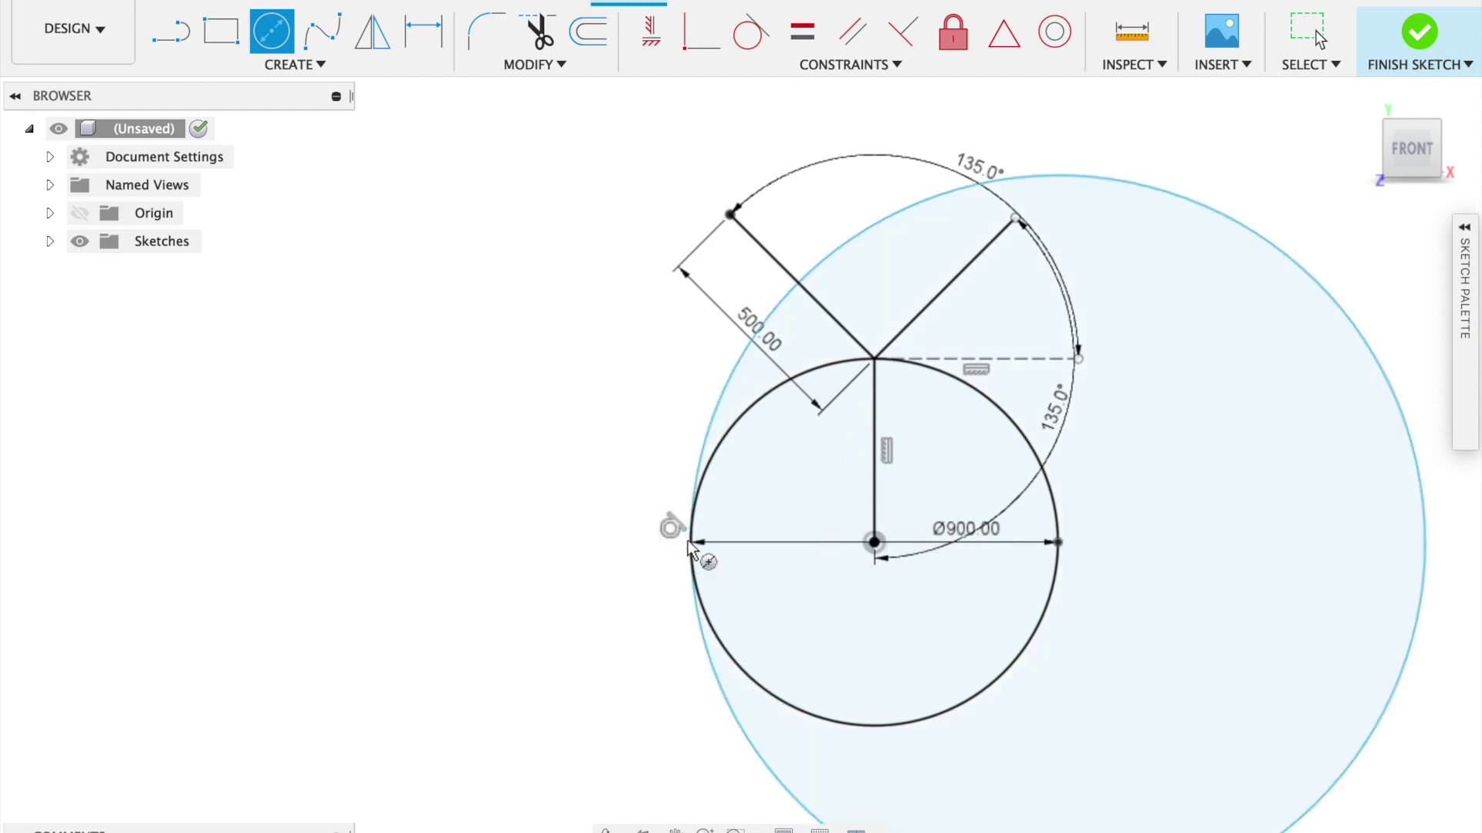
{"action": "left_click", "coordinate": [691, 541]}
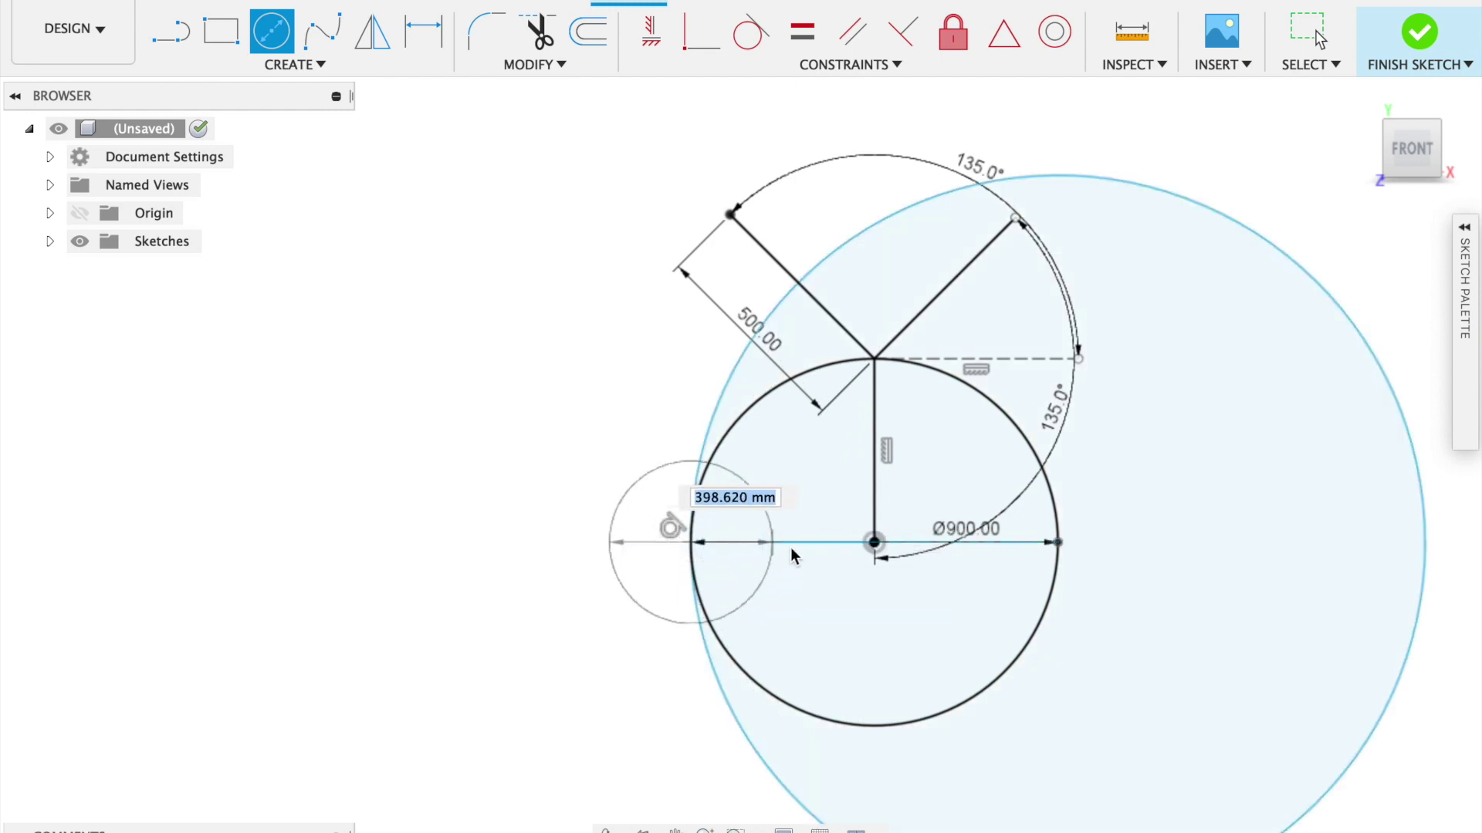
{"action": "left_click", "coordinate": [1062, 548]}
Sketch a circle centred on the 900 mm circle's uppermost point, passing through the intersection of the left diagonal line and a large circle.
{"action": "scroll", "coordinate": [1015, 274], "scroll_direction": "up", "scroll_amount": 4}
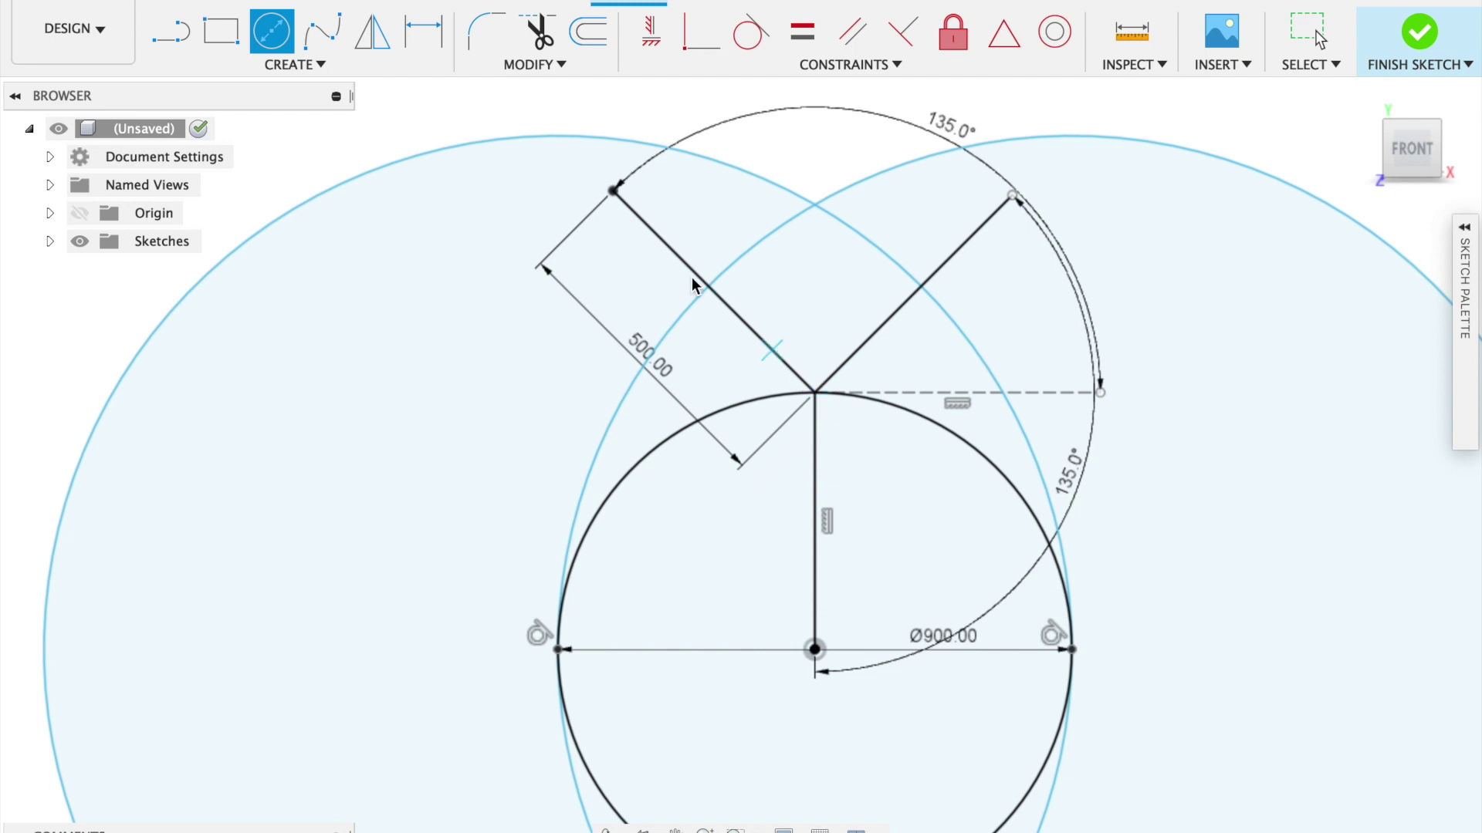
{"action": "left_click", "coordinate": [815, 393]}
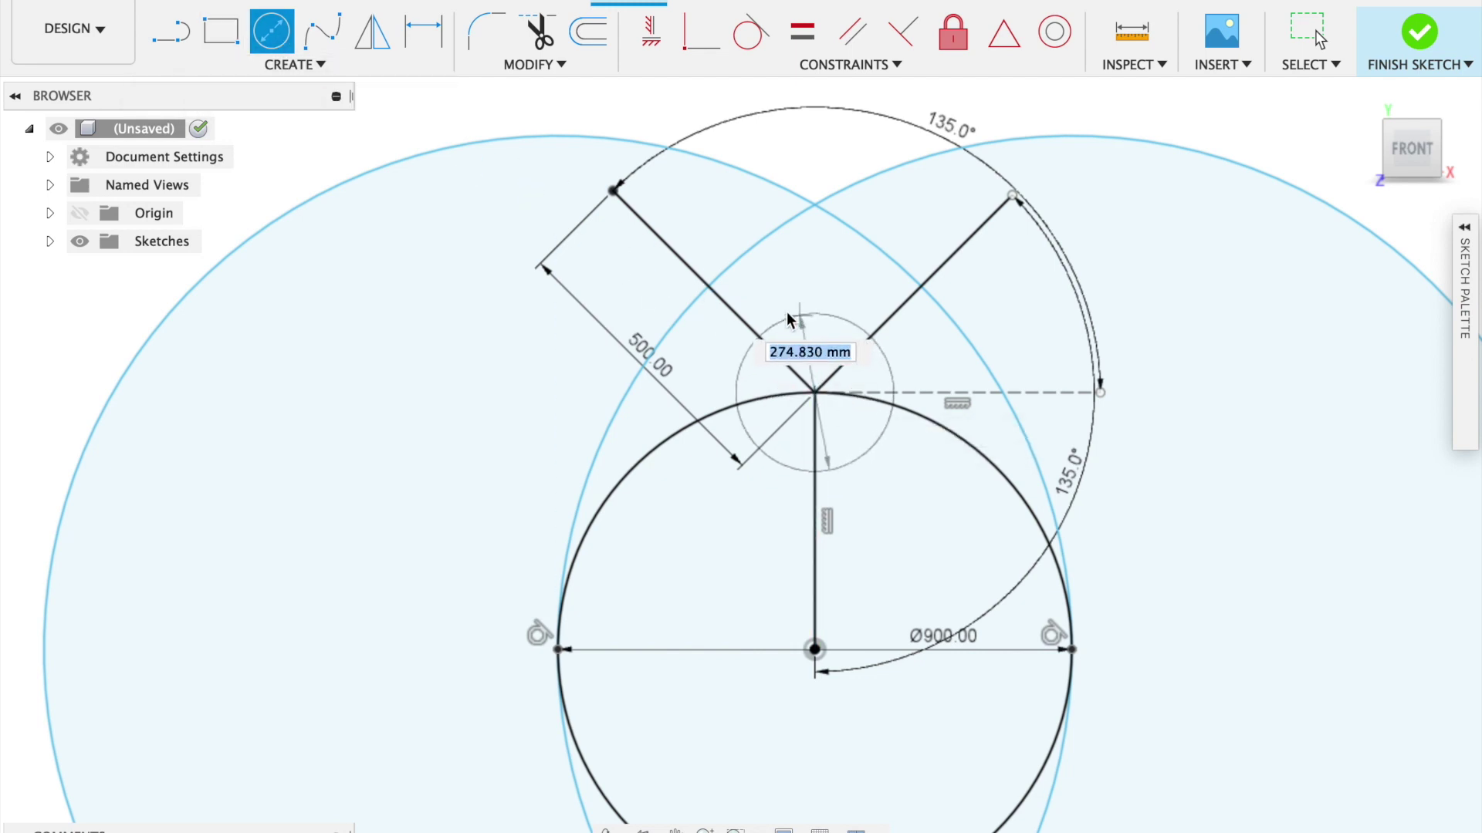
{"action": "type", "text": "500"}
{"action": "scroll", "coordinate": [725, 301], "scroll_direction": "up", "scroll_amount": 5}
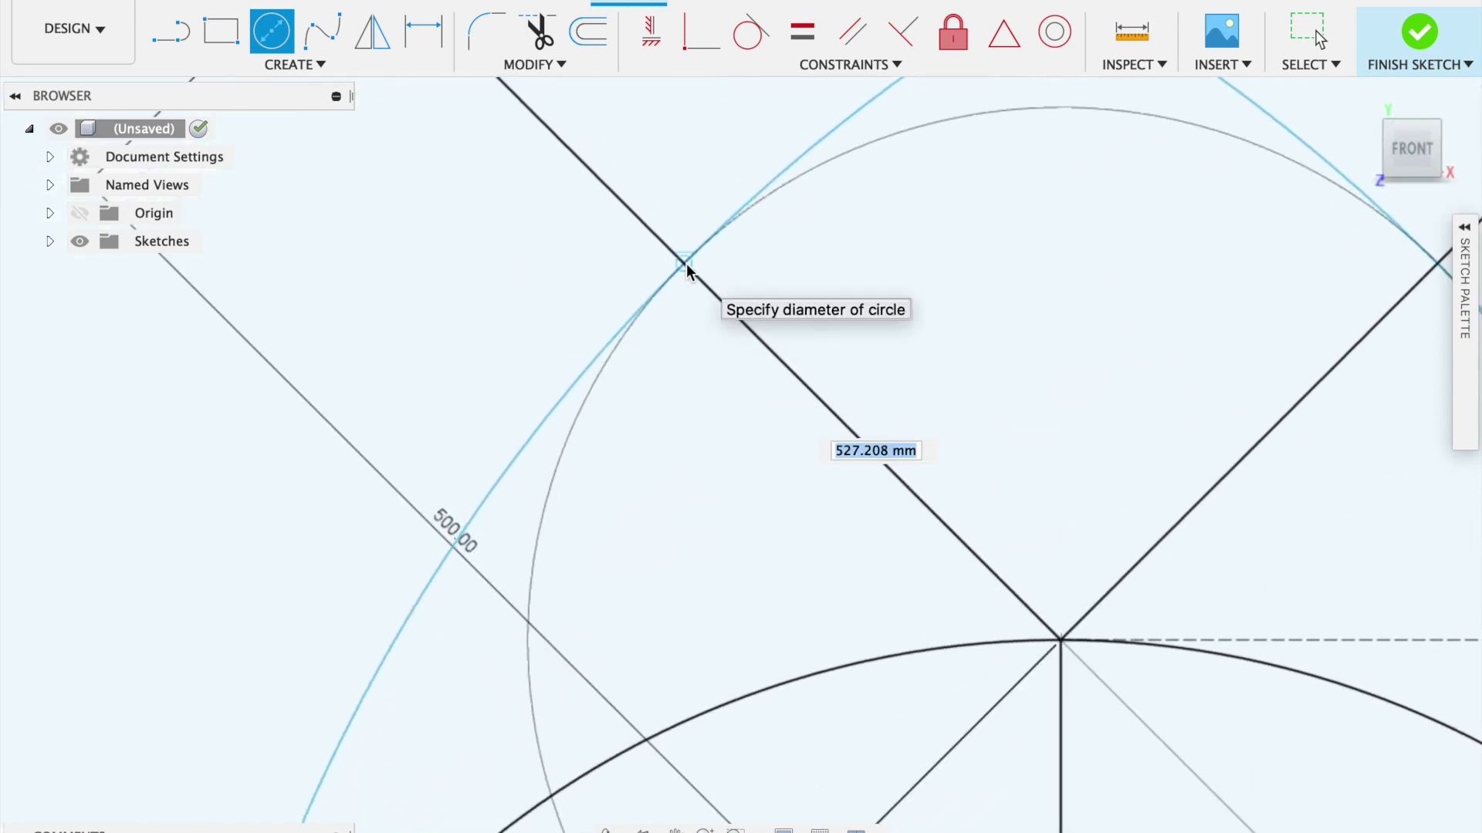
{"action": "left_click", "coordinate": [687, 262]}
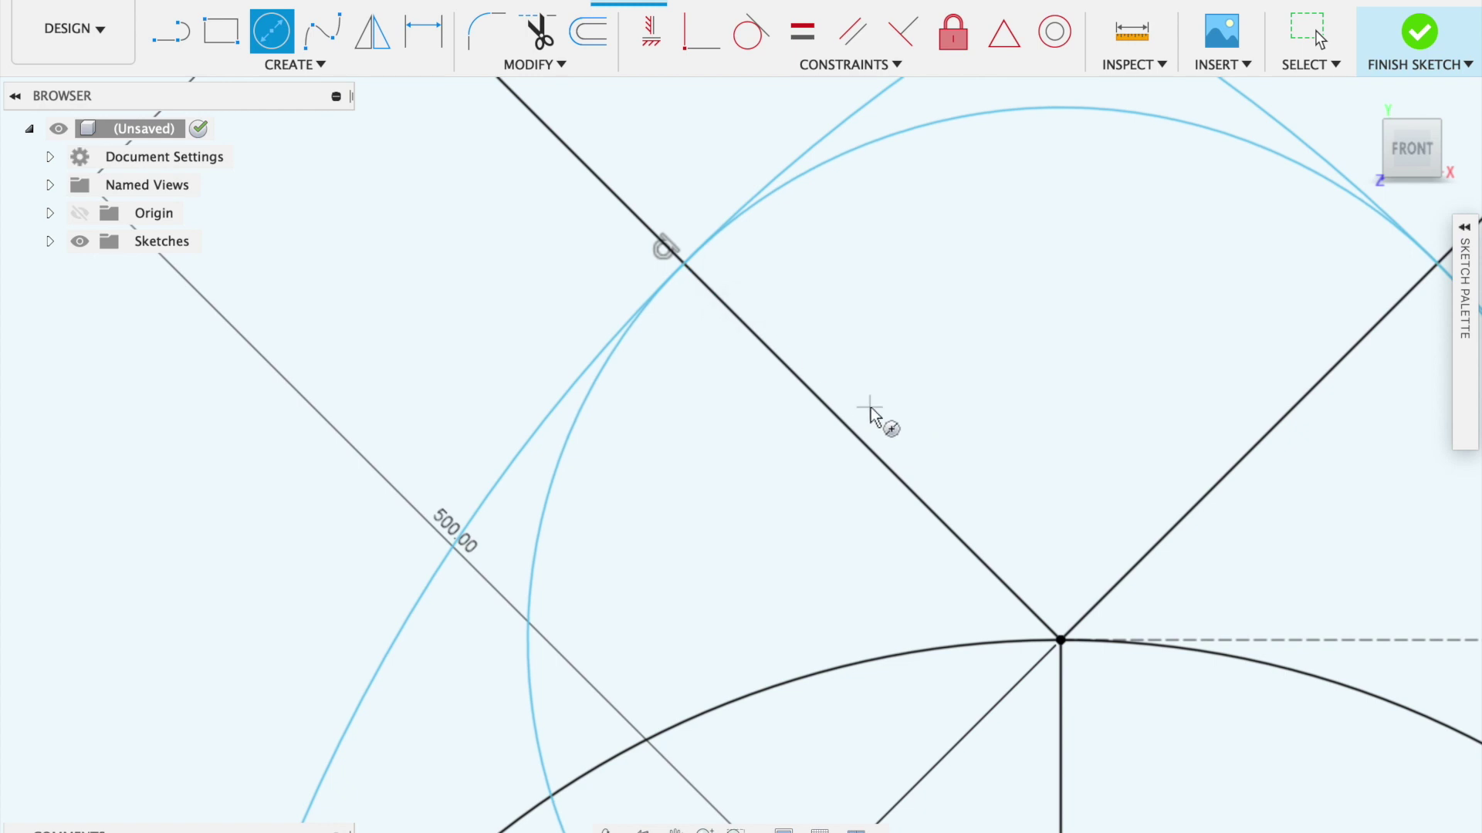
Trim the outer, upper crossing and lower portions of both large circles, keeping only the side arcs between the diagonal lines and the quadrants.
{"action": "scroll", "coordinate": [871, 413], "scroll_direction": "down", "scroll_amount": 3}
{"action": "scroll", "coordinate": [888, 433], "scroll_direction": "down", "scroll_amount": 5}
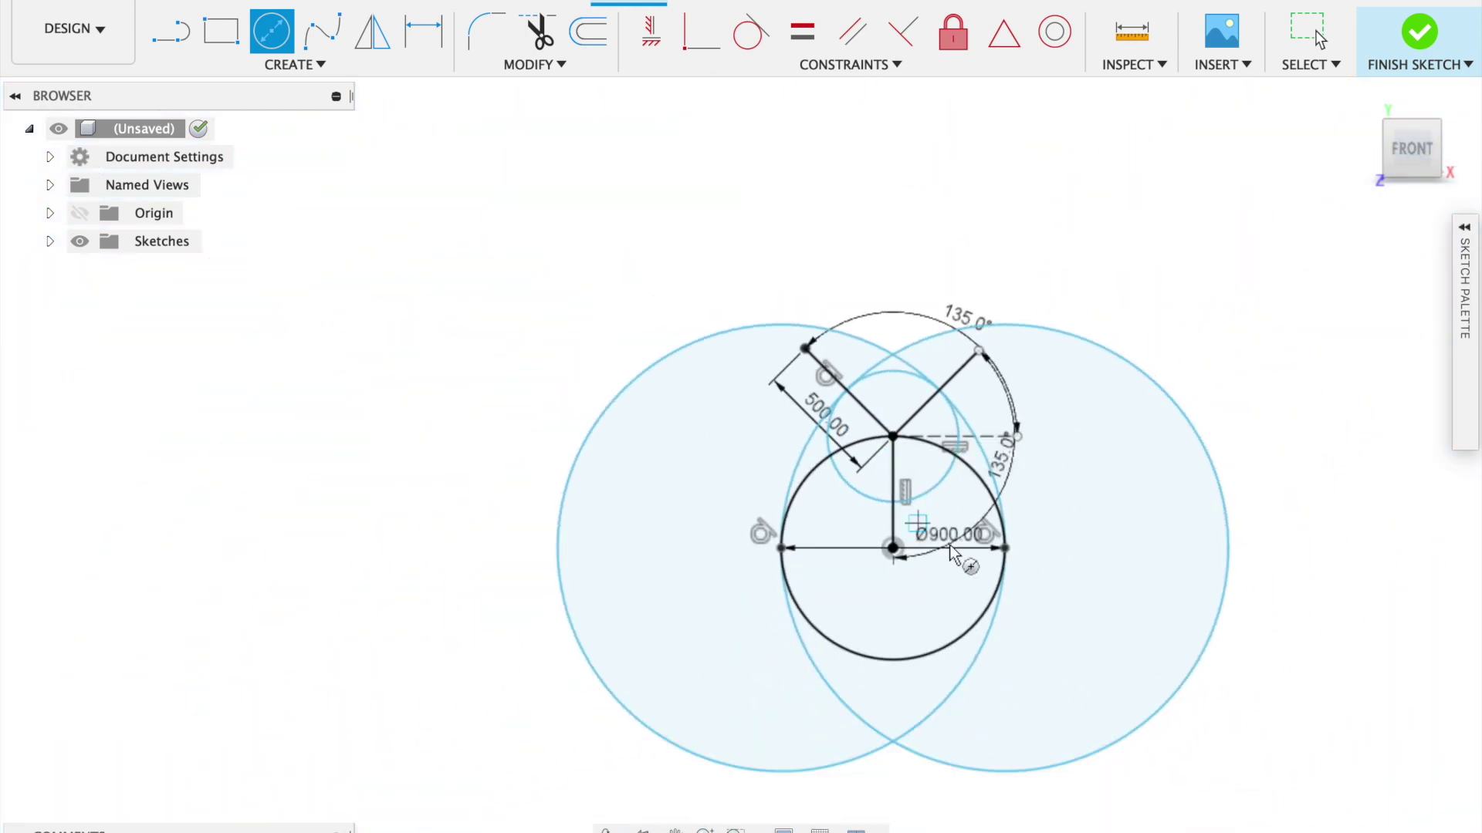
{"action": "scroll", "coordinate": [964, 561], "scroll_direction": "up", "scroll_amount": 2}
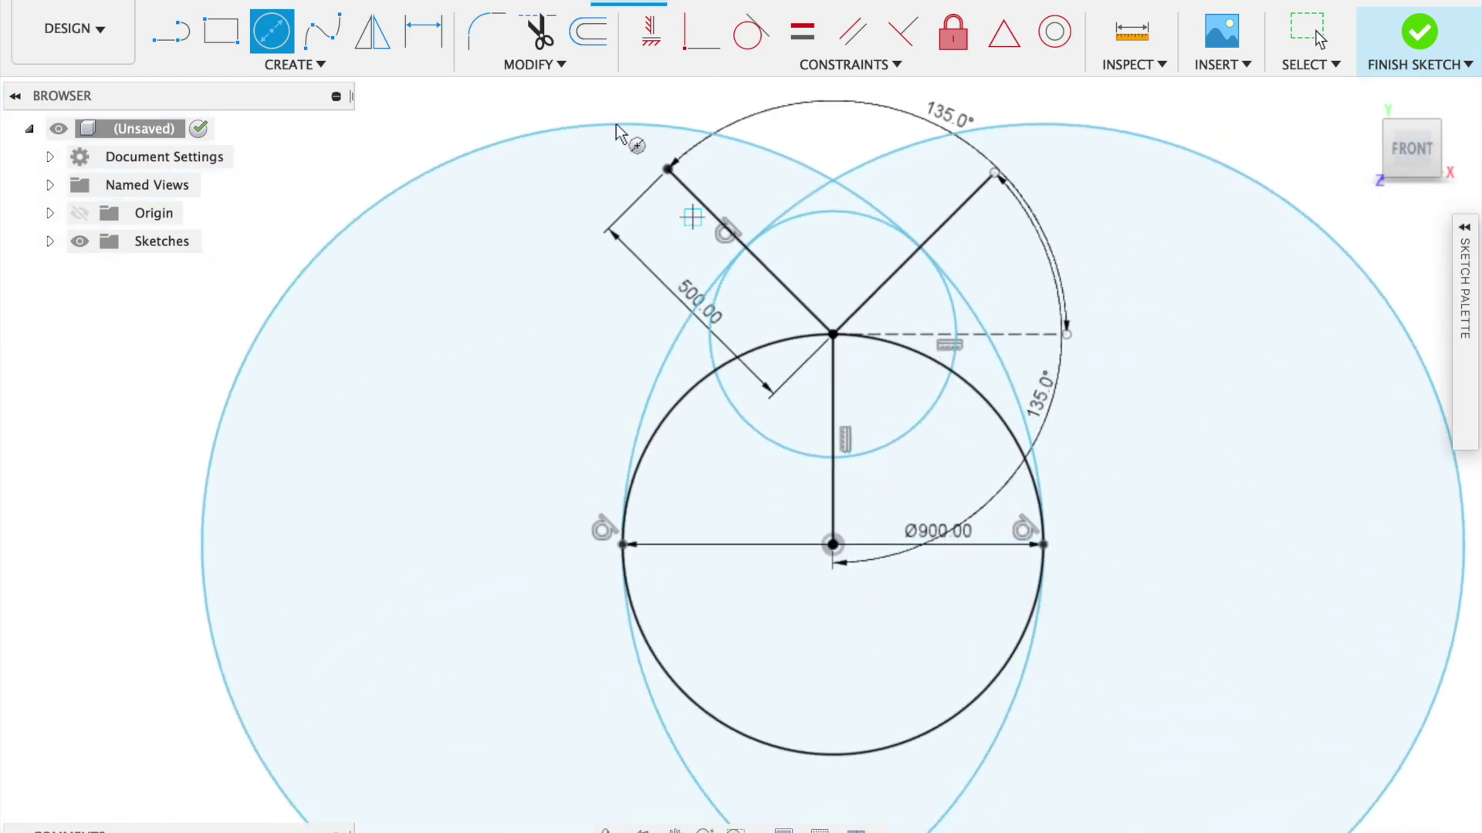
{"action": "left_click", "coordinate": [541, 41]}
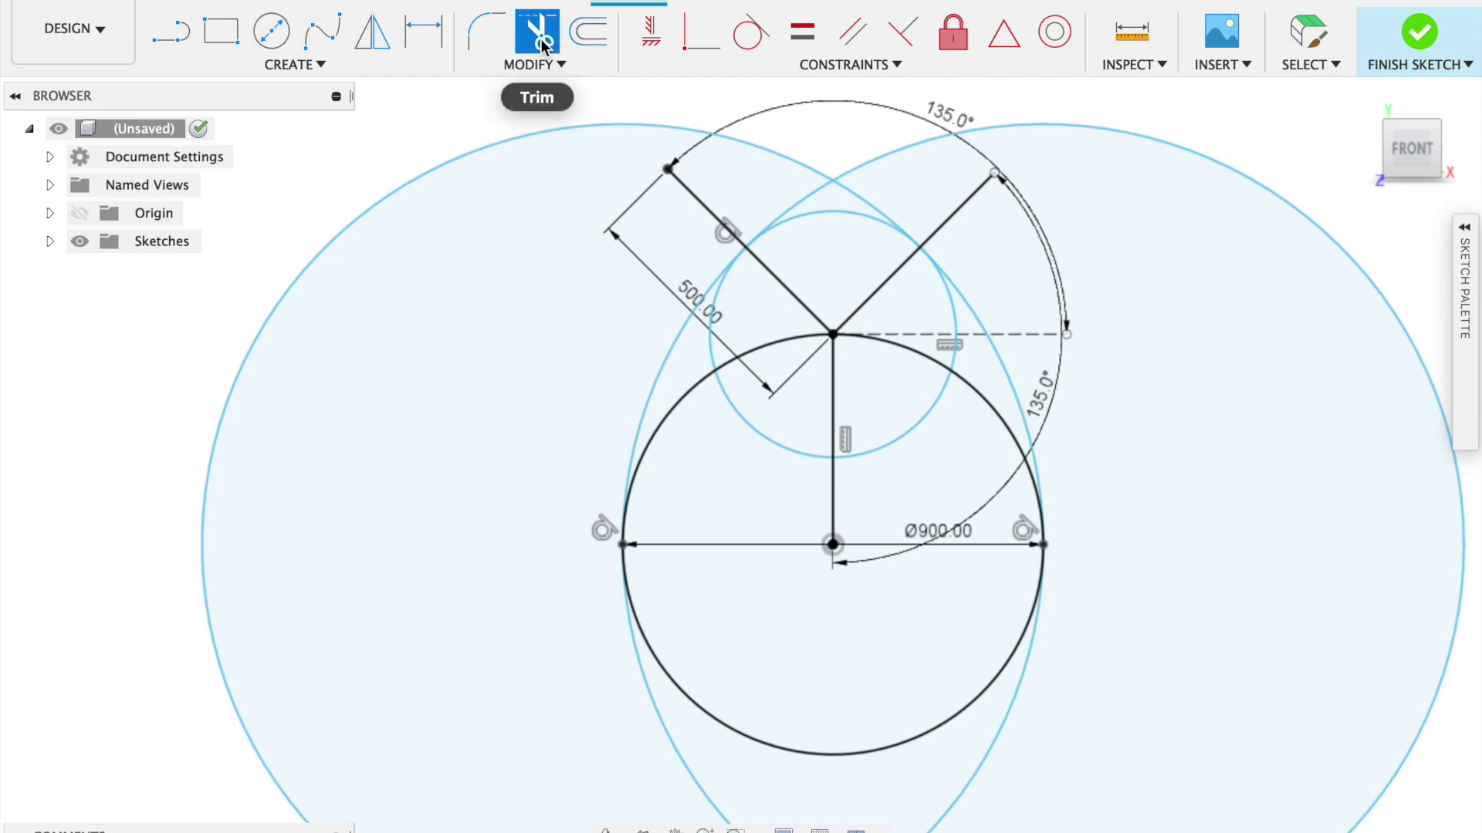
{"action": "left_click", "coordinate": [591, 125]}
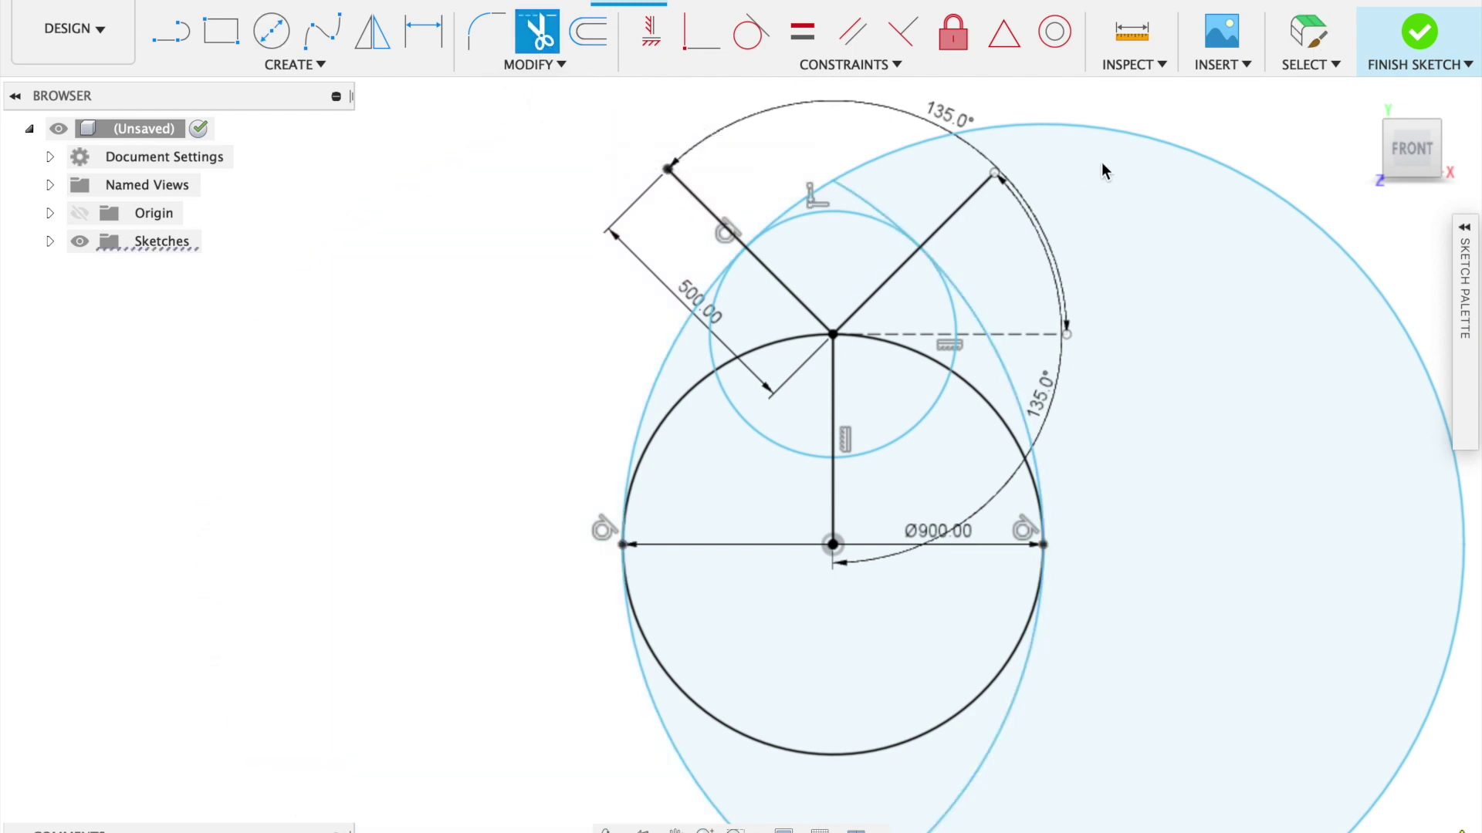
{"action": "left_click", "coordinate": [1131, 137]}
{"action": "left_click", "coordinate": [811, 197]}
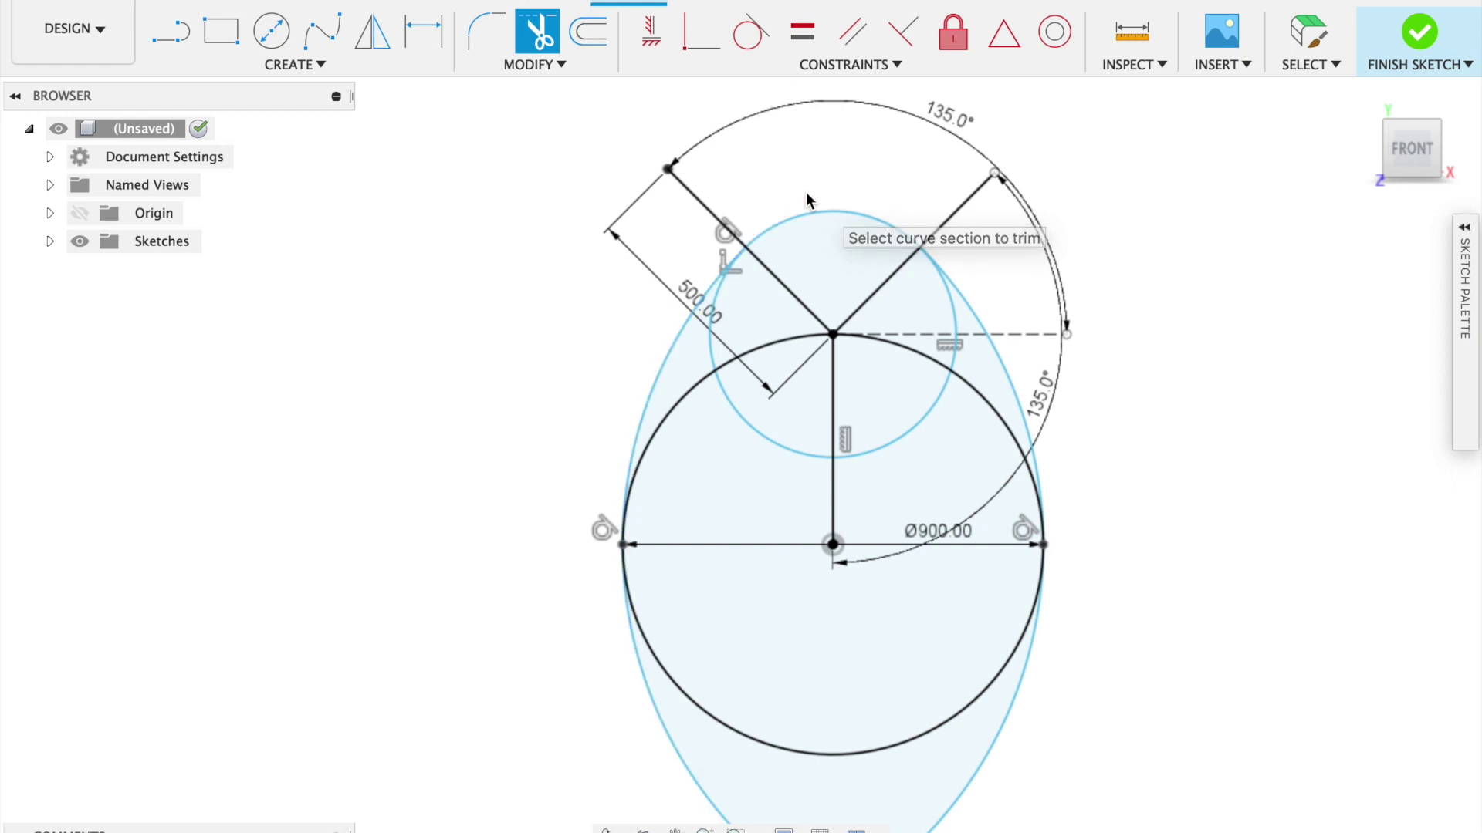
{"action": "left_click", "coordinate": [658, 739]}
{"action": "left_click", "coordinate": [981, 772]}
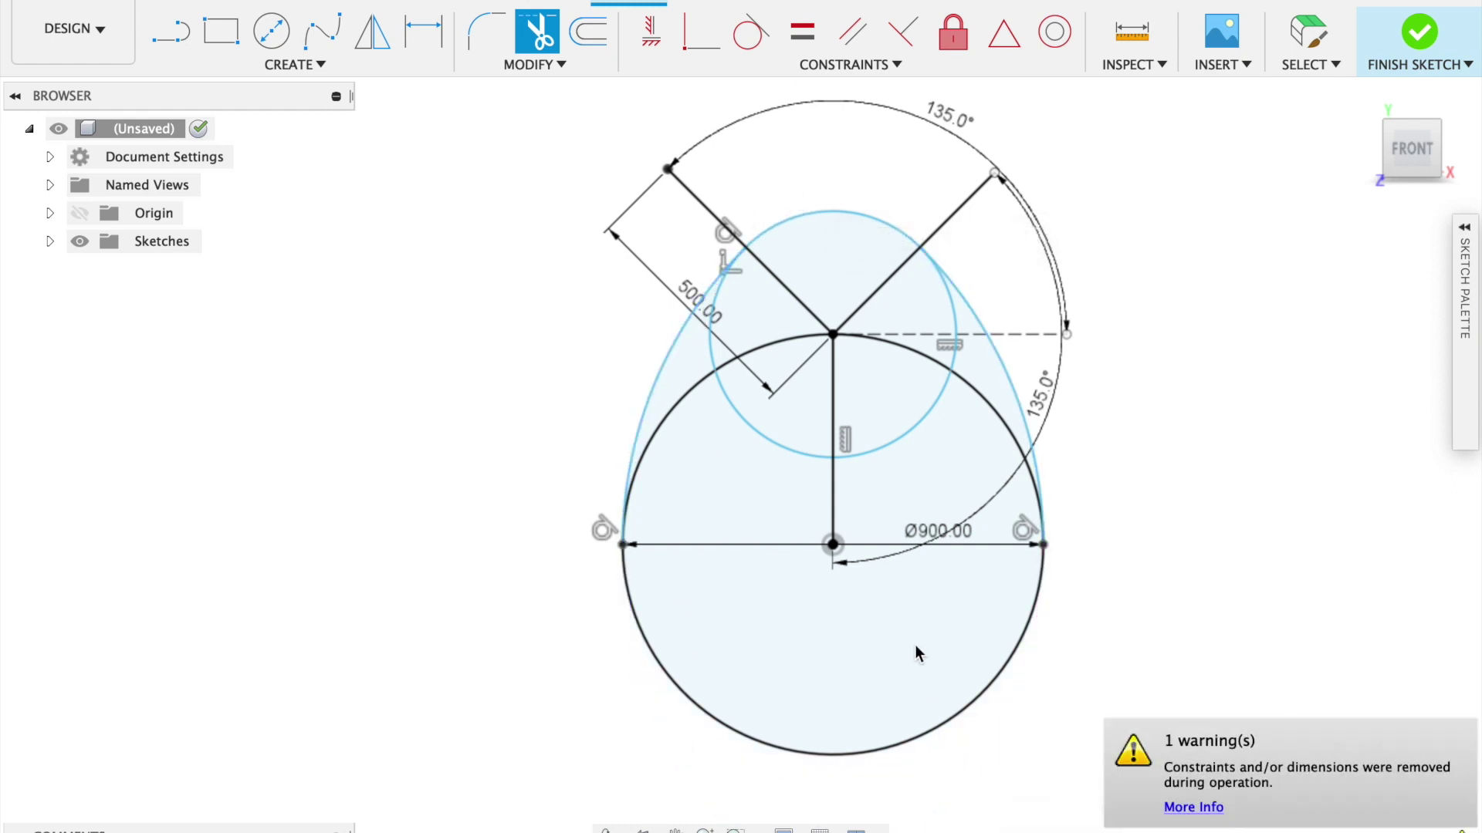
Trim the lower portion of the small upper circle and the upper arcs of the 900 mm circle inside the egg outline.
{"action": "left_click", "coordinate": [925, 421]}
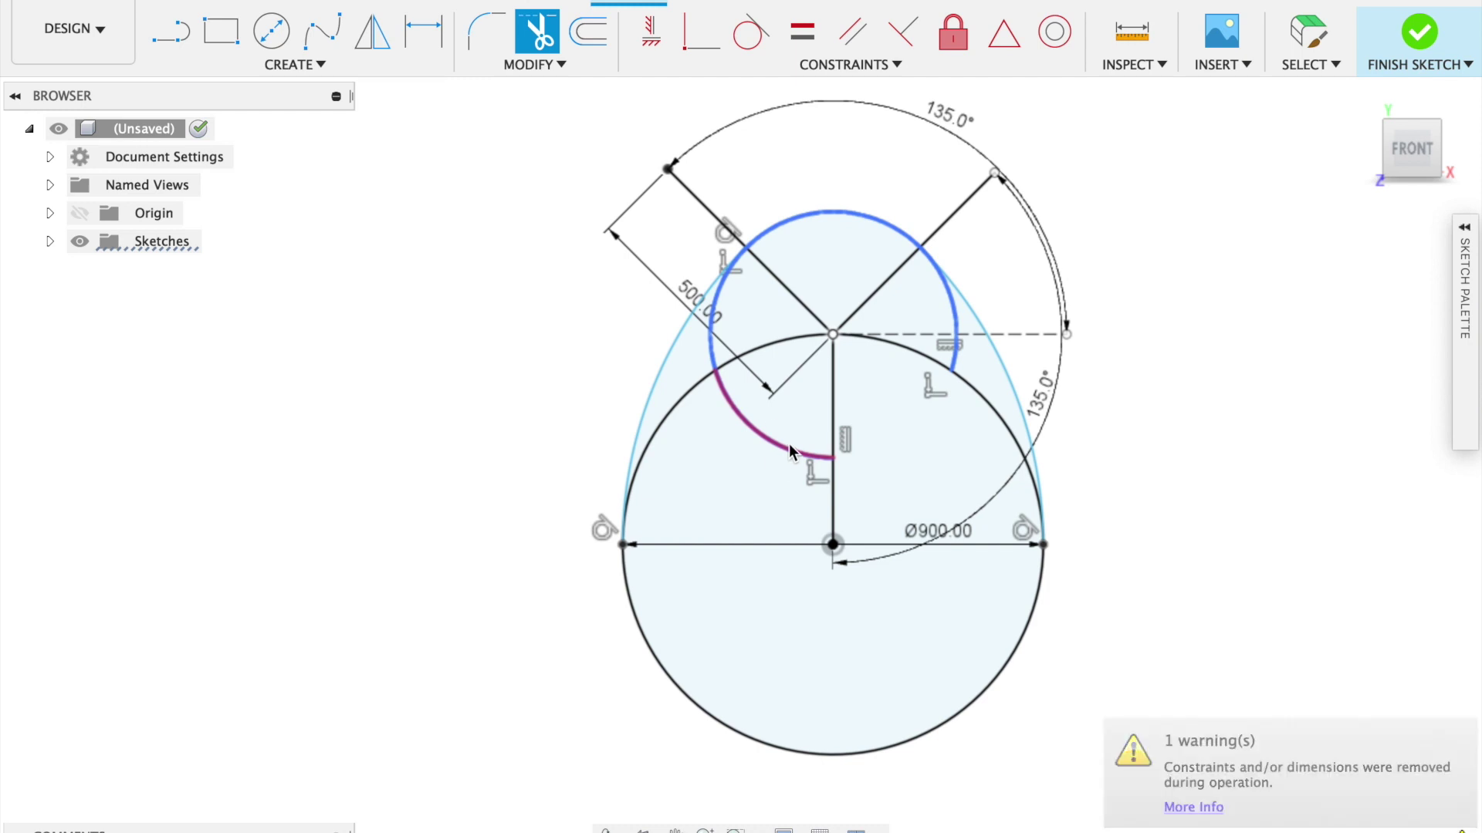
{"action": "left_click", "coordinate": [789, 450]}
{"action": "left_click", "coordinate": [714, 348]}
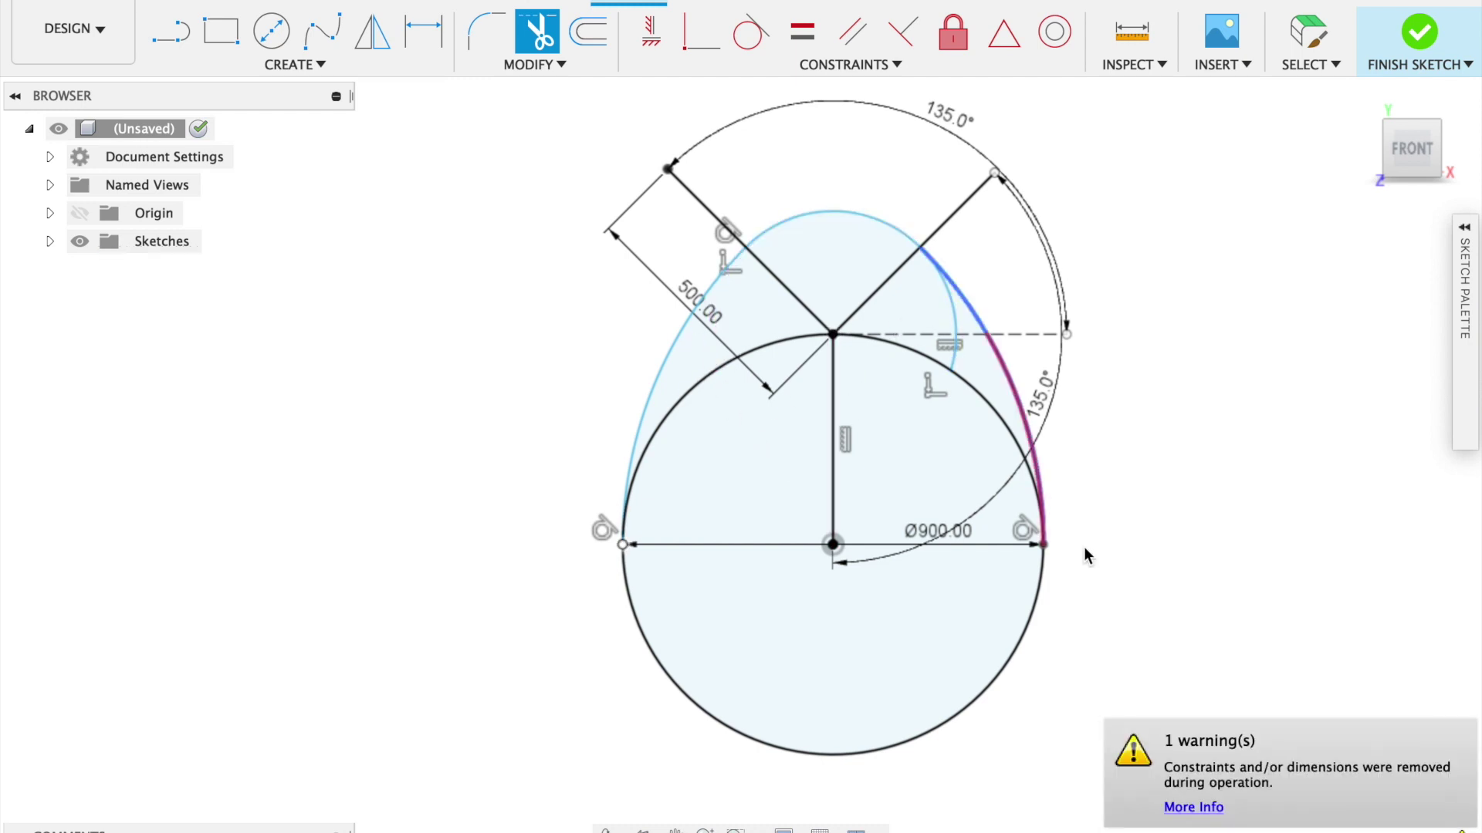
{"action": "left_click", "coordinate": [957, 351]}
{"action": "left_click", "coordinate": [975, 391]}
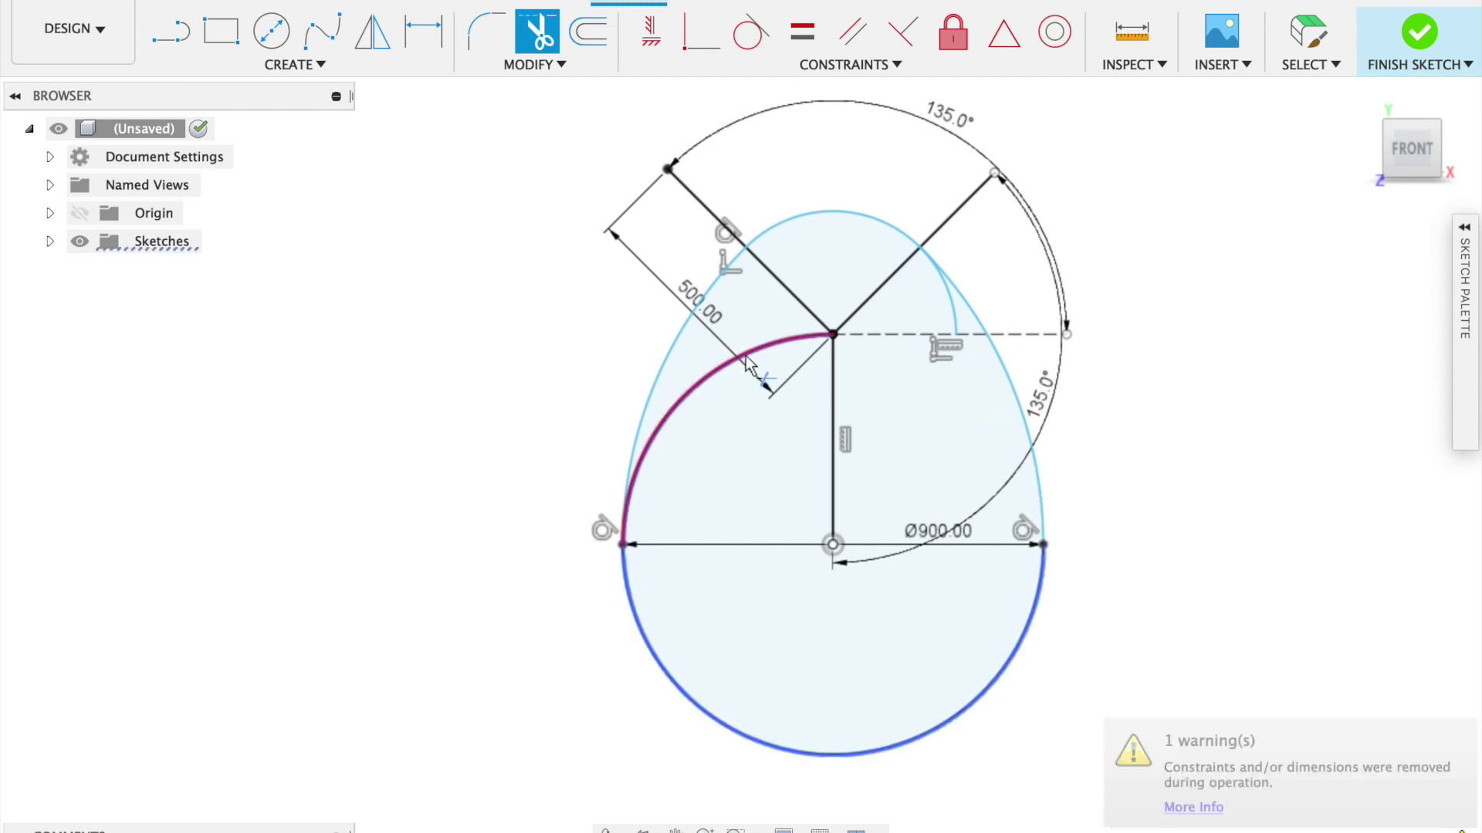
{"action": "left_click", "coordinate": [747, 363]}
Trim away the vertical line, both diagonal lines, the small circle's leftover arc and the horizontal construction line, keeping only the egg outline.
{"action": "left_click", "coordinate": [833, 506]}
{"action": "left_click", "coordinate": [860, 307]}
{"action": "left_click", "coordinate": [803, 302]}
{"action": "left_click", "coordinate": [712, 202]}
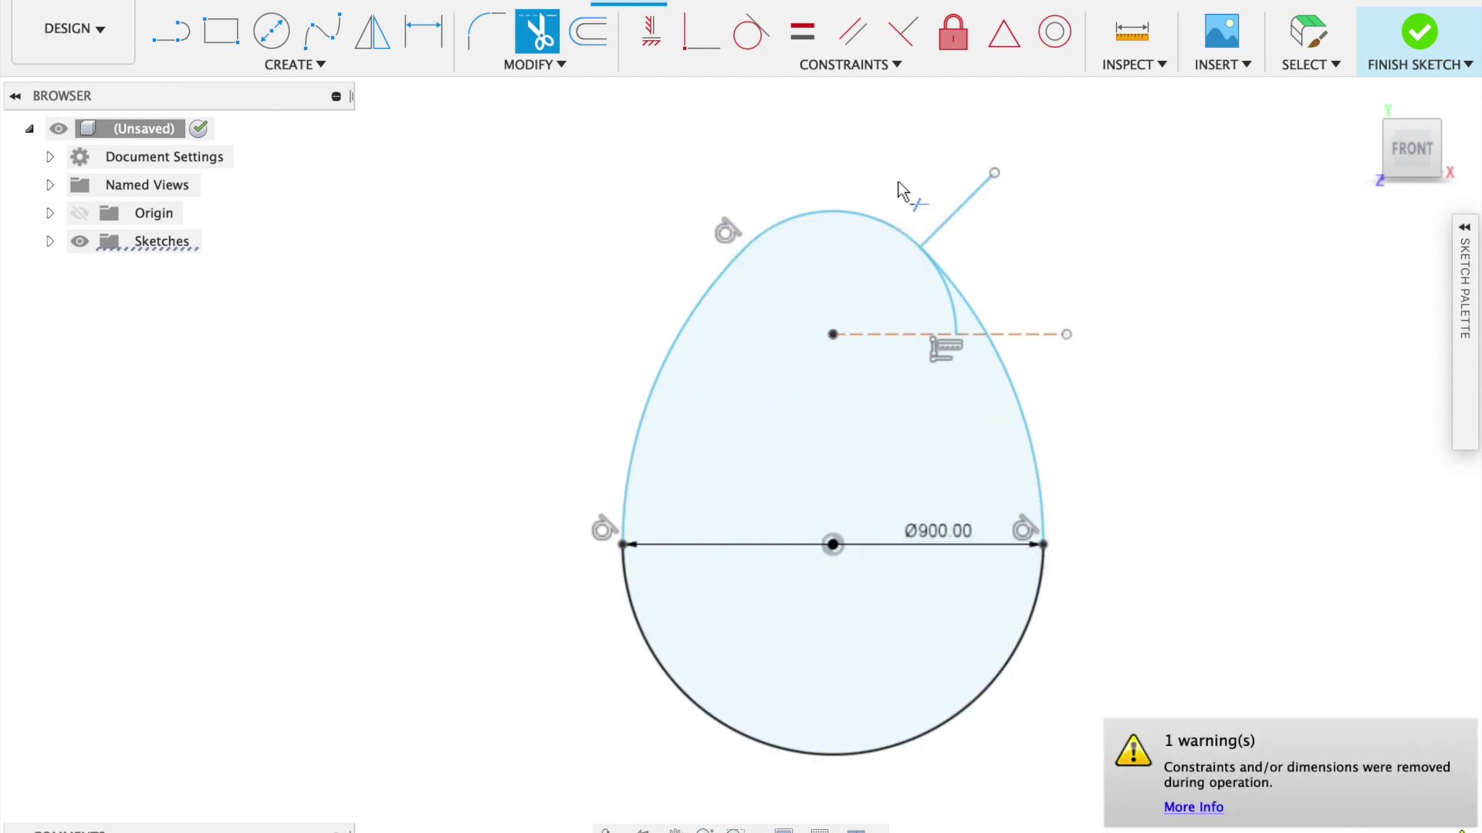
{"action": "left_click", "coordinate": [973, 192]}
{"action": "left_click", "coordinate": [955, 316]}
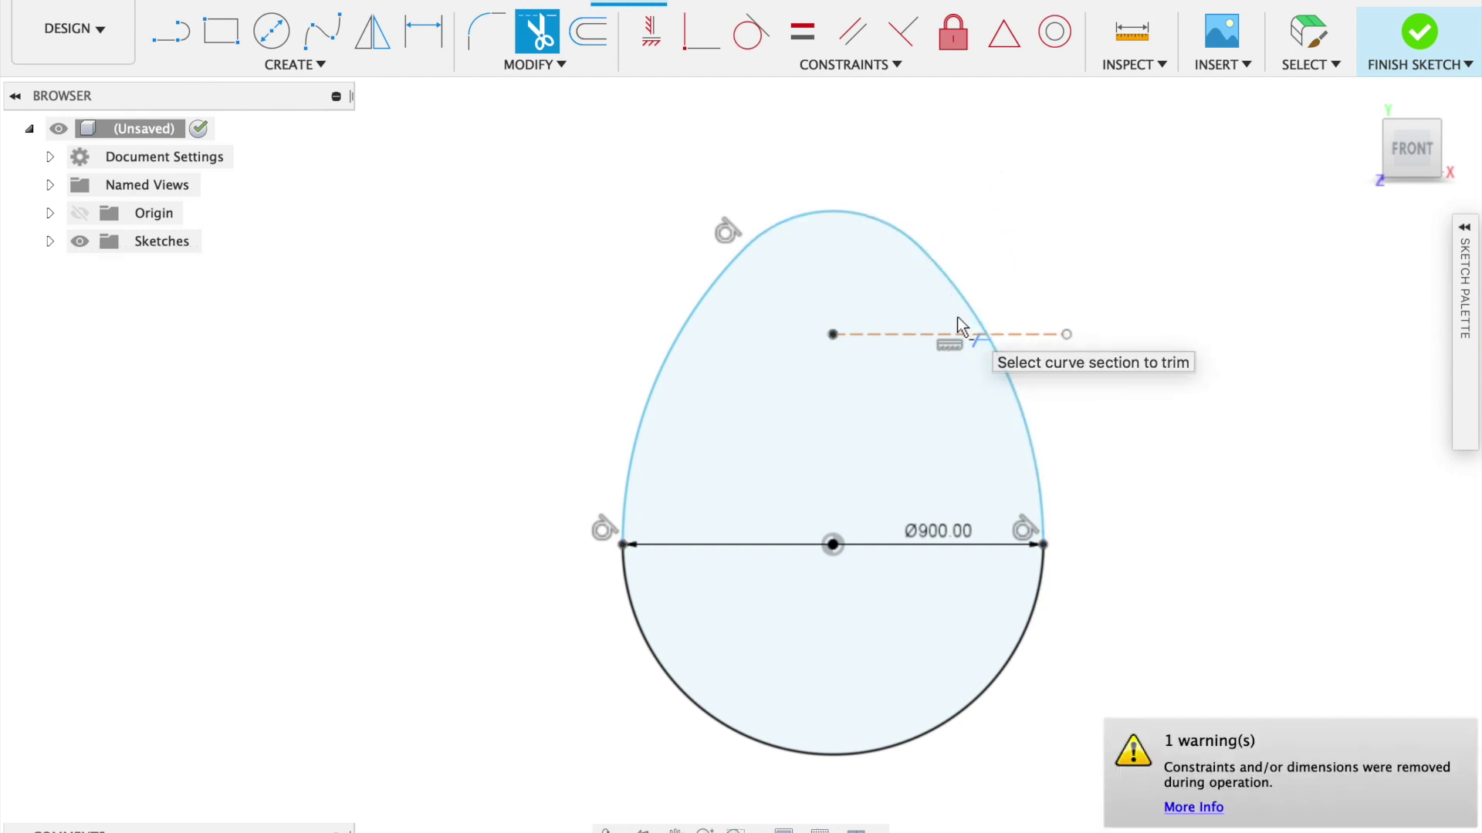
{"action": "left_click", "coordinate": [949, 335]}
{"action": "left_click", "coordinate": [1015, 338]}
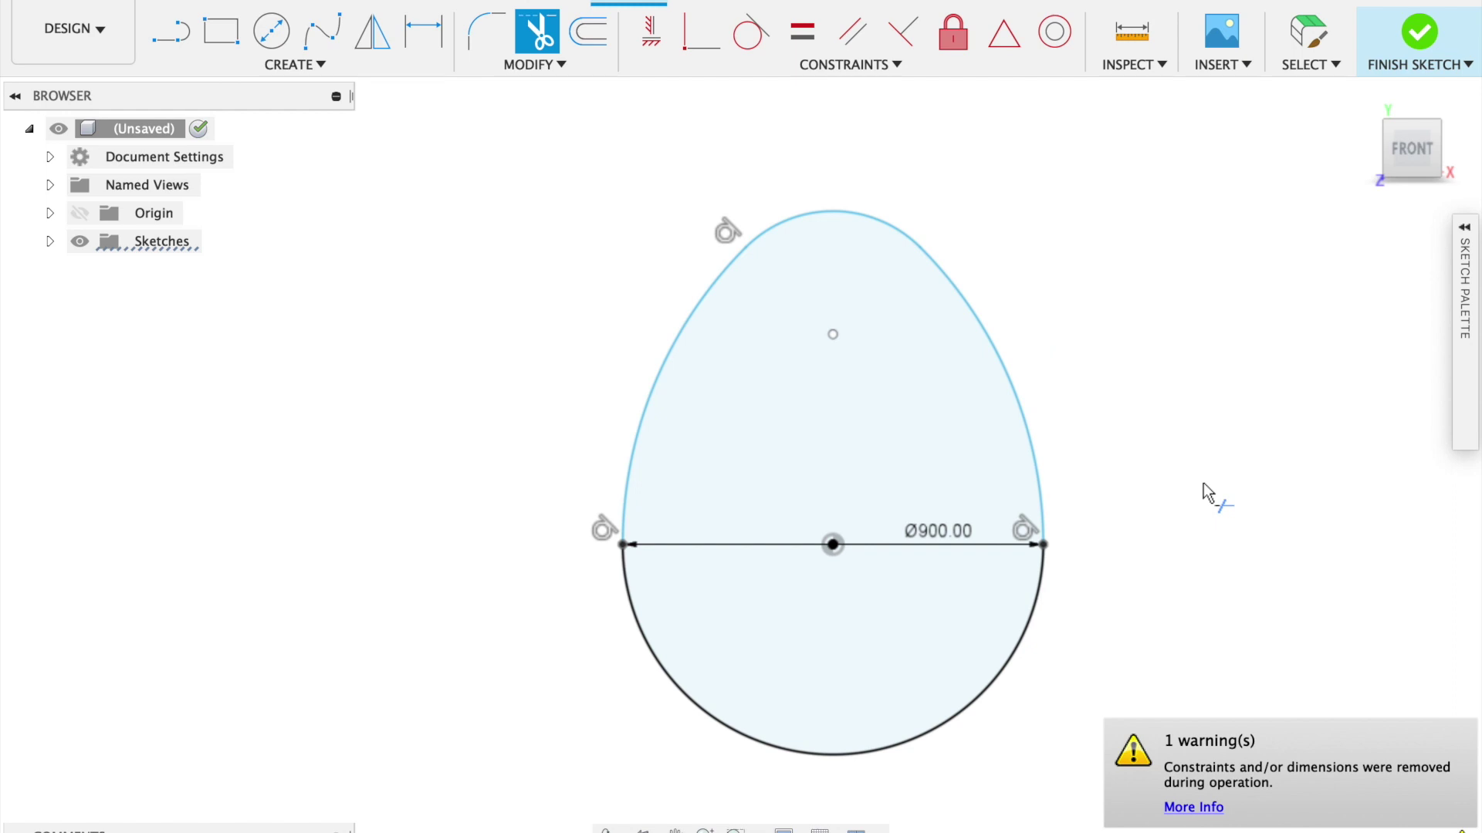
Draw a vertical centre line from the egg's uppermost point to its lowest point.
{"action": "key", "text": "l"}
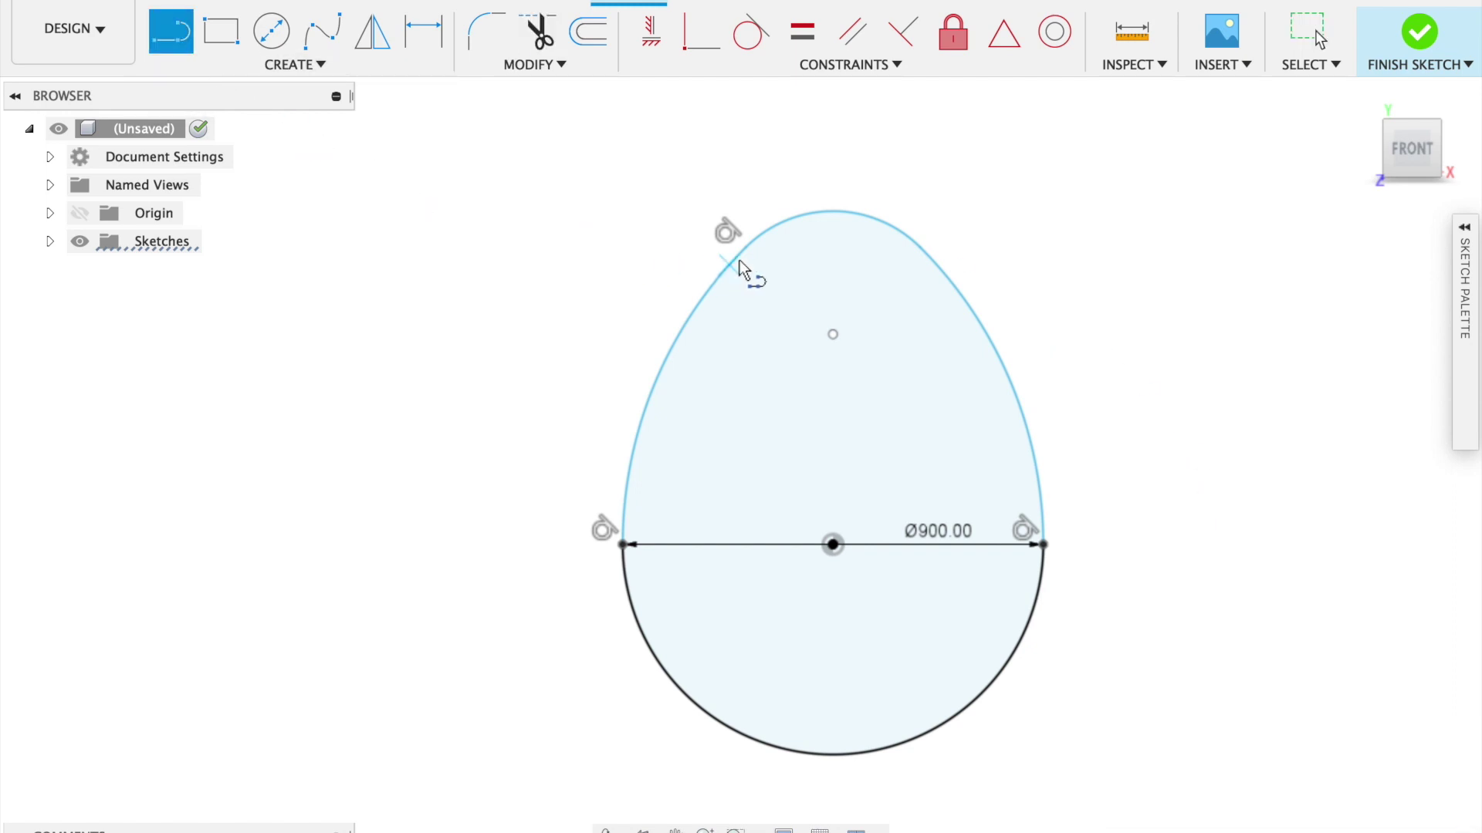
{"action": "left_click", "coordinate": [833, 211]}
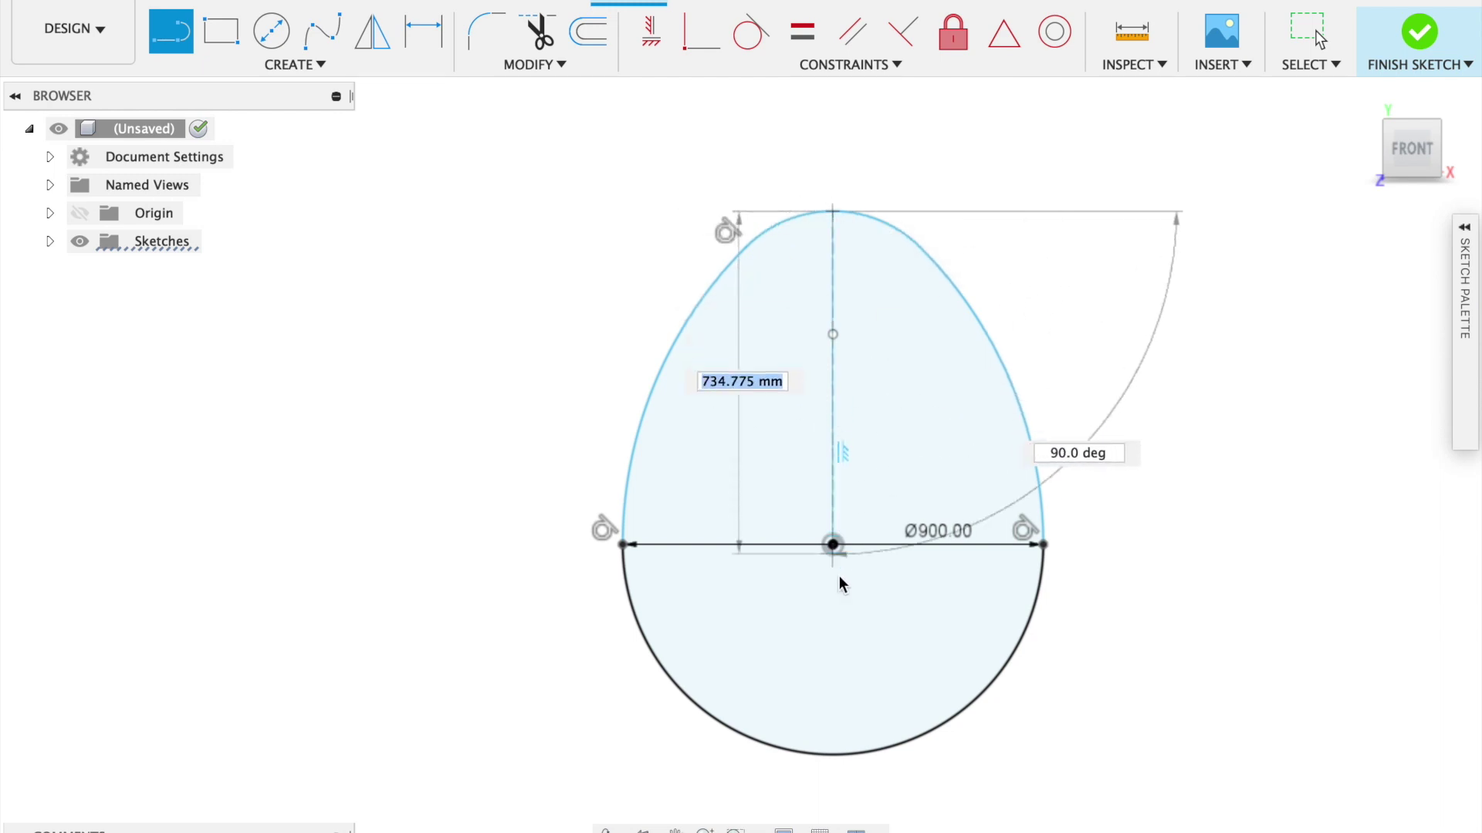
{"action": "double_click", "coordinate": [839, 762]}
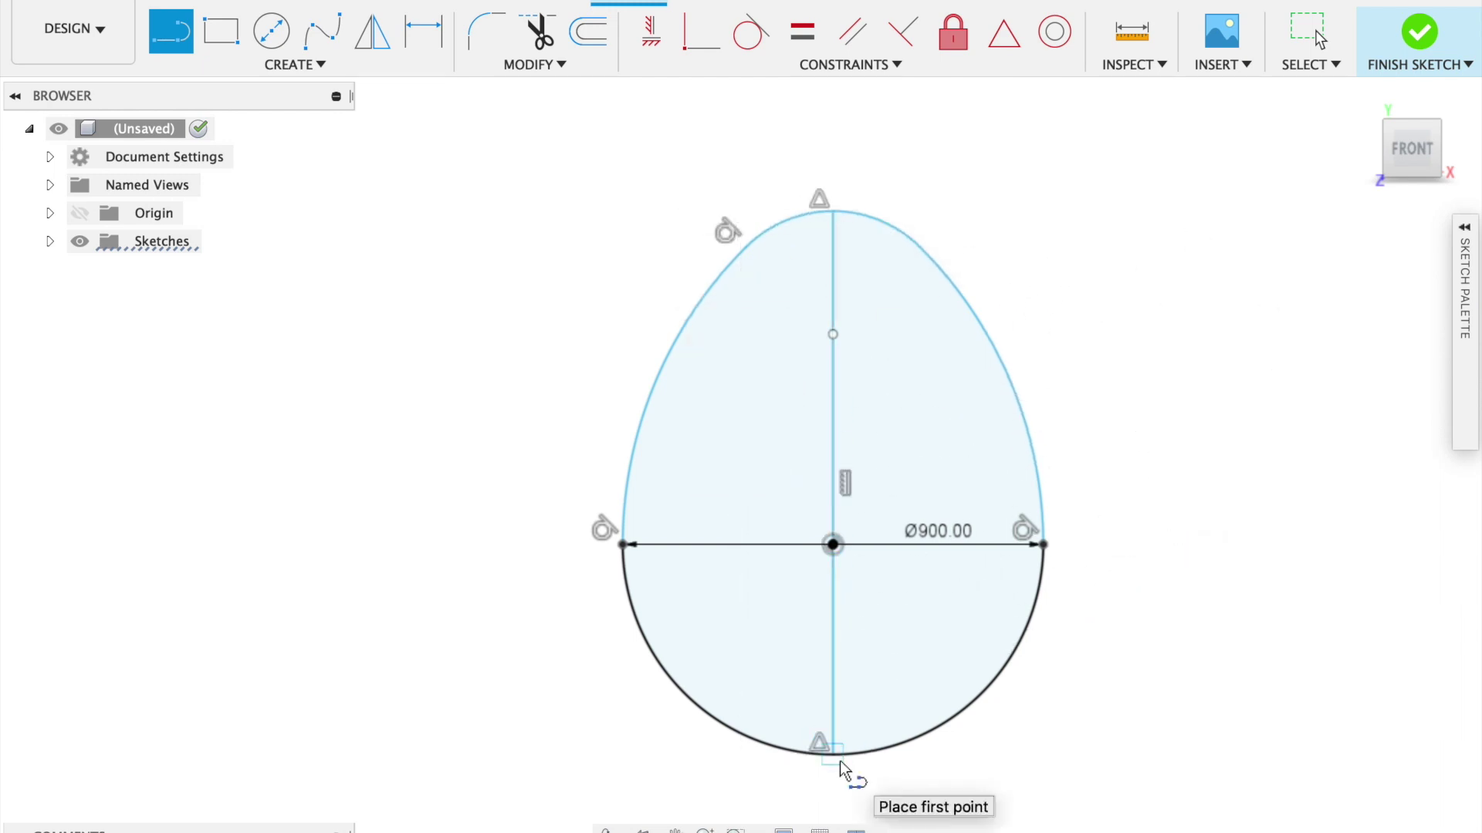
{"action": "scroll", "coordinate": [840, 761], "scroll_direction": "up", "scroll_amount": 1}
{"action": "scroll", "coordinate": [839, 761], "scroll_direction": "down", "scroll_amount": 2}
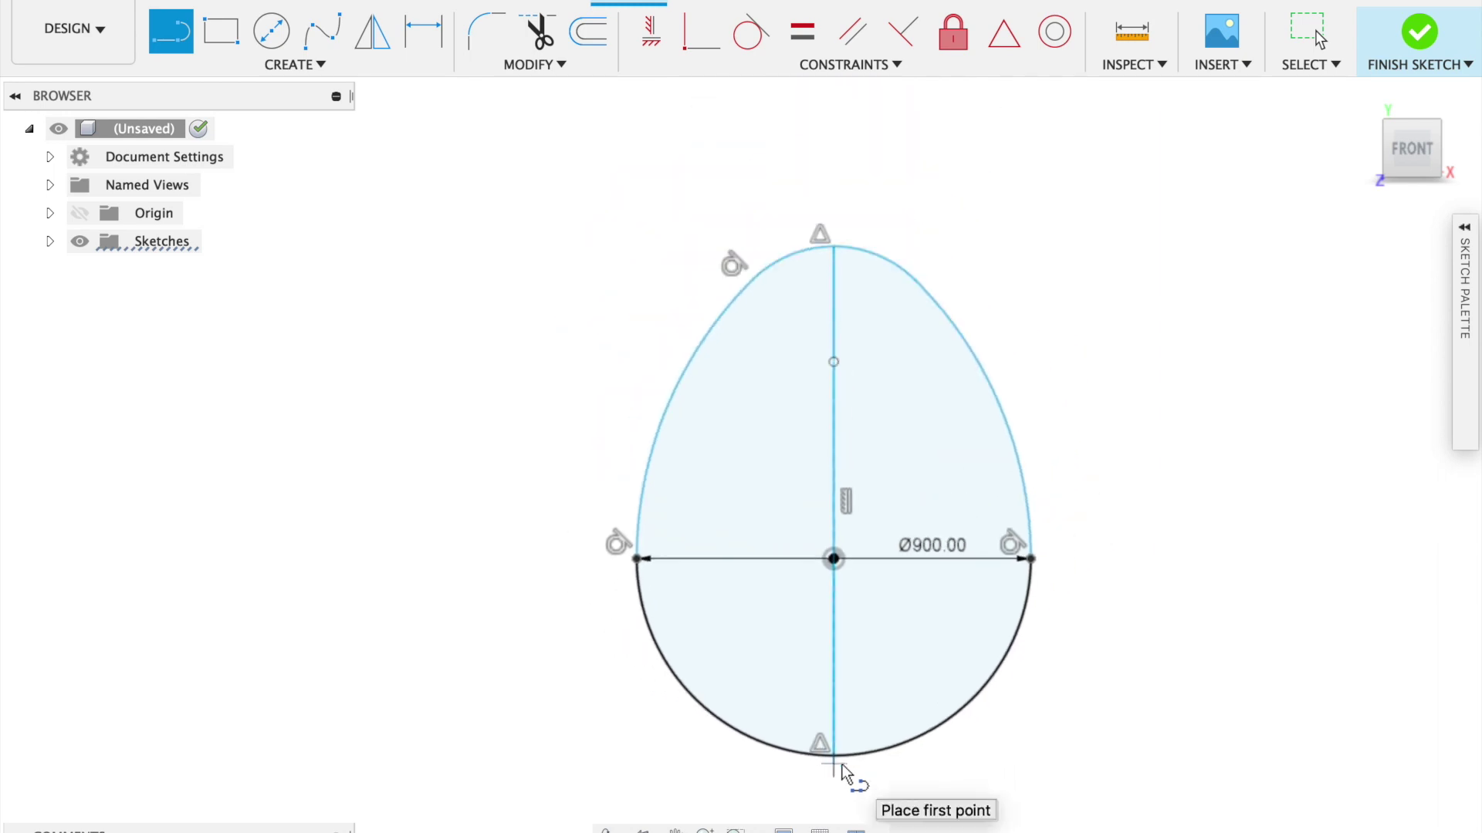
Trim the arcs on the right of the centre line, keeping only the left half of the egg.
{"action": "left_click", "coordinate": [538, 32]}
{"action": "left_click", "coordinate": [911, 276]}
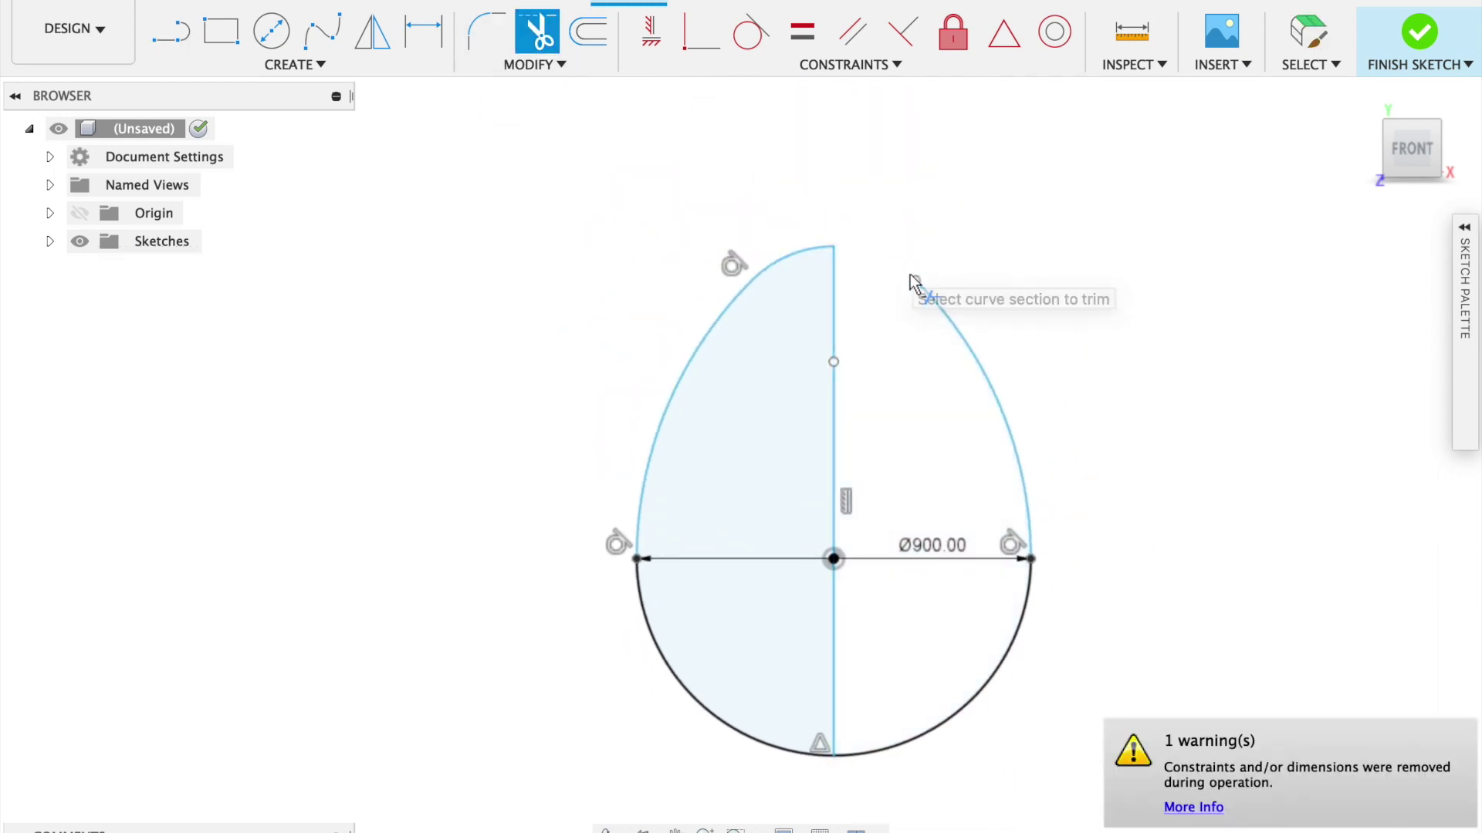
{"action": "left_click", "coordinate": [943, 302]}
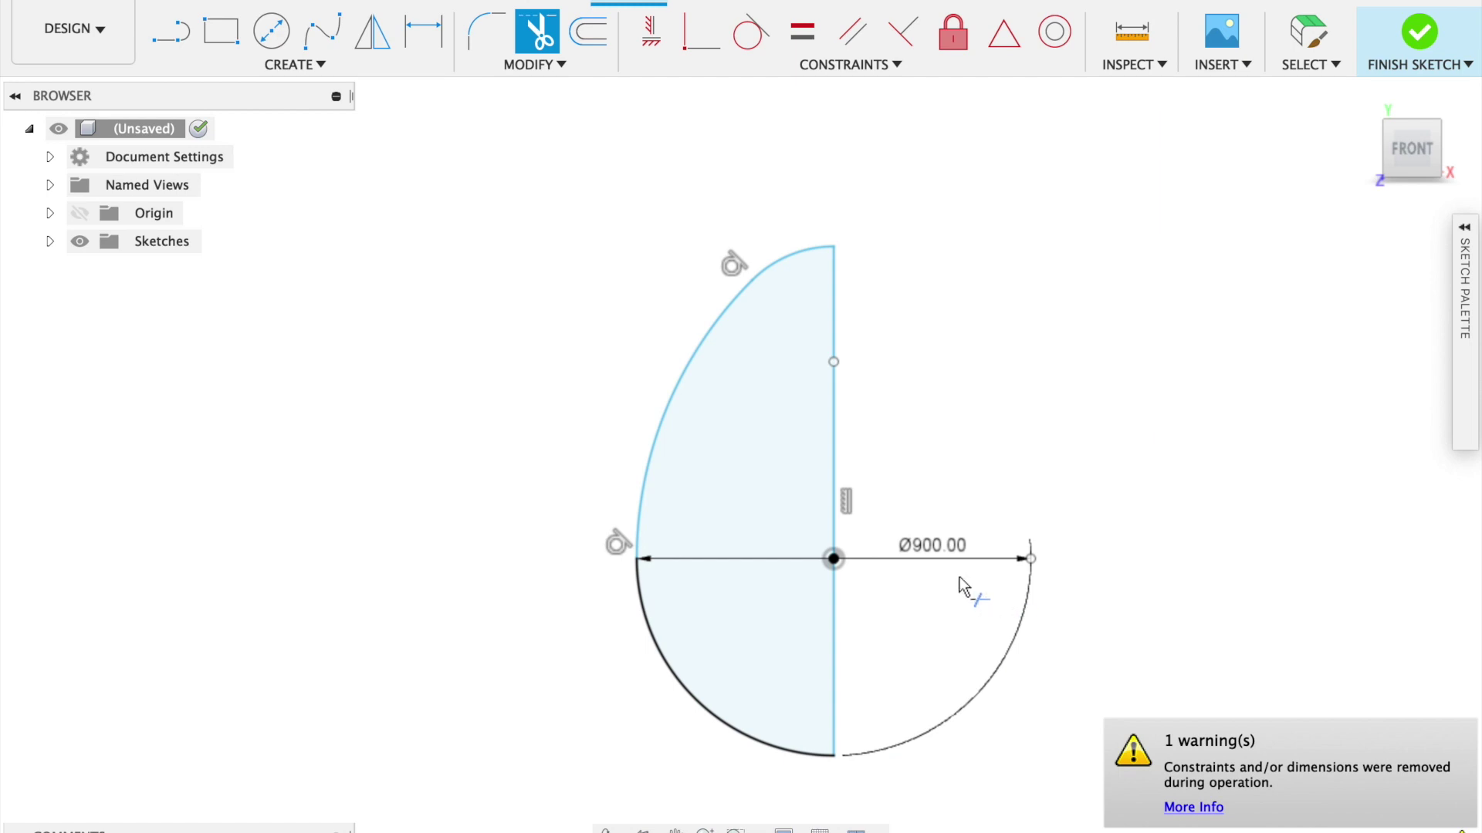
Offset the three arcs of the half-egg outline inward by 10 mm.
{"action": "scroll", "coordinate": [740, 737], "scroll_direction": "up", "scroll_amount": 2}
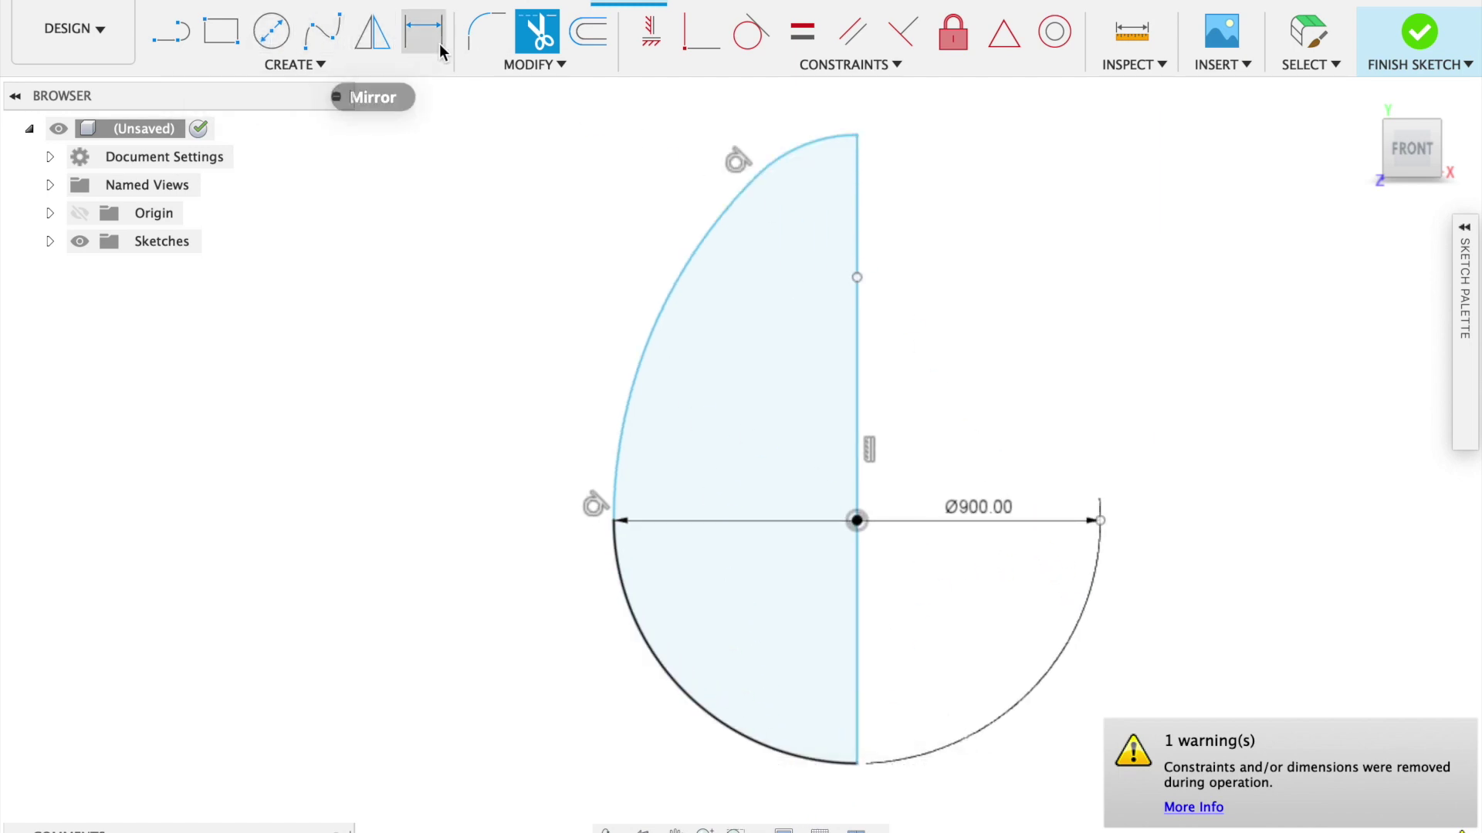
{"action": "left_click", "coordinate": [584, 48]}
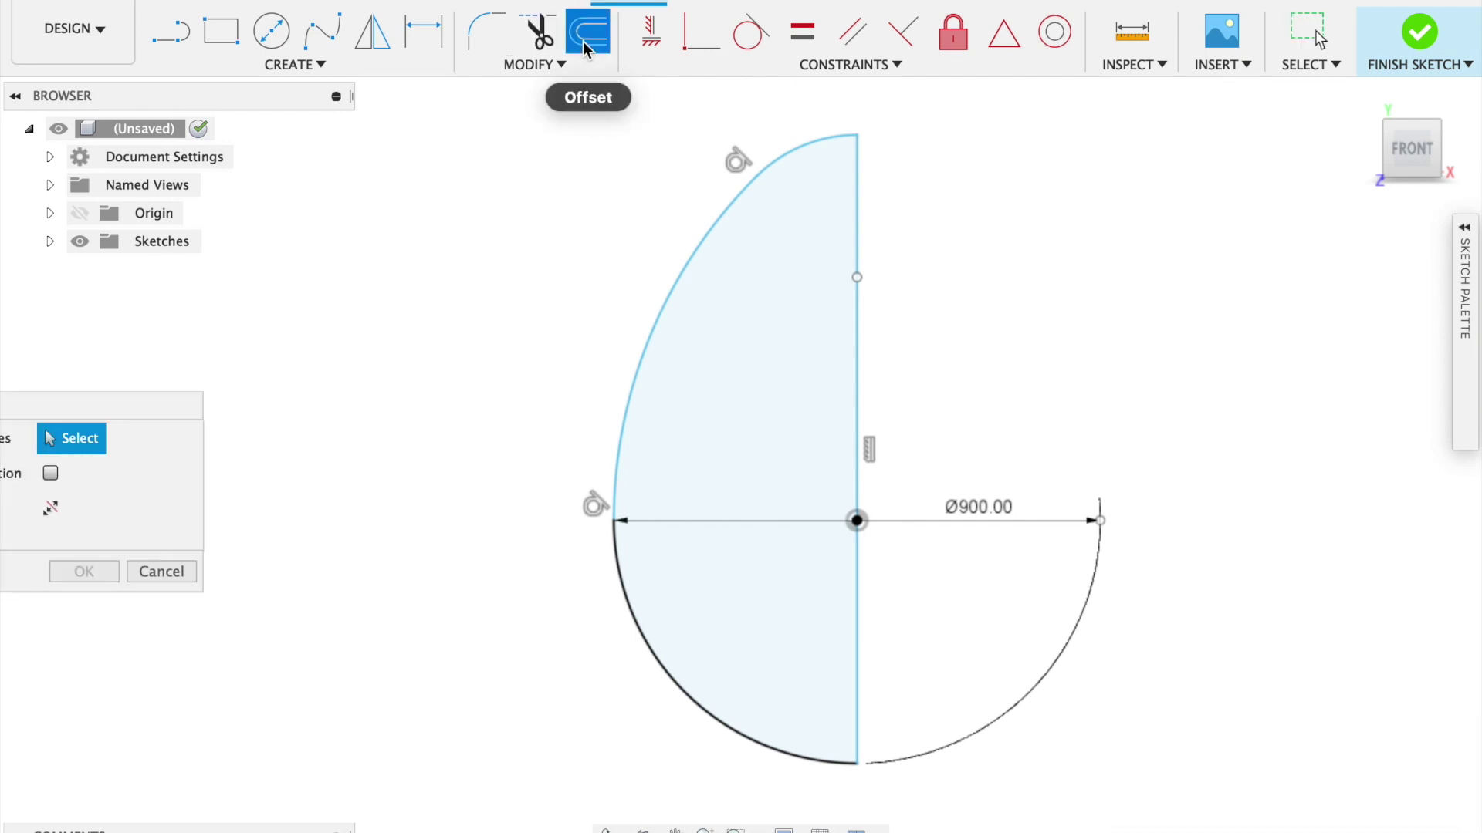
{"action": "left_click_drag", "start_coordinate": [274, 355], "coordinate": [444, 271]}
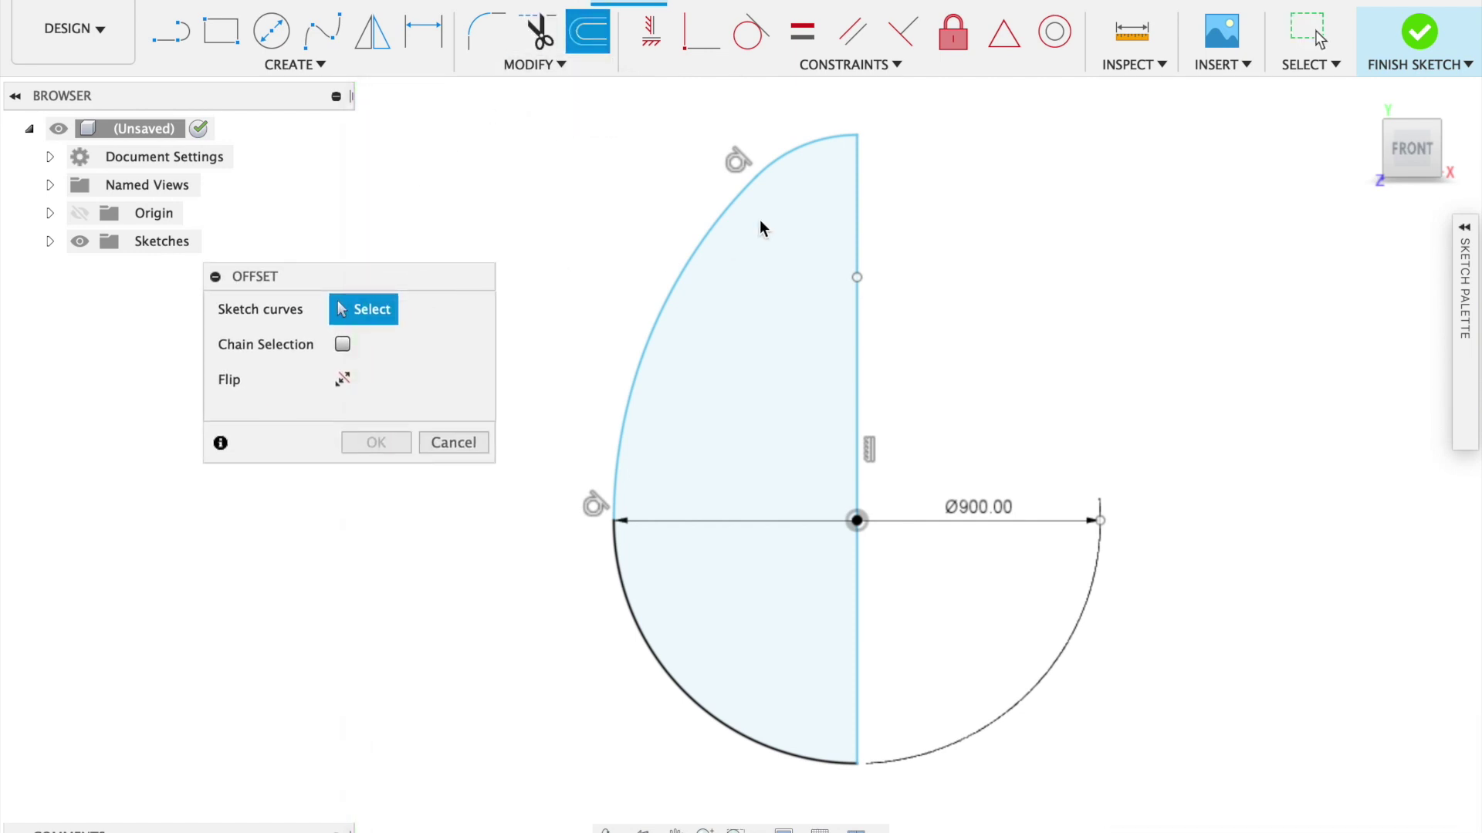
{"action": "left_click", "coordinate": [769, 181]}
{"action": "left_click", "coordinate": [605, 464]}
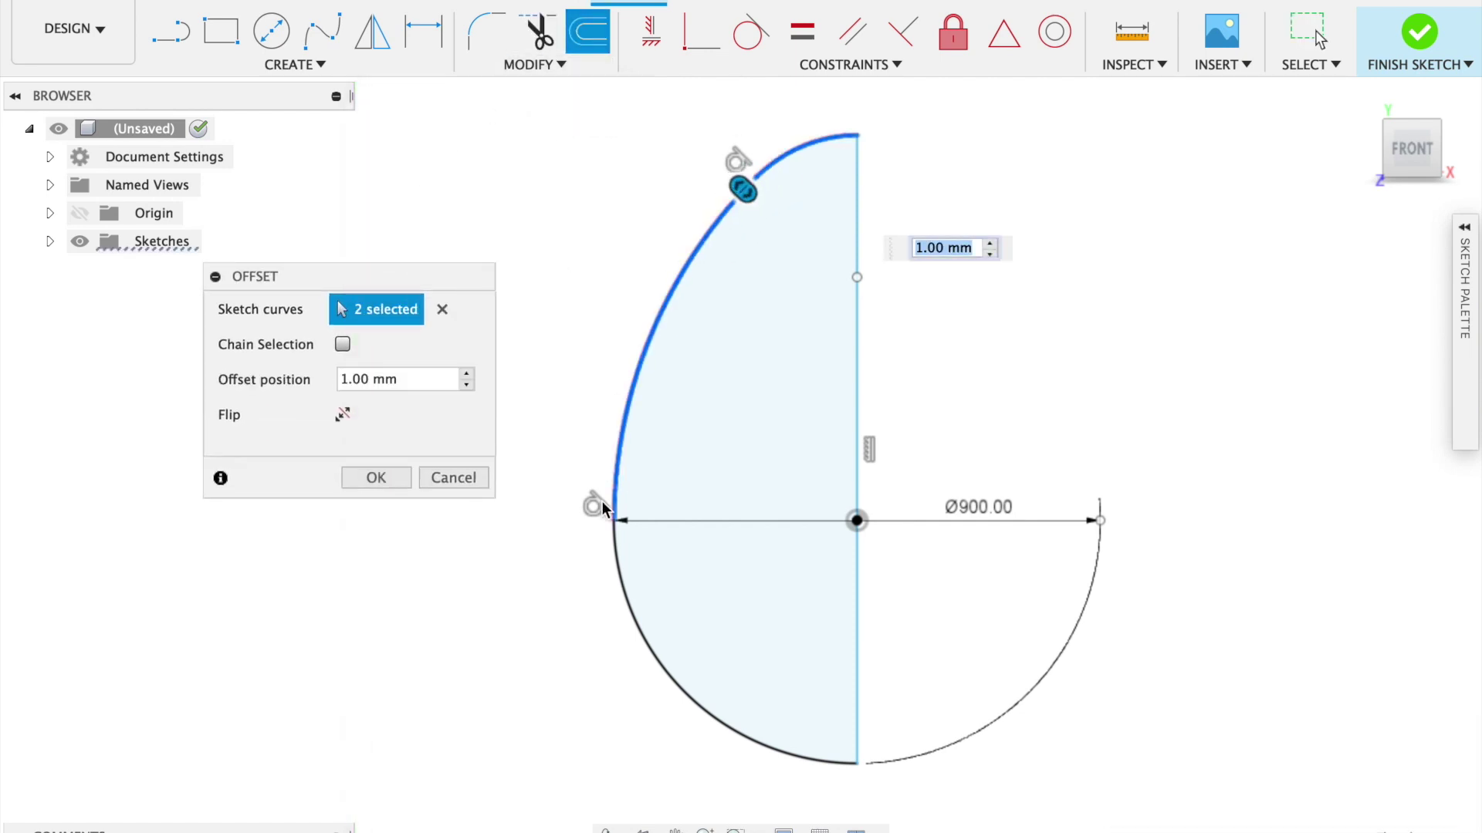
{"action": "left_click", "coordinate": [636, 605]}
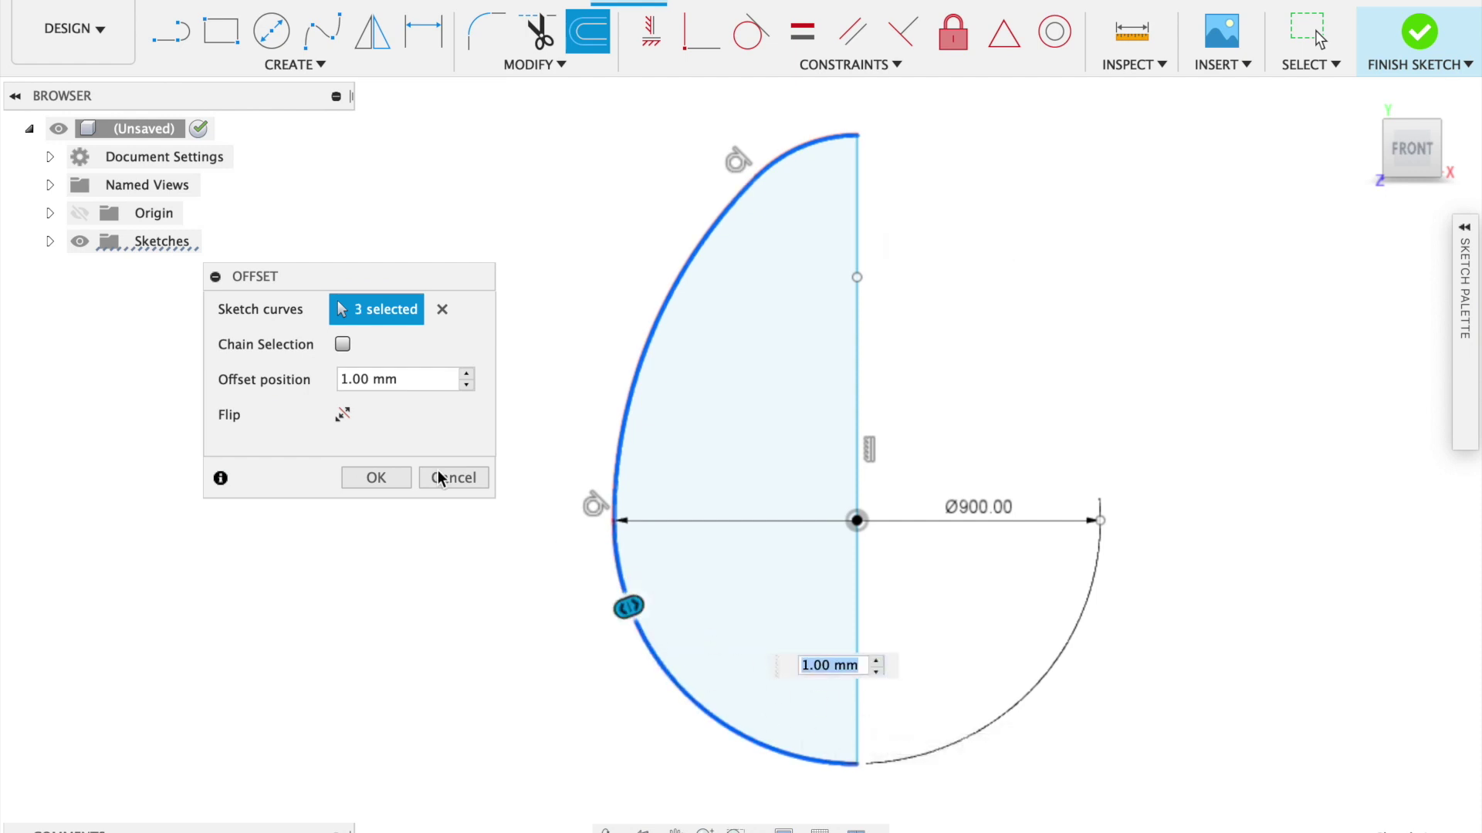
{"action": "left_click", "coordinate": [406, 379]}
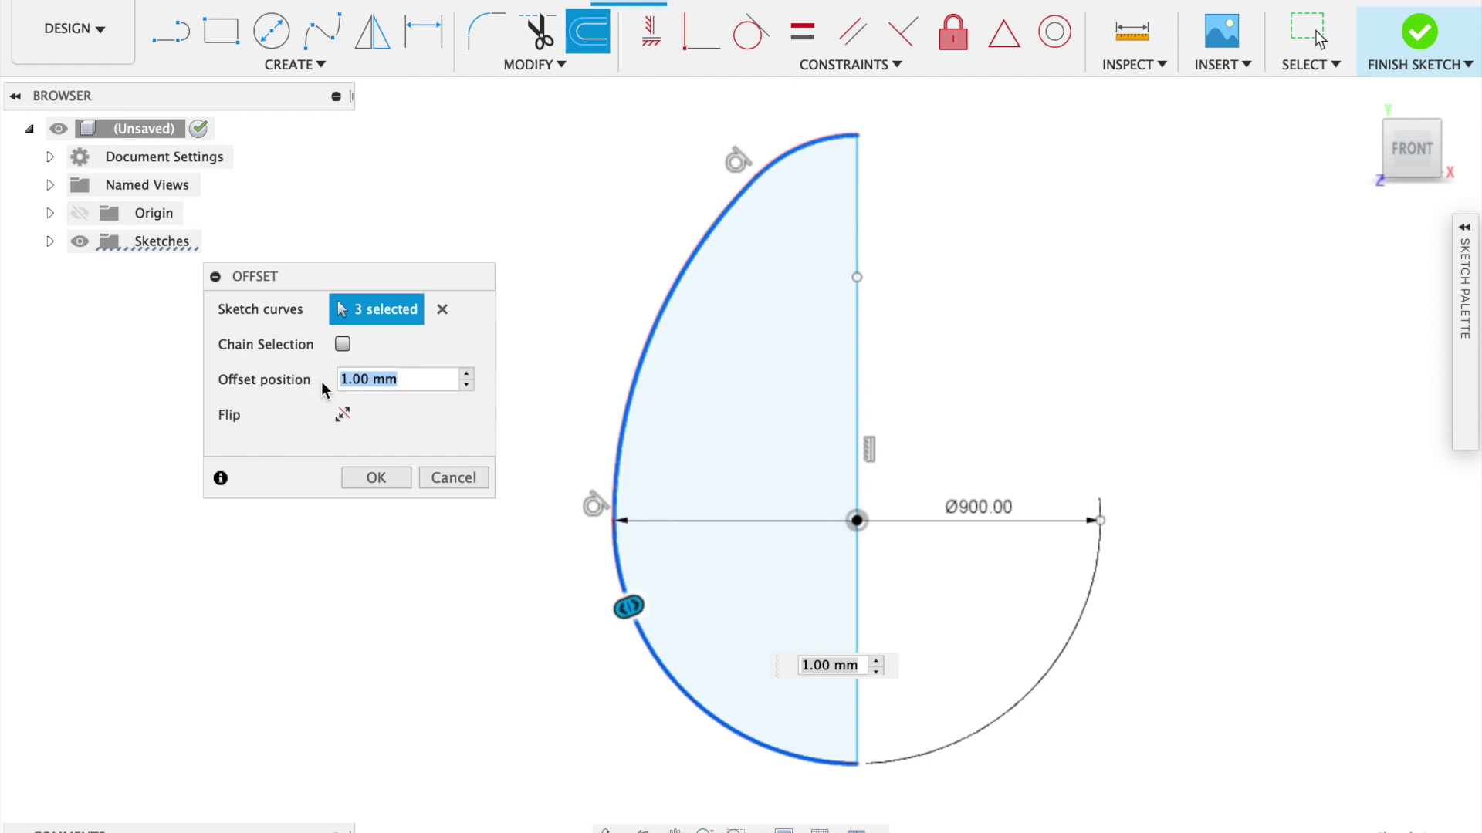
{"action": "type", "text": "10"}
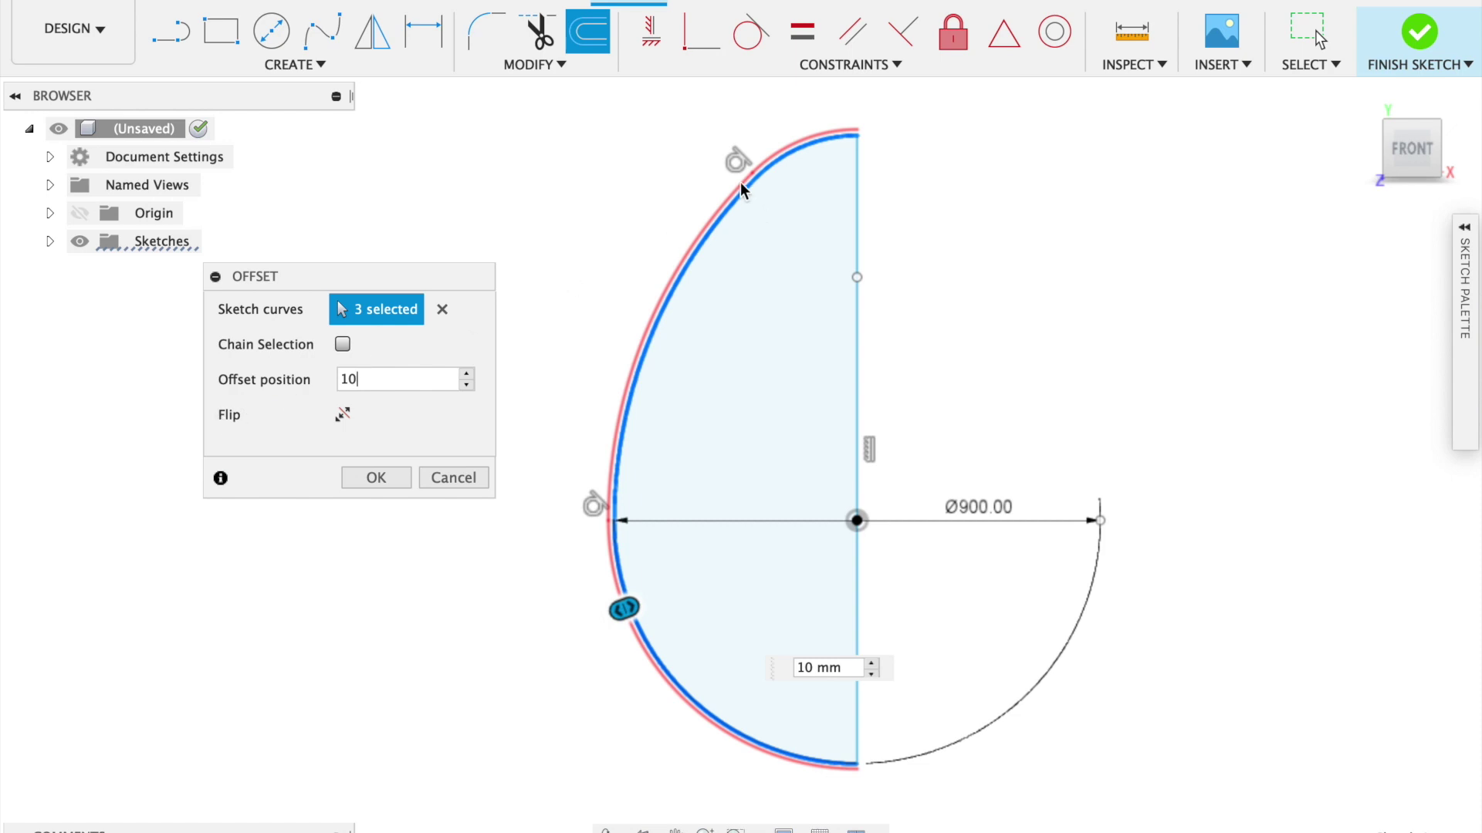
{"action": "left_click", "coordinate": [341, 418]}
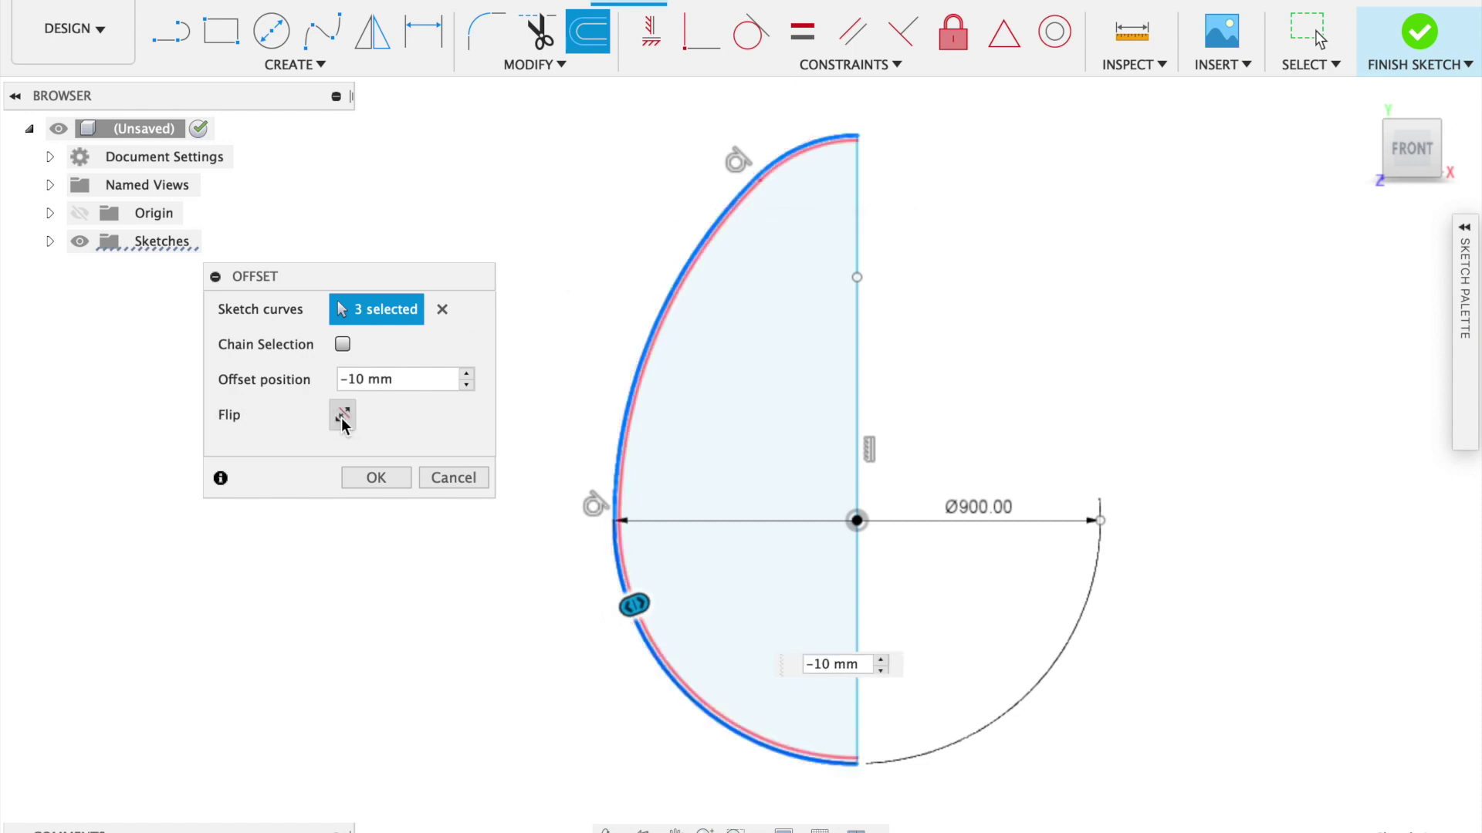
{"action": "left_click", "coordinate": [359, 479]}
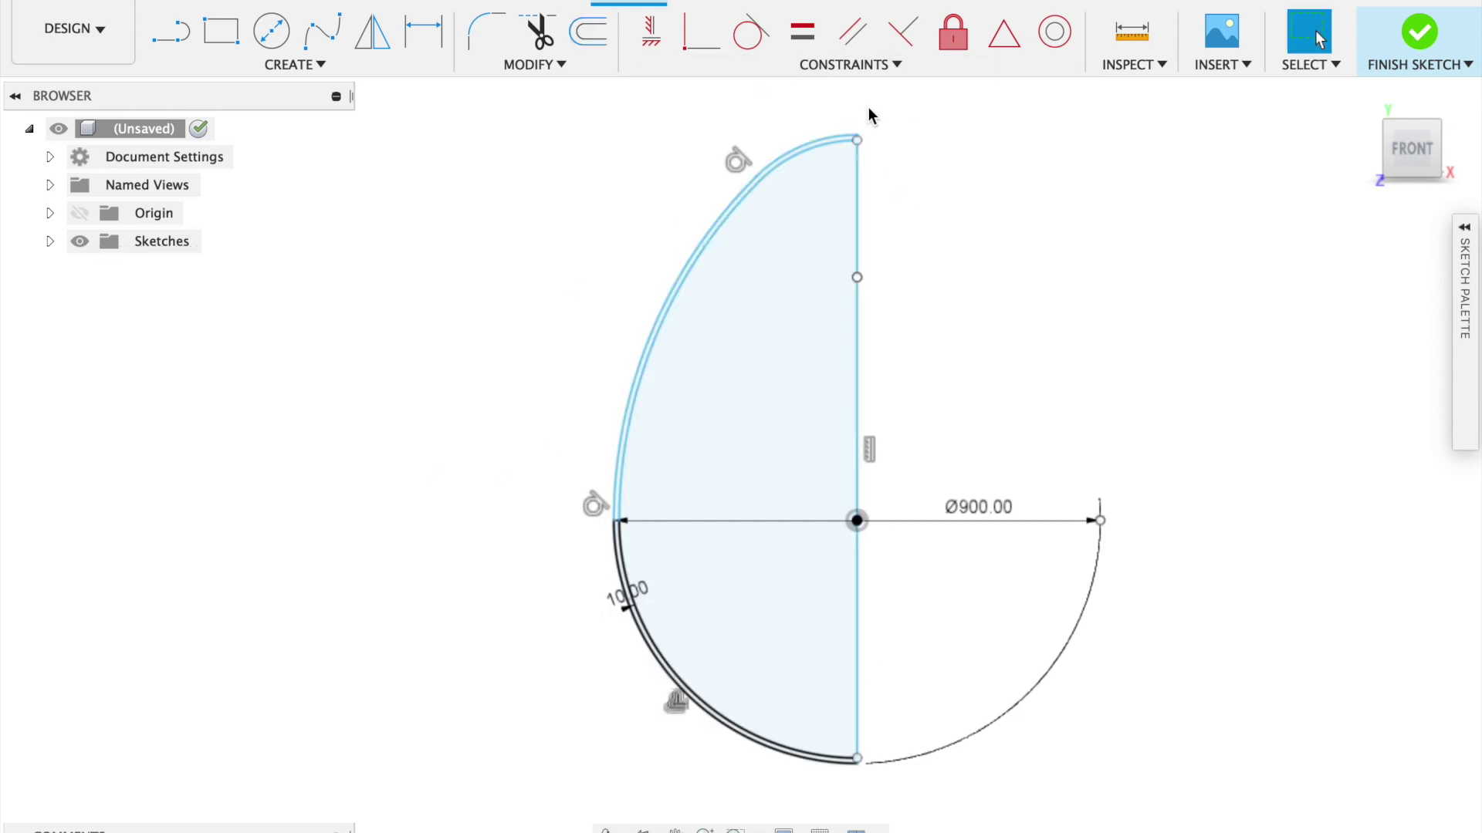
Draw a horizontal line in the lower part of the egg, from the centre line to the inner offset arc.
{"action": "scroll", "coordinate": [861, 112], "scroll_direction": "up", "scroll_amount": 5}
{"action": "scroll", "coordinate": [861, 123], "scroll_direction": "down", "scroll_amount": 5}
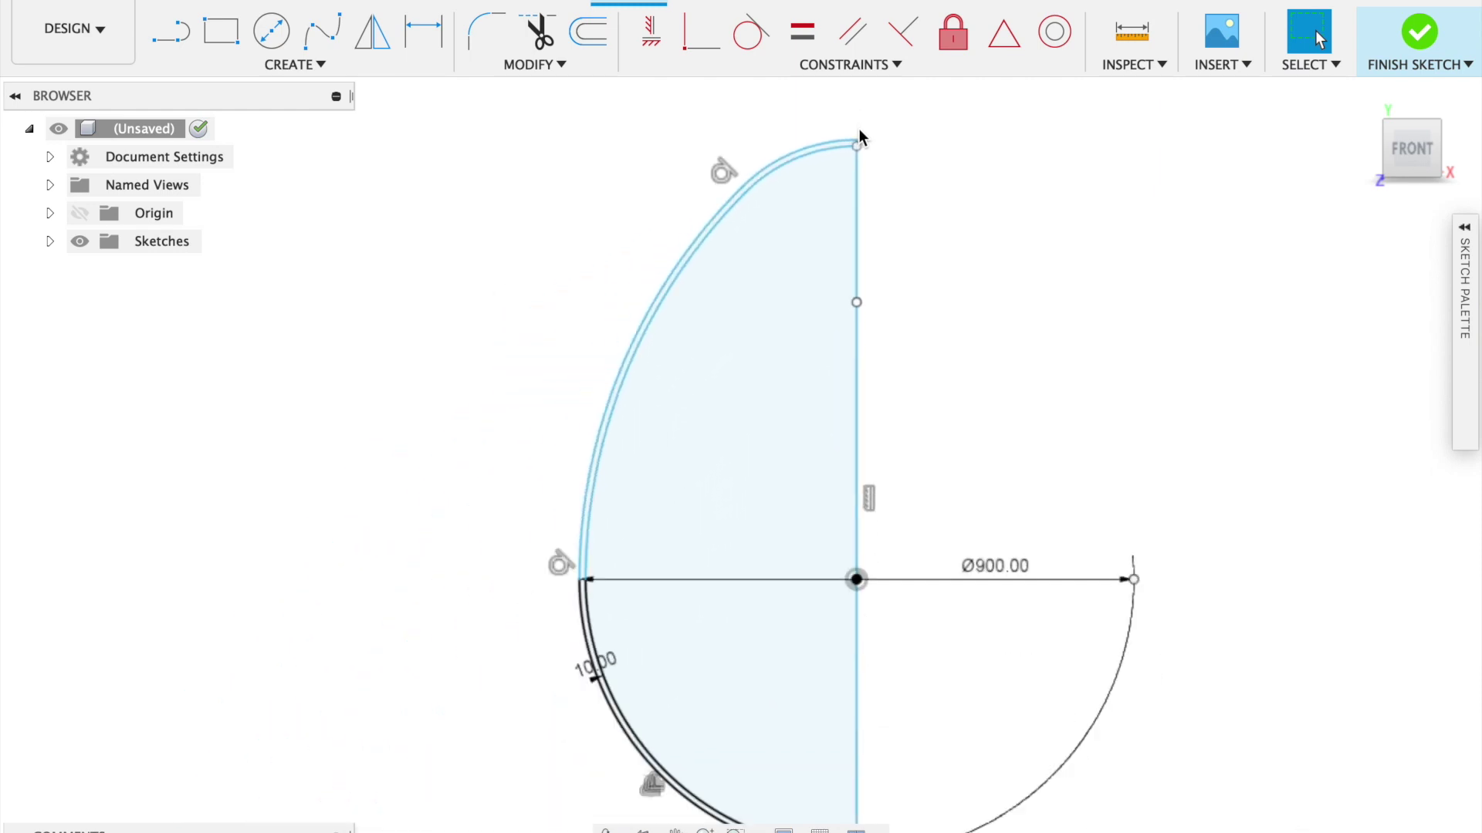
{"action": "left_click", "coordinate": [170, 31]}
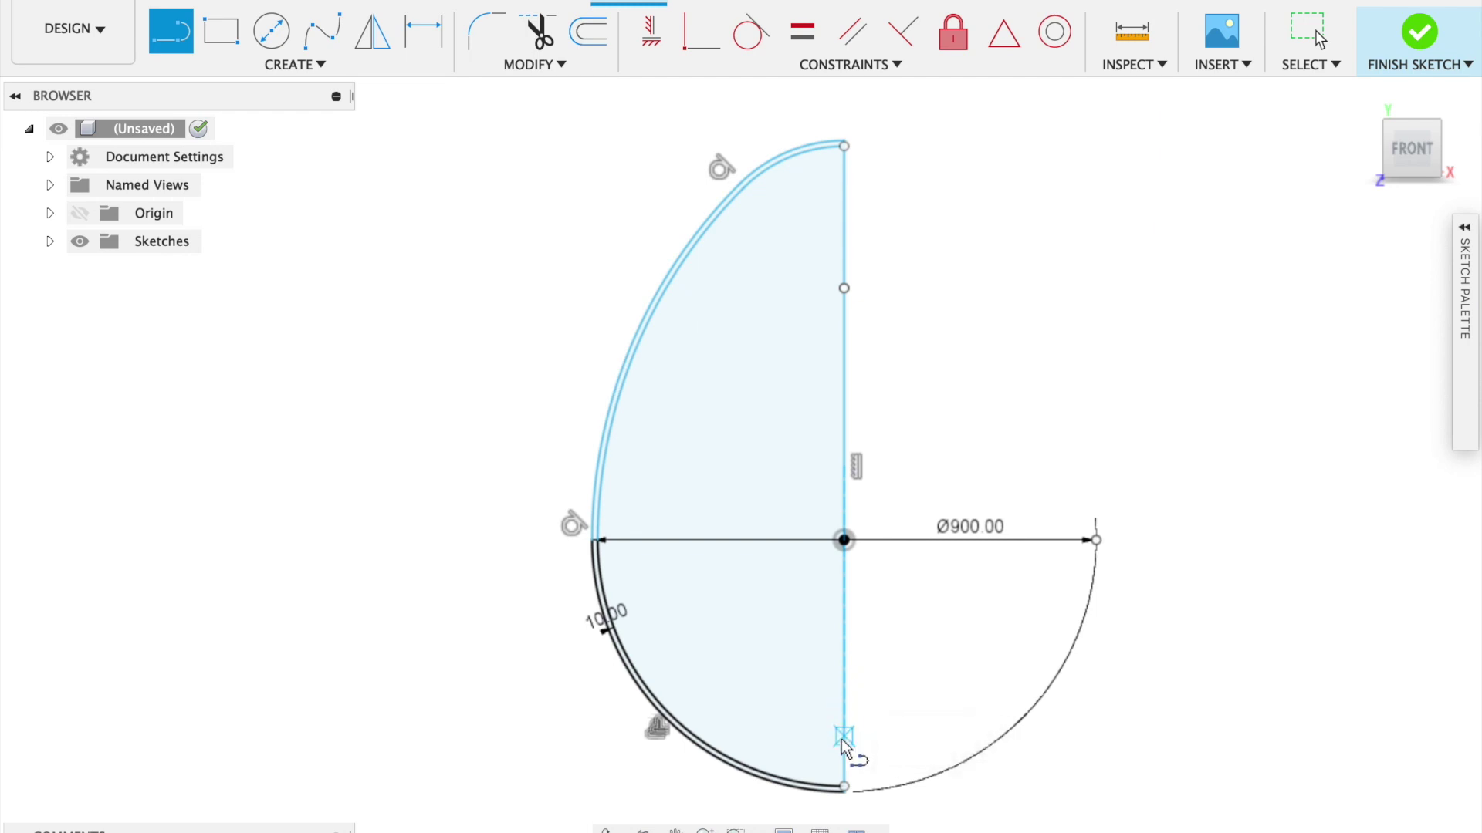
{"action": "left_click", "coordinate": [845, 692]}
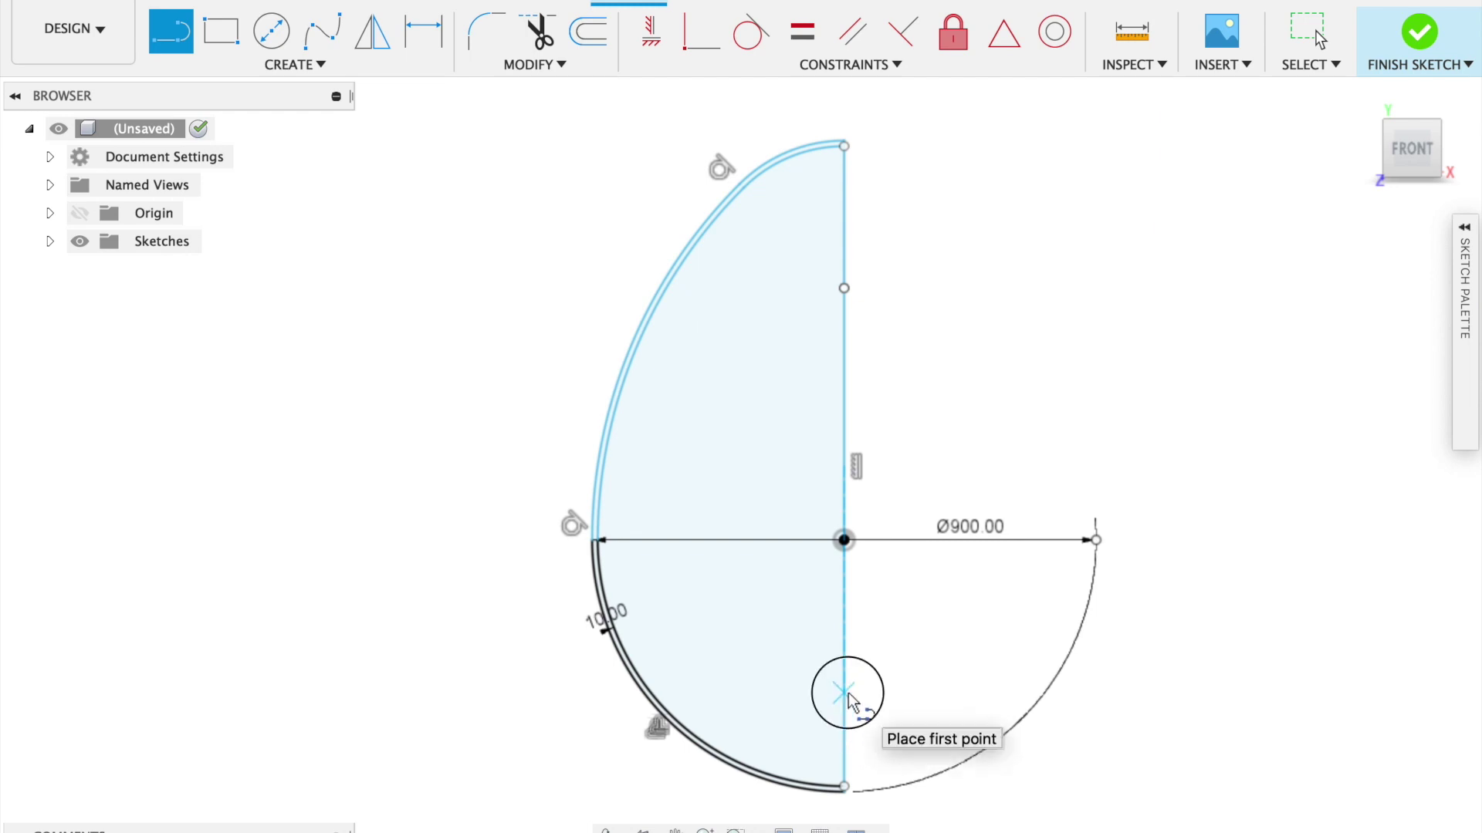
{"action": "left_click", "coordinate": [652, 690]}
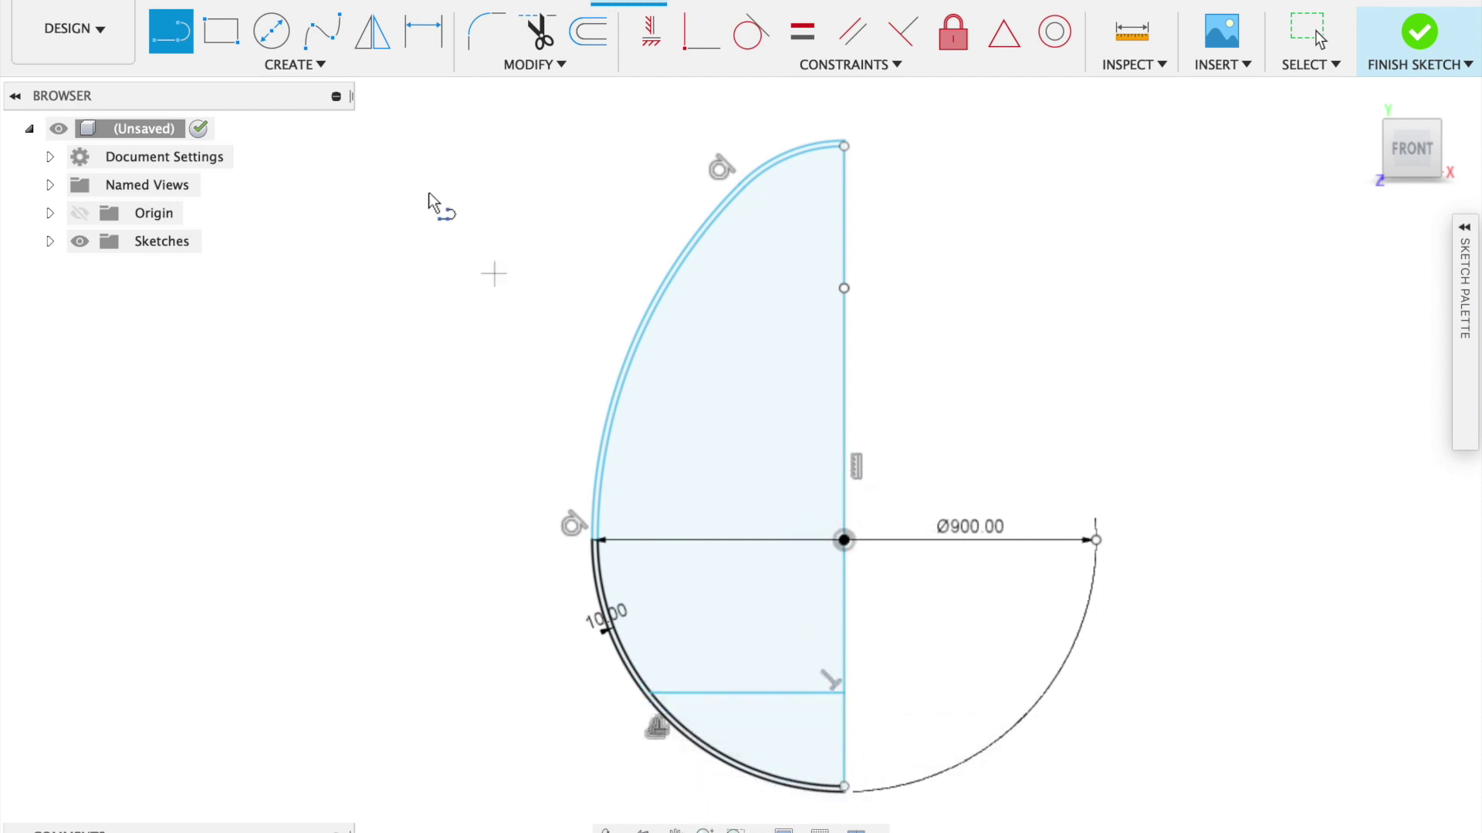
Dimension the horizontal line at 175 mm above the egg's lowest point.
{"action": "left_click", "coordinate": [424, 31]}
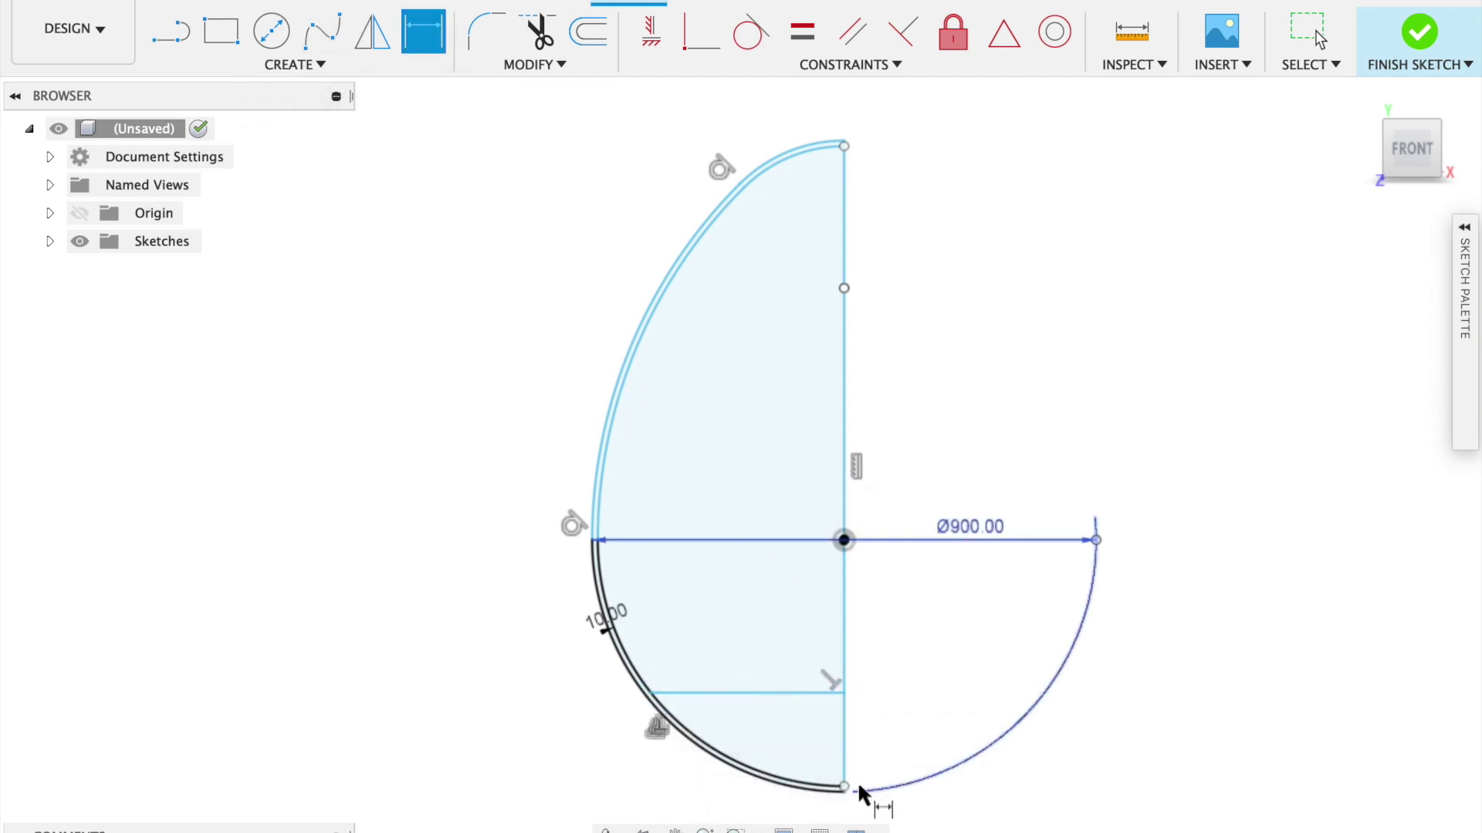
{"action": "scroll", "coordinate": [841, 791], "scroll_direction": "up", "scroll_amount": 8}
{"action": "left_click", "coordinate": [839, 789]}
{"action": "left_click", "coordinate": [832, 471]}
{"action": "left_click", "coordinate": [962, 532]}
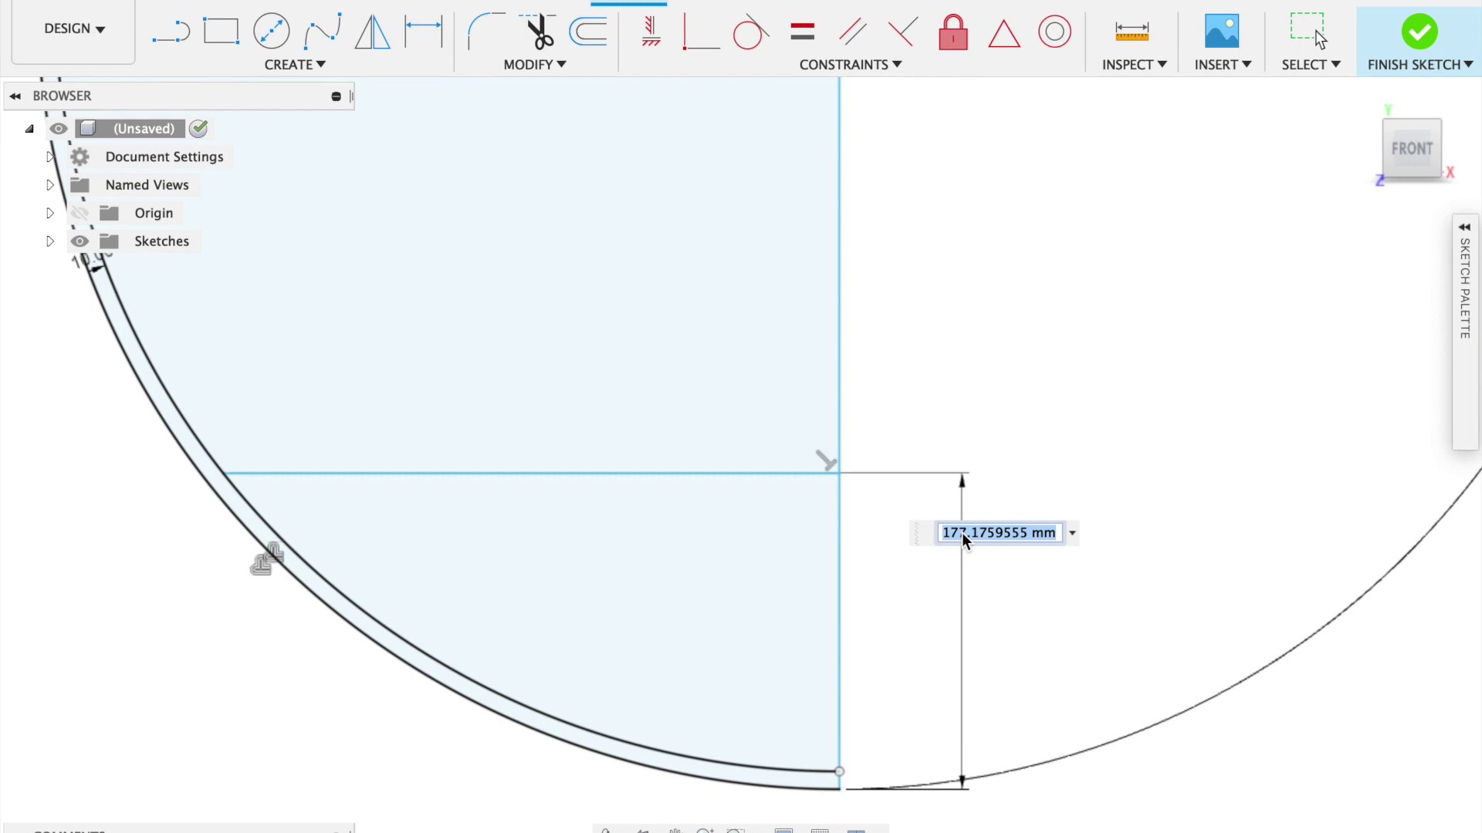
{"action": "type", "text": "175"}
{"action": "key", "text": "Return"}
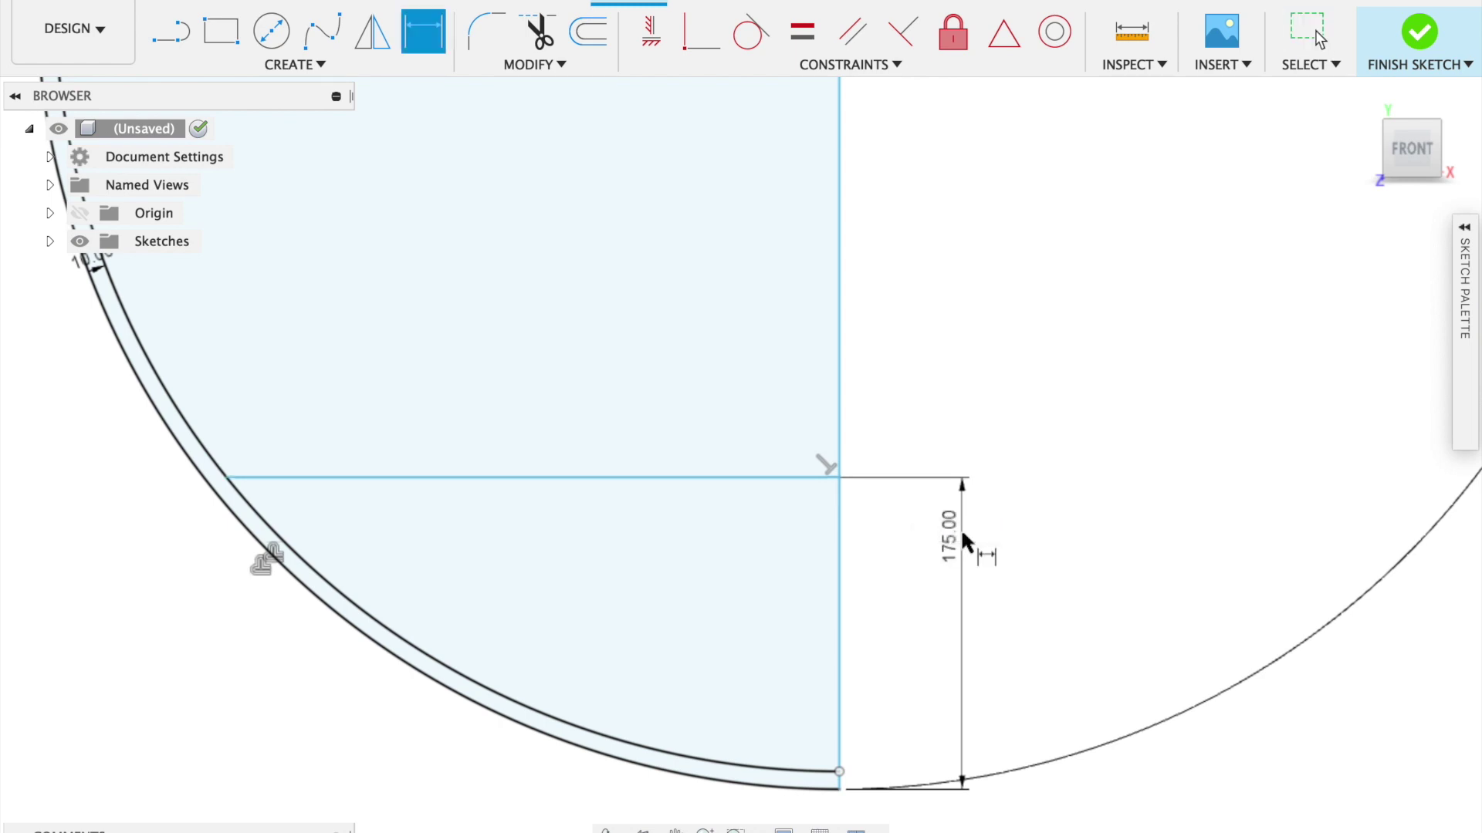
{"action": "scroll", "coordinate": [880, 471], "scroll_direction": "down", "scroll_amount": 5}
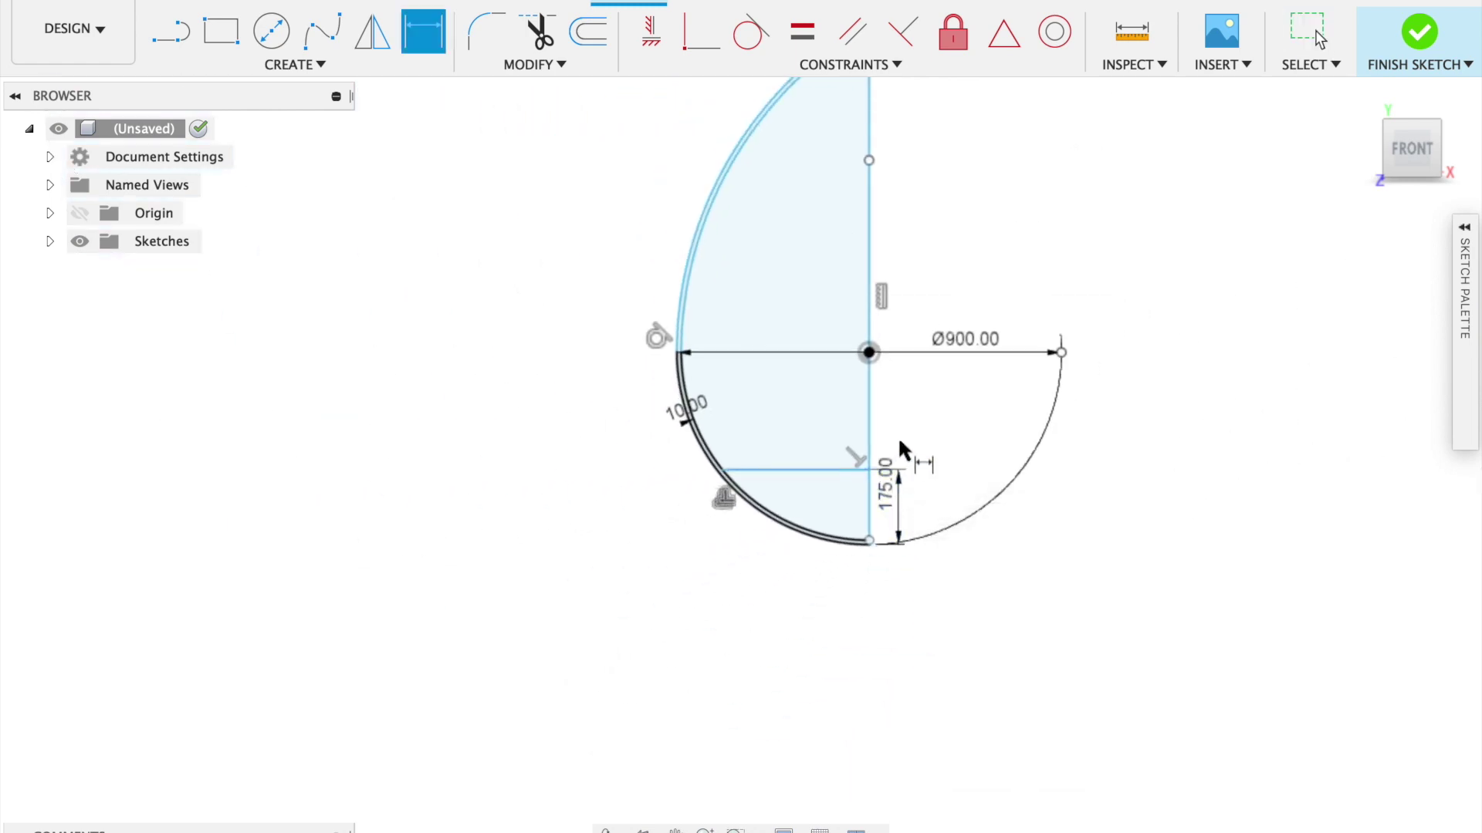
Trim the centre line between the inner top arc and the horizontal line, plus the inner offset arc below the horizontal line.
{"action": "scroll", "coordinate": [899, 443], "scroll_direction": "up", "scroll_amount": 3}
{"action": "scroll", "coordinate": [897, 435], "scroll_direction": "down", "scroll_amount": 3}
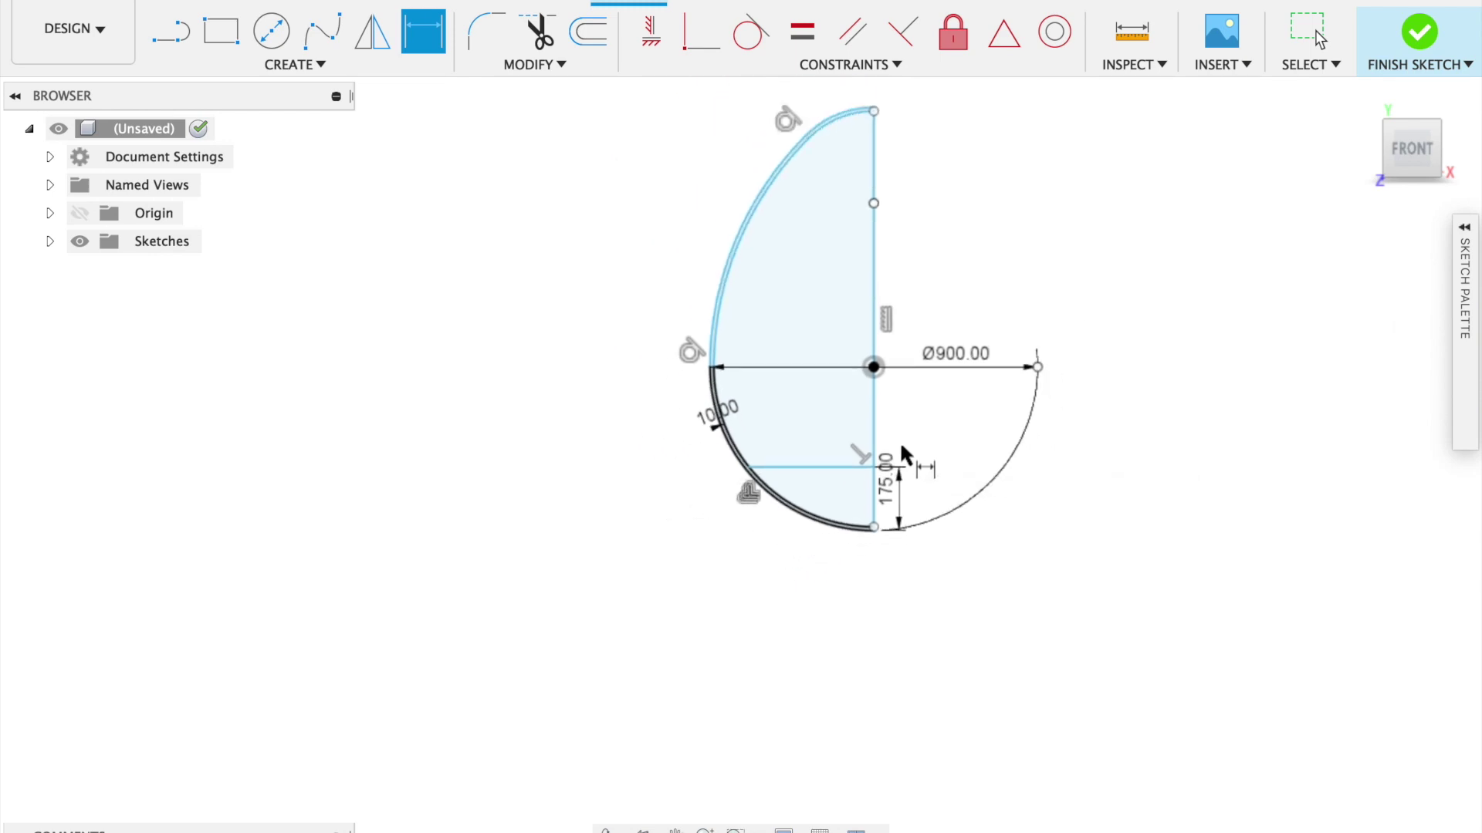
{"action": "scroll", "coordinate": [899, 441], "scroll_direction": "up", "scroll_amount": 2}
{"action": "scroll", "coordinate": [979, 172], "scroll_direction": "down", "scroll_amount": 2}
{"action": "scroll", "coordinate": [959, 99], "scroll_direction": "up", "scroll_amount": 4}
{"action": "scroll", "coordinate": [928, 131], "scroll_direction": "down", "scroll_amount": 1}
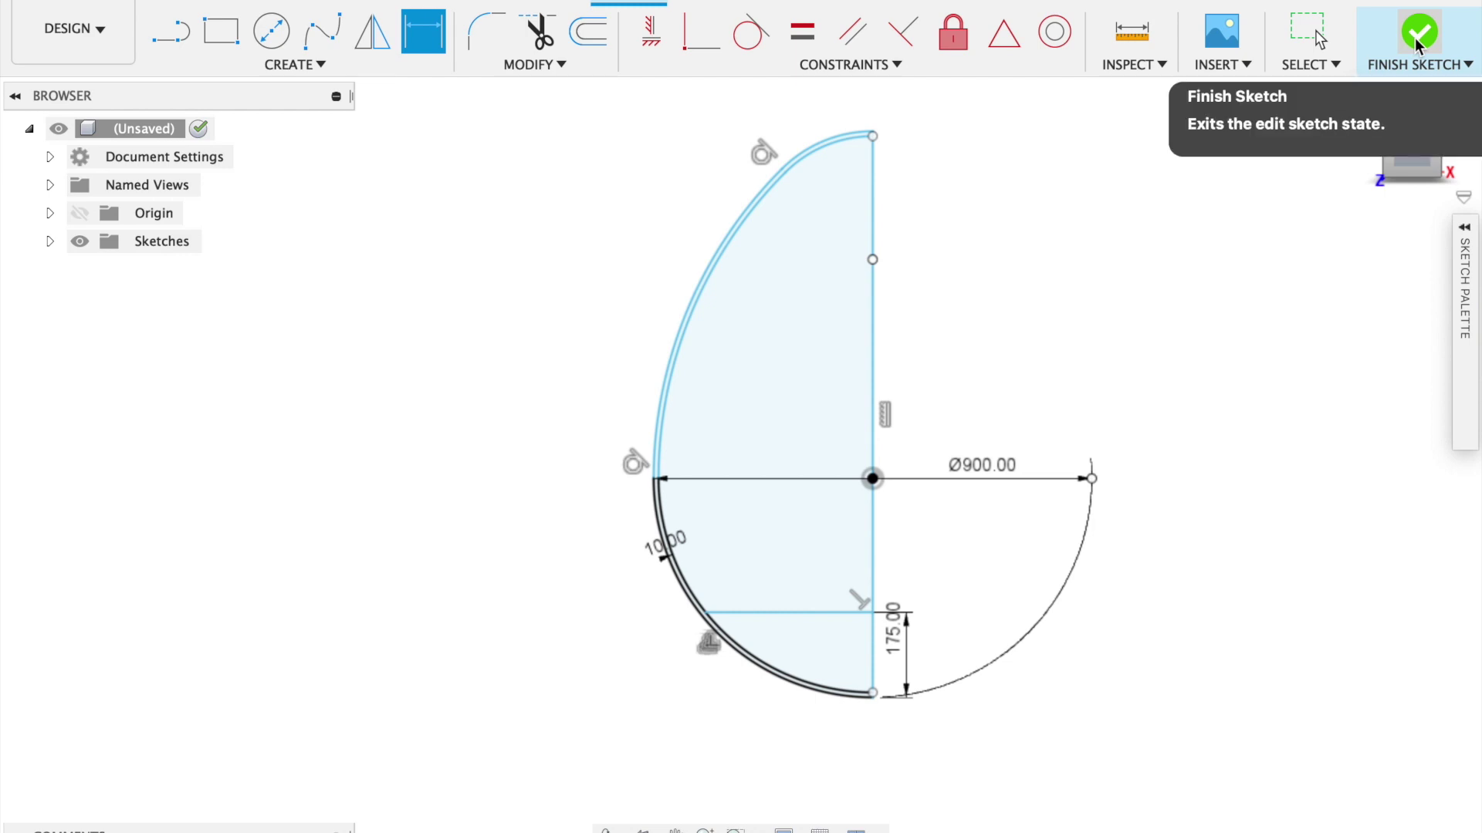
{"action": "left_click", "coordinate": [540, 35]}
{"action": "left_click", "coordinate": [870, 229]}
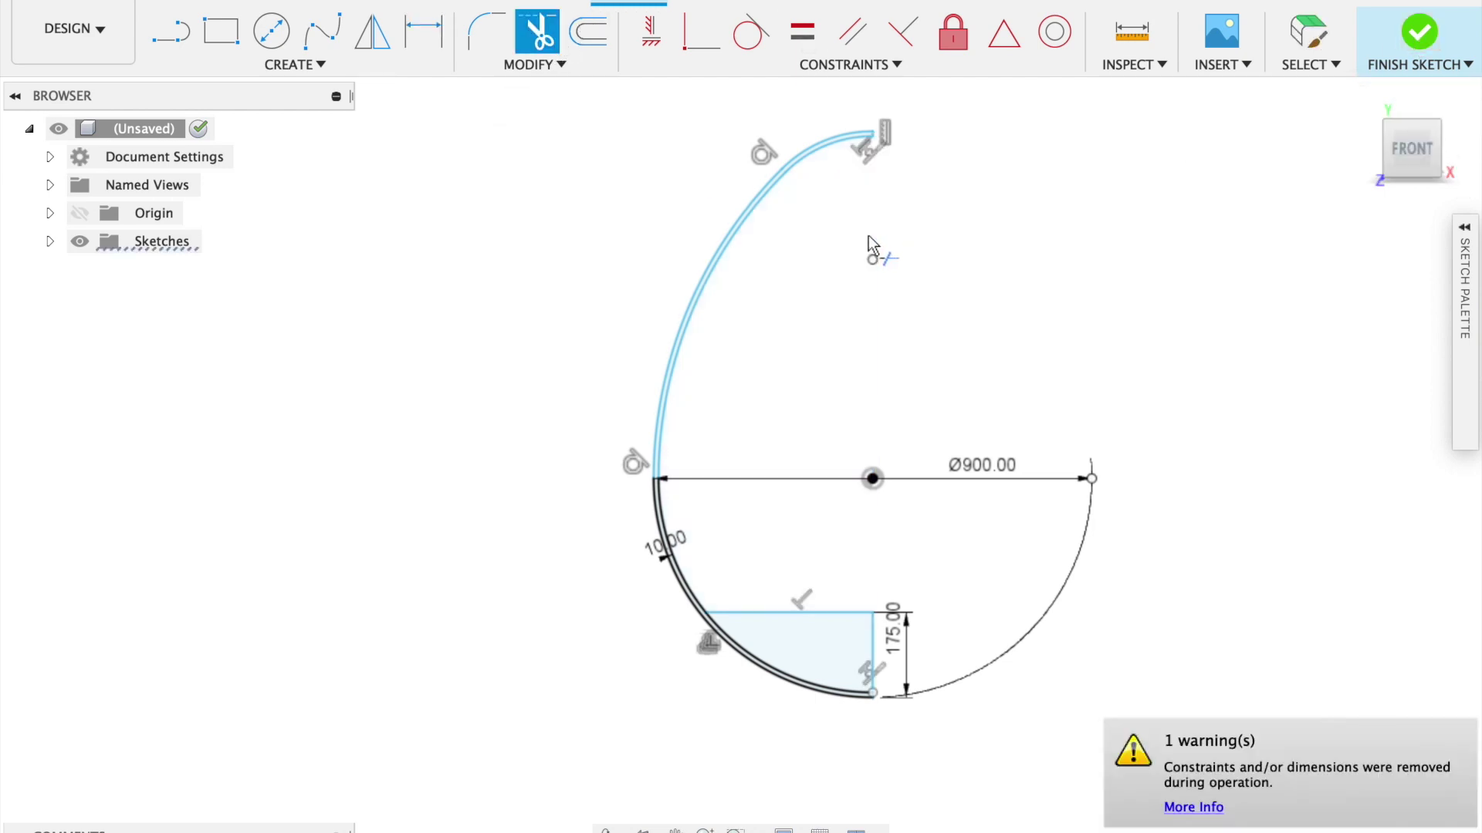
{"action": "scroll", "coordinate": [771, 702], "scroll_direction": "up", "scroll_amount": 5}
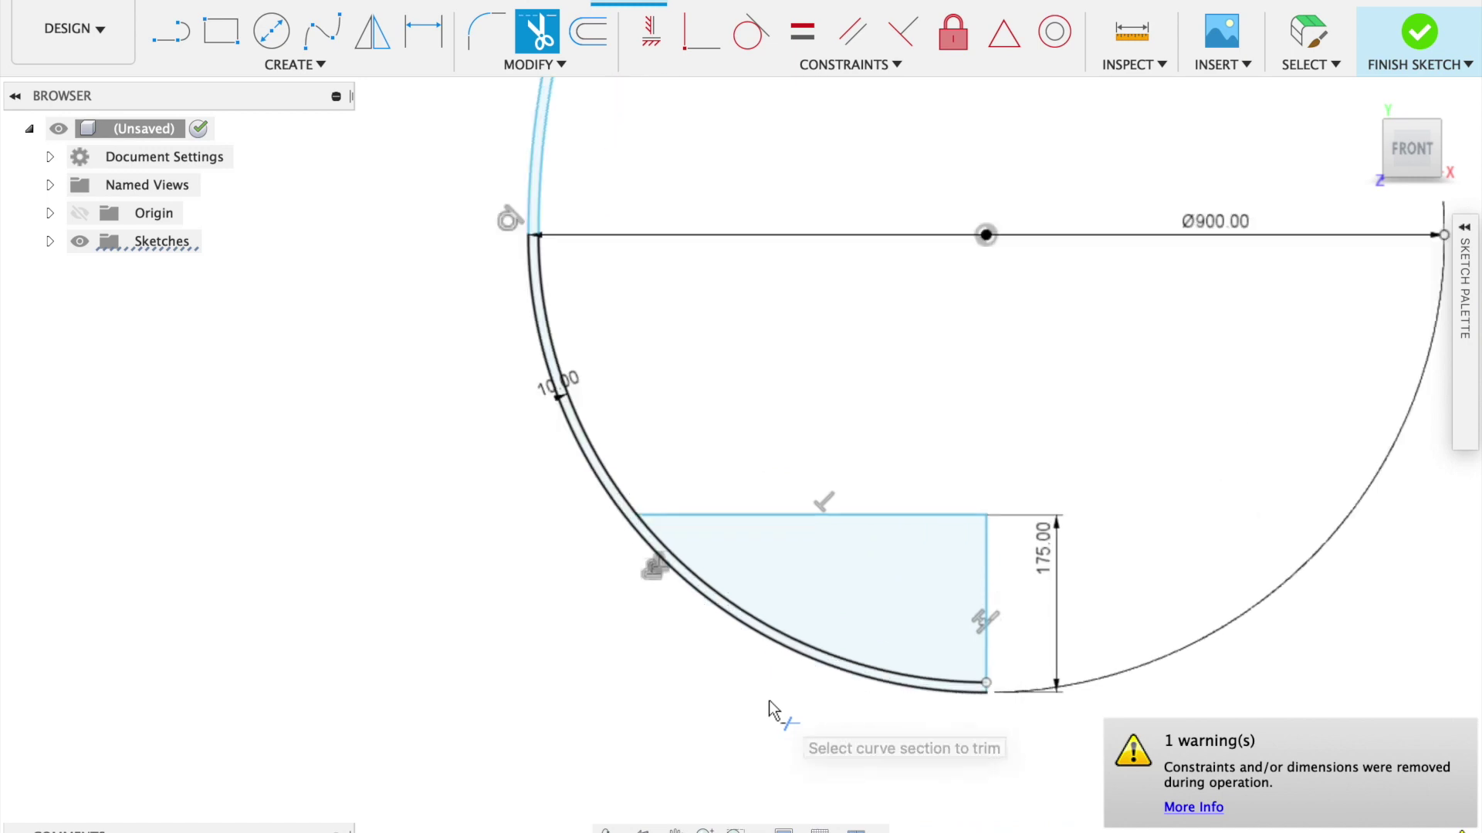
{"action": "left_click", "coordinate": [816, 639]}
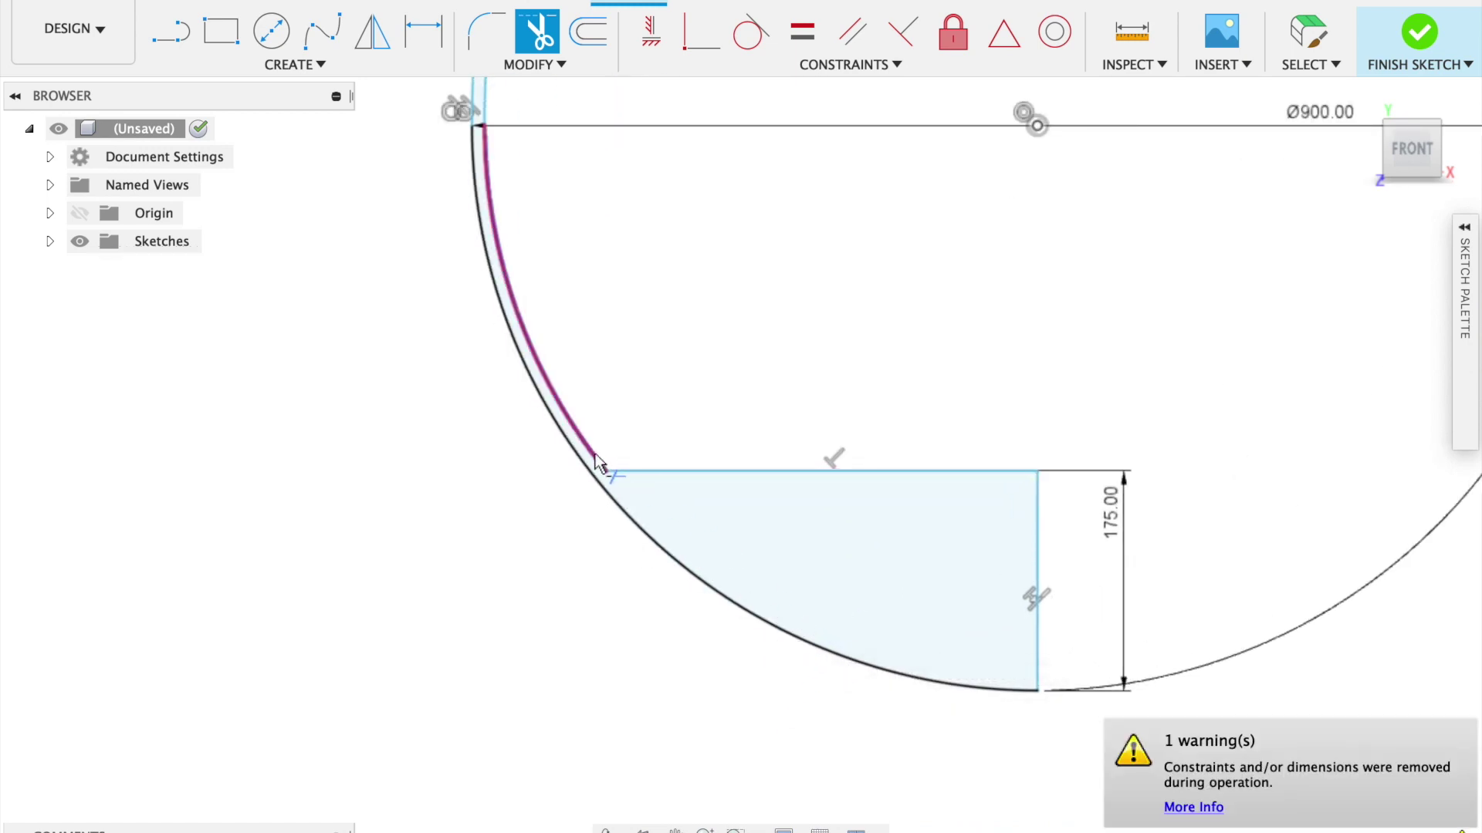
{"action": "scroll", "coordinate": [726, 569], "scroll_direction": "down", "scroll_amount": 2}
{"action": "scroll", "coordinate": [725, 567], "scroll_direction": "down", "scroll_amount": 7}
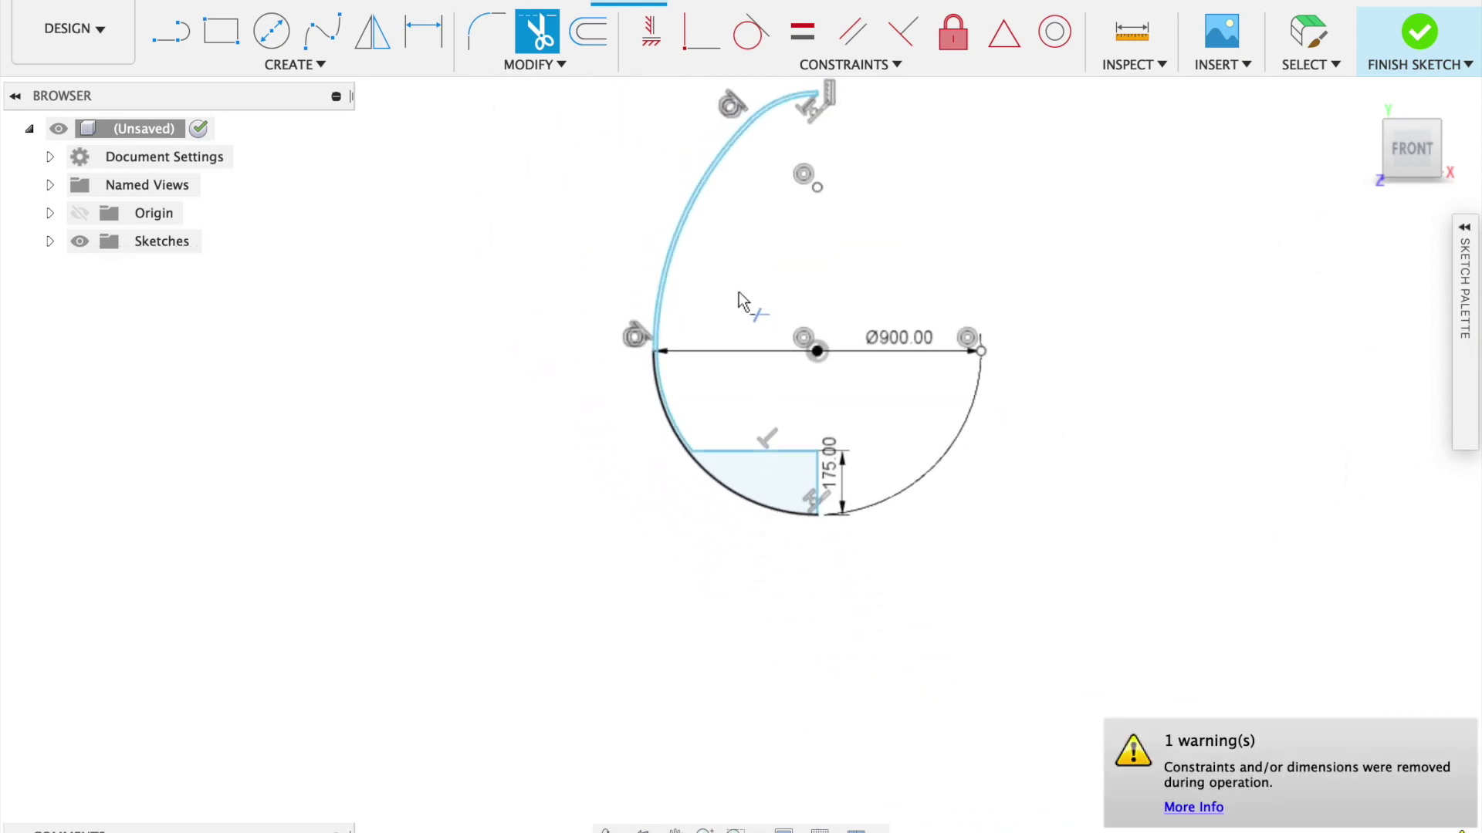
Delete the 900 mm diameter and 175 mm height dimensions from the egg profile and finish the sketch.
{"action": "scroll", "coordinate": [791, 131], "scroll_direction": "up", "scroll_amount": 2}
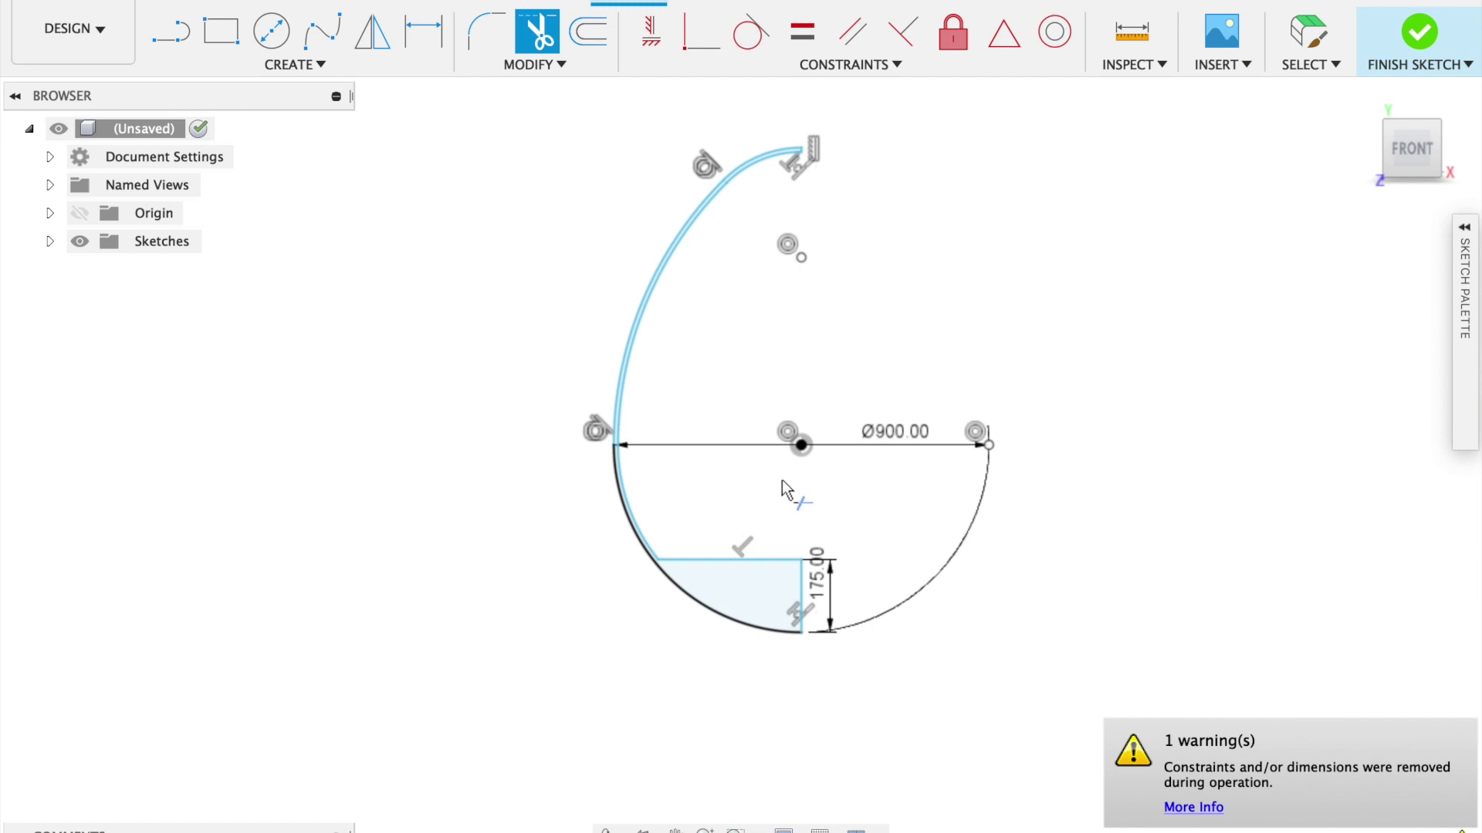
{"action": "key", "text": "Escape"}
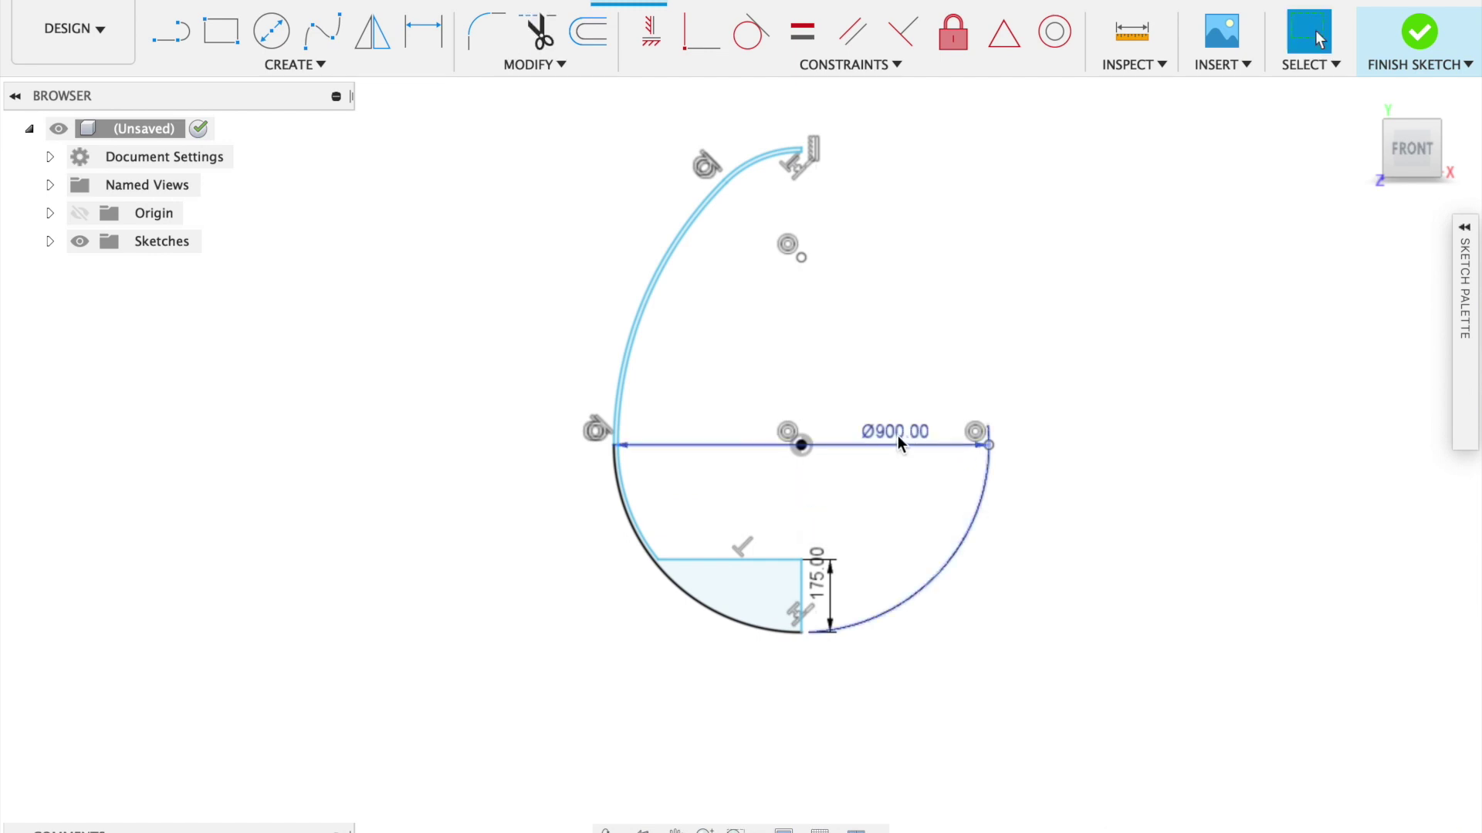
{"action": "key", "text": "Delete"}
{"action": "left_click", "coordinate": [828, 584]}
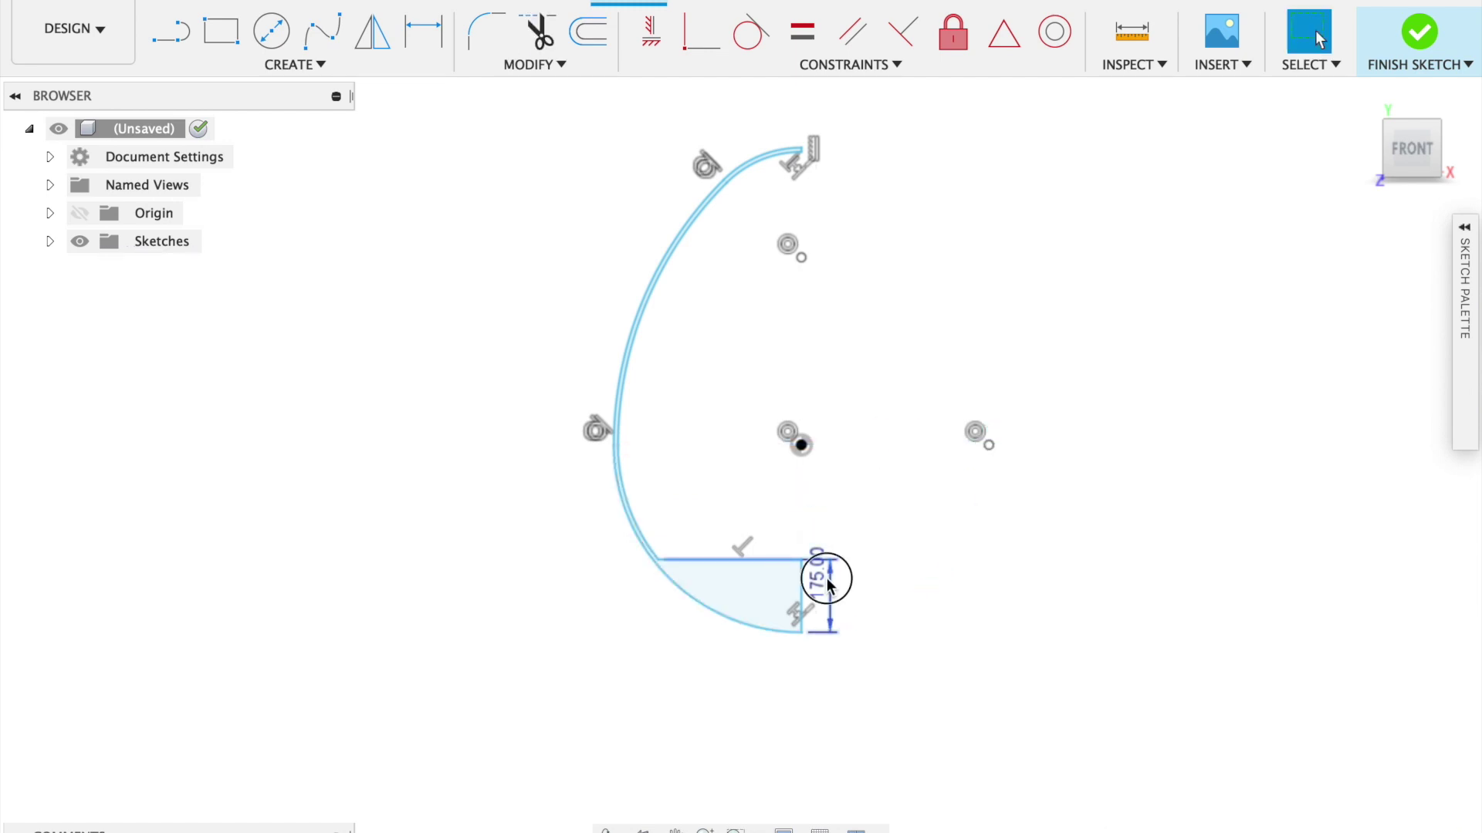
{"action": "key", "text": "Delete"}
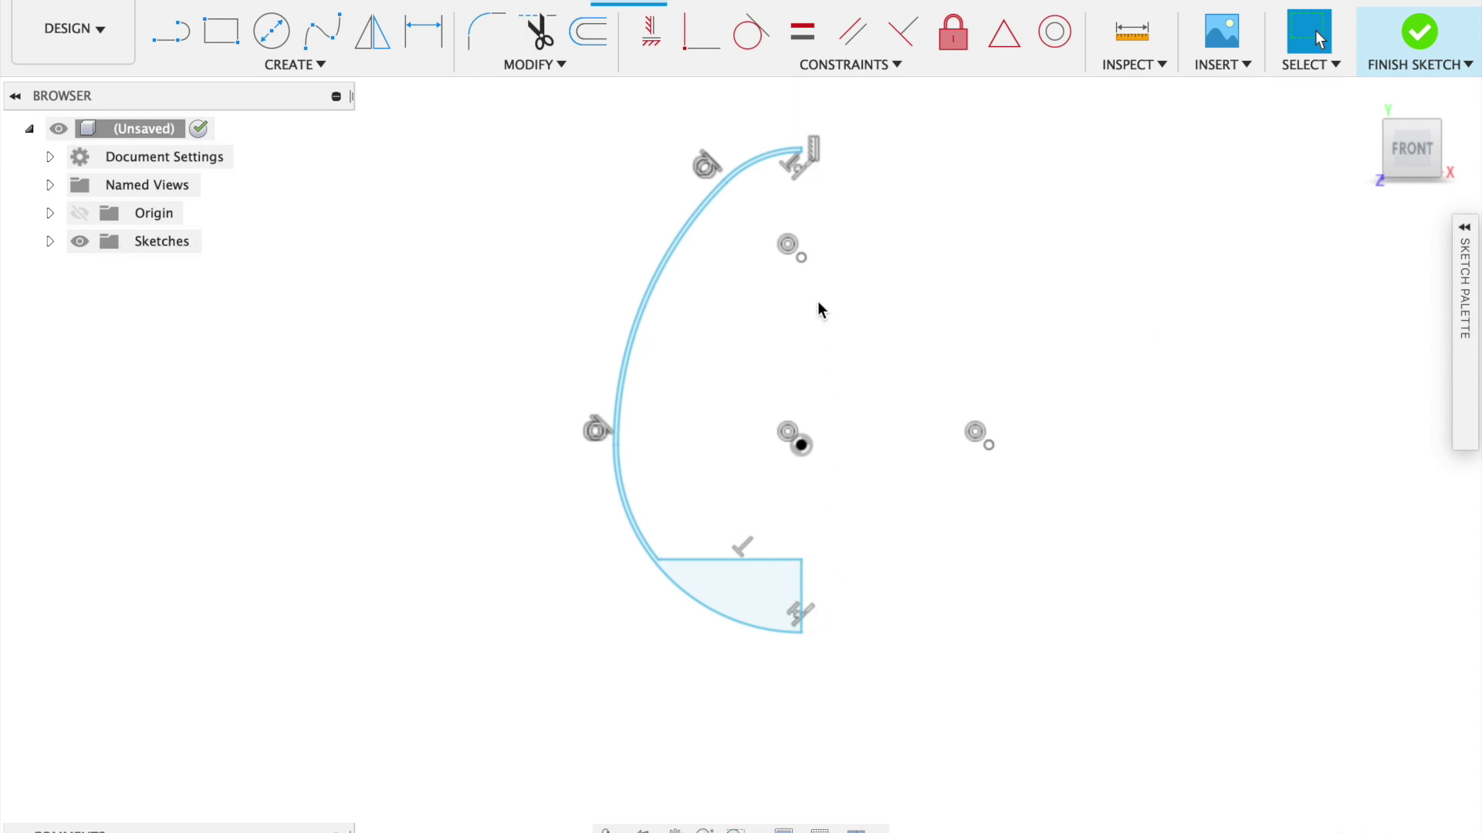
{"action": "scroll", "coordinate": [820, 310], "scroll_direction": "up", "scroll_amount": 2}
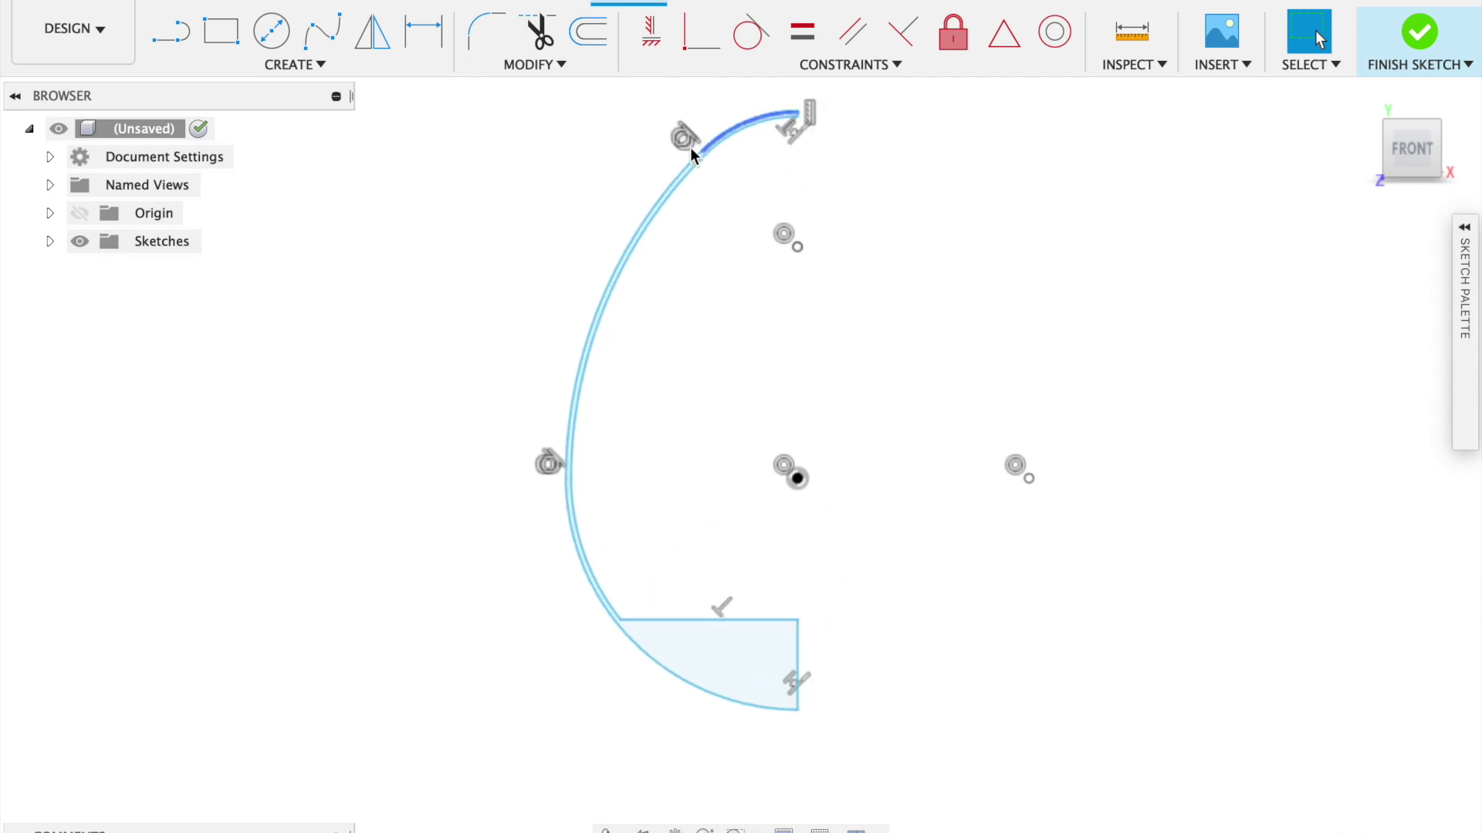
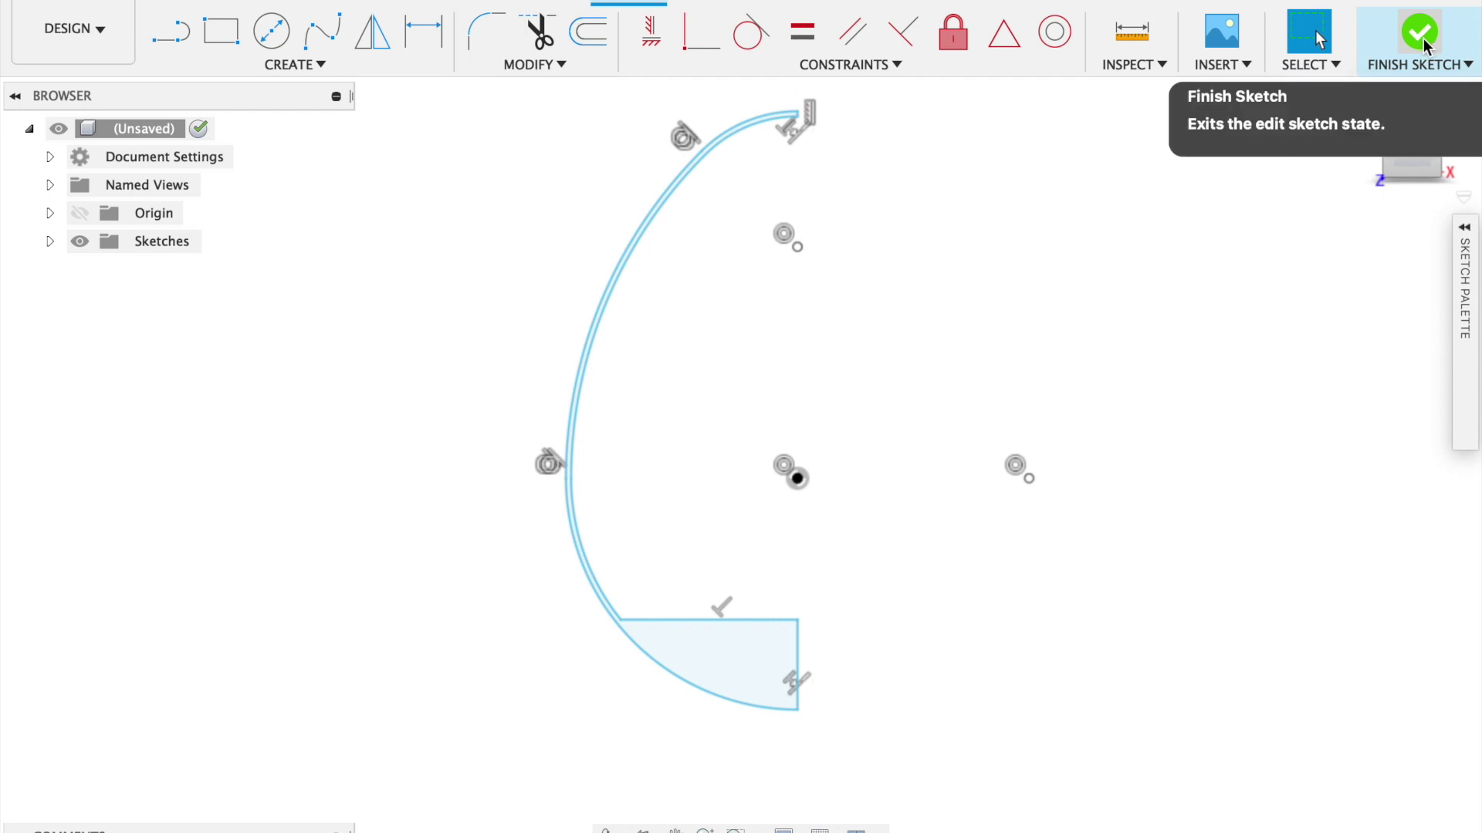
{"action": "left_click", "coordinate": [1423, 38]}
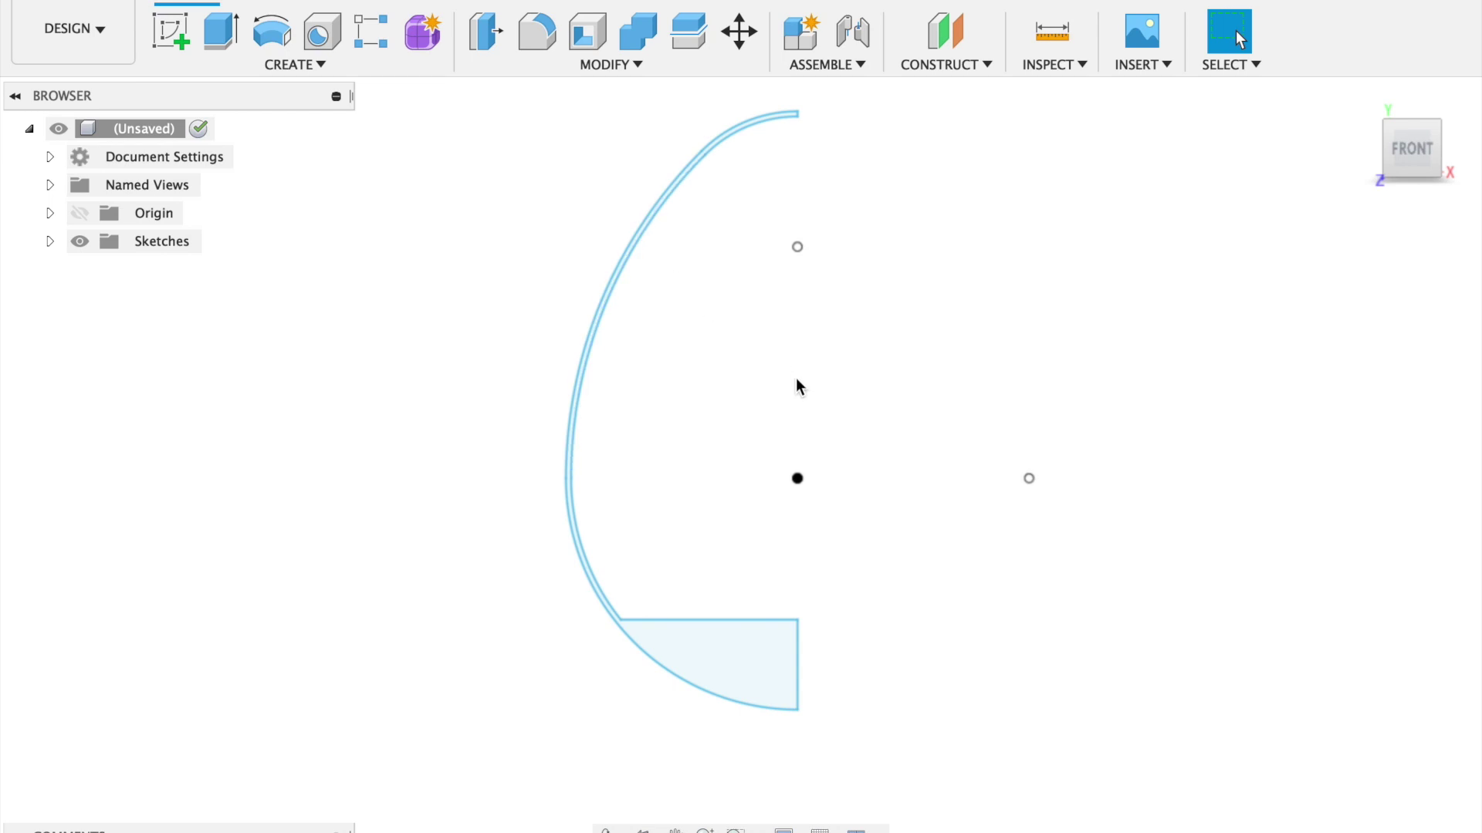
{"action": "scroll", "coordinate": [795, 377], "scroll_direction": "down", "scroll_amount": 2}
{"action": "scroll", "coordinate": [781, 617], "scroll_direction": "up", "scroll_amount": 3}
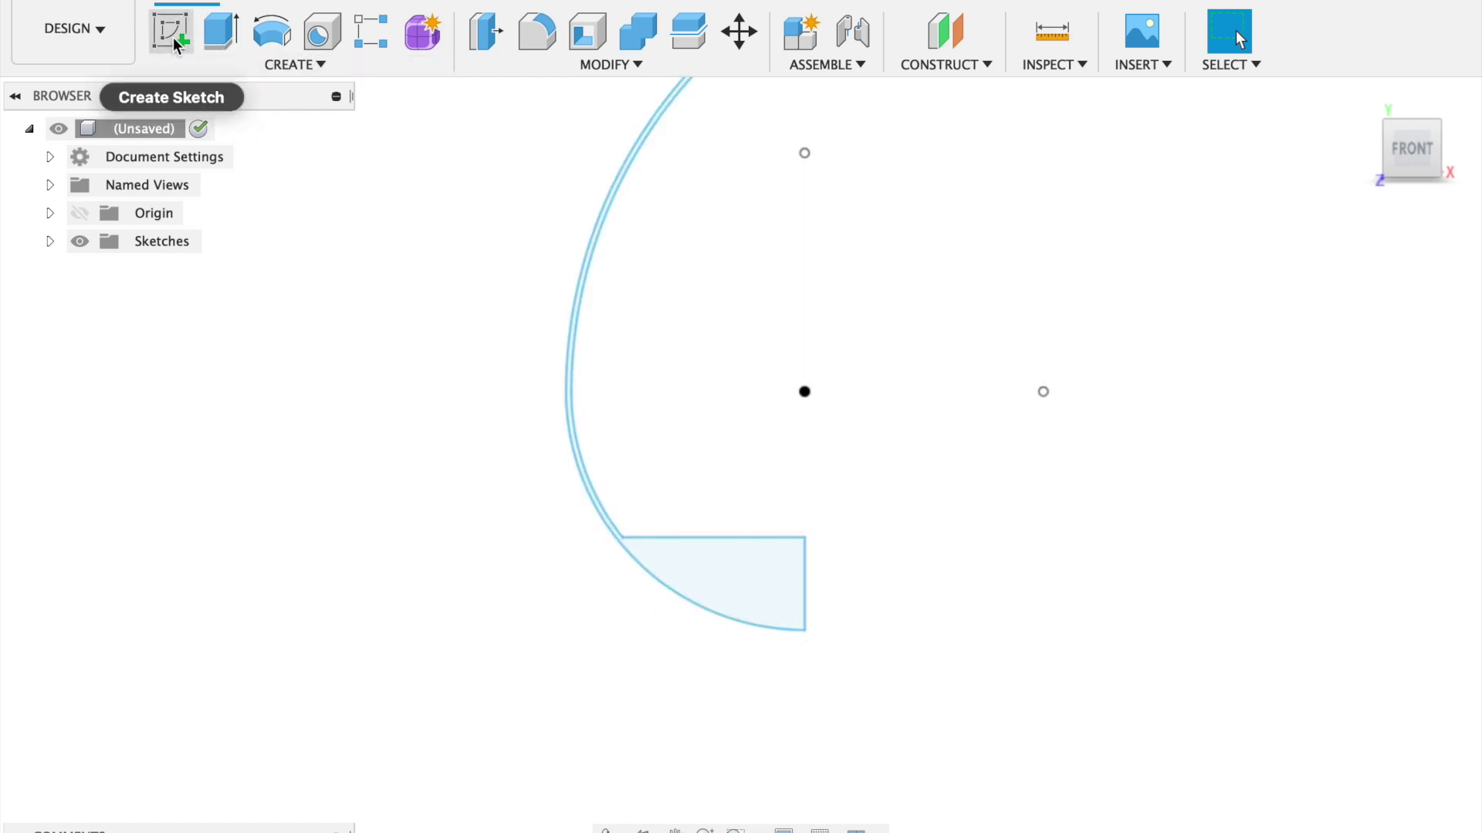
Reopen the egg profile sketch, Sketch1, for editing.
{"action": "left_click", "coordinate": [49, 240]}
{"action": "left_click", "coordinate": [128, 277]}
{"action": "right_click", "coordinate": [139, 275]}
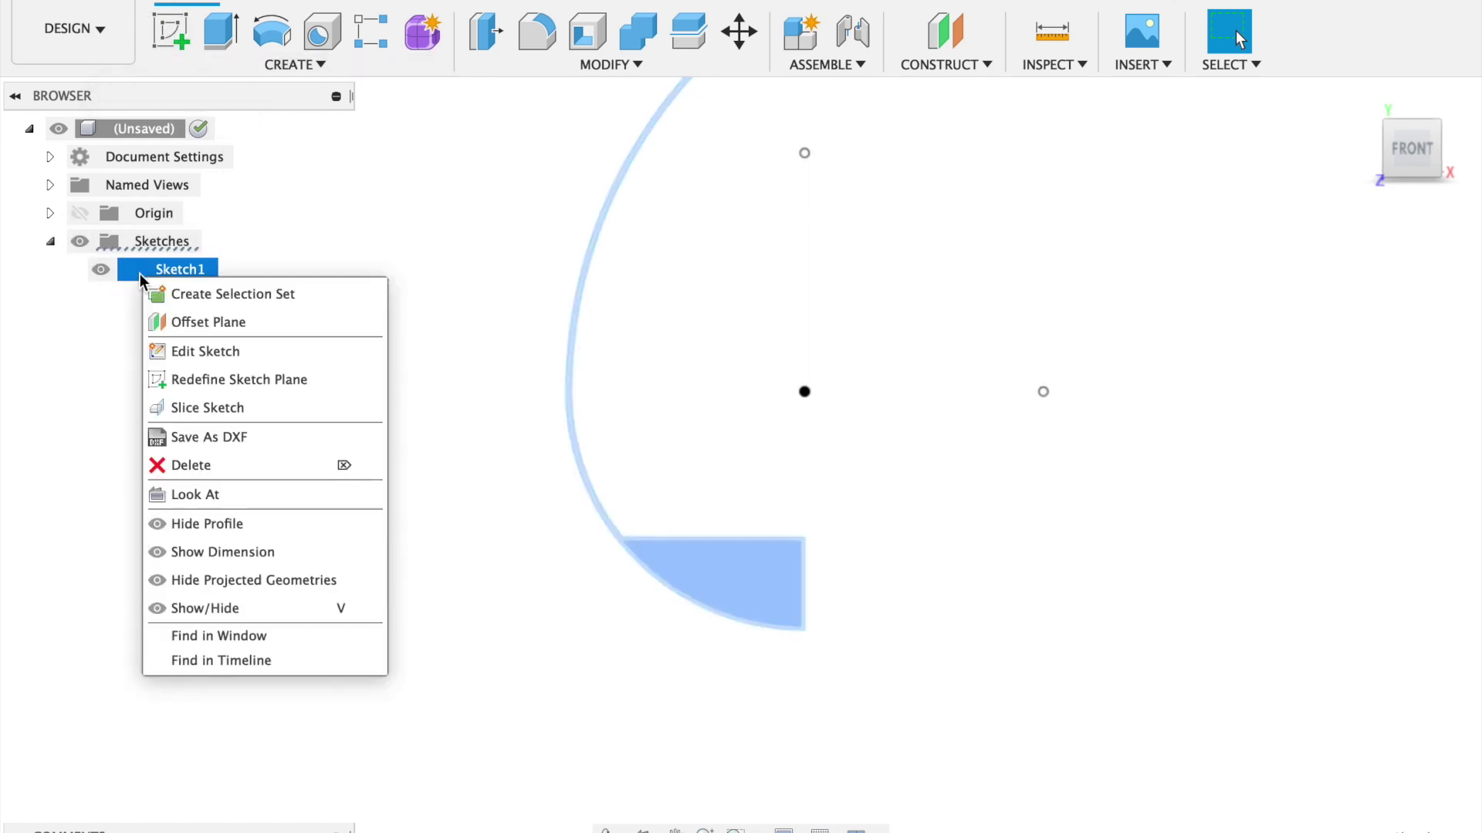
{"action": "left_click", "coordinate": [223, 350]}
Draw a 150 mm vertical line straight down from the egg's lowest point on the centre line.
{"action": "left_click", "coordinate": [179, 40]}
{"action": "scroll", "coordinate": [836, 652], "scroll_direction": "up", "scroll_amount": 3}
{"action": "scroll", "coordinate": [836, 652], "scroll_direction": "up", "scroll_amount": 1}
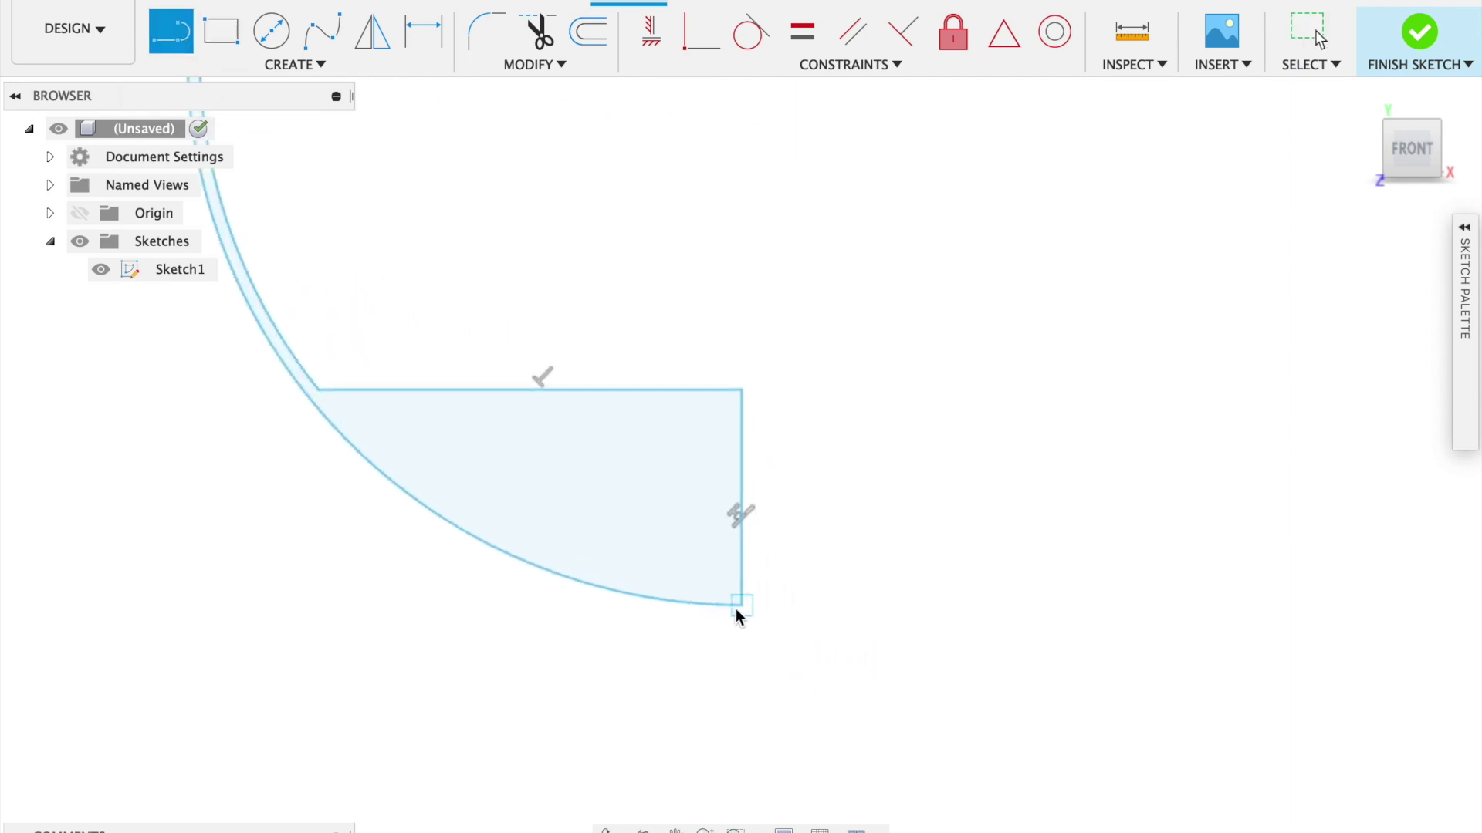
{"action": "left_click", "coordinate": [739, 606]}
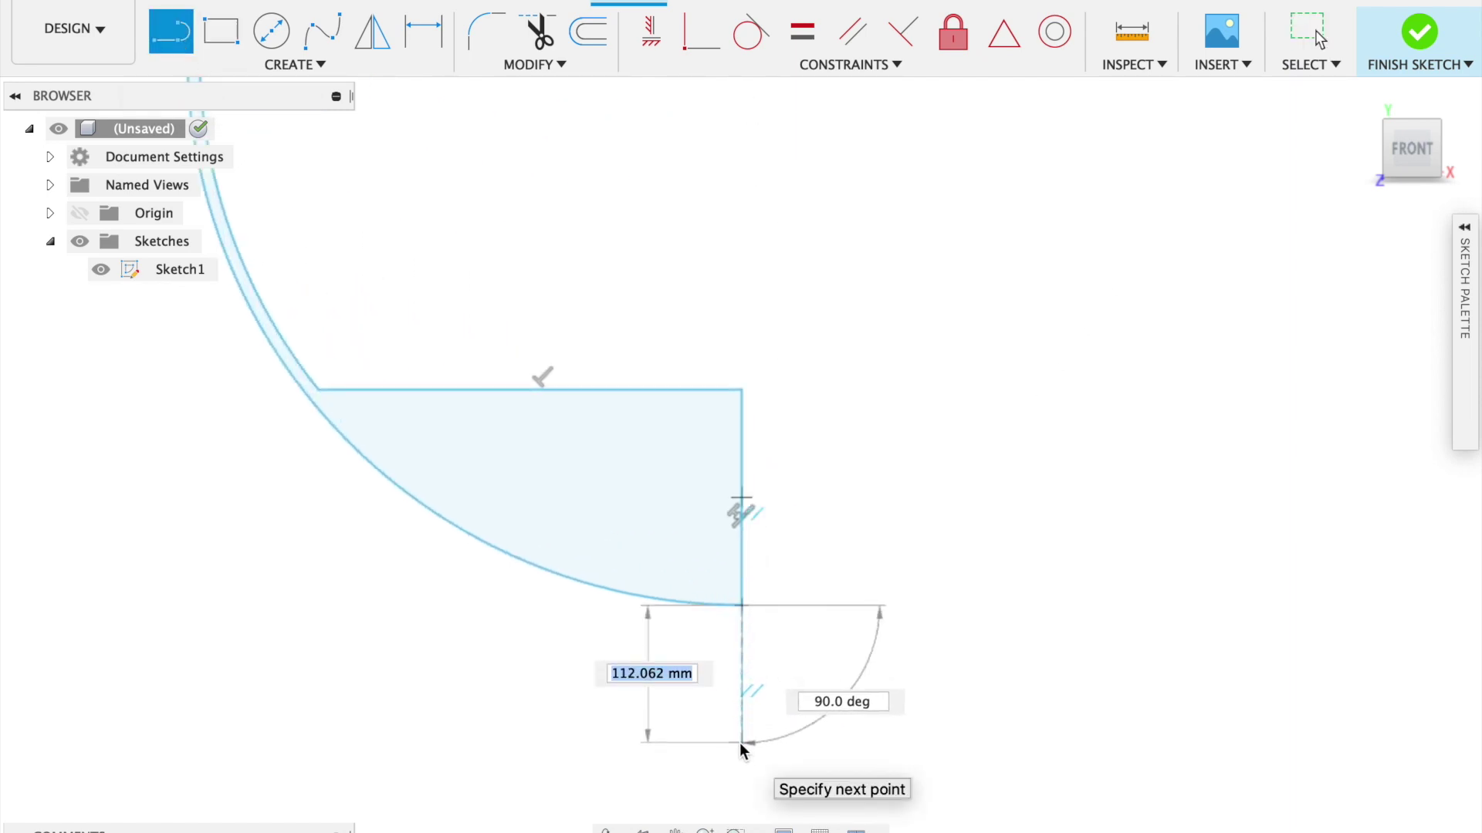
{"action": "type", "text": "150"}
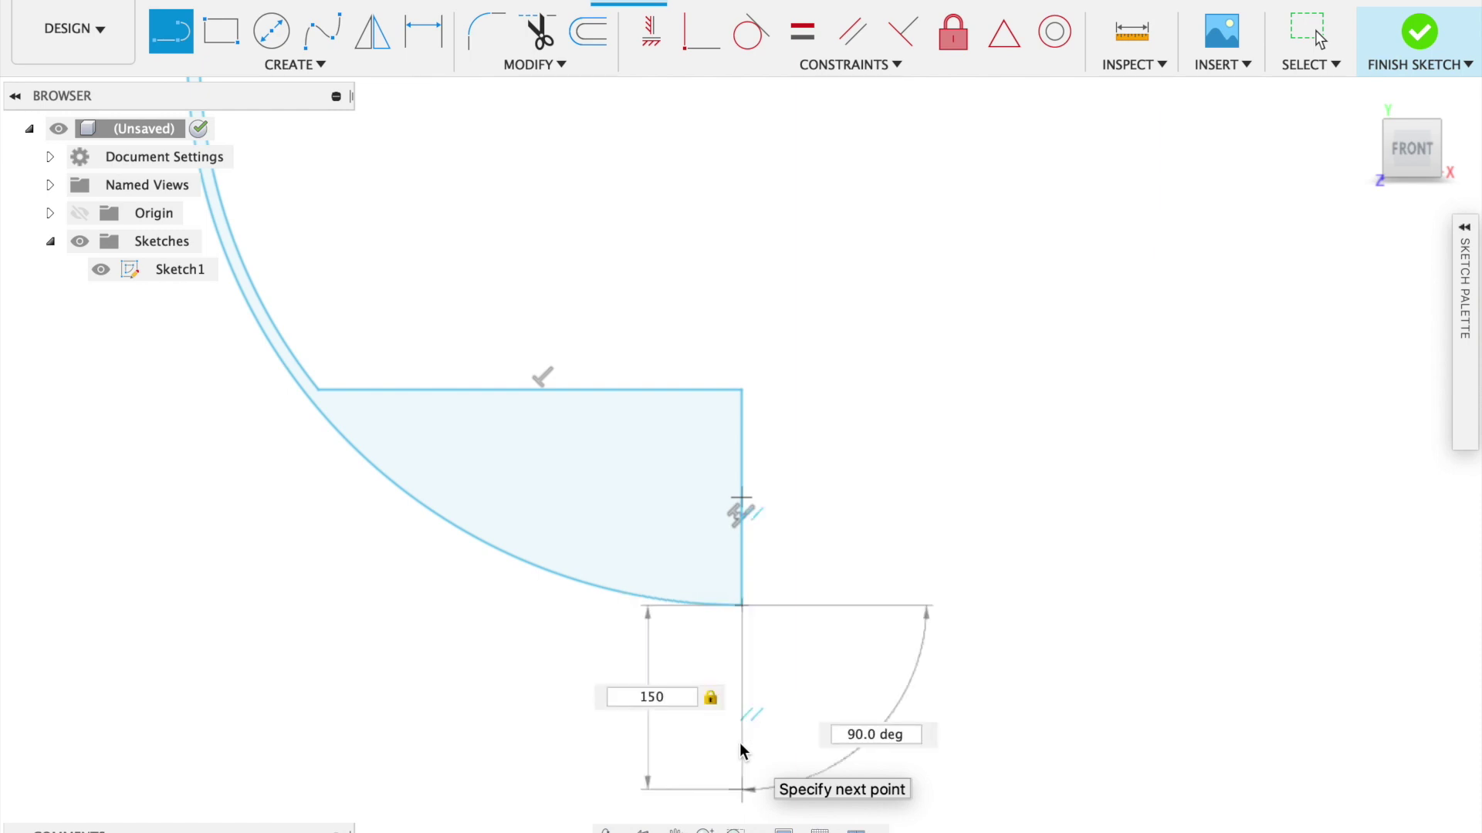
{"action": "key", "text": "Return"}
{"action": "key", "text": "Escape"}
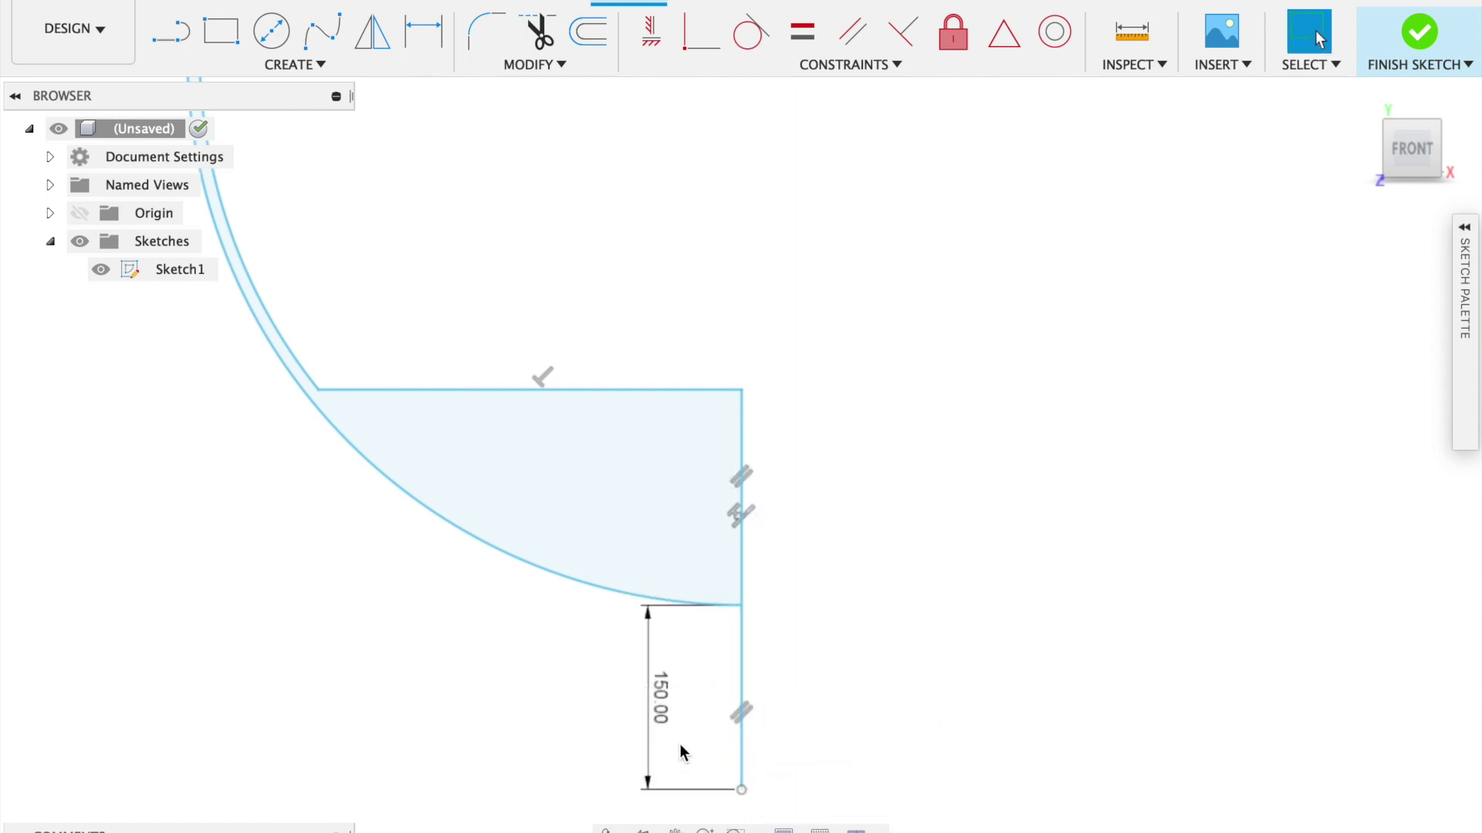
Draw a 50 mm horizontal line outward from the vertical line's lower end, then a vertical line up past the egg's outer arc.
{"action": "key", "text": "l"}
{"action": "left_click", "coordinate": [741, 789]}
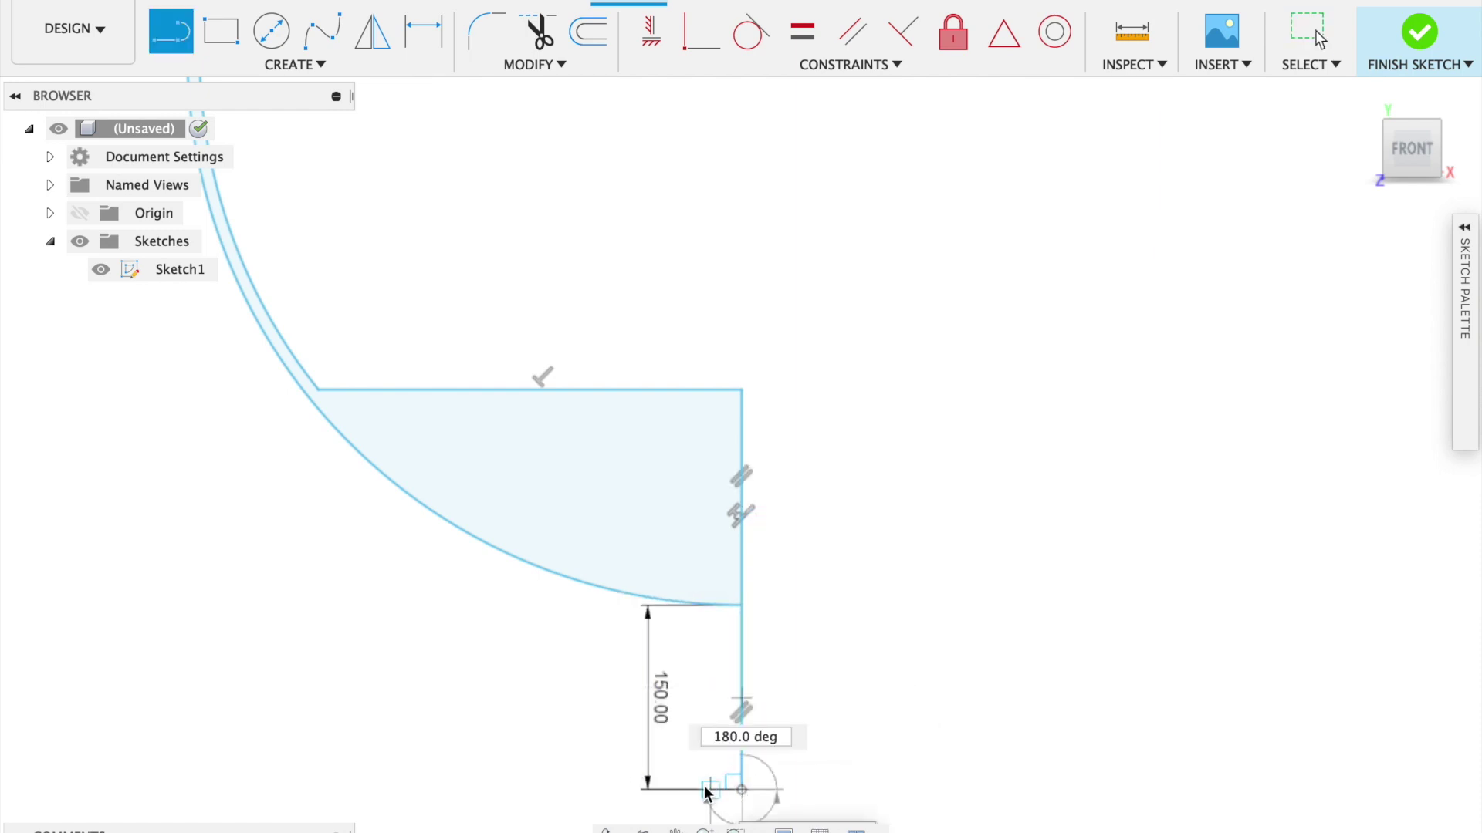
{"action": "scroll", "coordinate": [704, 786], "scroll_direction": "up", "scroll_amount": 2}
{"action": "middle_click_drag", "start_coordinate": [694, 795], "coordinate": [699, 603]}
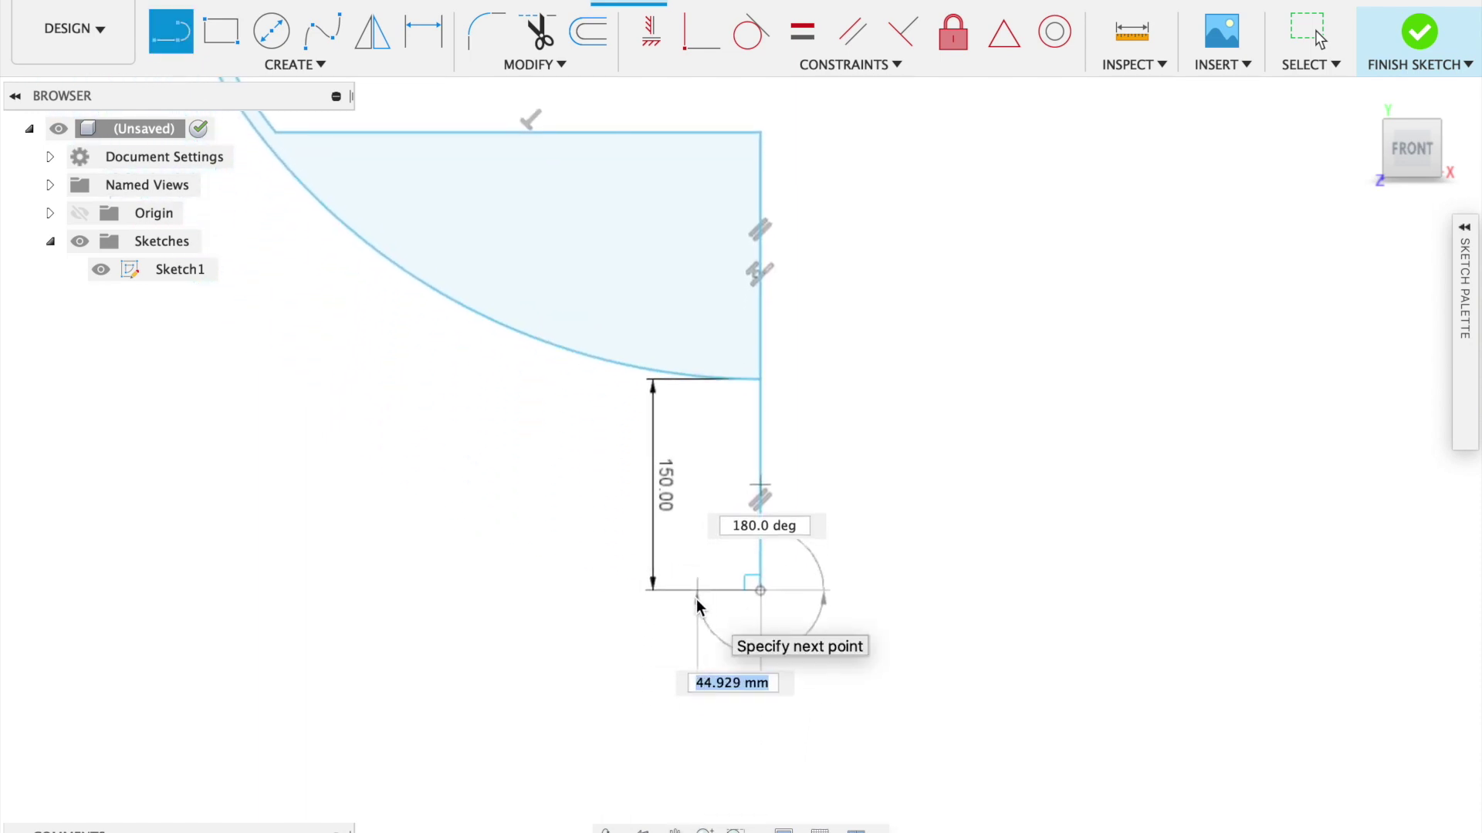
{"action": "type", "text": "50"}
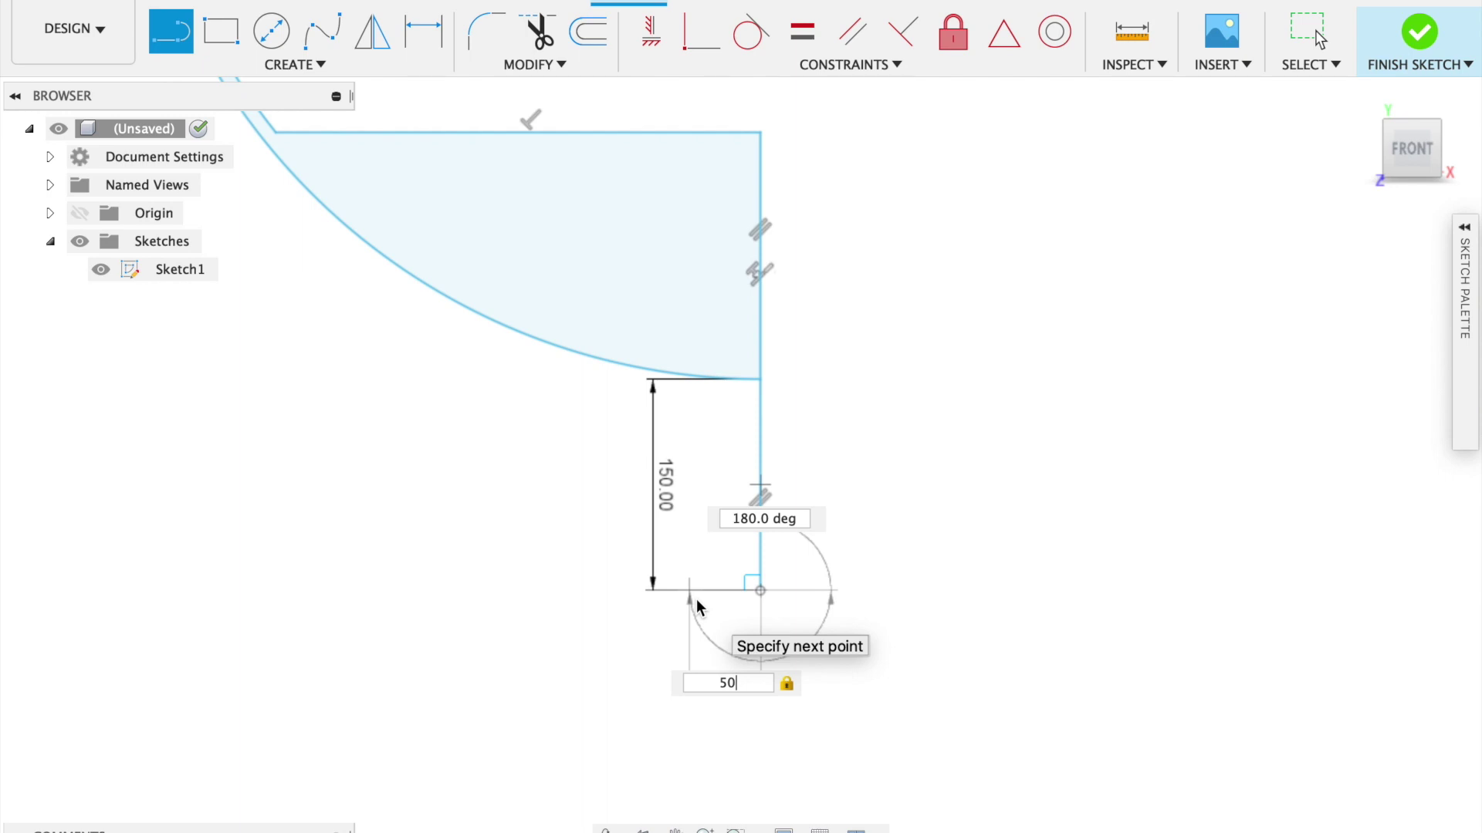
{"action": "left_click", "coordinate": [688, 588]}
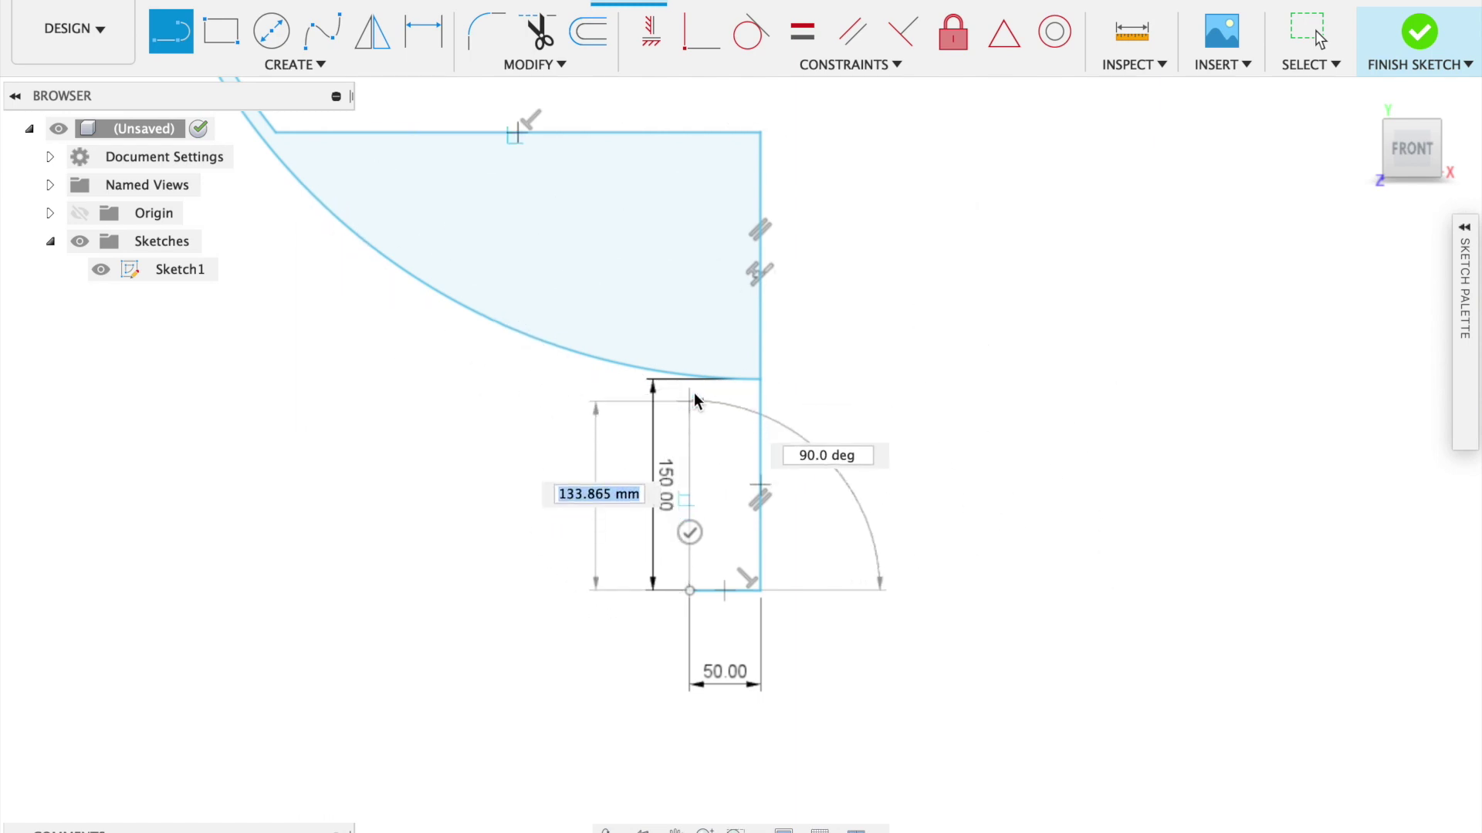
{"action": "left_click", "coordinate": [690, 344]}
{"action": "scroll", "coordinate": [687, 345], "scroll_direction": "up", "scroll_amount": 3}
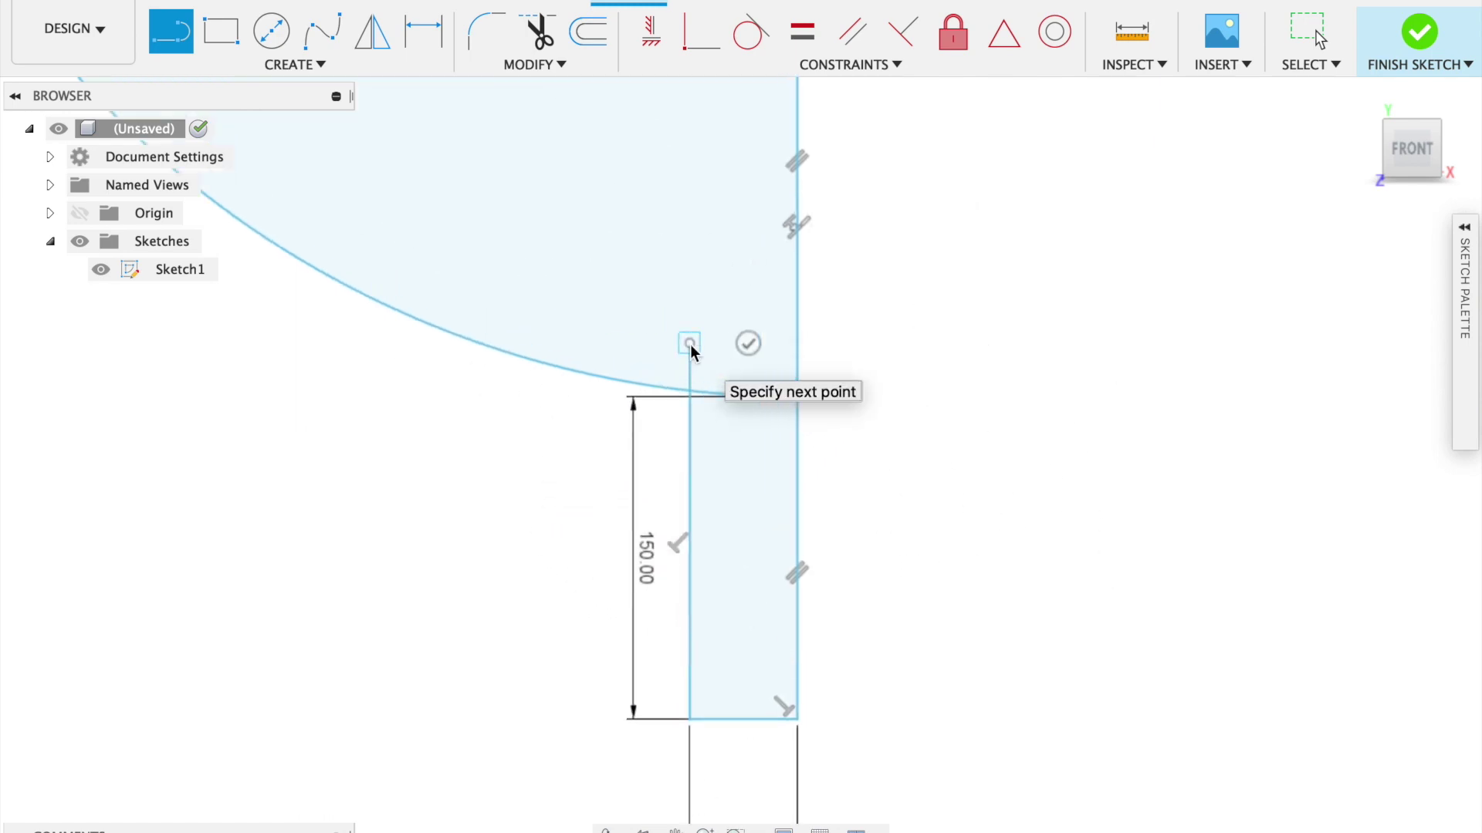
{"action": "key", "text": "Escape"}
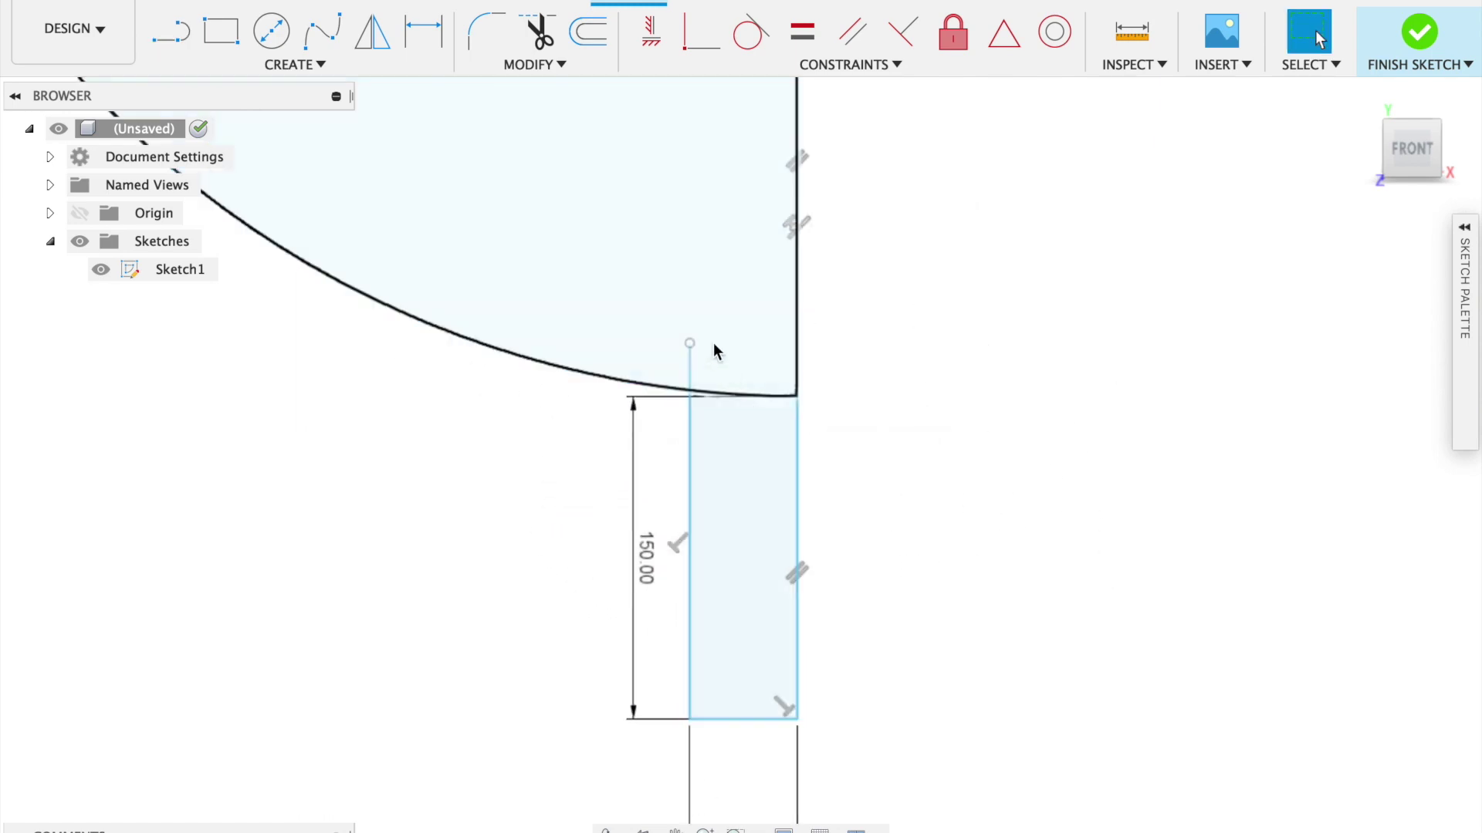
Trim the stem line's overshoot inside the seat base and the outer arc segment across the top of the stem.
{"action": "left_click", "coordinate": [537, 31]}
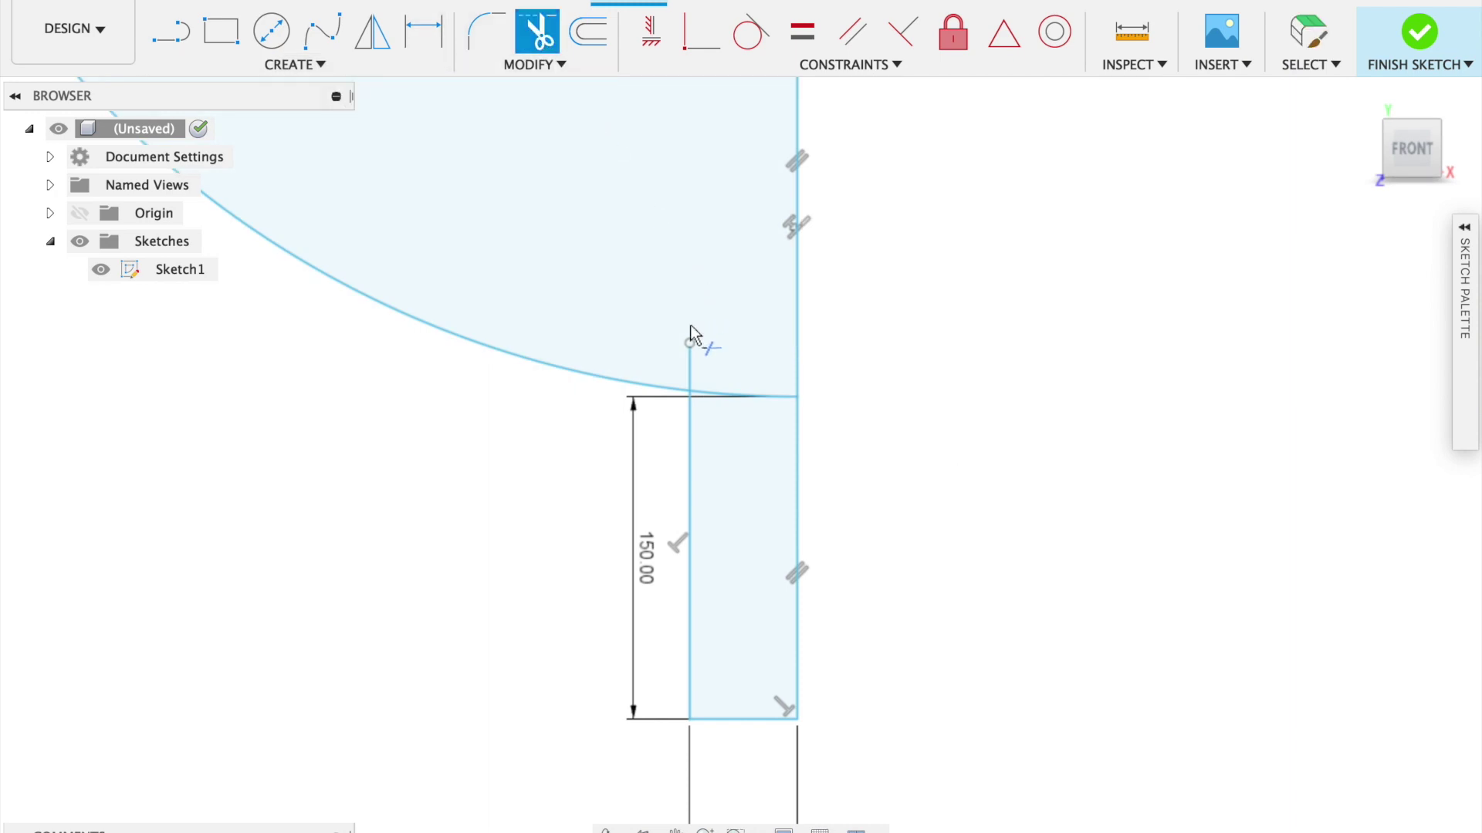
{"action": "left_click", "coordinate": [692, 369]}
{"action": "left_click", "coordinate": [727, 391]}
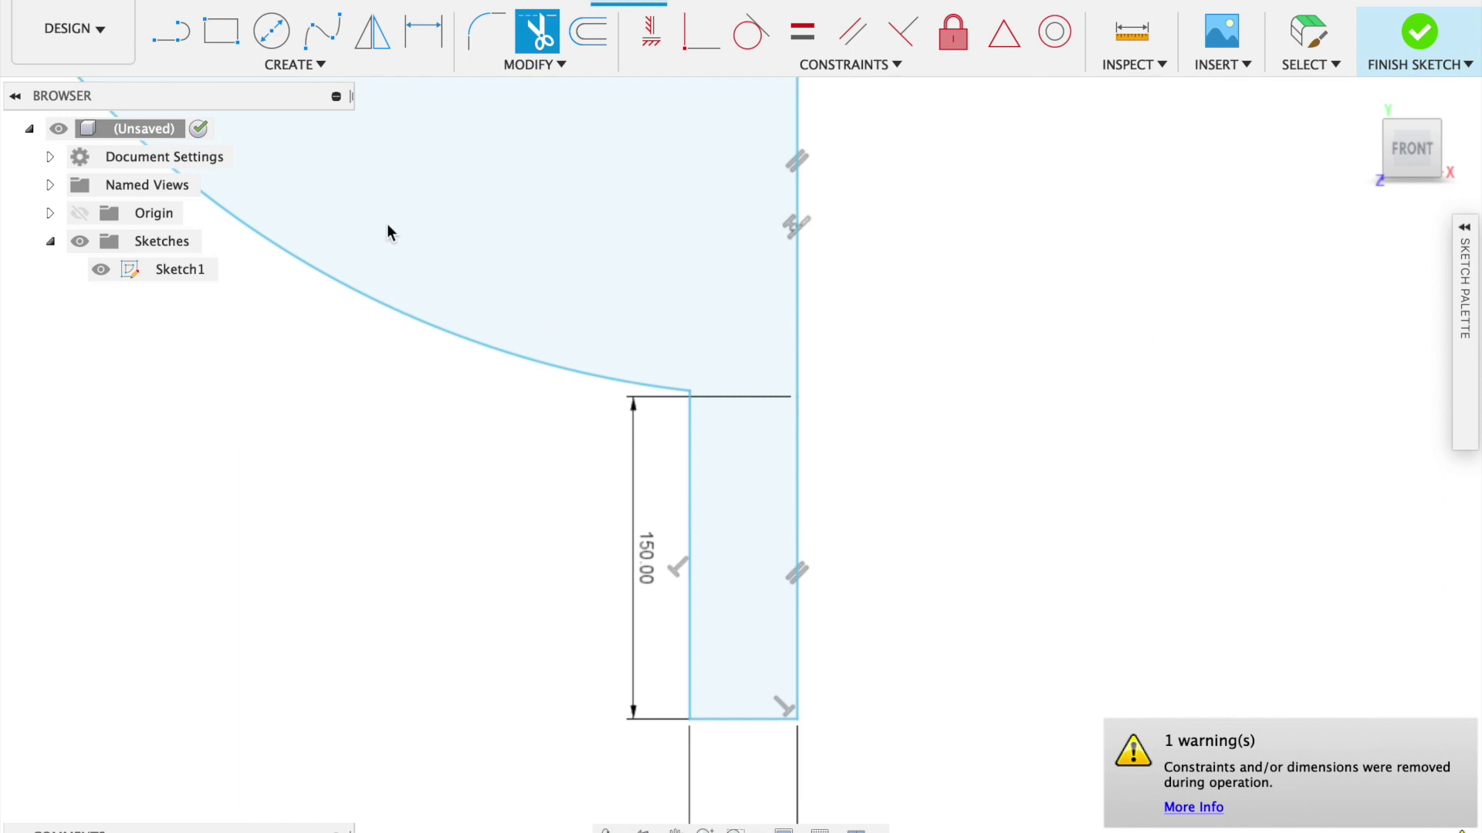
Draw a rectangle about 70 mm wide and 25 mm high from the centre line across the joint between stem and seat base.
{"action": "left_click", "coordinate": [220, 35]}
{"action": "left_click", "coordinate": [793, 418]}
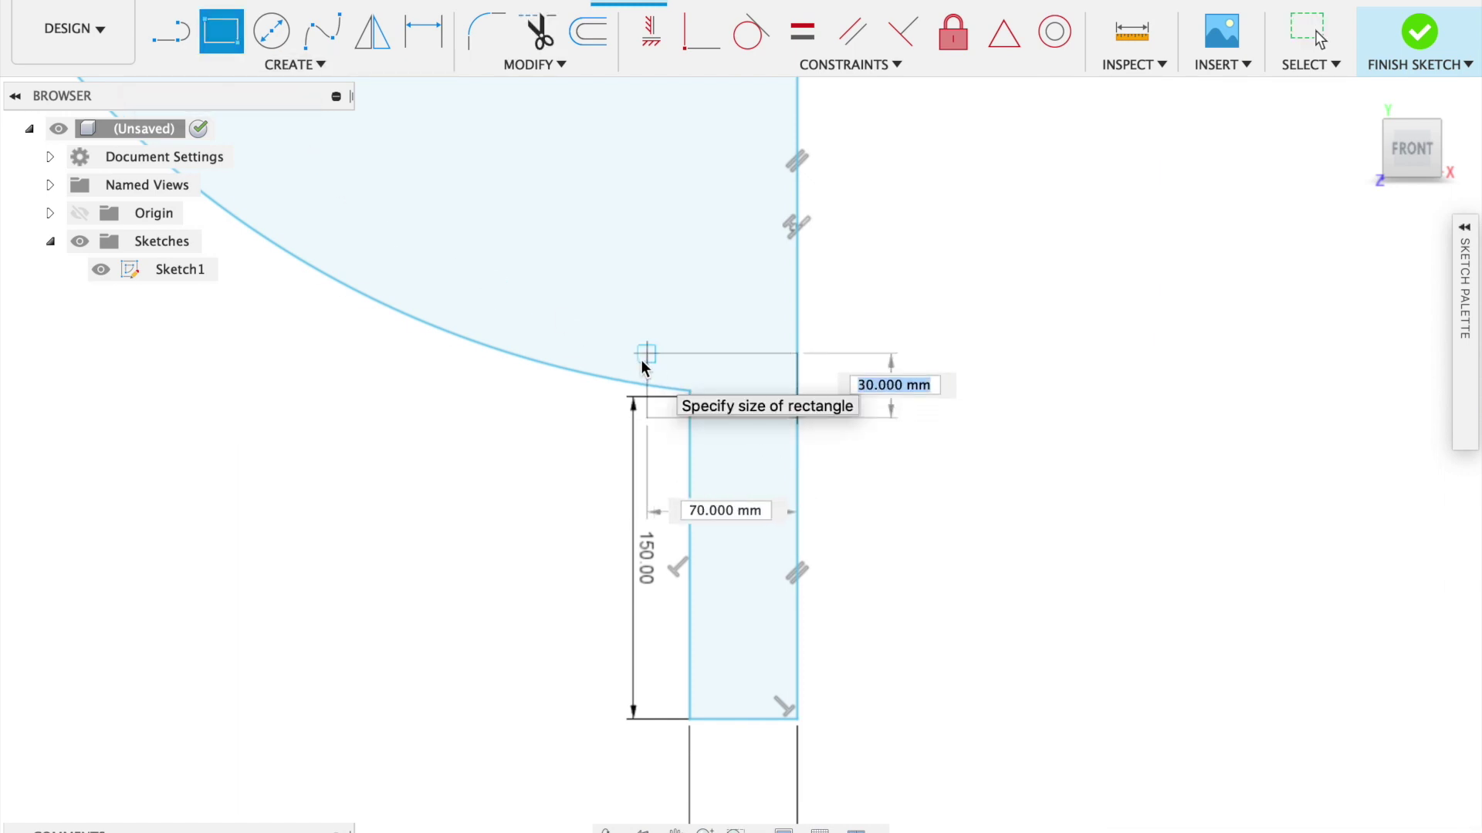
{"action": "scroll", "coordinate": [641, 359], "scroll_direction": "up", "scroll_amount": 1}
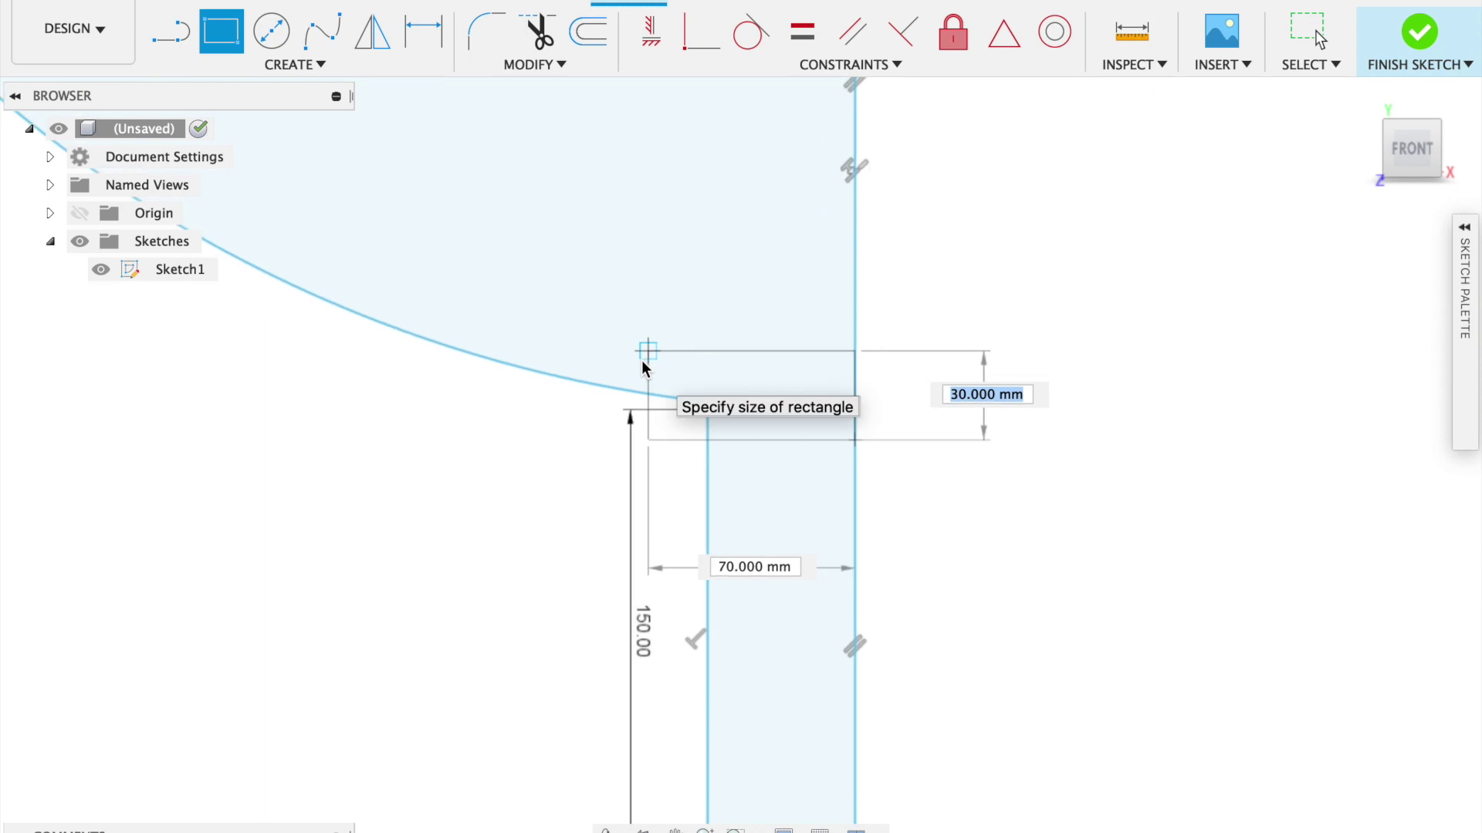
{"action": "scroll", "coordinate": [653, 377], "scroll_direction": "up", "scroll_amount": 2}
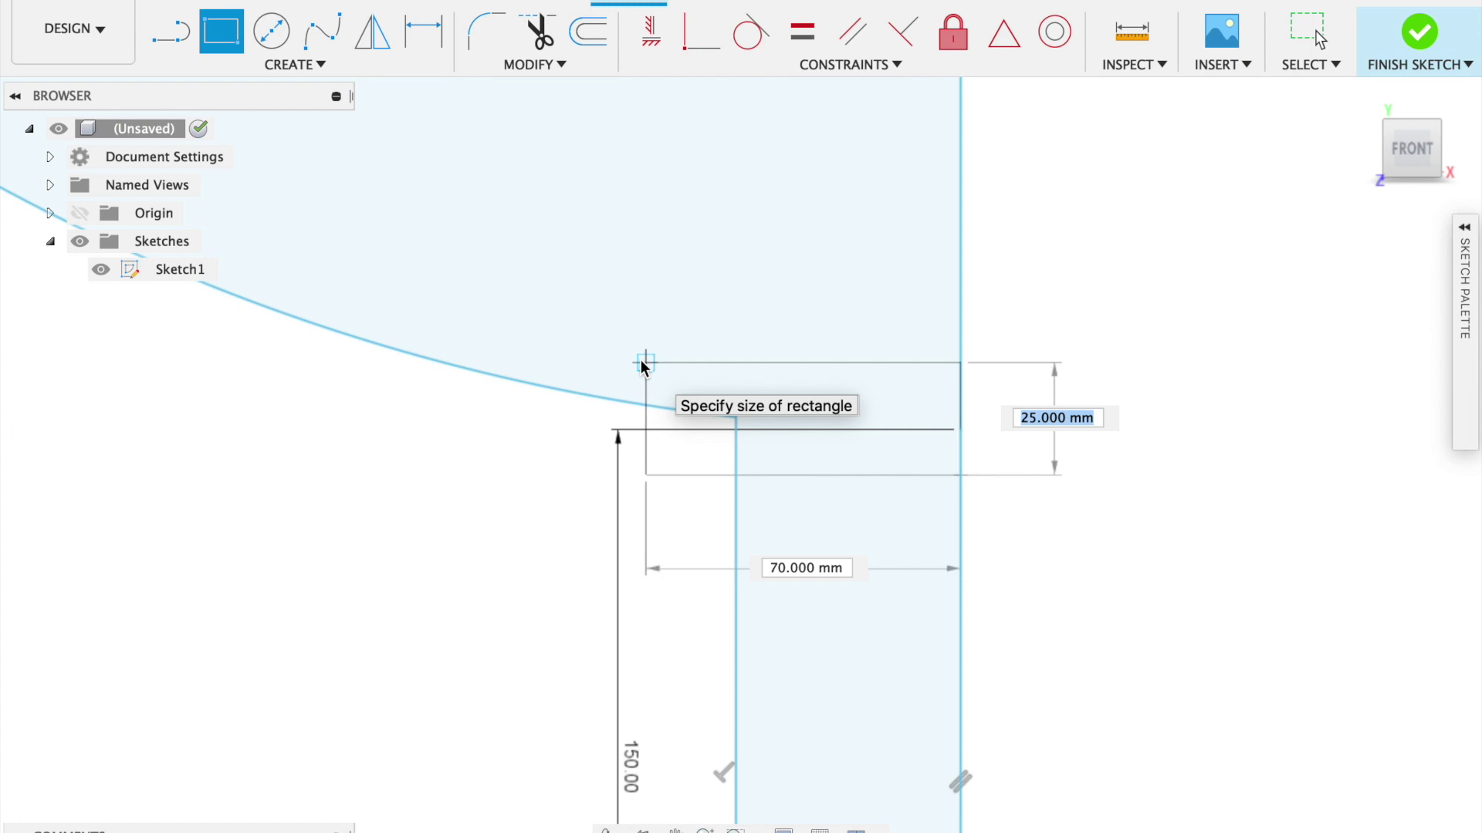
{"action": "left_click", "coordinate": [642, 361]}
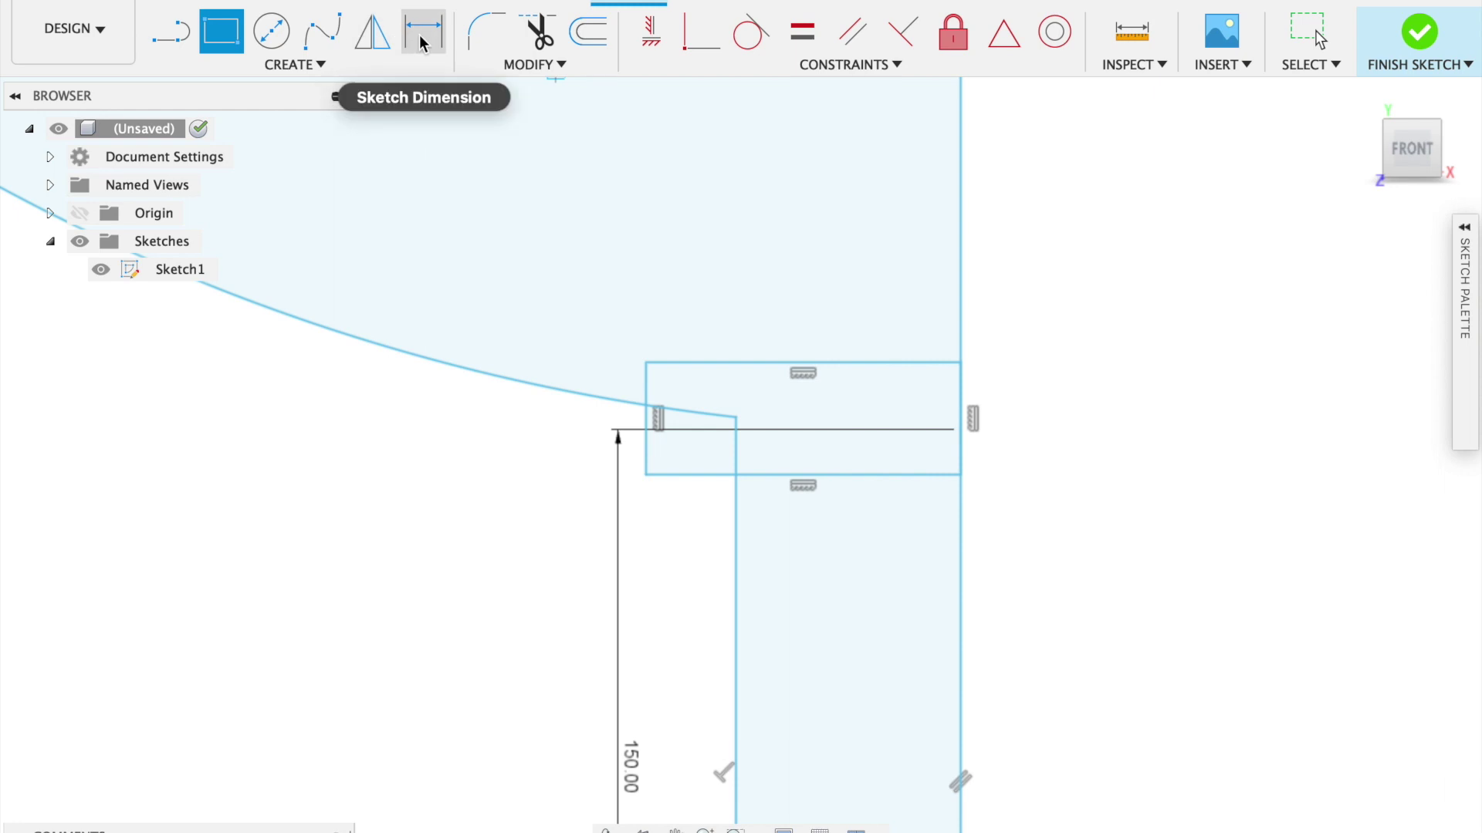
Trim the rectangle, arc and stem segments inside the profile to leave a stepped collar between the egg and the stem.
{"action": "left_click", "coordinate": [538, 35]}
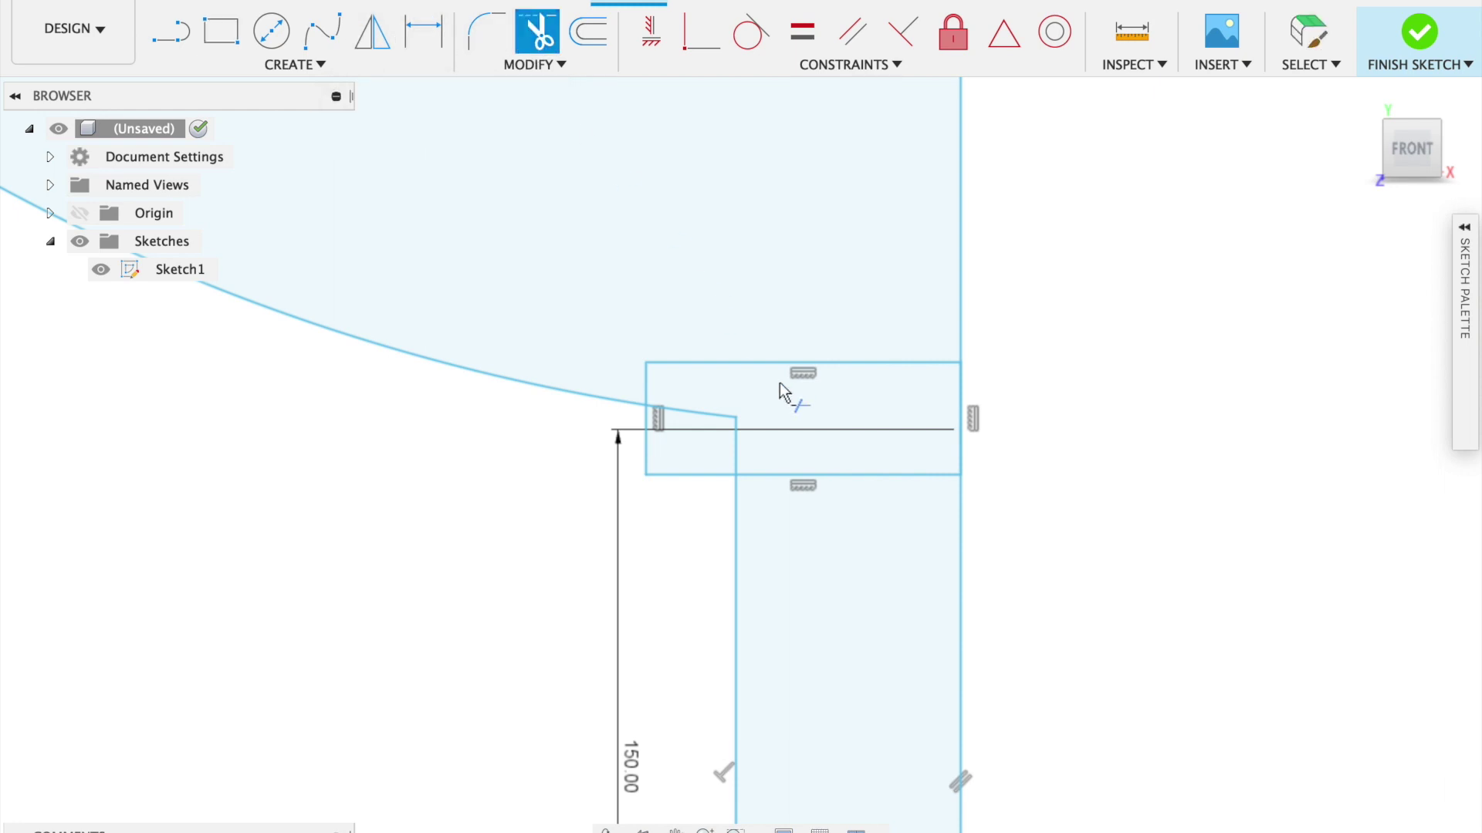
{"action": "left_click", "coordinate": [788, 371]}
{"action": "left_click", "coordinate": [645, 379]}
{"action": "left_click", "coordinate": [721, 415]}
{"action": "left_click", "coordinate": [738, 446]}
{"action": "left_click", "coordinate": [798, 474]}
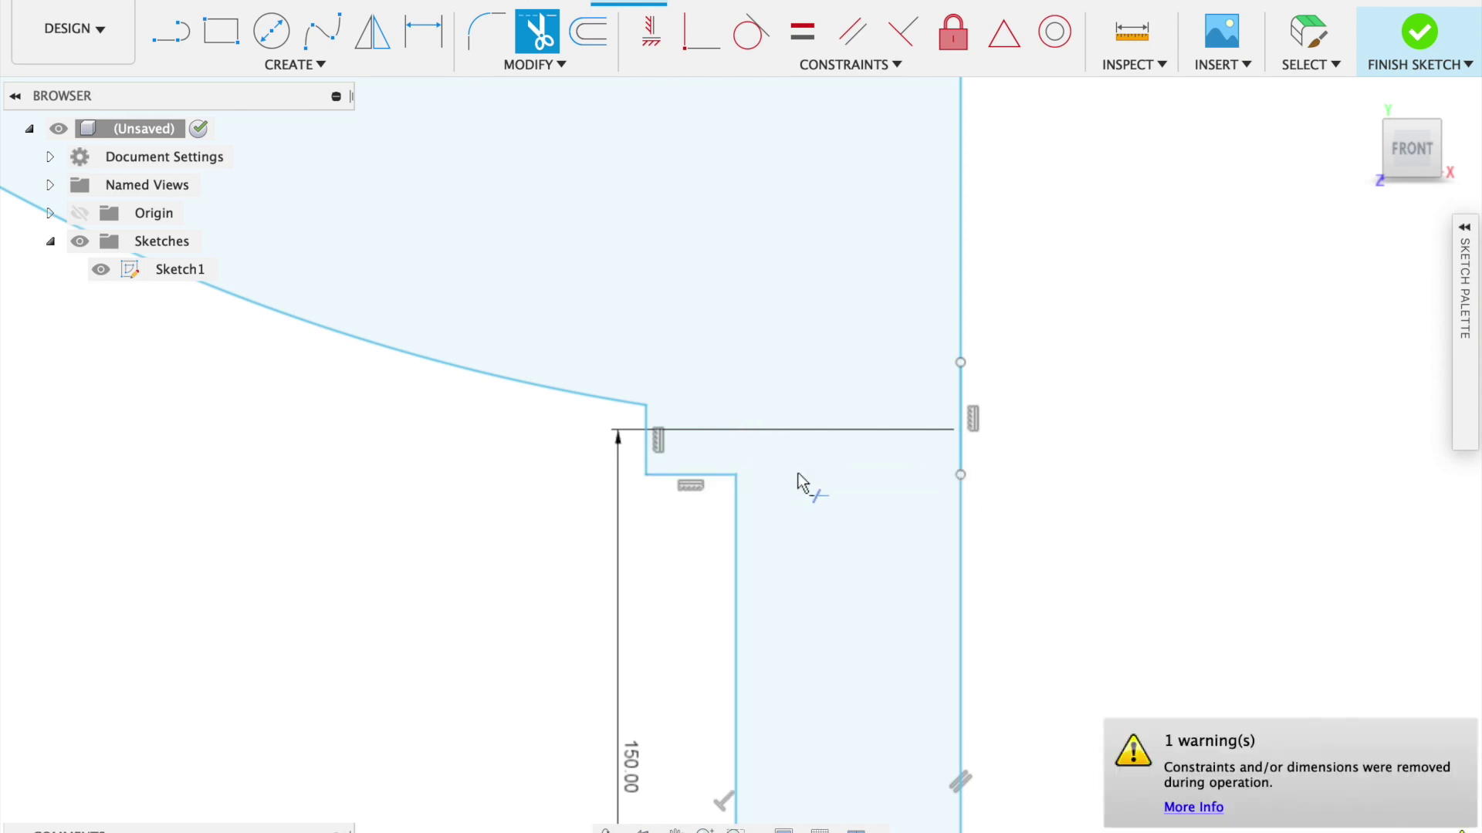
Dimension the collar's short vertical edge at 15 mm and finish the sketch.
{"action": "left_click", "coordinate": [441, 51]}
{"action": "left_click", "coordinate": [644, 455]}
{"action": "left_click", "coordinate": [497, 446]}
{"action": "type", "text": "15"}
{"action": "key", "text": "Return"}
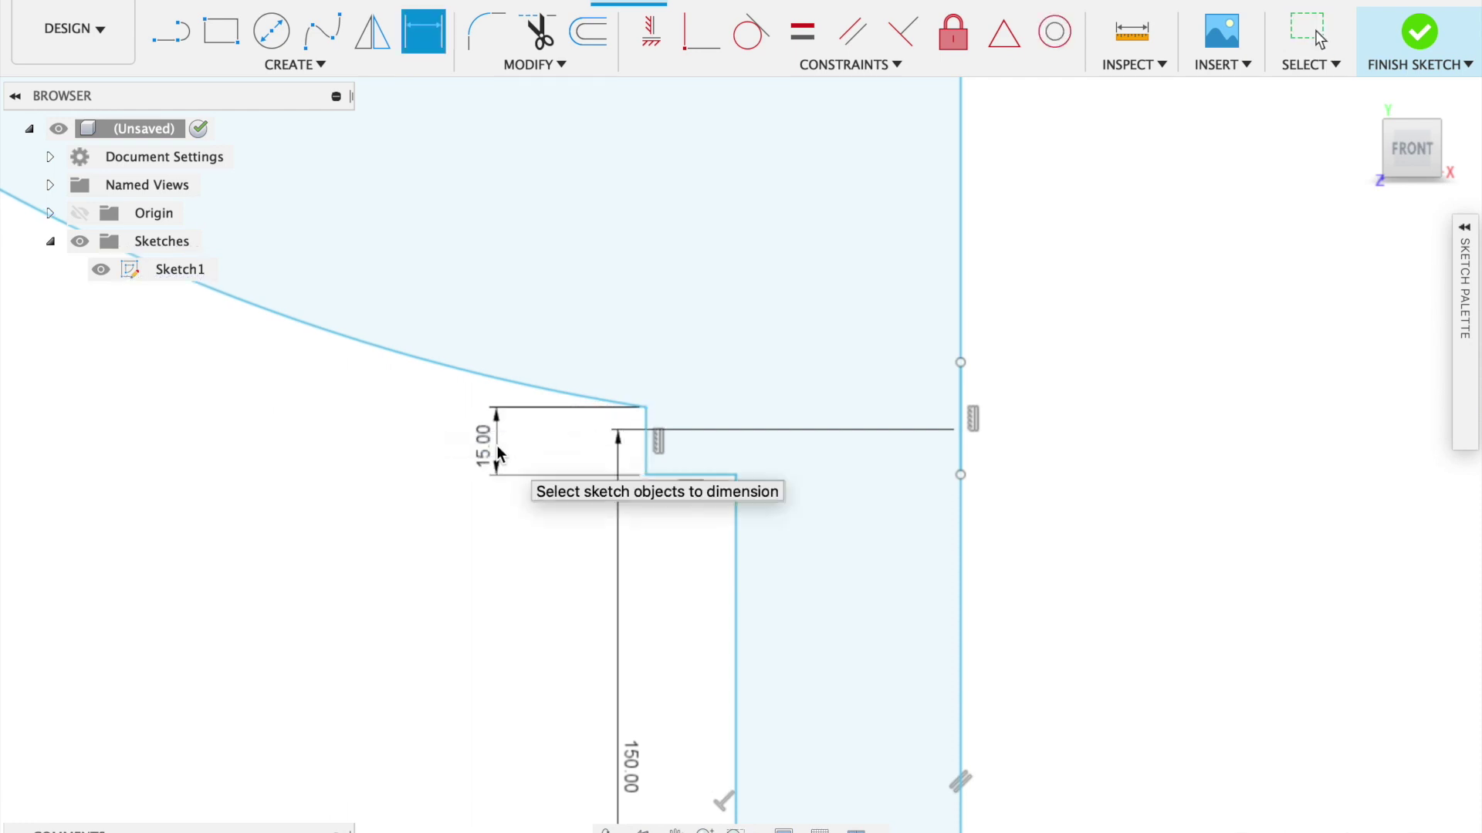
{"action": "left_click", "coordinate": [687, 475]}
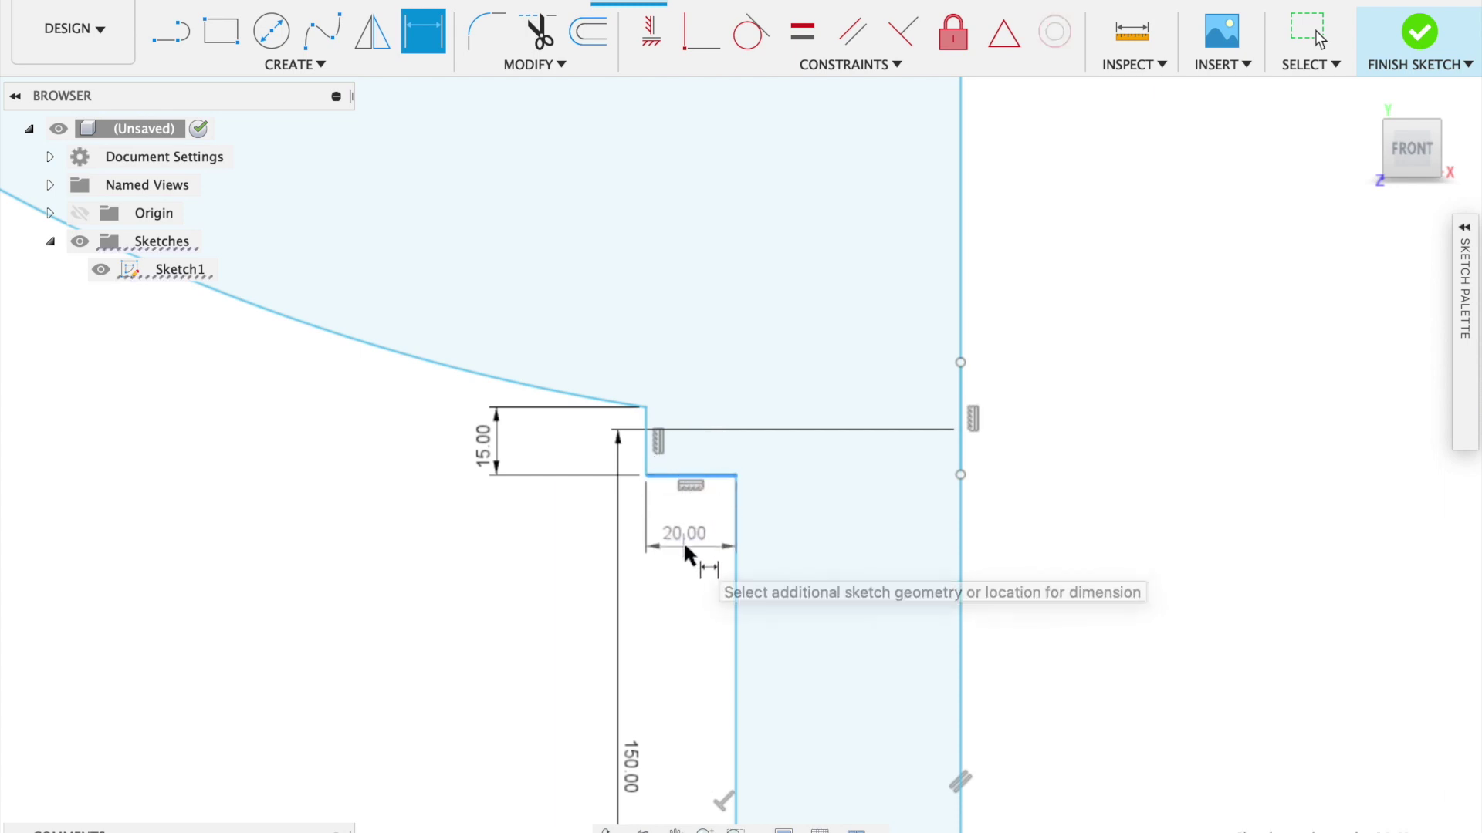
{"action": "key", "text": "Escape"}
{"action": "scroll", "coordinate": [737, 533], "scroll_direction": "down", "scroll_amount": 10}
{"action": "scroll", "coordinate": [742, 538], "scroll_direction": "down", "scroll_amount": 5}
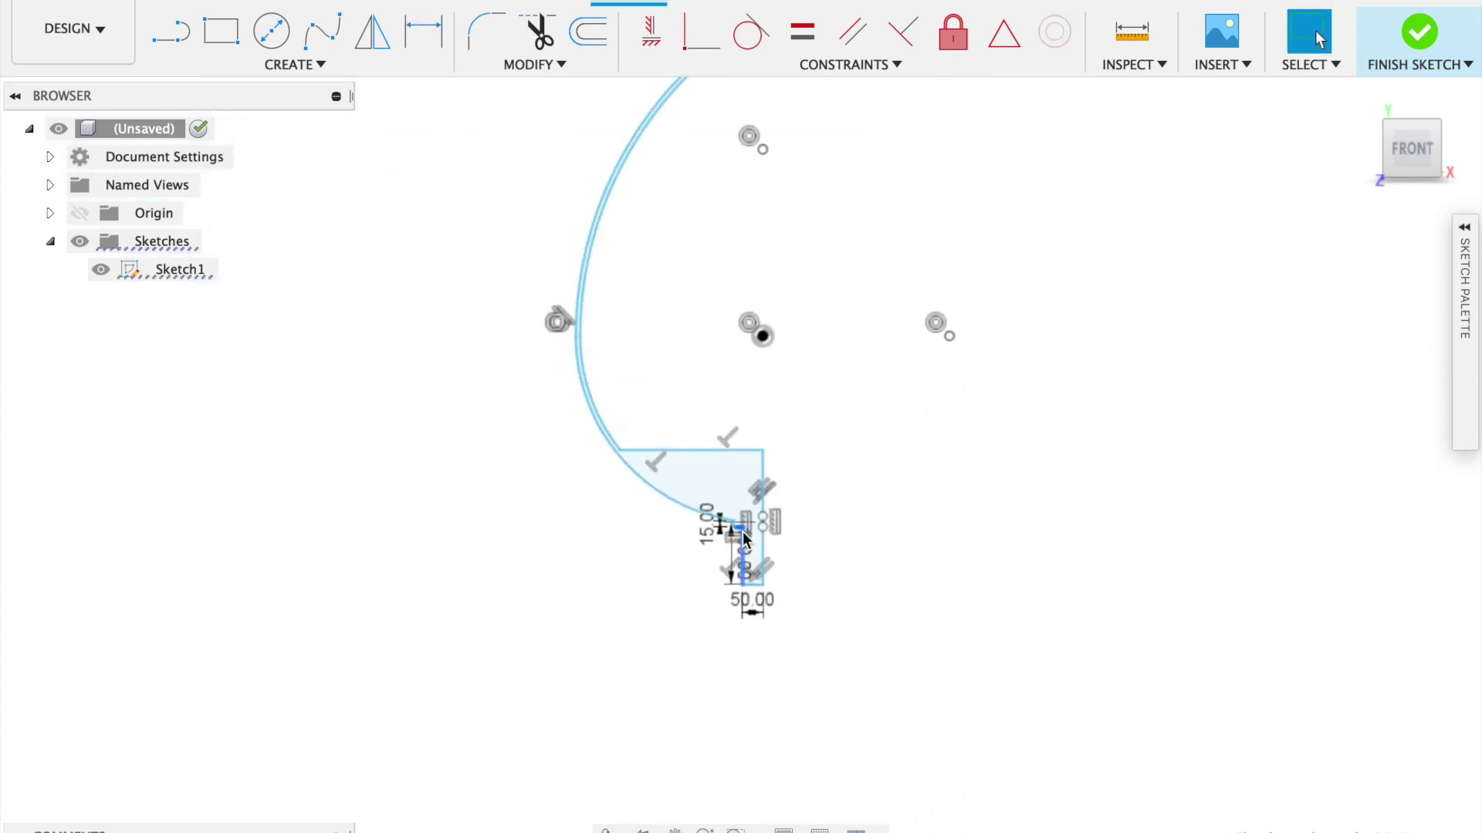
{"action": "left_click", "coordinate": [1419, 67]}
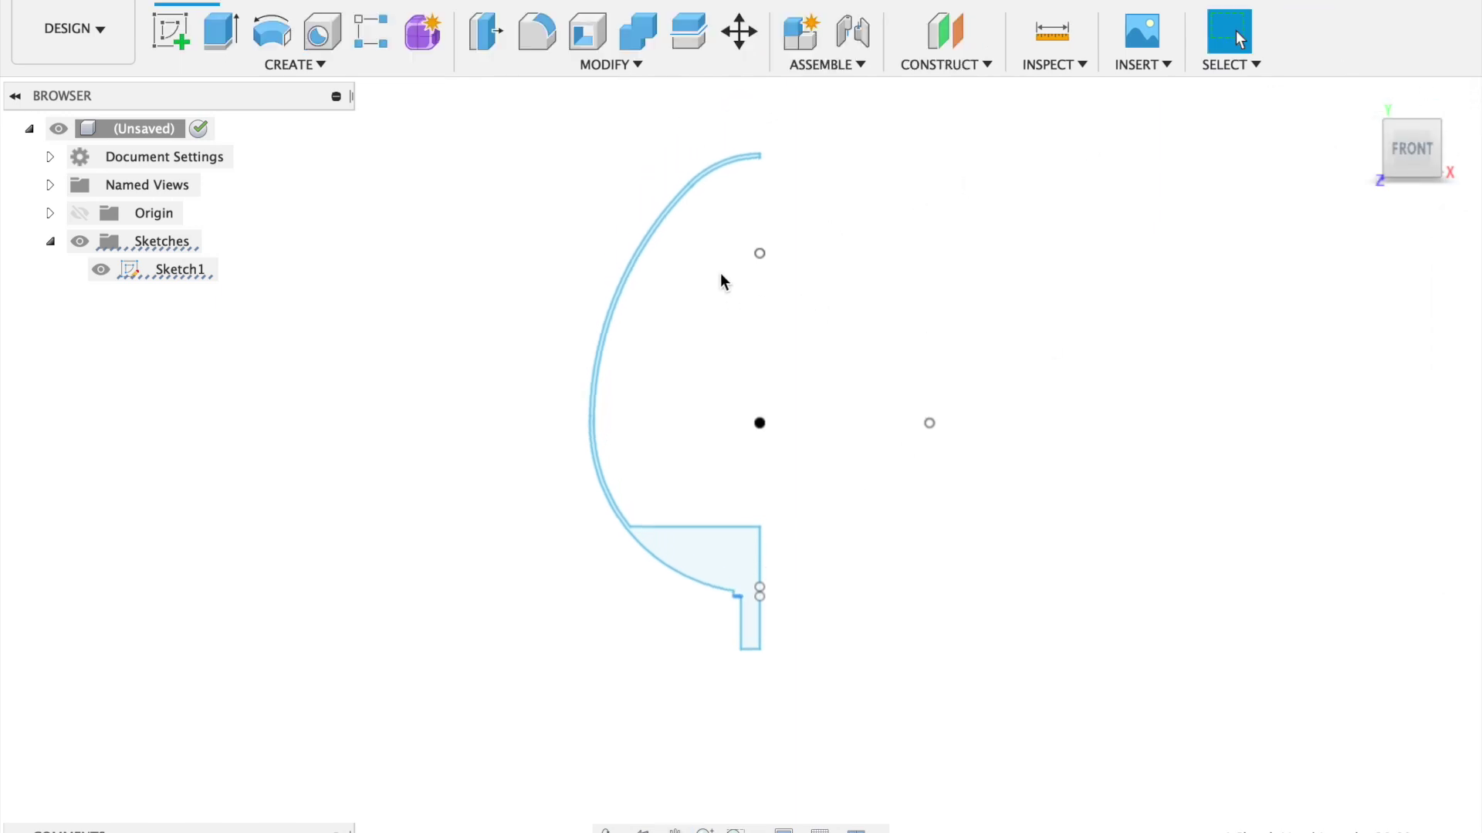
Revolve the half-egg profile a full 360 degrees about its vertical centre line as a new body.
{"action": "scroll", "coordinate": [721, 273], "scroll_direction": "up", "scroll_amount": 2}
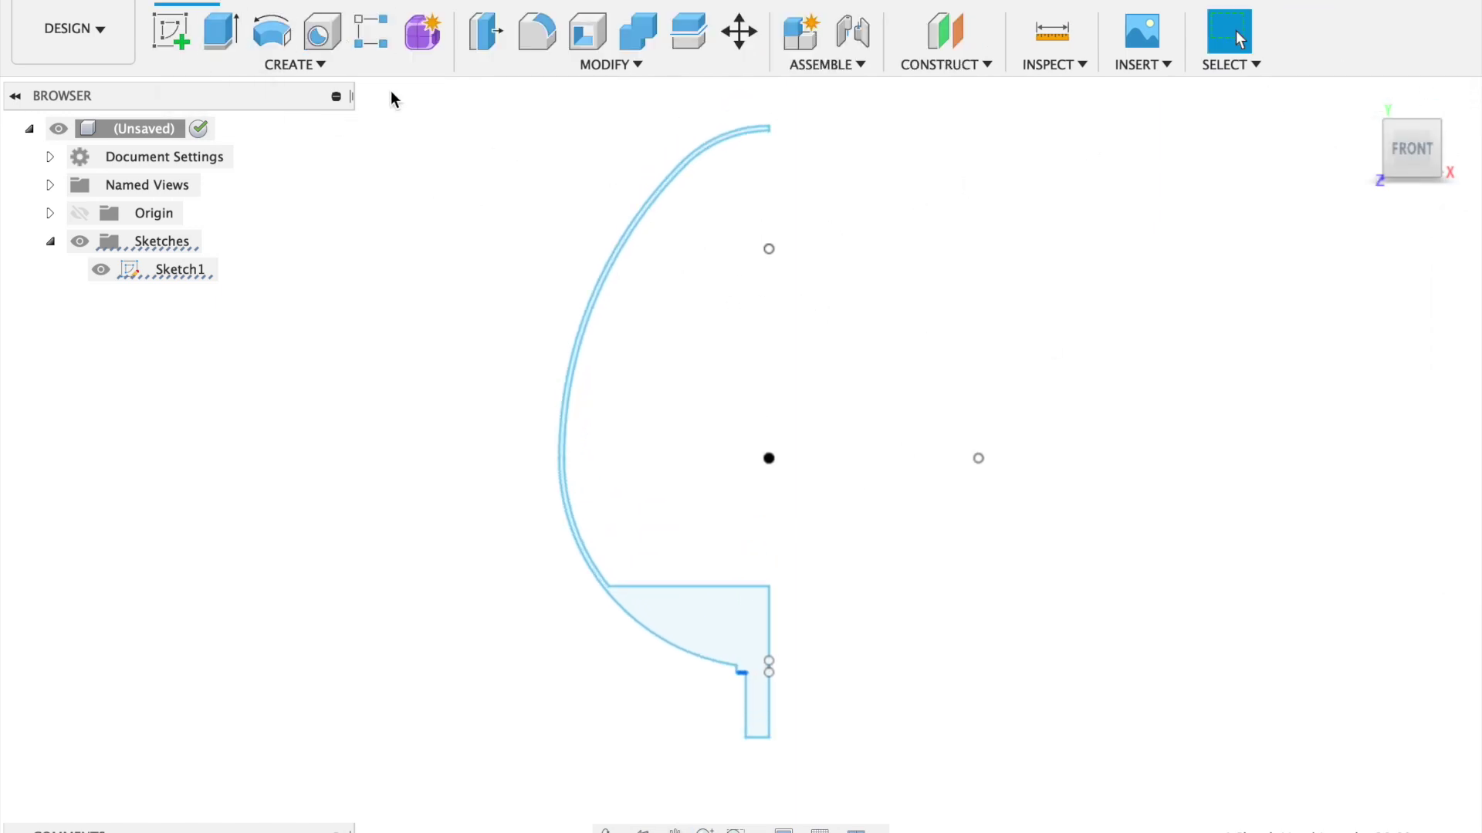
{"action": "left_click", "coordinate": [273, 35]}
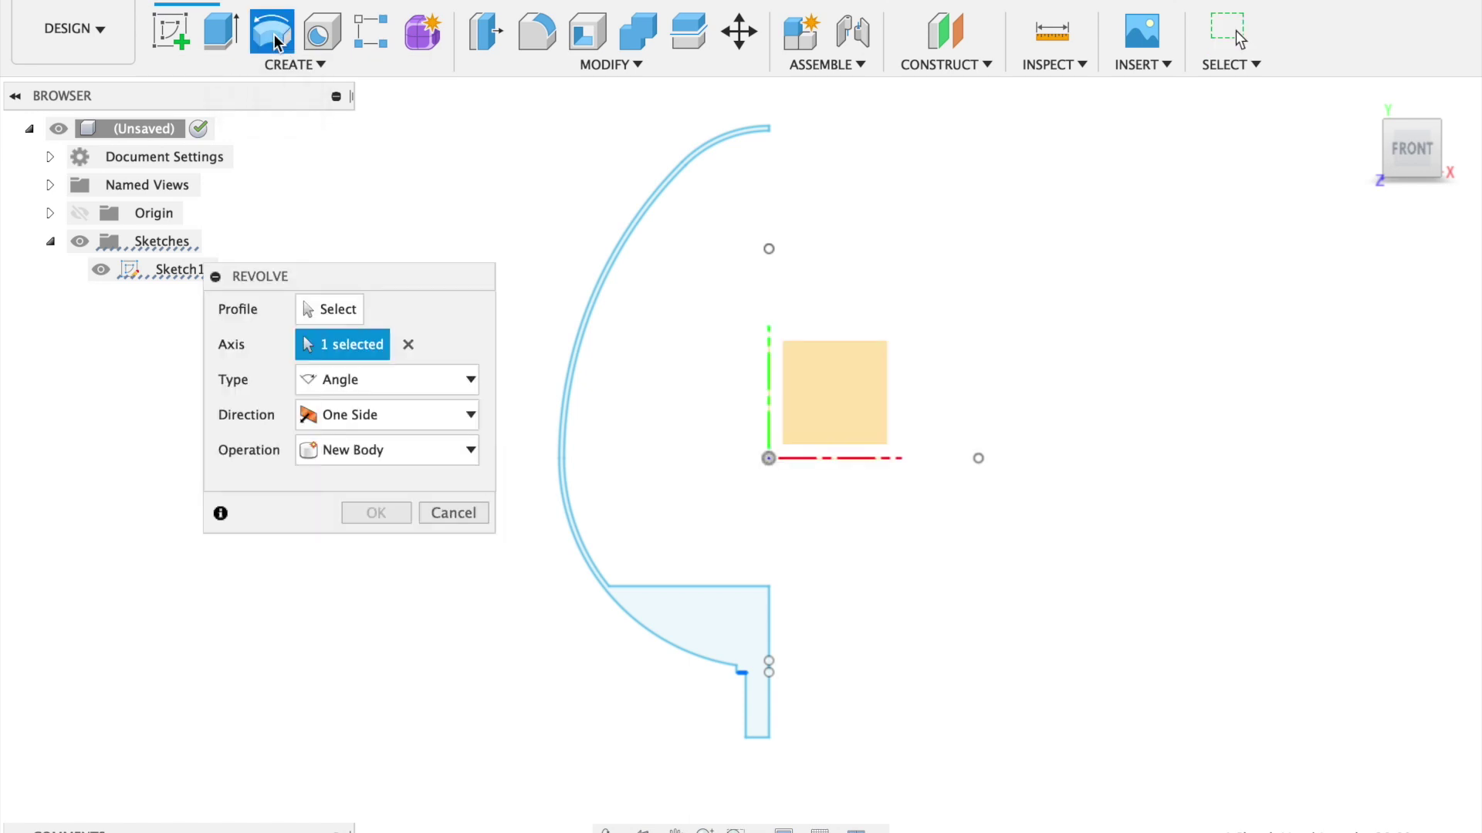
{"action": "left_click", "coordinate": [333, 311]}
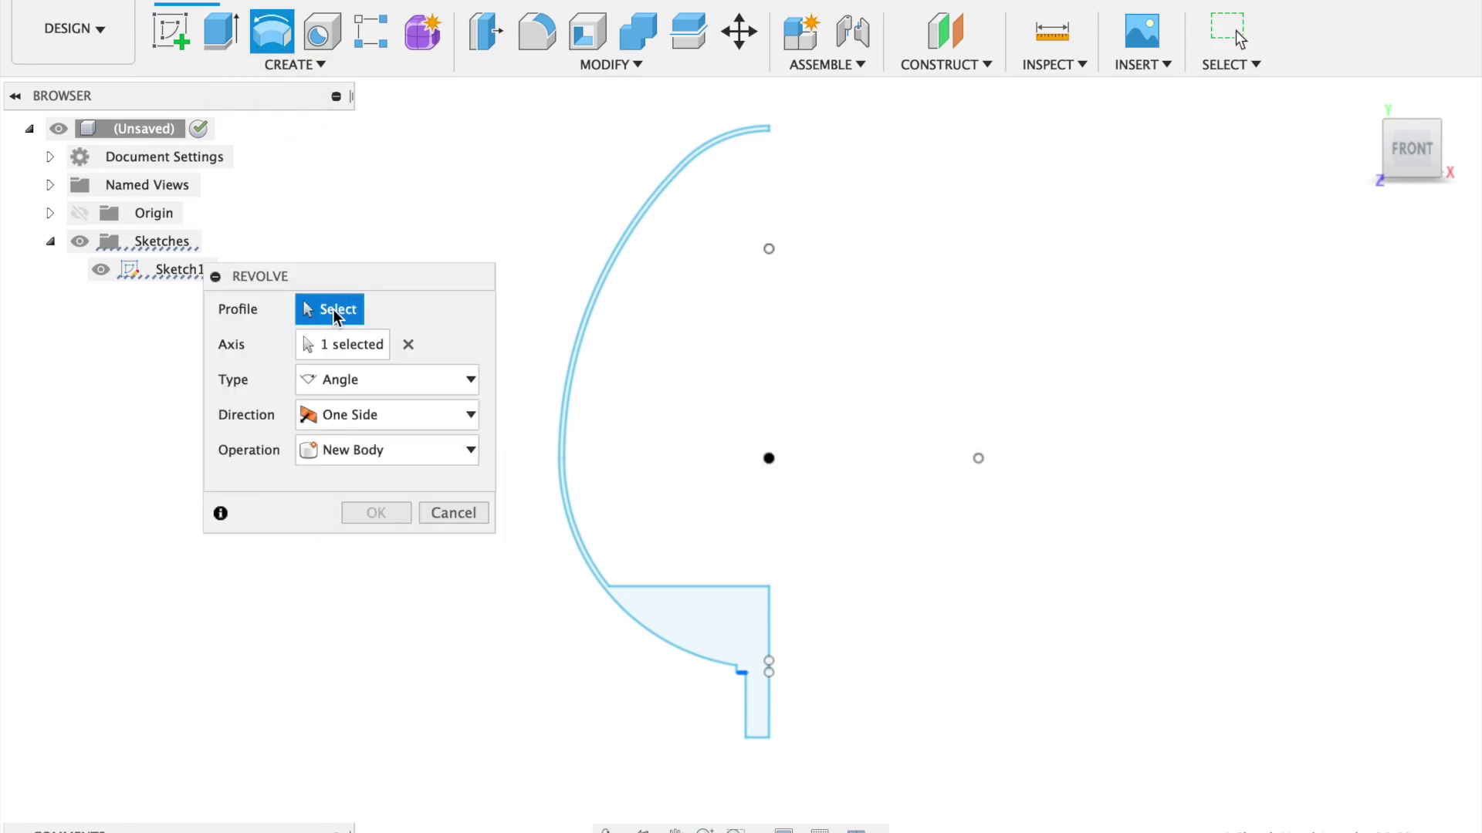
{"action": "left_click", "coordinate": [677, 588]}
{"action": "left_click", "coordinate": [347, 345]}
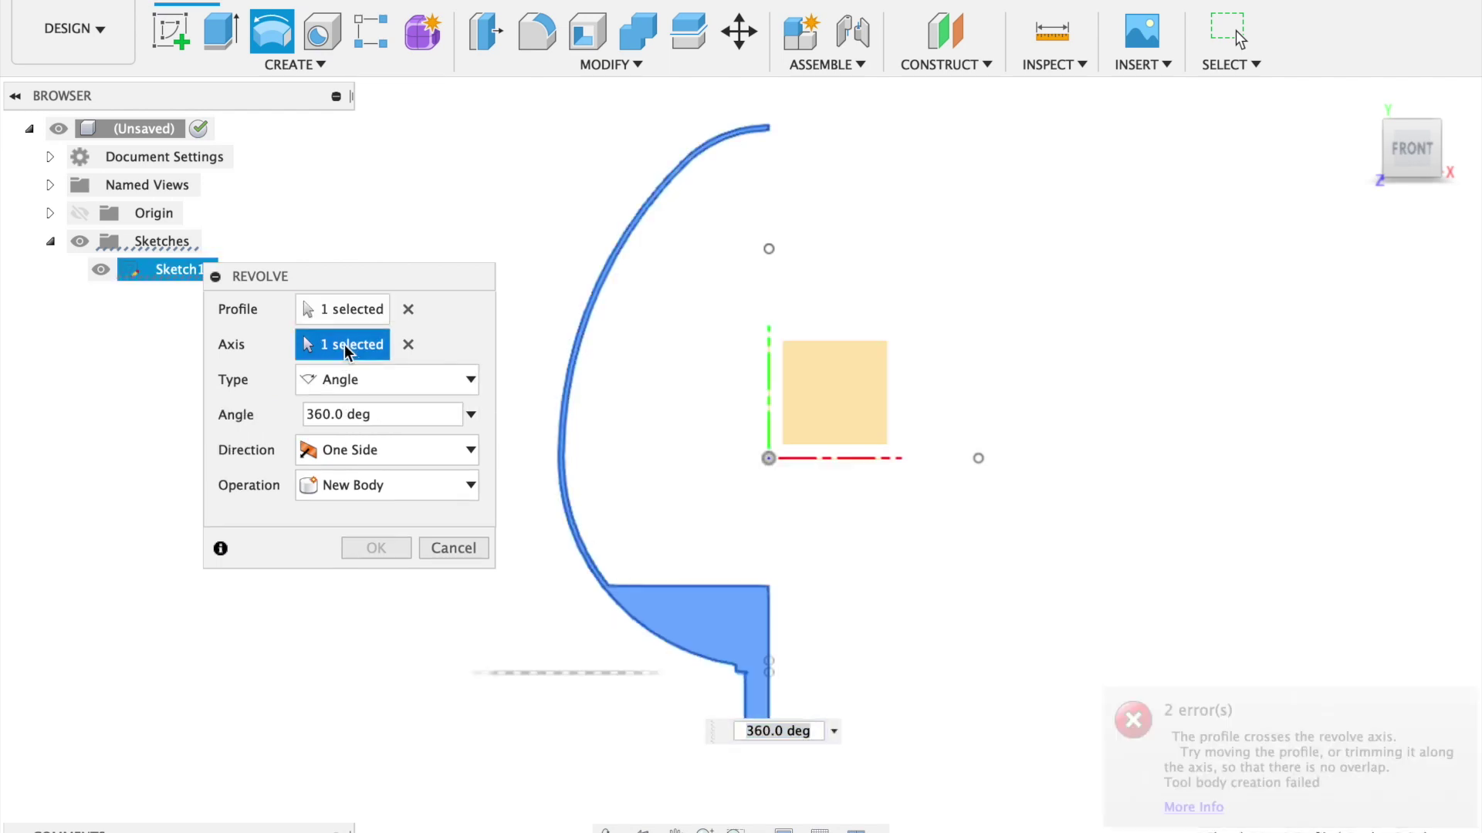
{"action": "left_click", "coordinate": [769, 642]}
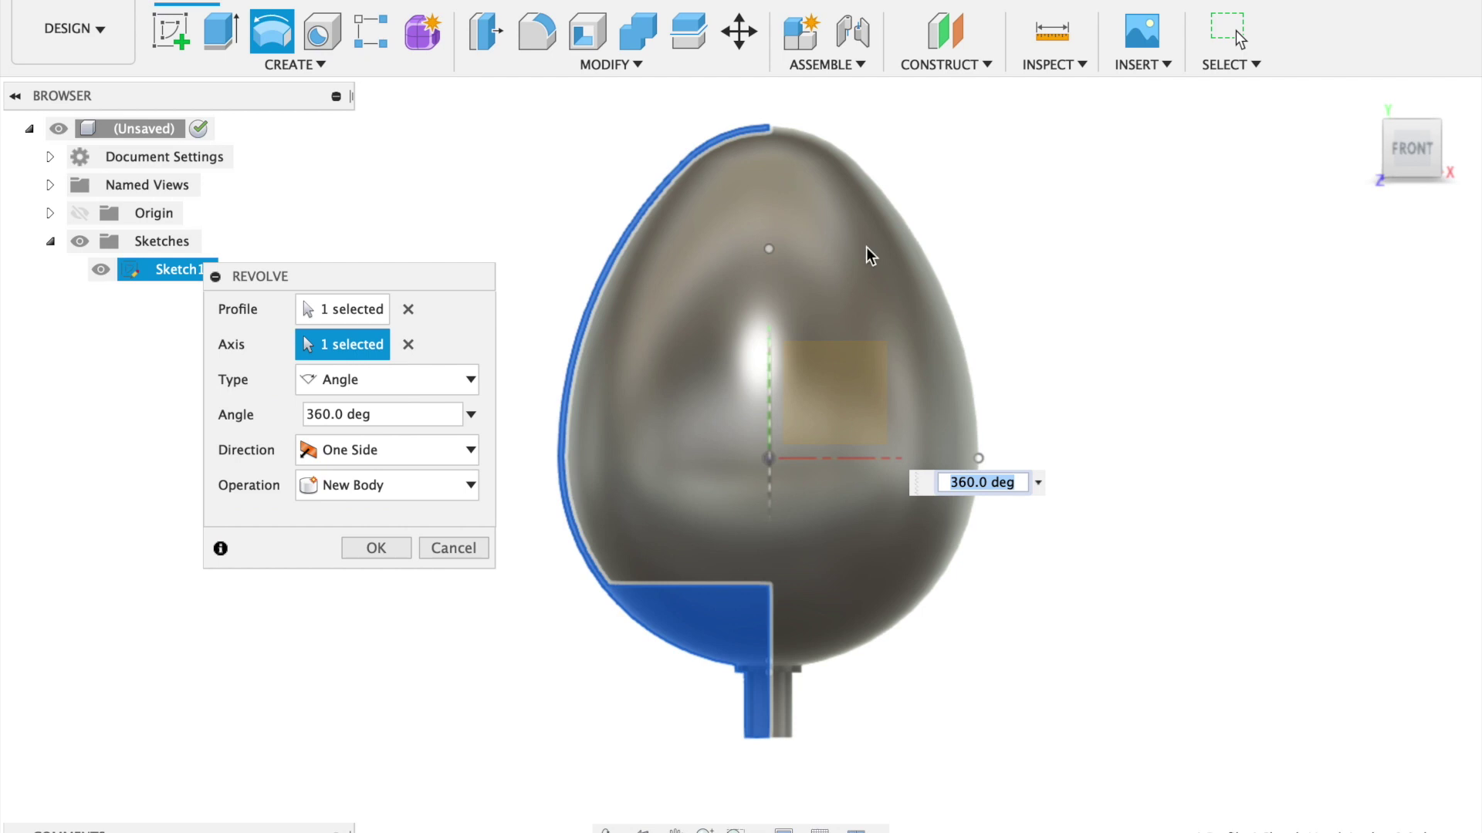
{"action": "left_click", "coordinate": [382, 549]}
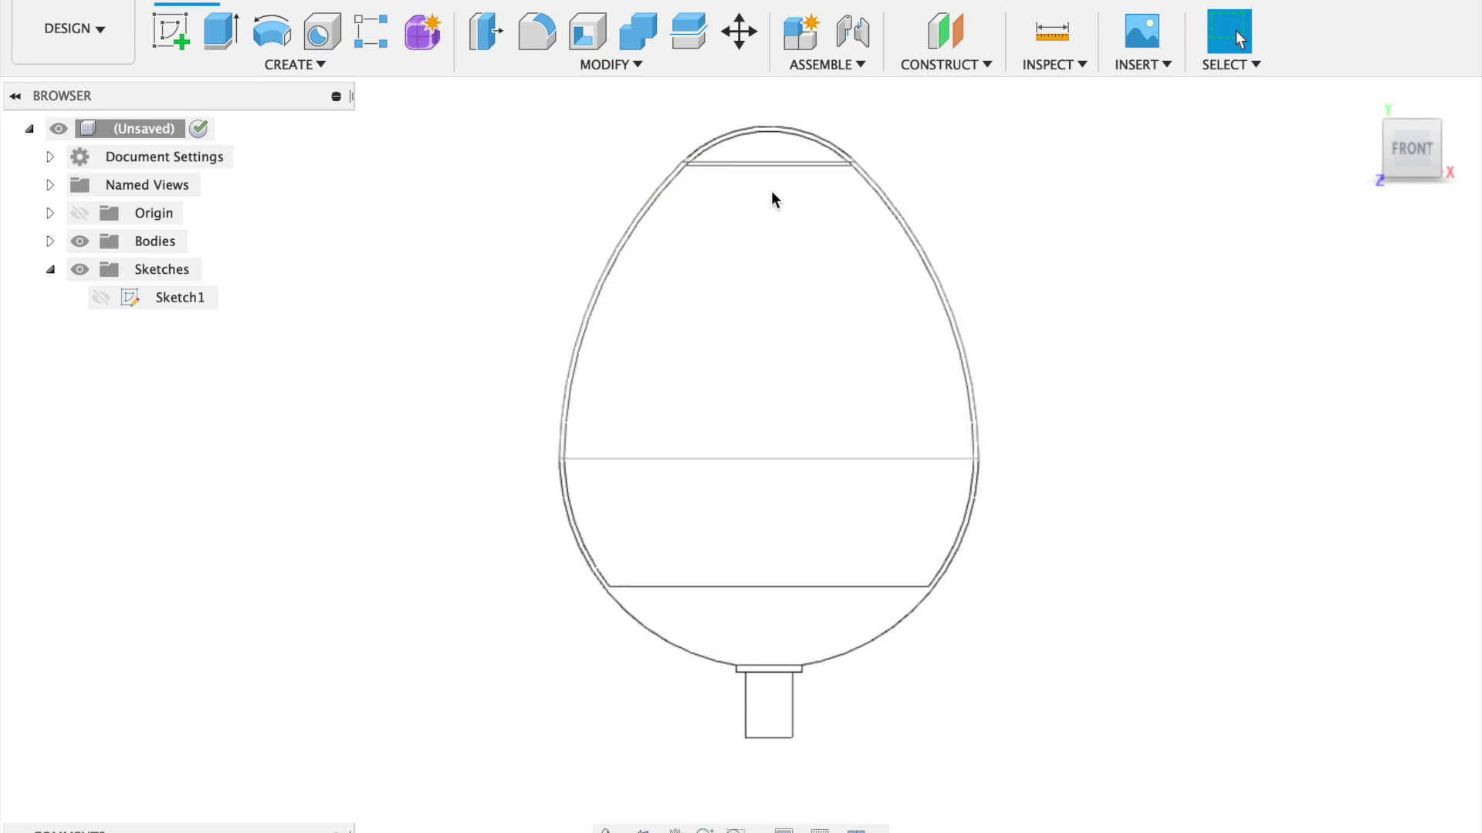
Create a sketch on the front plane and place a line's first point at the very top of the egg.
{"action": "left_click", "coordinate": [176, 31]}
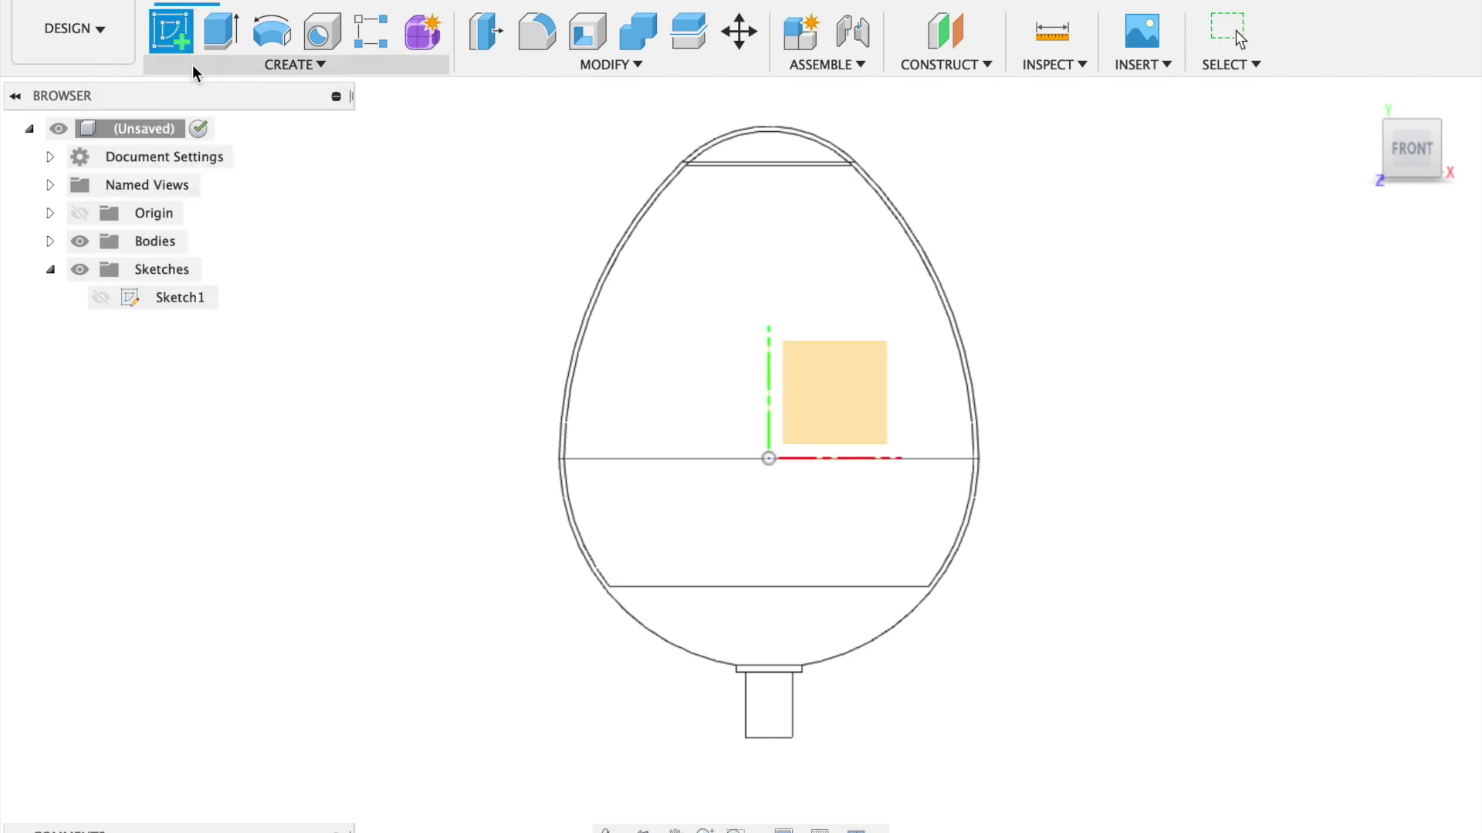
{"action": "left_click", "coordinate": [854, 409]}
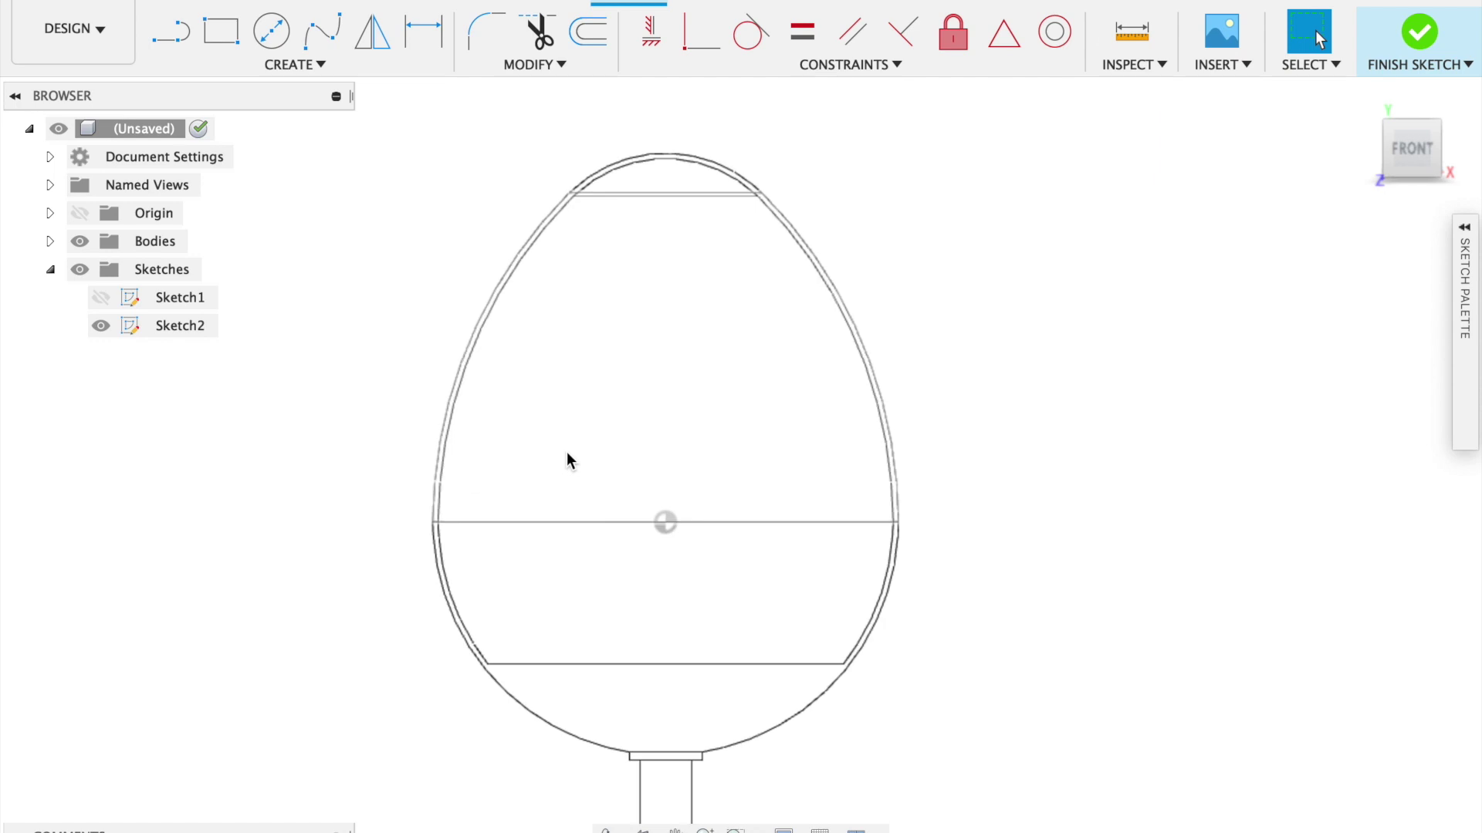
{"action": "left_click", "coordinate": [181, 36]}
{"action": "scroll", "coordinate": [664, 187], "scroll_direction": "up", "scroll_amount": 3}
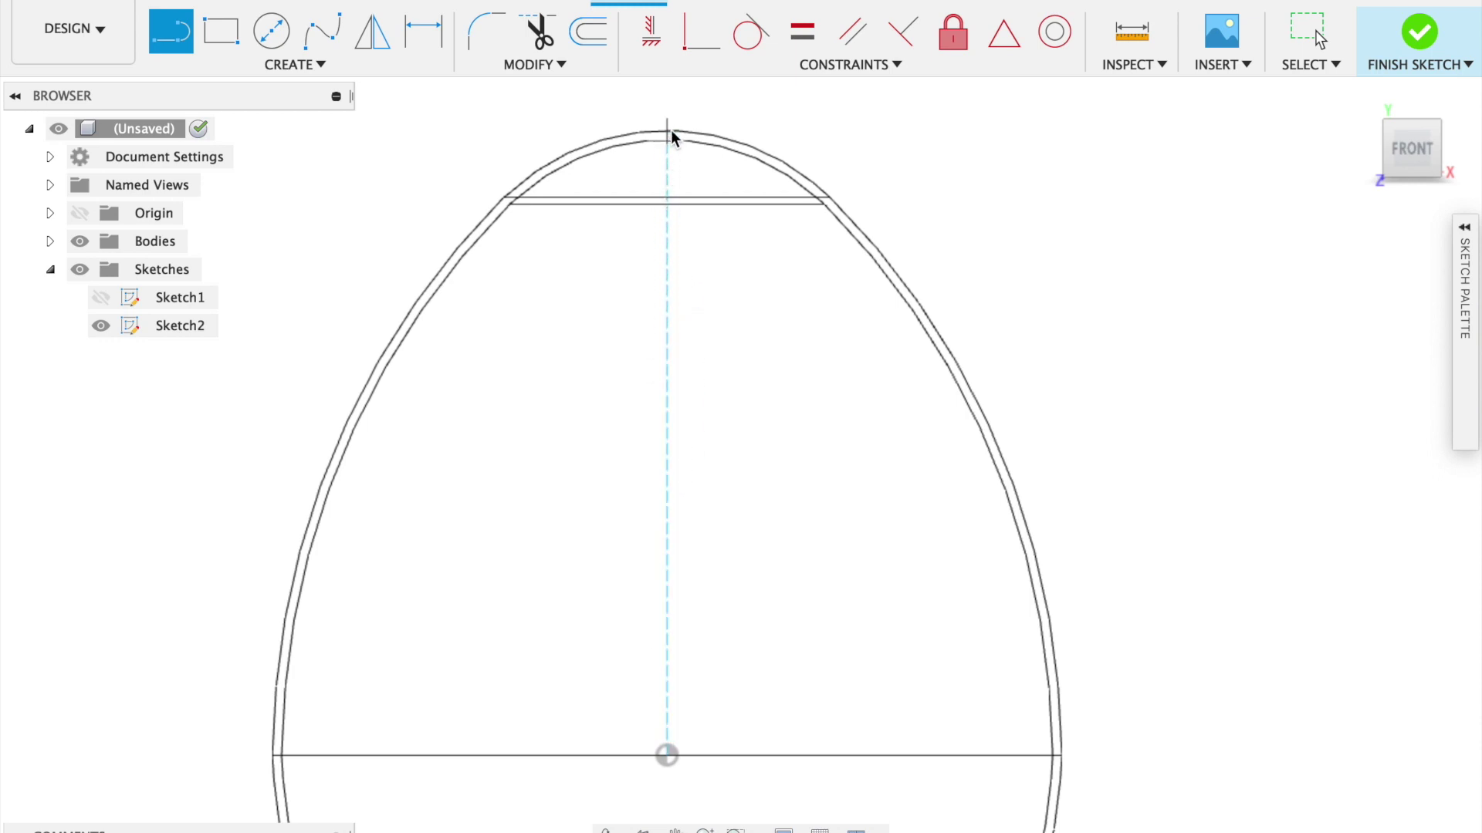
{"action": "scroll", "coordinate": [674, 130], "scroll_direction": "up", "scroll_amount": 1}
{"action": "scroll", "coordinate": [674, 129], "scroll_direction": "up", "scroll_amount": 1}
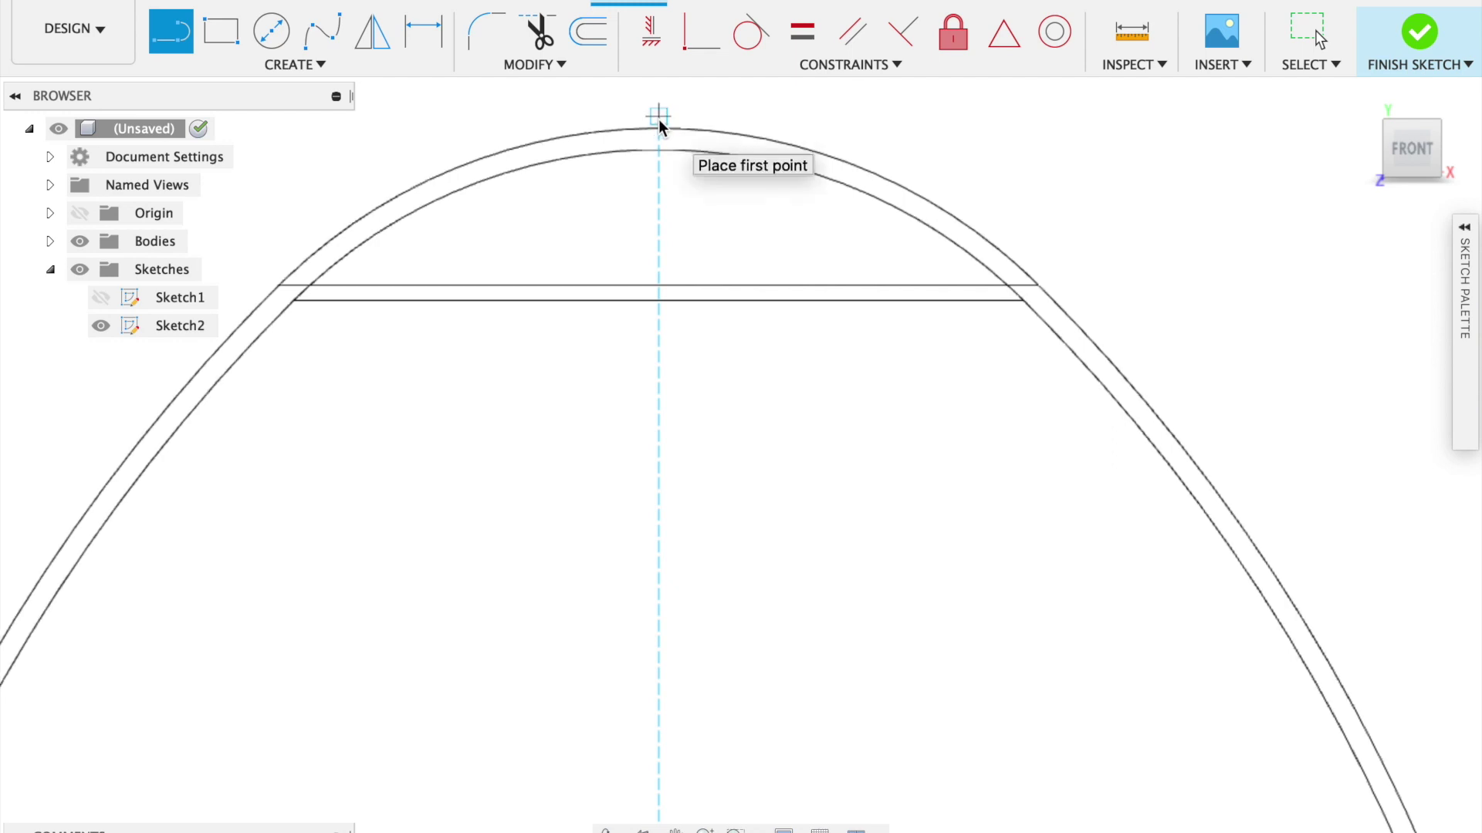
{"action": "scroll", "coordinate": [659, 122], "scroll_direction": "up", "scroll_amount": 1}
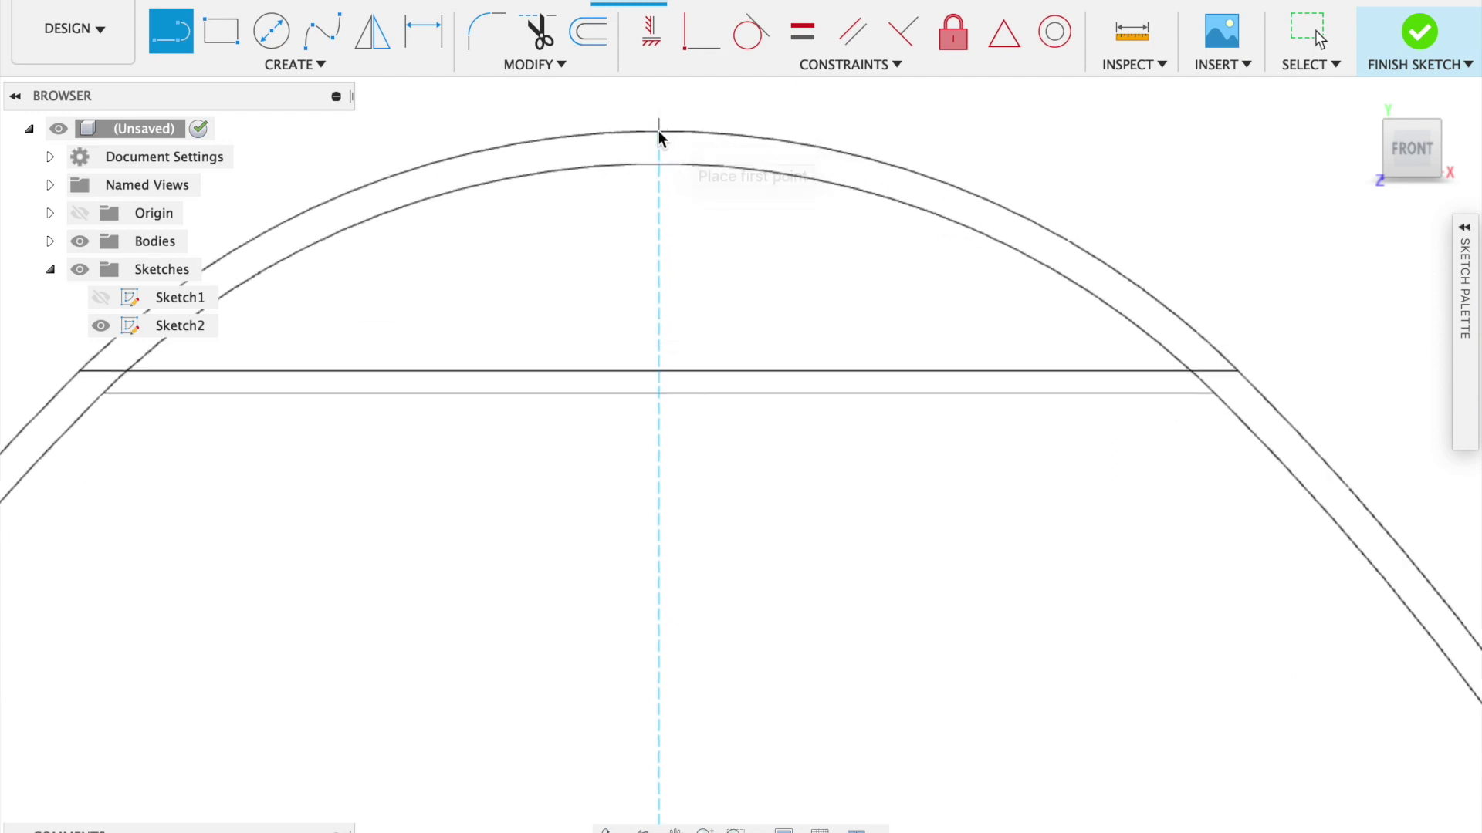
{"action": "left_click", "coordinate": [659, 144]}
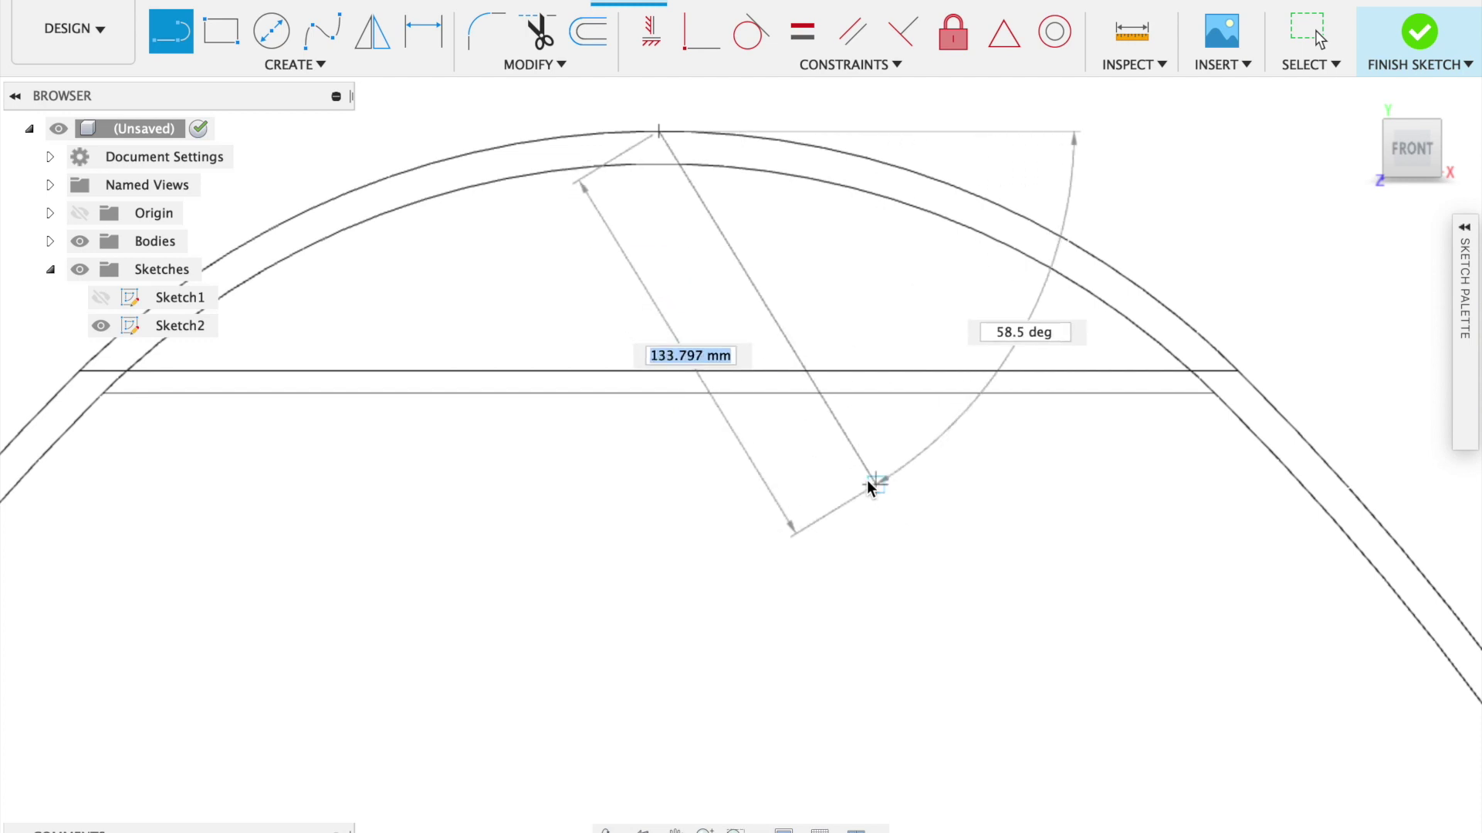
Run the line down at about 71 degrees through the seat's front corner and end it just outside the shell.
{"action": "scroll", "coordinate": [870, 487], "scroll_direction": "down", "scroll_amount": 3}
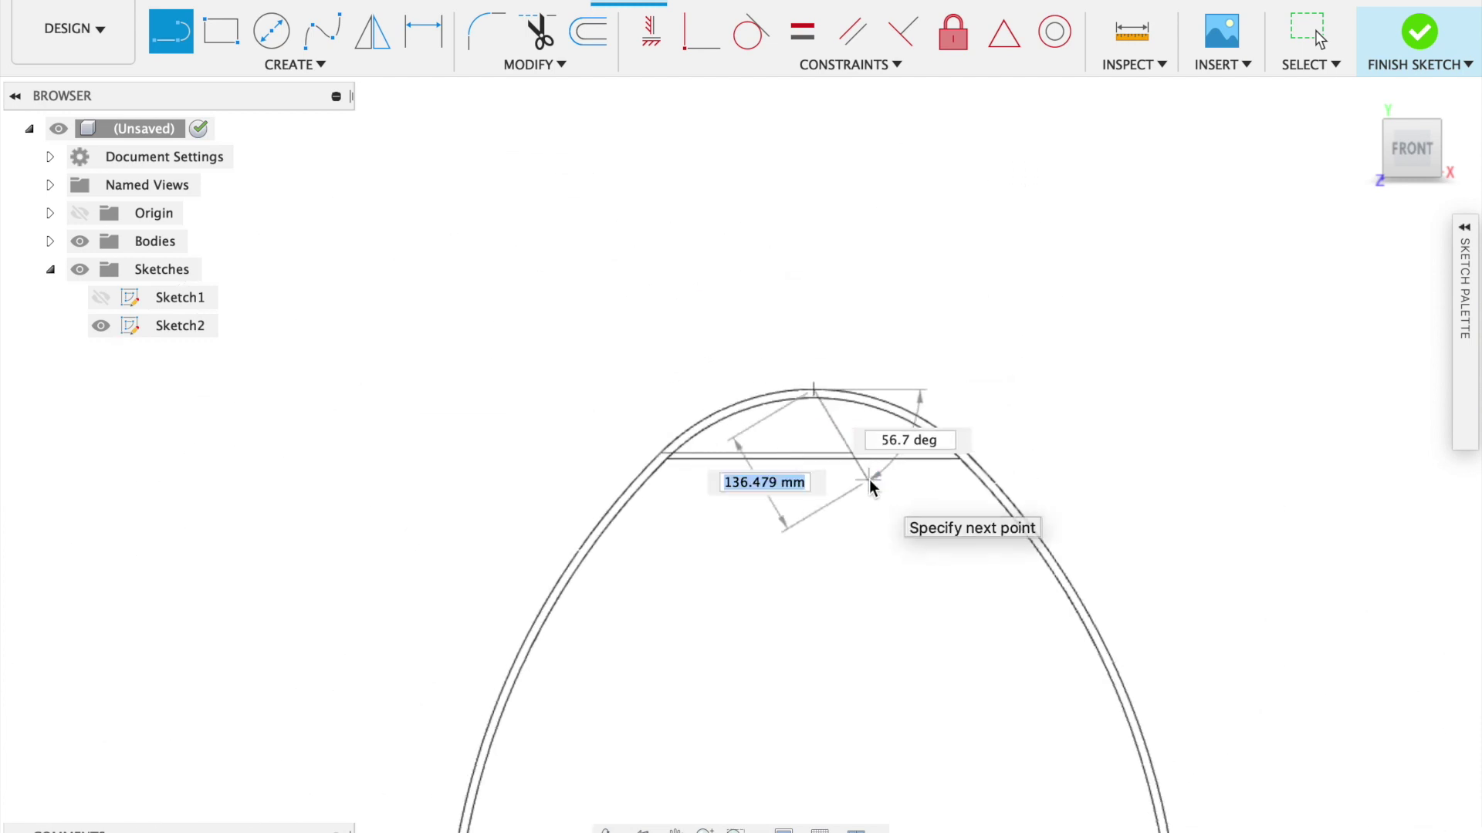
{"action": "middle_click_drag", "start_coordinate": [872, 488], "coordinate": [762, 209]}
{"action": "scroll", "coordinate": [762, 209], "scroll_direction": "up", "scroll_amount": 1}
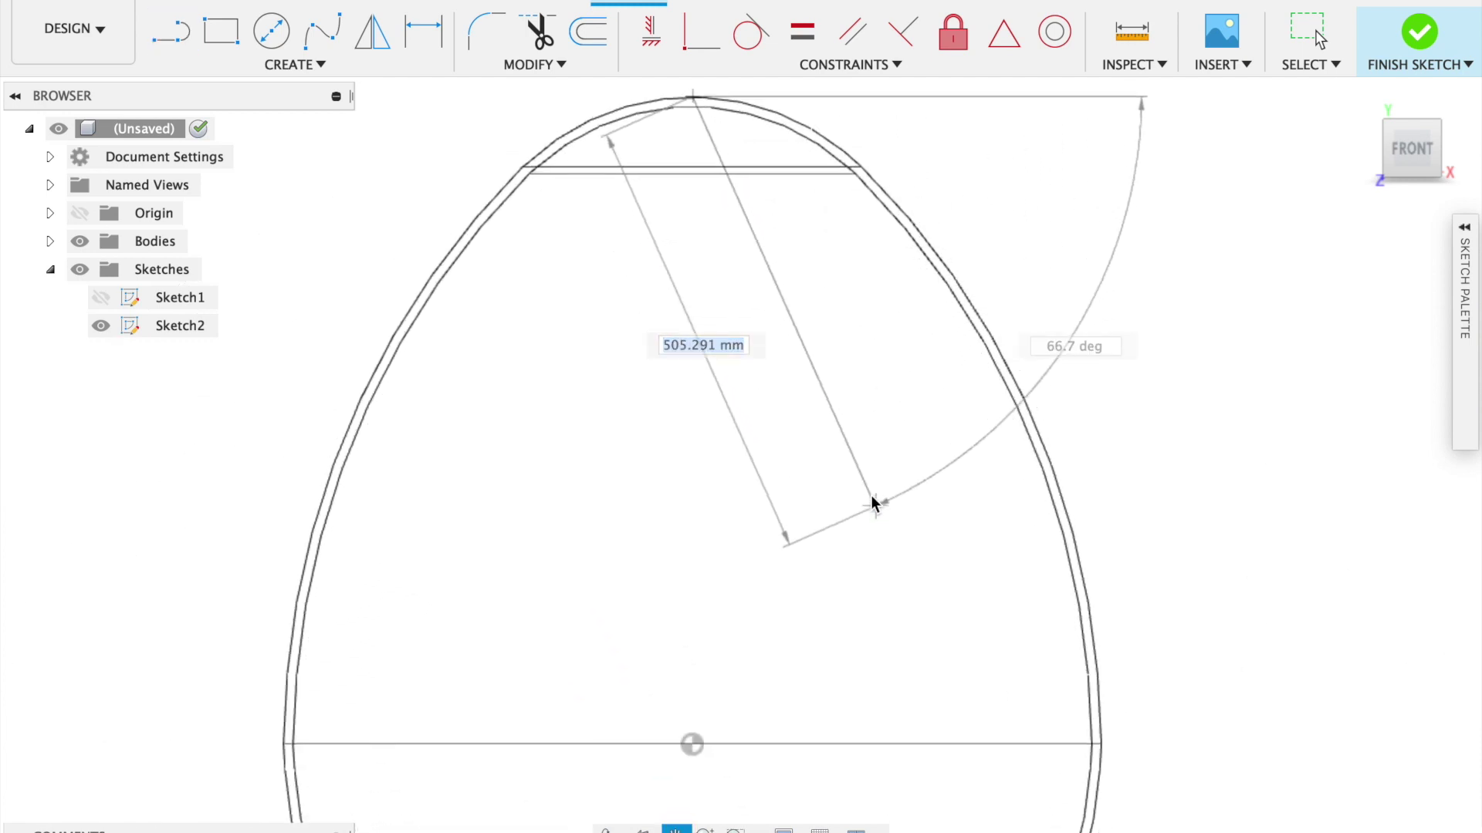
{"action": "middle_click_drag", "start_coordinate": [873, 503], "coordinate": [800, 324]}
{"action": "middle_click_drag", "start_coordinate": [960, 682], "coordinate": [953, 537]}
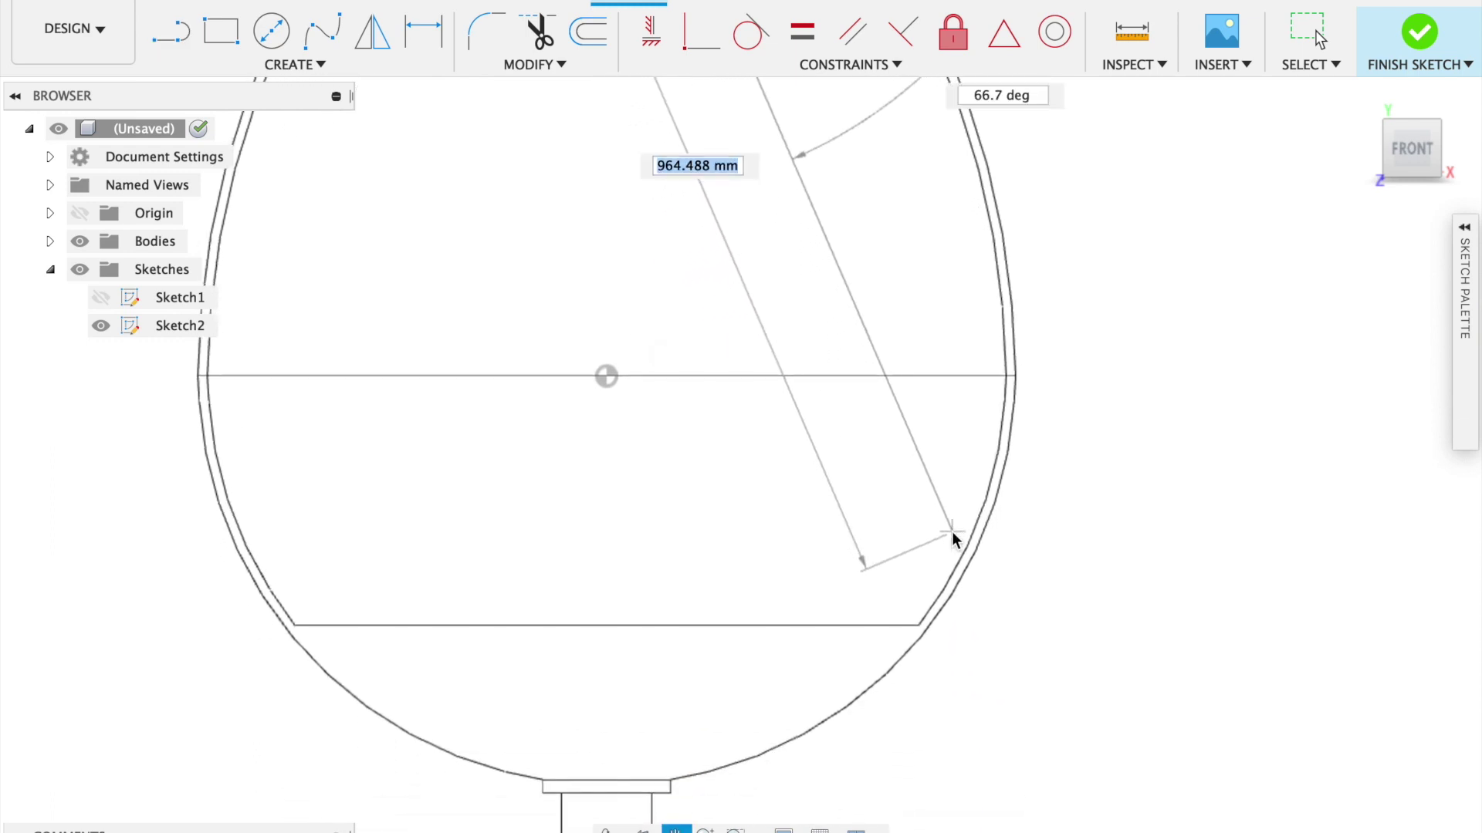
{"action": "scroll", "coordinate": [949, 665], "scroll_direction": "up", "scroll_amount": 3}
{"action": "scroll", "coordinate": [918, 668], "scroll_direction": "up", "scroll_amount": 3}
{"action": "scroll", "coordinate": [916, 668], "scroll_direction": "down", "scroll_amount": 3}
{"action": "middle_click_drag", "start_coordinate": [917, 668], "coordinate": [847, 473]}
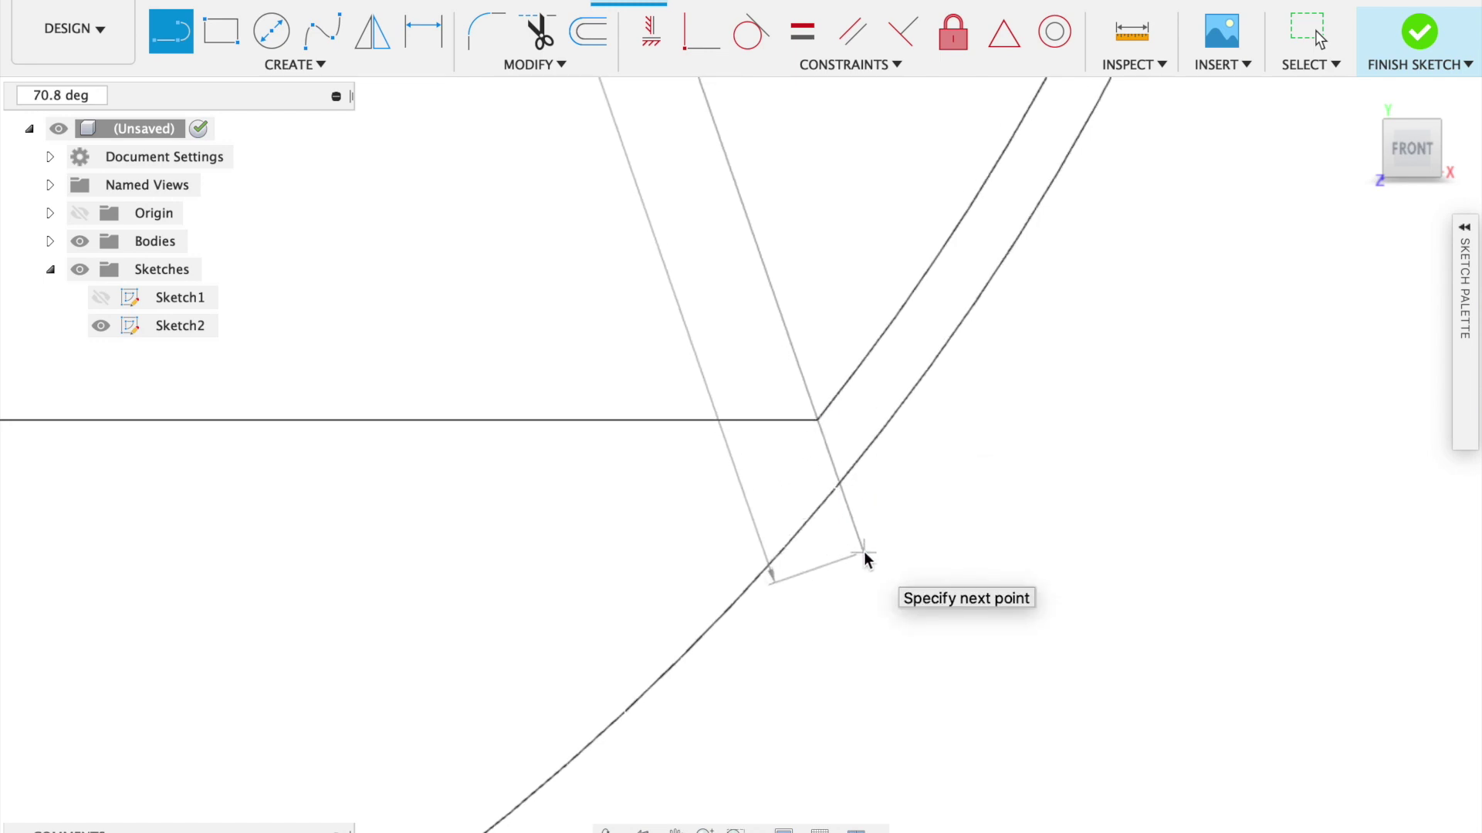
{"action": "left_click", "coordinate": [864, 551]}
Close the line into a four-sided outline around the egg's front side, back to the top point, and finish the sketch.
{"action": "scroll", "coordinate": [1130, 515], "scroll_direction": "down", "scroll_amount": 3}
{"action": "scroll", "coordinate": [1140, 528], "scroll_direction": "down", "scroll_amount": 5}
{"action": "left_click", "coordinate": [1305, 390]}
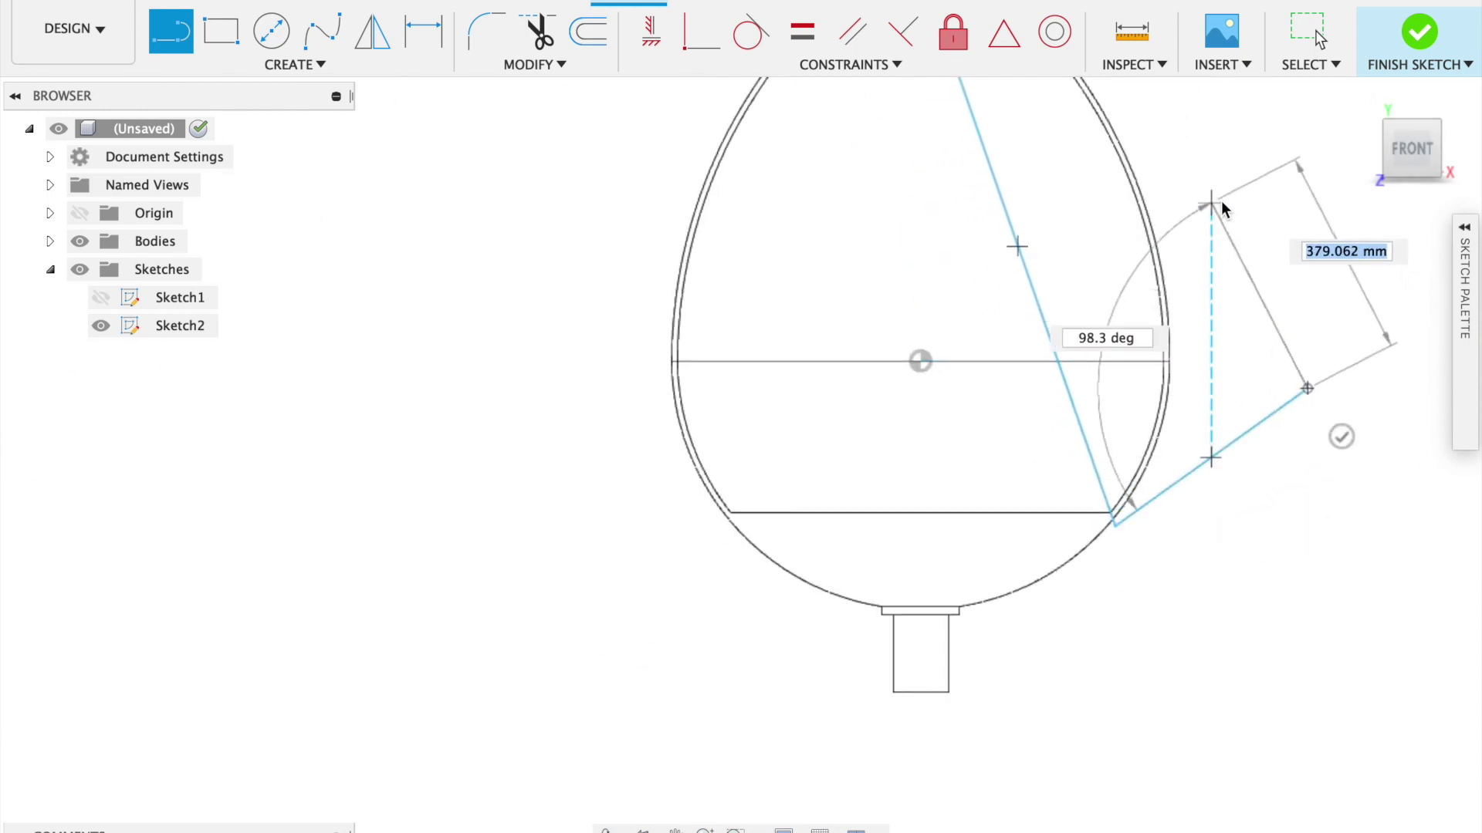
{"action": "scroll", "coordinate": [1213, 182], "scroll_direction": "down", "scroll_amount": 5}
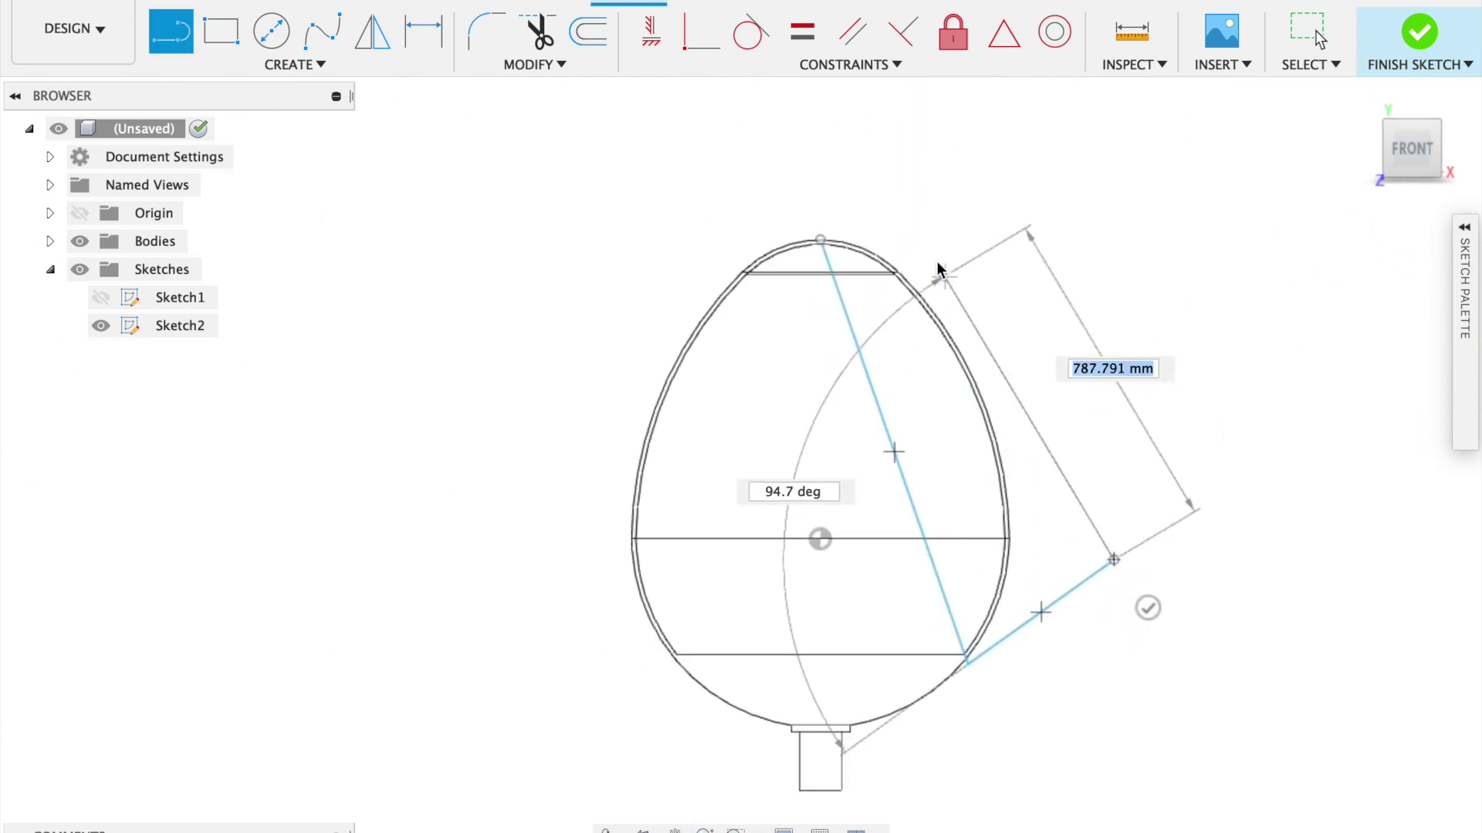
{"action": "left_click", "coordinate": [894, 212]}
{"action": "left_click", "coordinate": [823, 240]}
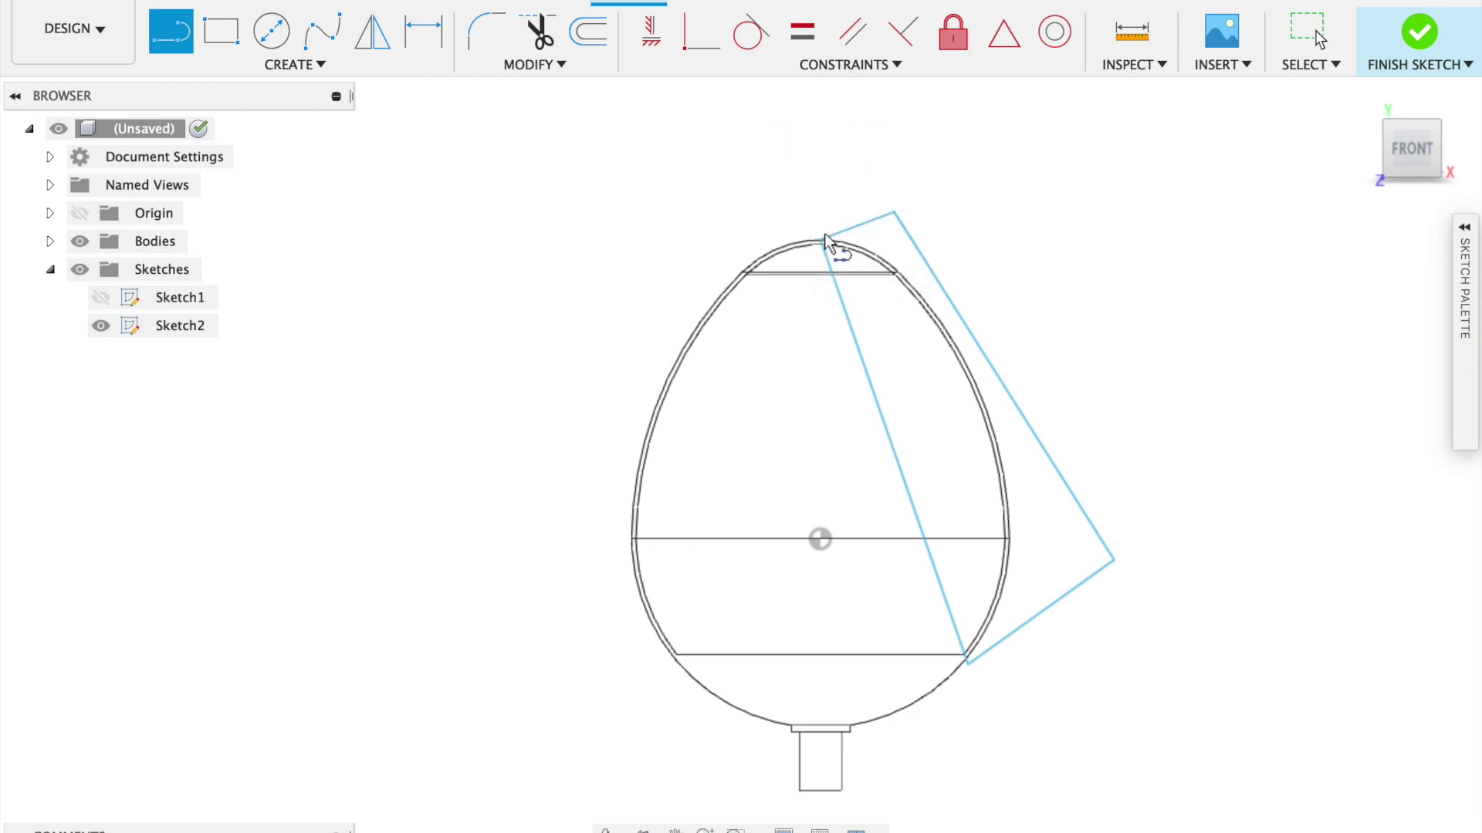
{"action": "left_click", "coordinate": [1407, 43]}
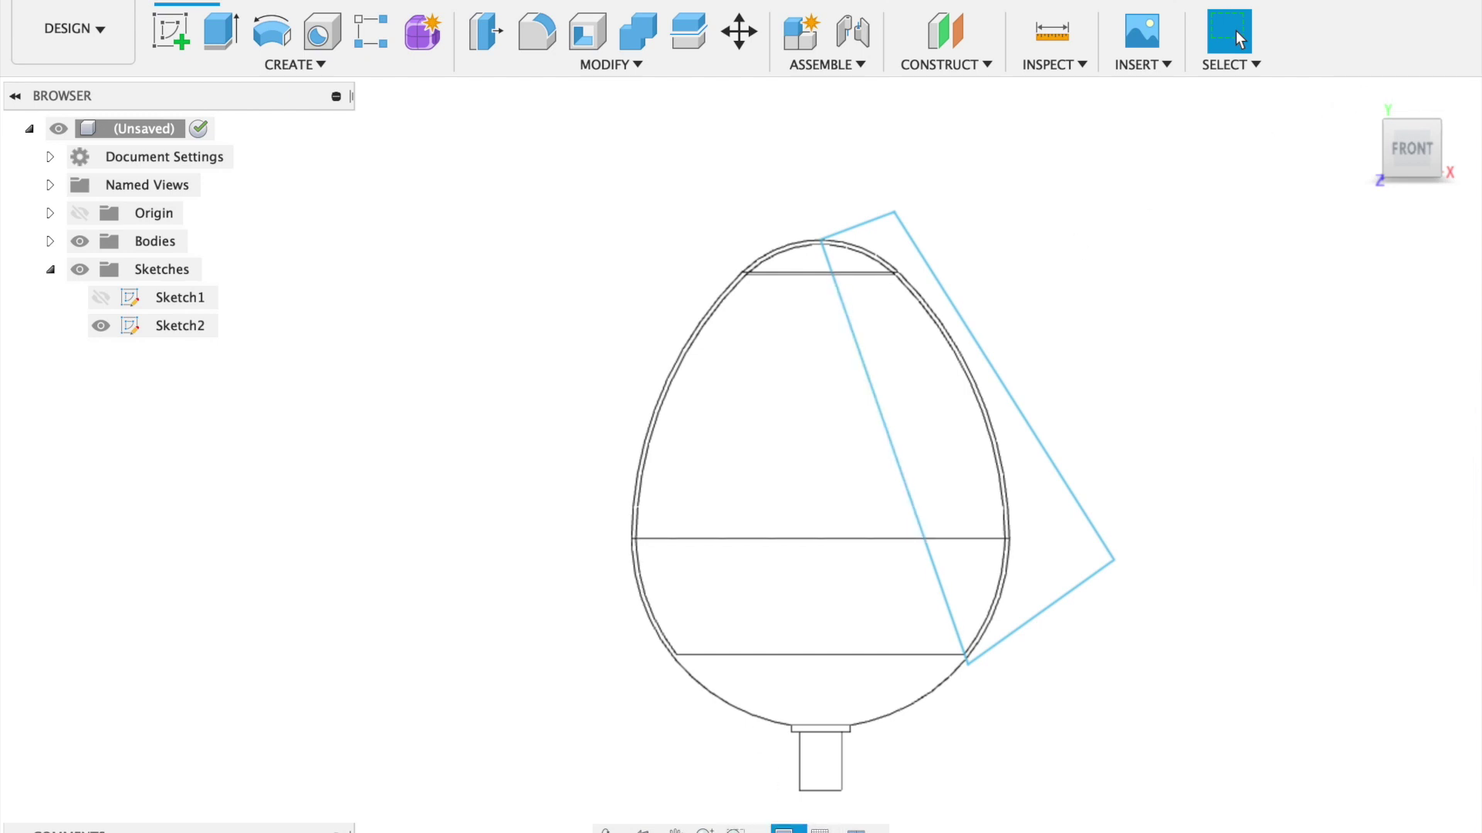
Return the display to shaded and cut the egg's front open with a symmetric extrusion of the outline, about 646 mm per side.
{"action": "left_click", "coordinate": [783, 829]}
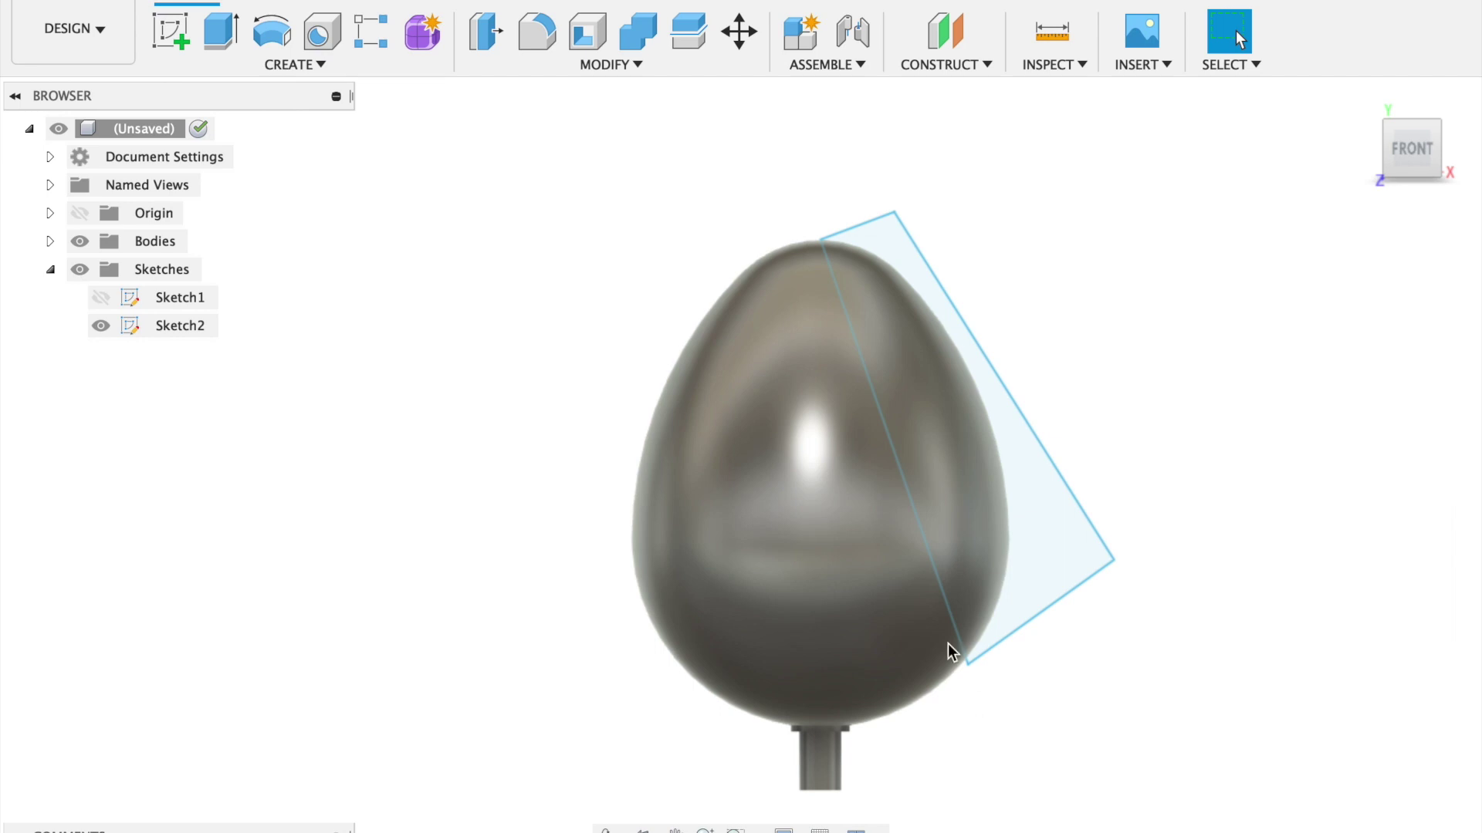
{"action": "middle_click_drag", "start_coordinate": [860, 550], "coordinate": [796, 621], "text": "shift"}
{"action": "scroll", "coordinate": [812, 630], "scroll_direction": "up", "scroll_amount": 3}
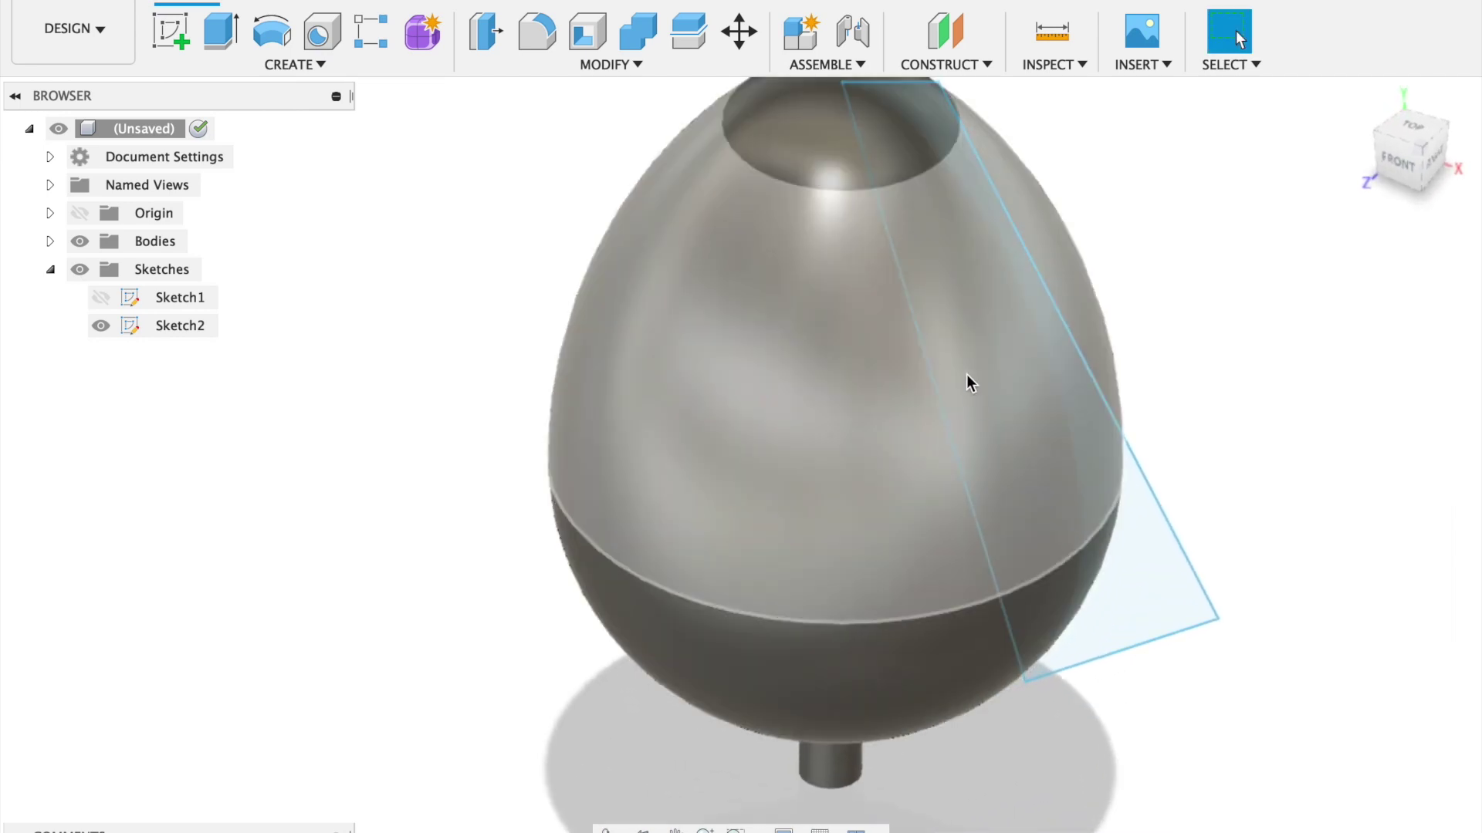
{"action": "middle_click_drag", "start_coordinate": [950, 474], "coordinate": [965, 401], "text": "shift"}
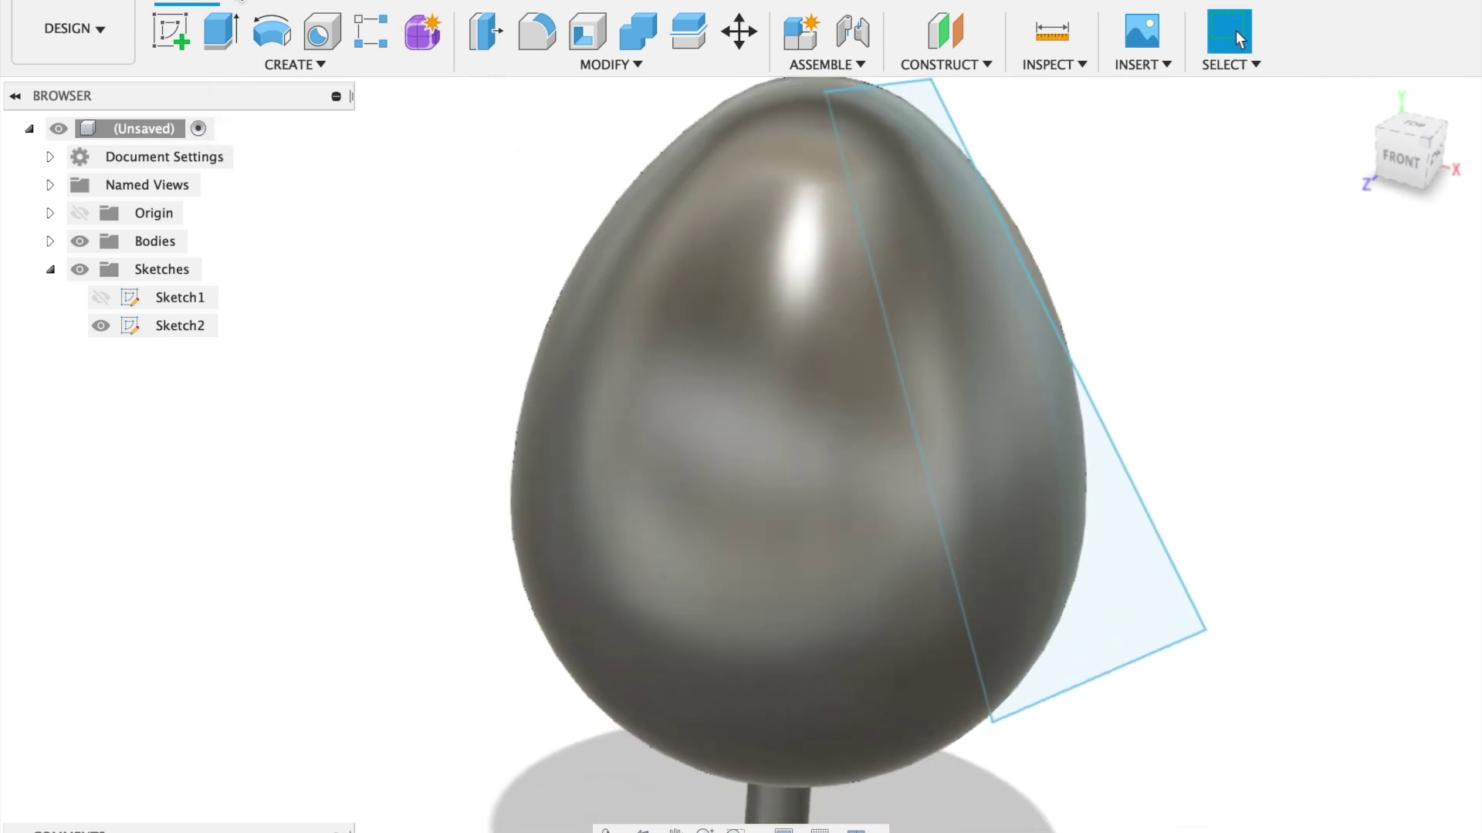
{"action": "left_click", "coordinate": [221, 31]}
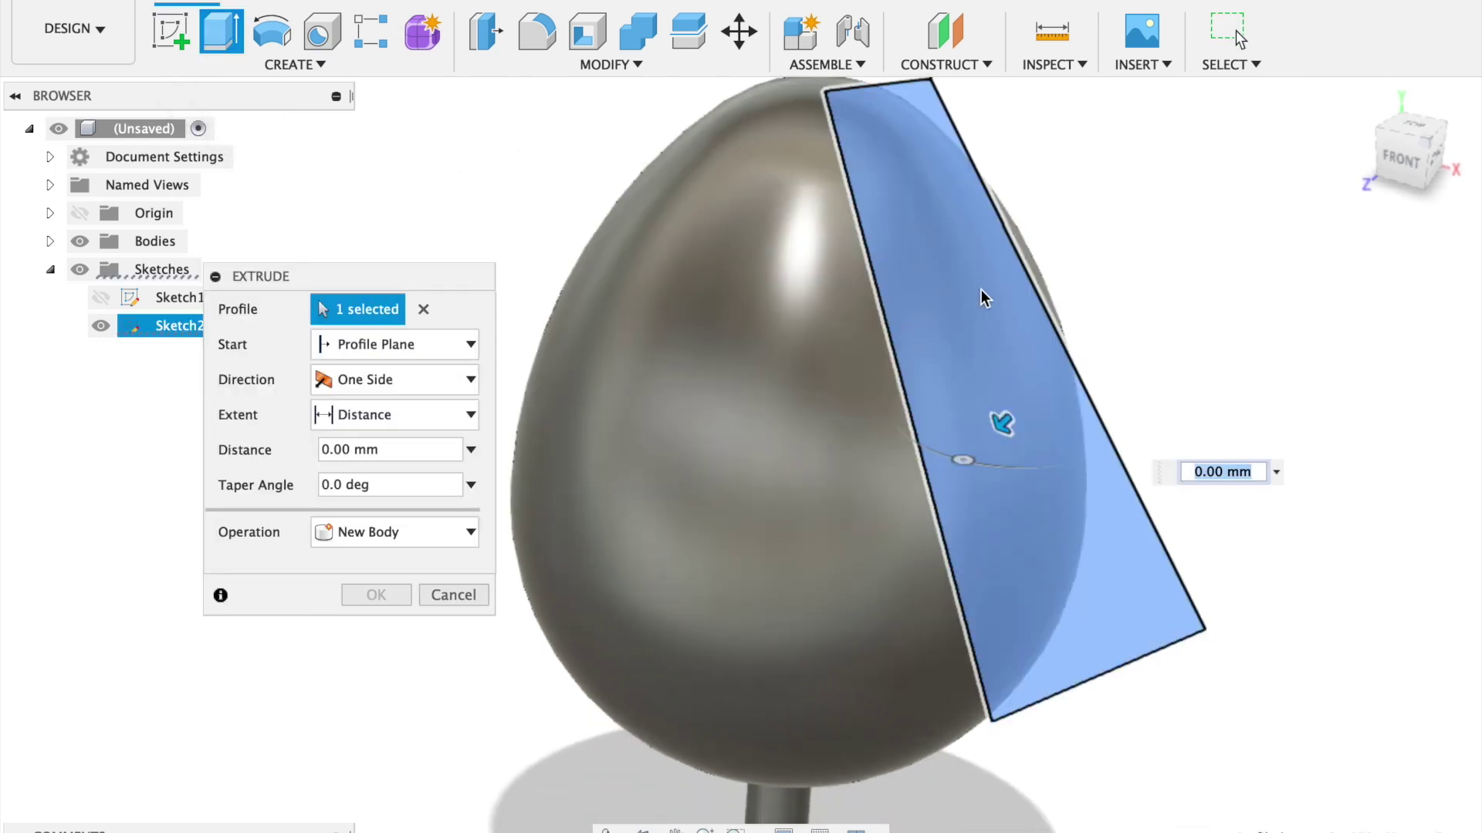
{"action": "left_click", "coordinate": [431, 381]}
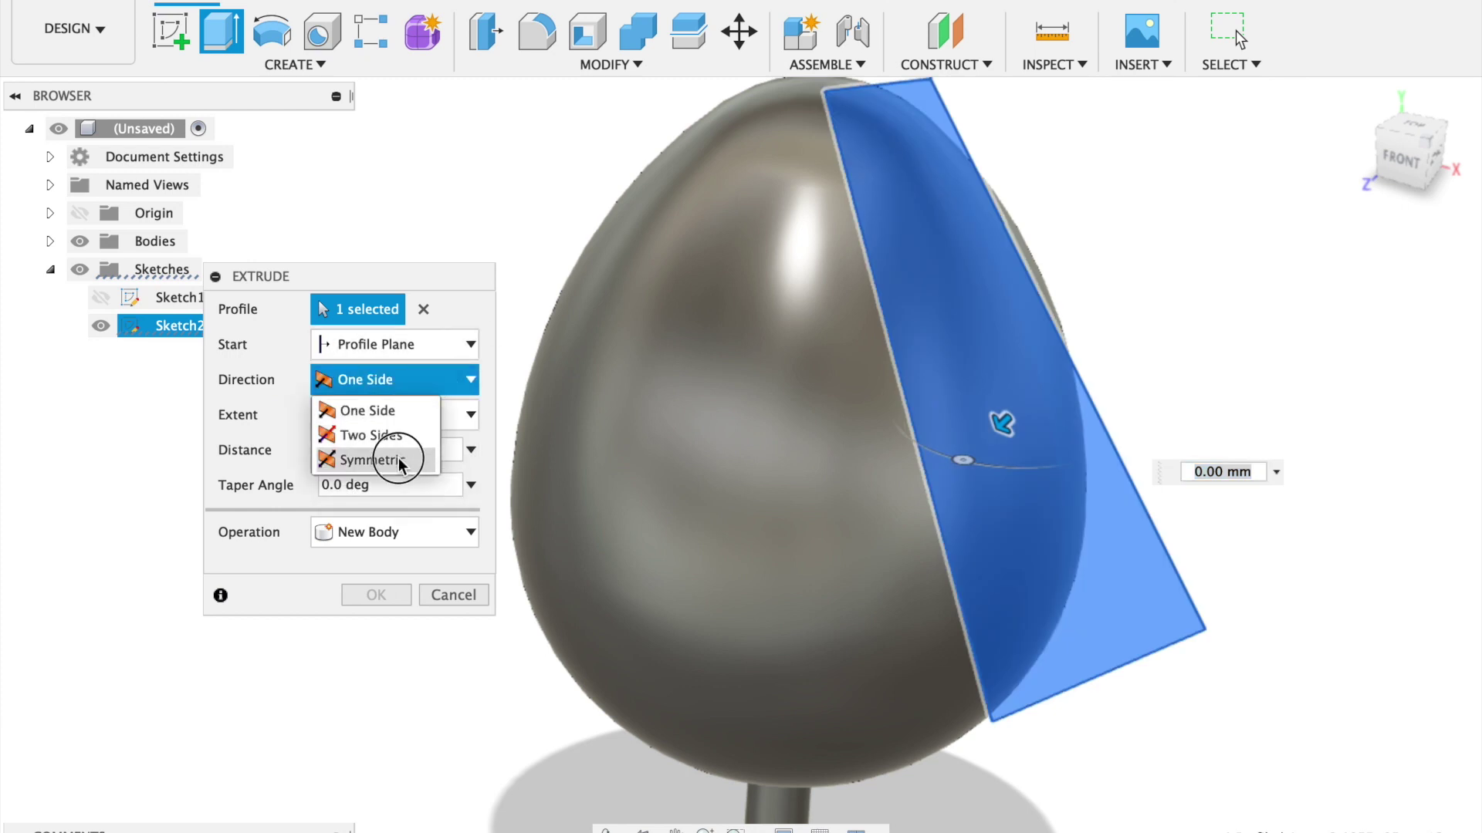
{"action": "left_click", "coordinate": [399, 456]}
{"action": "left_click_drag", "start_coordinate": [1003, 423], "coordinate": [832, 575]}
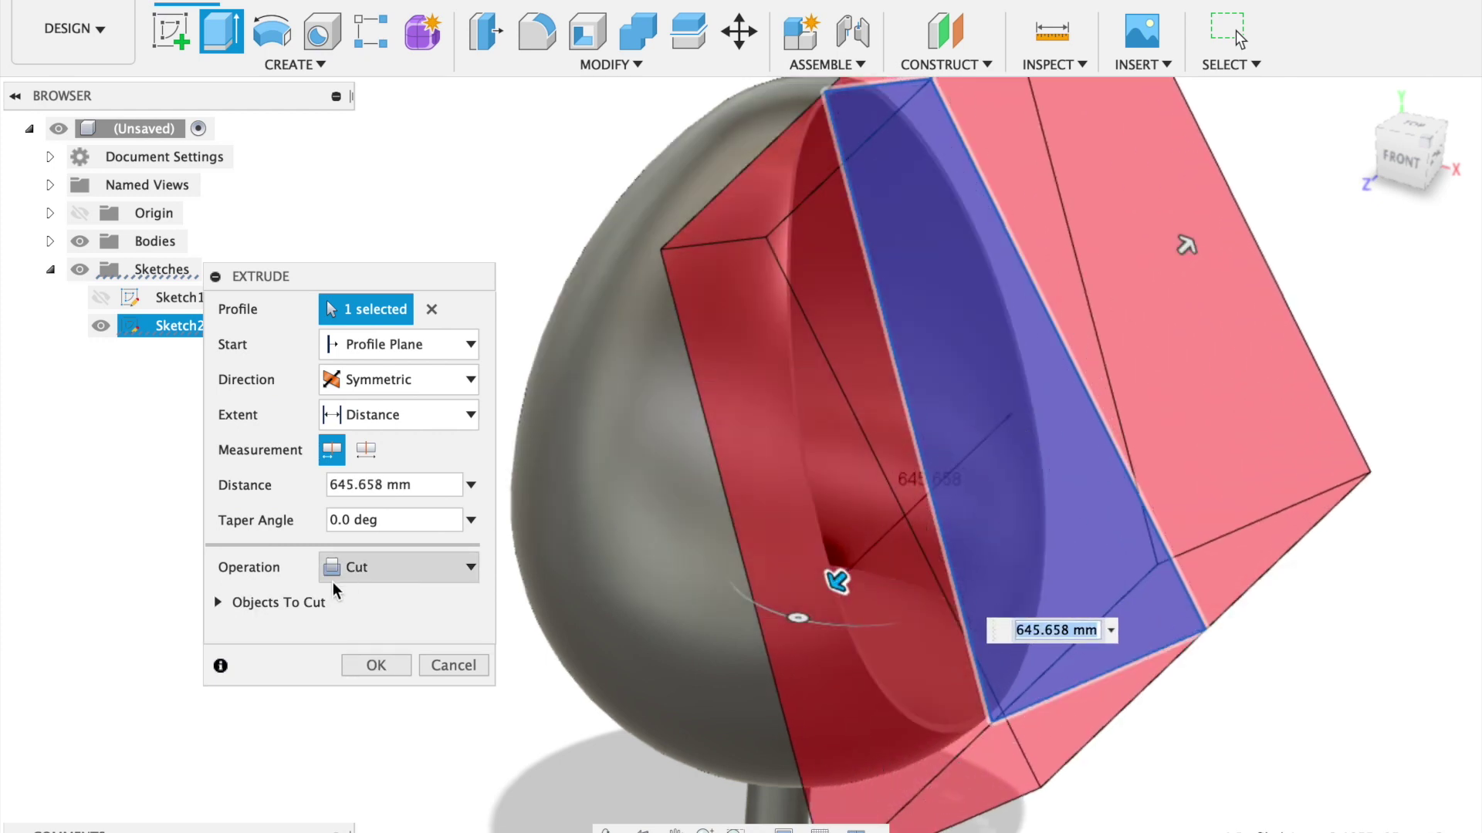
{"action": "left_click", "coordinate": [380, 666]}
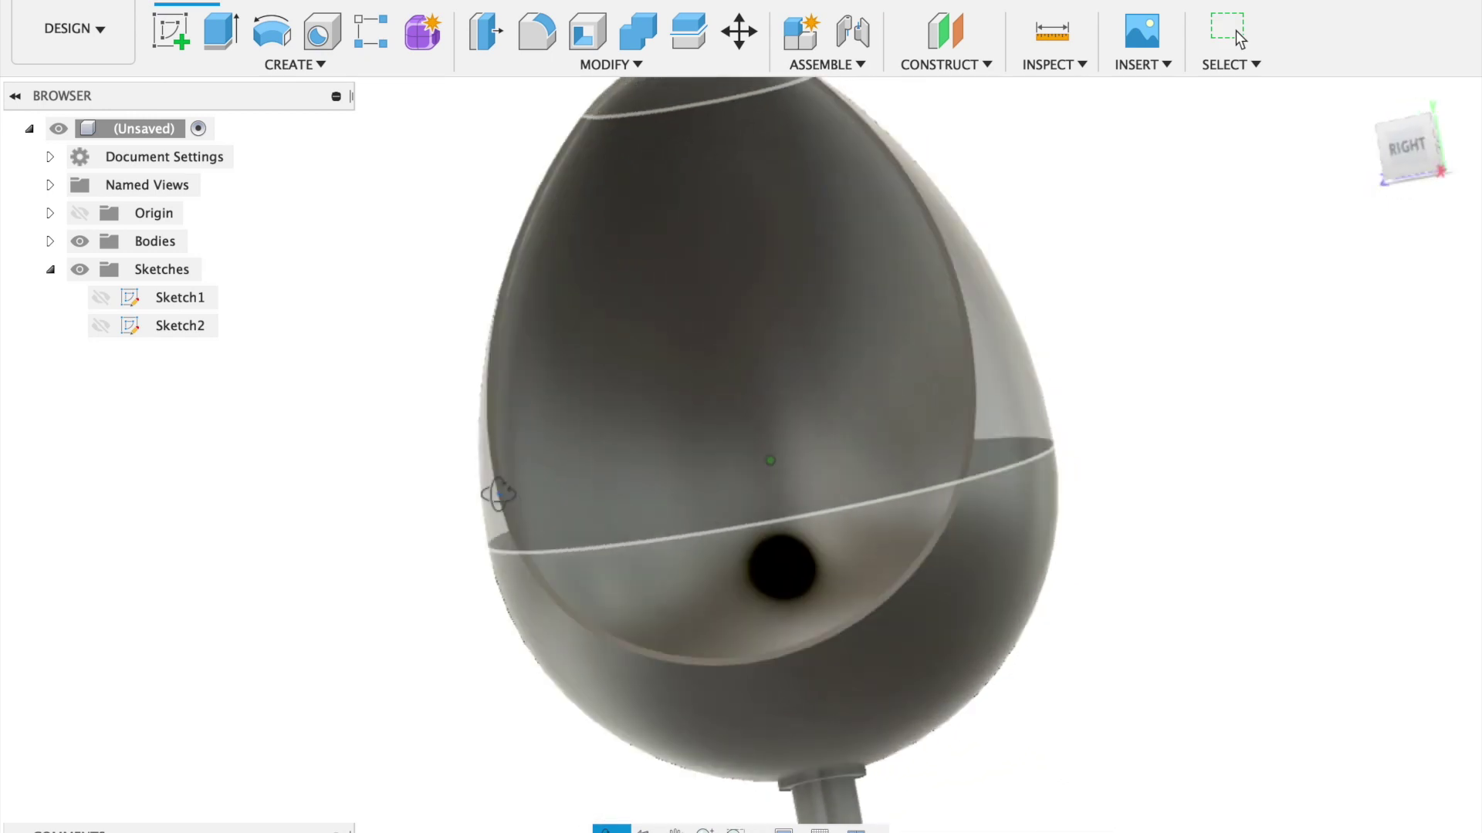
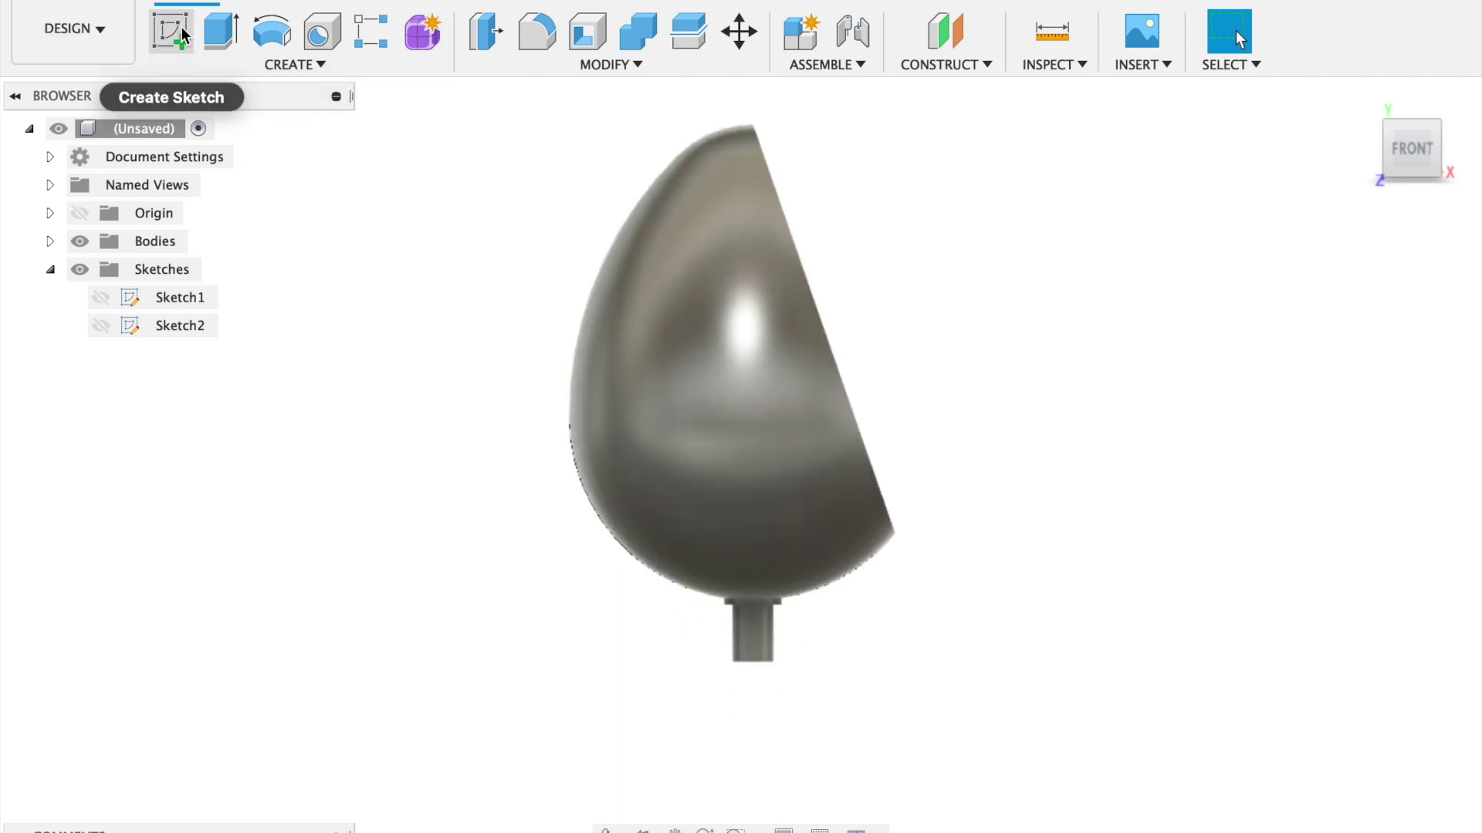
Create a sketch on the front plane for a base profile around the stem beneath the egg.
{"action": "scroll", "coordinate": [756, 694], "scroll_direction": "up", "scroll_amount": 2}
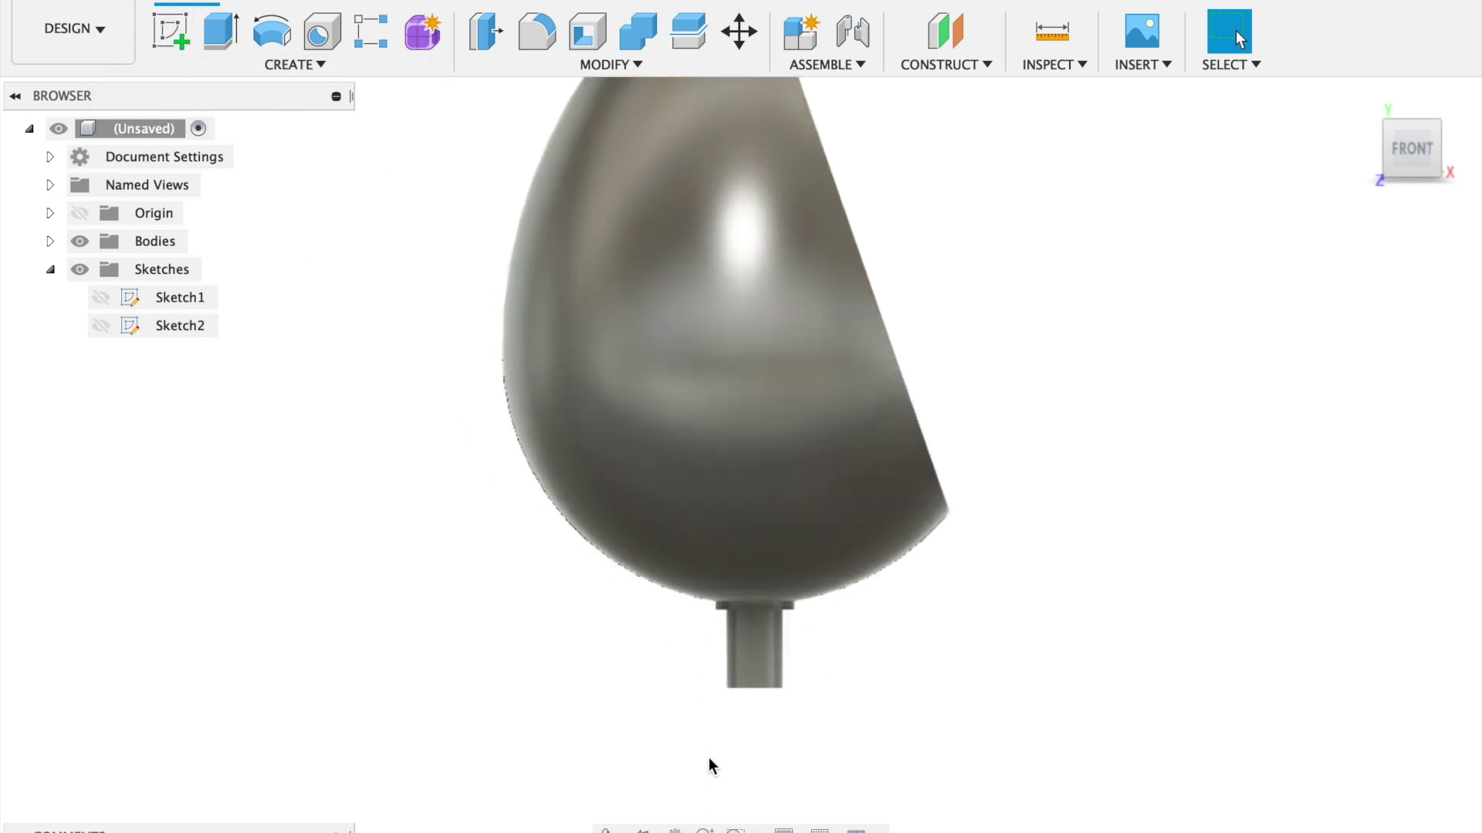
{"action": "scroll", "coordinate": [708, 764], "scroll_direction": "up", "scroll_amount": 2}
{"action": "left_click", "coordinate": [168, 32]}
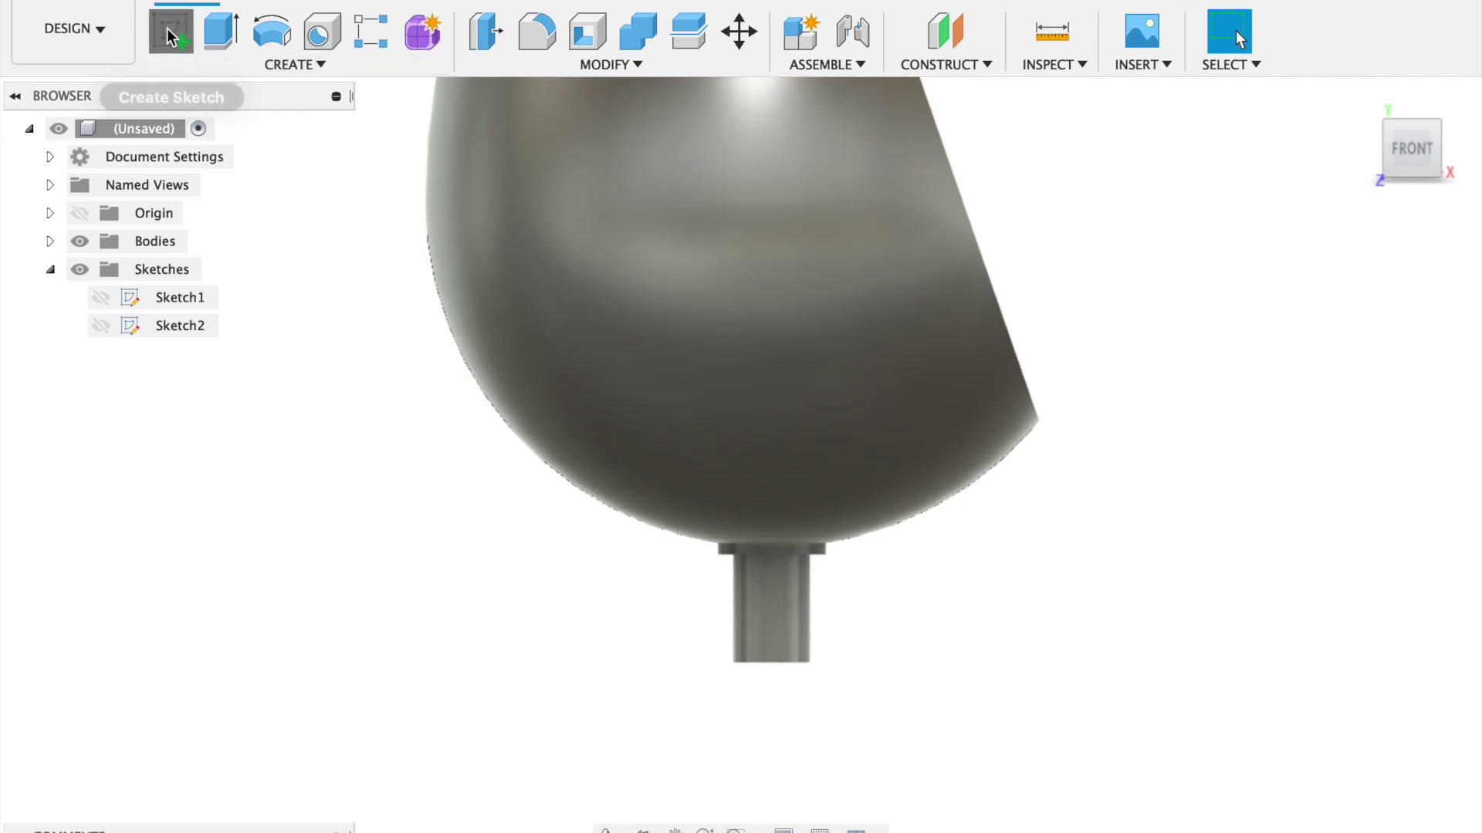
{"action": "left_click", "coordinate": [823, 185]}
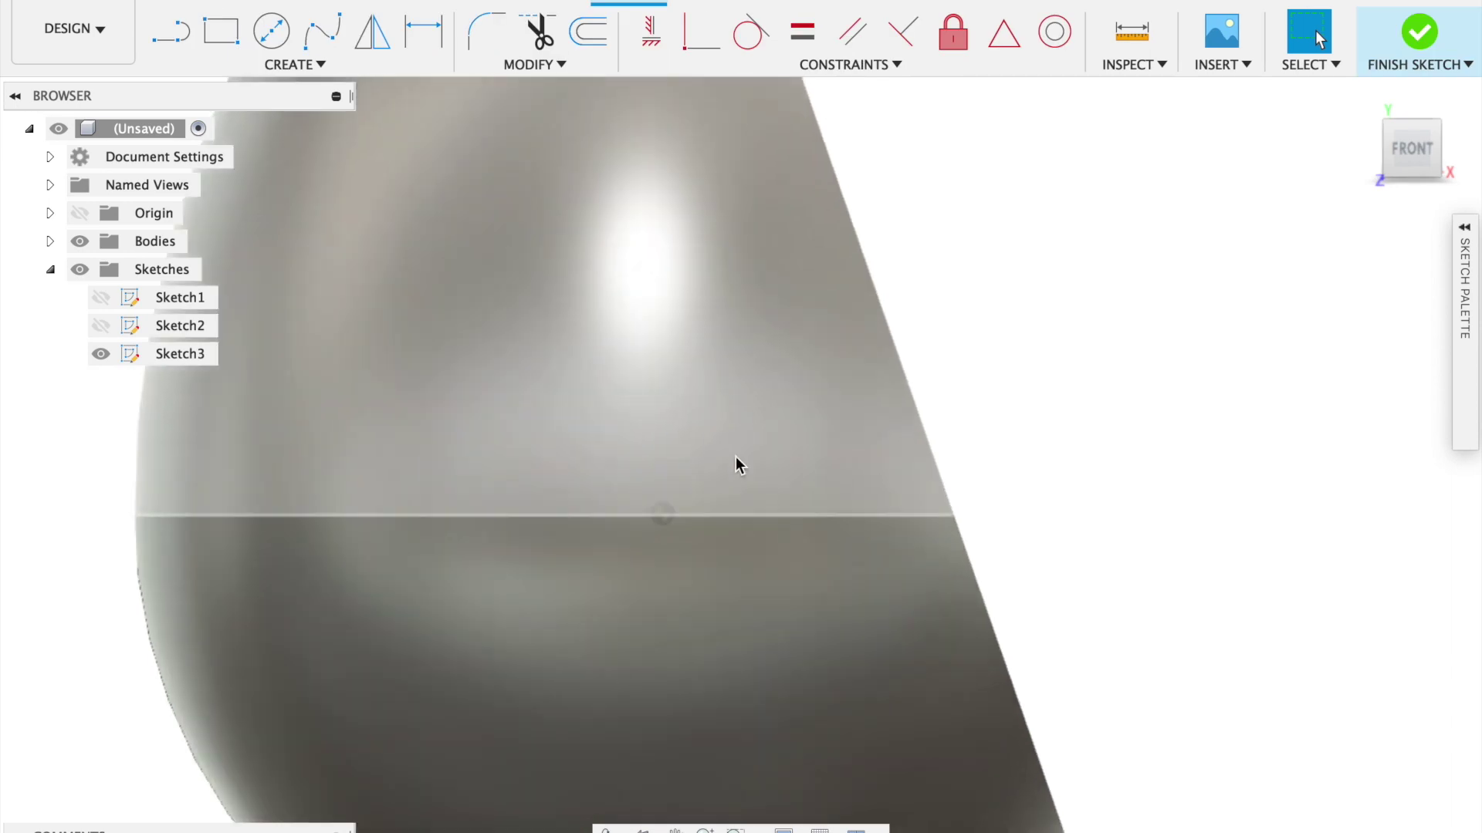
Draw a horizontal line along the collar's underside from the stem's rear edge out to the collar's outer corner.
{"action": "scroll", "coordinate": [668, 756], "scroll_direction": "up", "scroll_amount": 3}
{"action": "scroll", "coordinate": [673, 760], "scroll_direction": "up", "scroll_amount": 2}
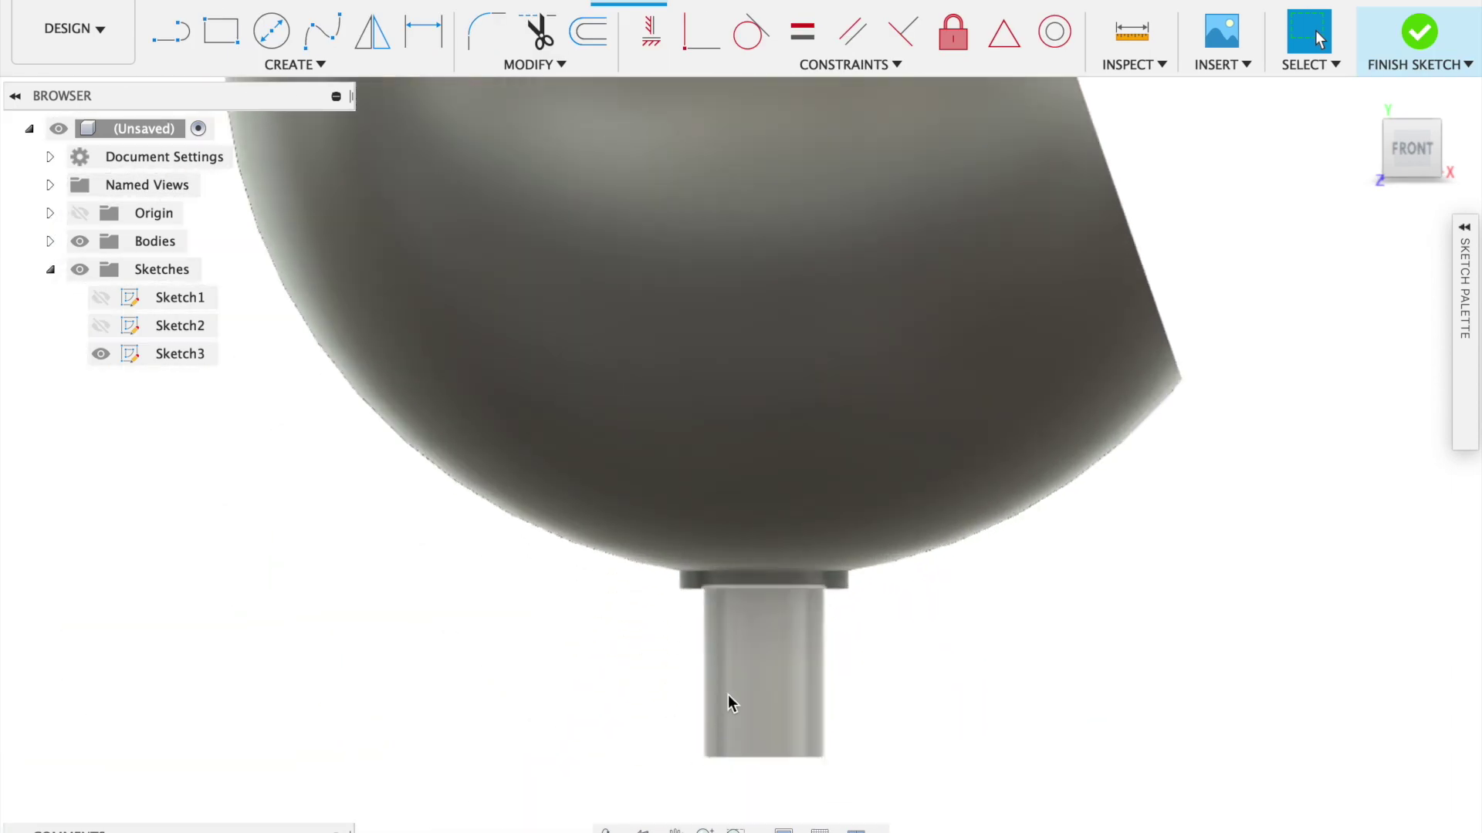
{"action": "middle_click_drag", "start_coordinate": [728, 695], "coordinate": [767, 522]}
{"action": "scroll", "coordinate": [817, 507], "scroll_direction": "down", "scroll_amount": 2}
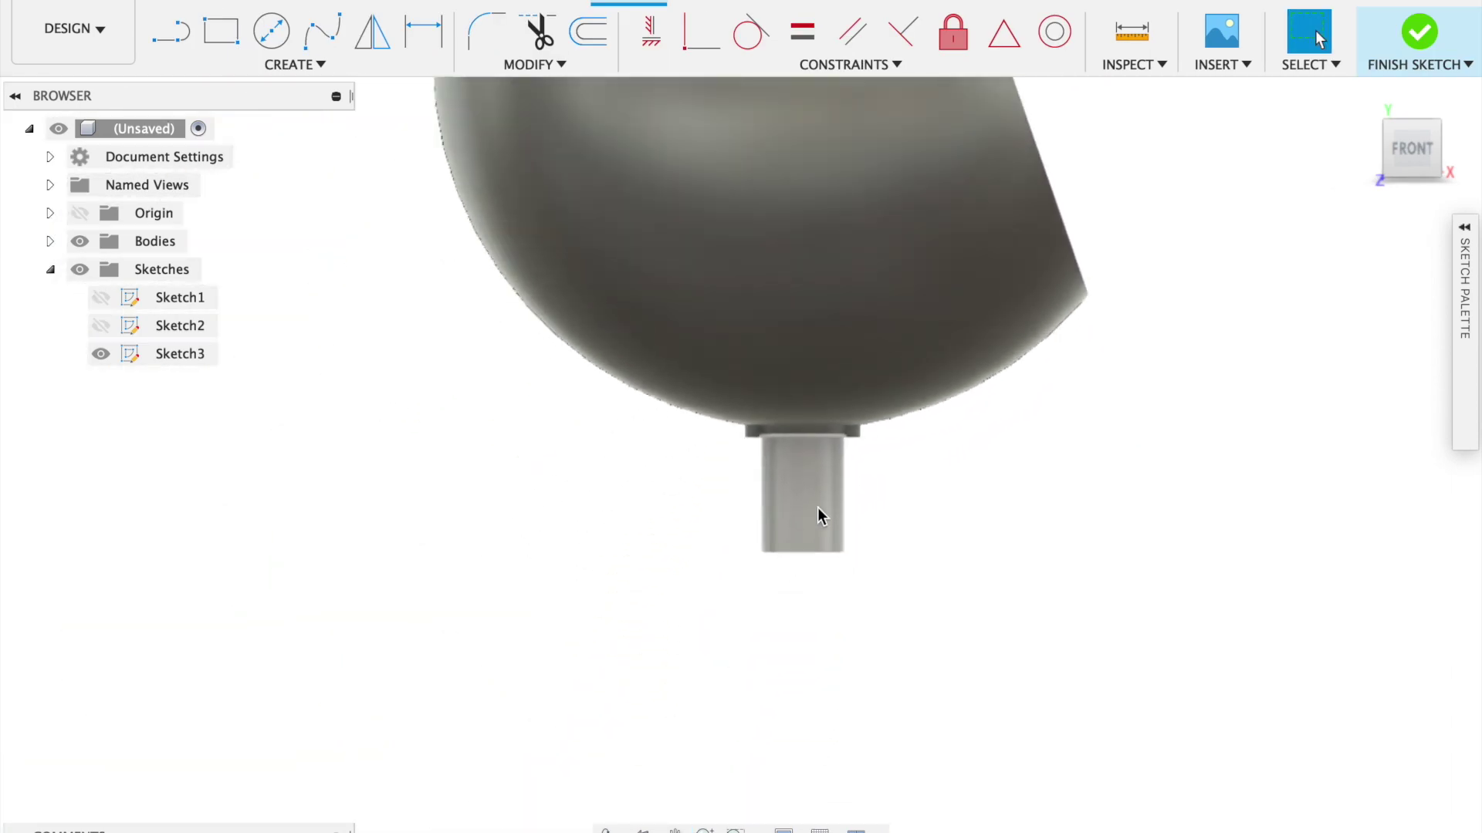
{"action": "left_click", "coordinate": [162, 34]}
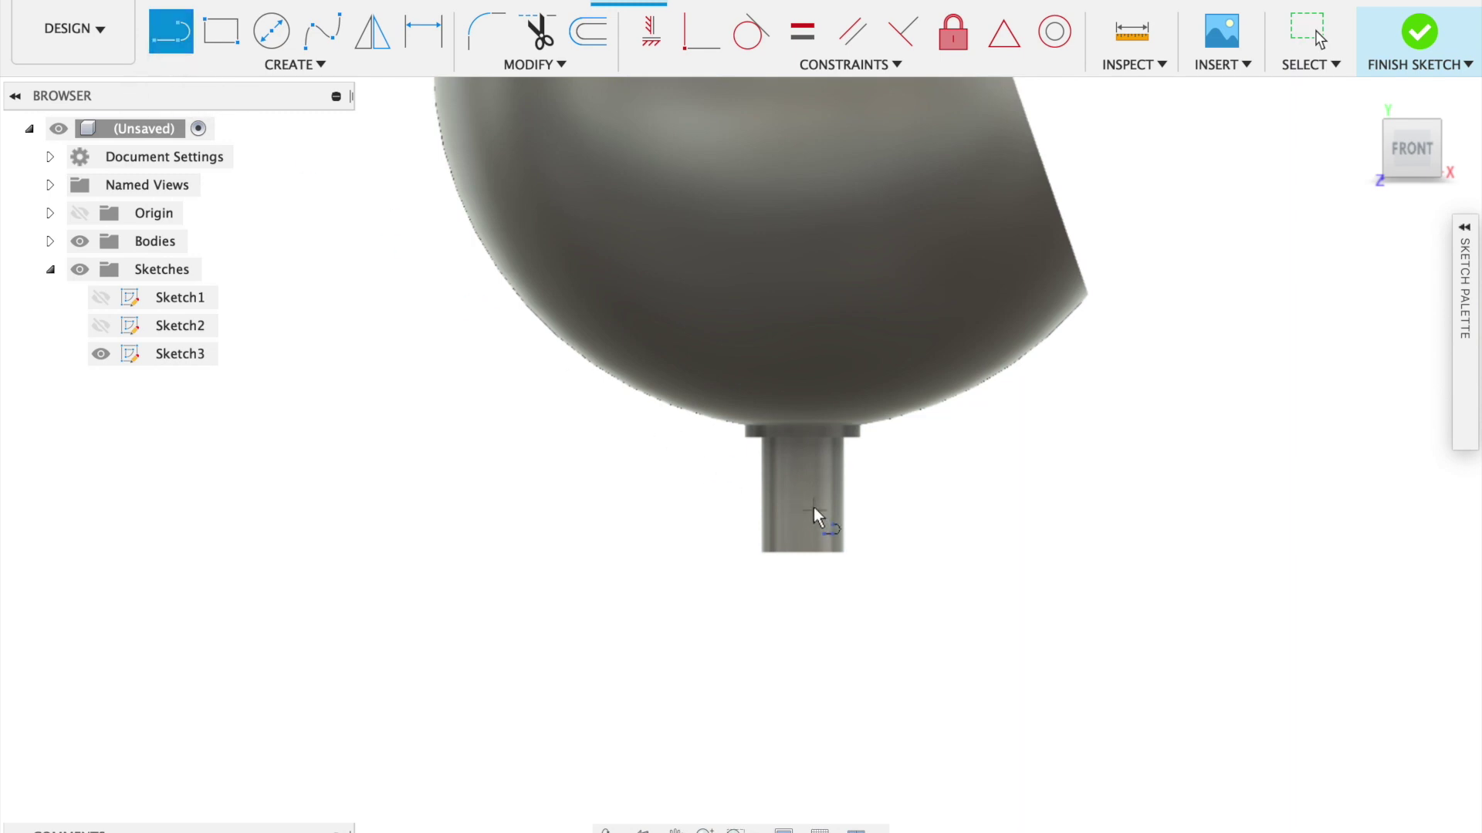
{"action": "scroll", "coordinate": [753, 492], "scroll_direction": "up", "scroll_amount": 4}
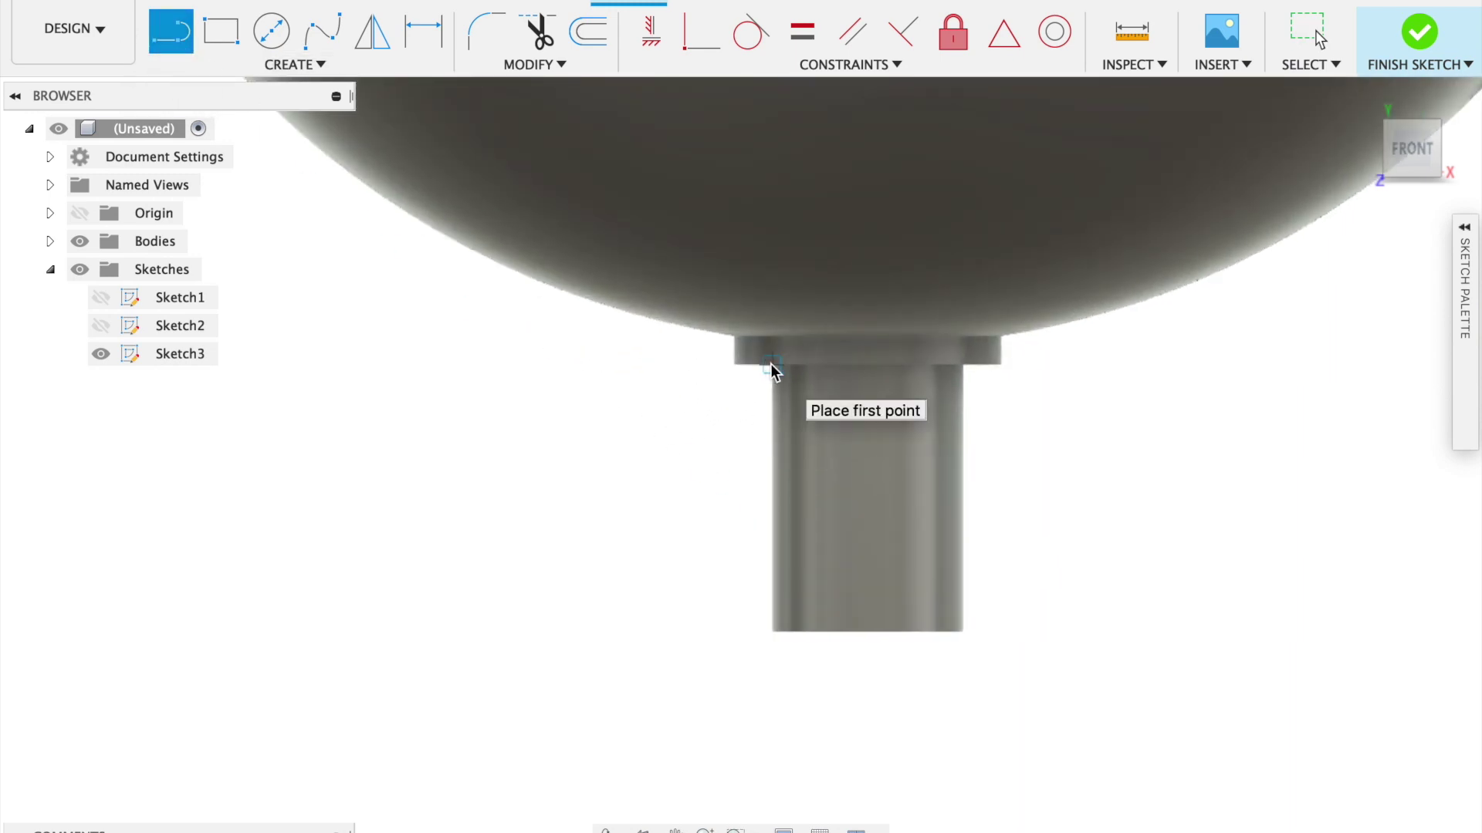
{"action": "left_click", "coordinate": [770, 363]}
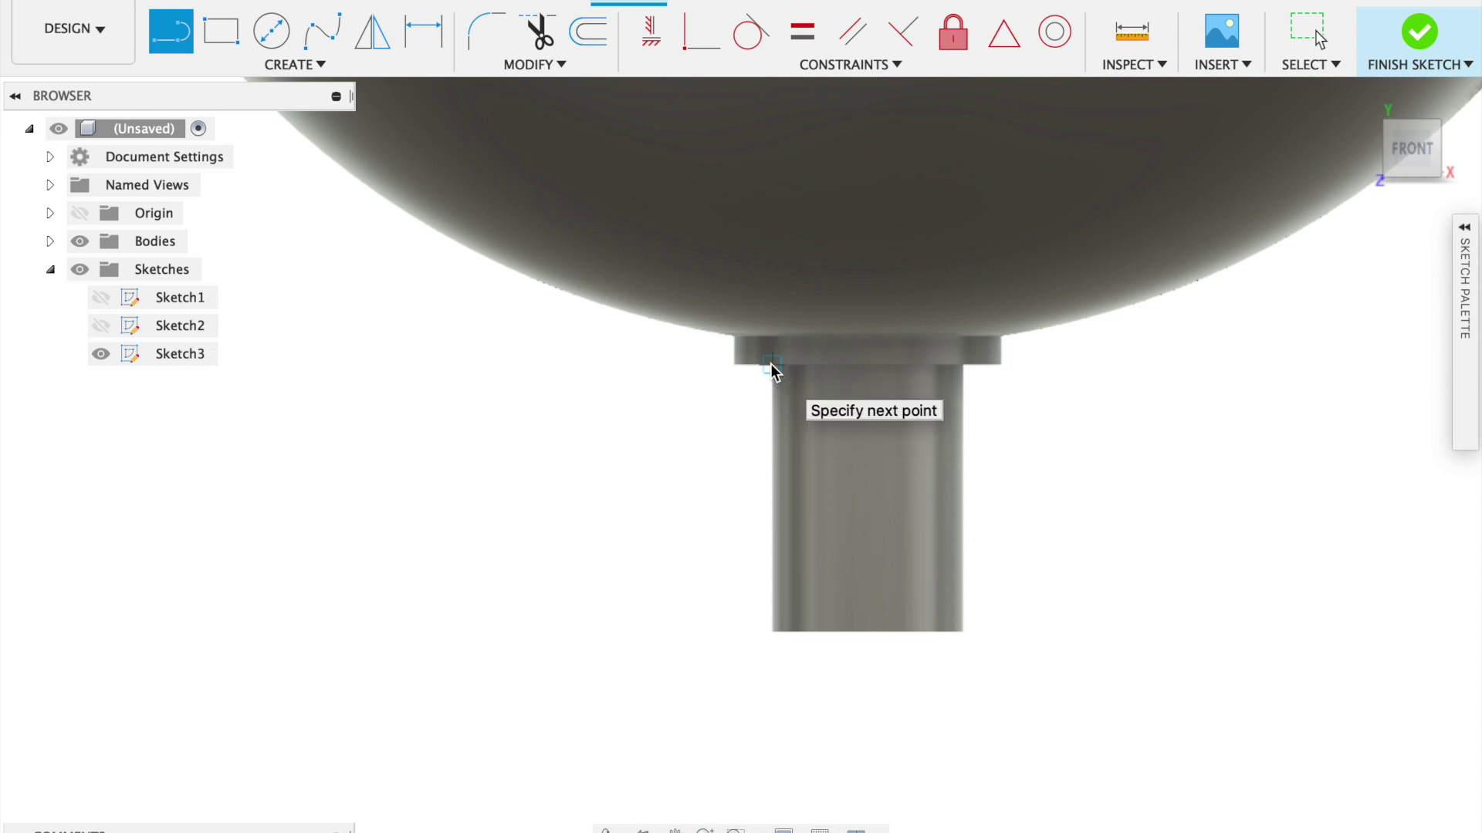
{"action": "scroll", "coordinate": [729, 365], "scroll_direction": "up", "scroll_amount": 2}
{"action": "left_click", "coordinate": [732, 368]}
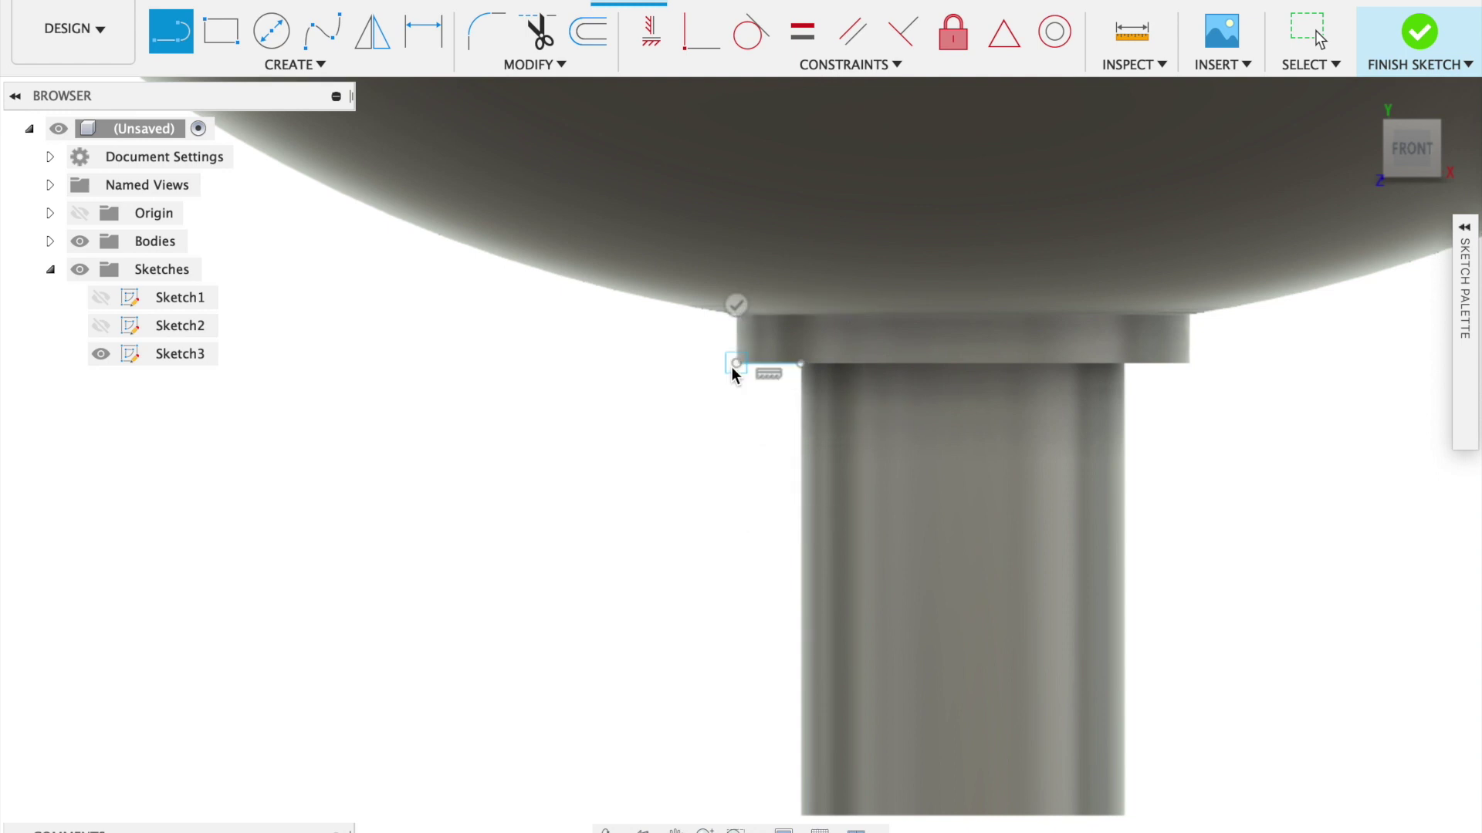
Draw a vertical line along the stem's rear side between its bottom corner and the collar's underside.
{"action": "left_click", "coordinate": [799, 366]}
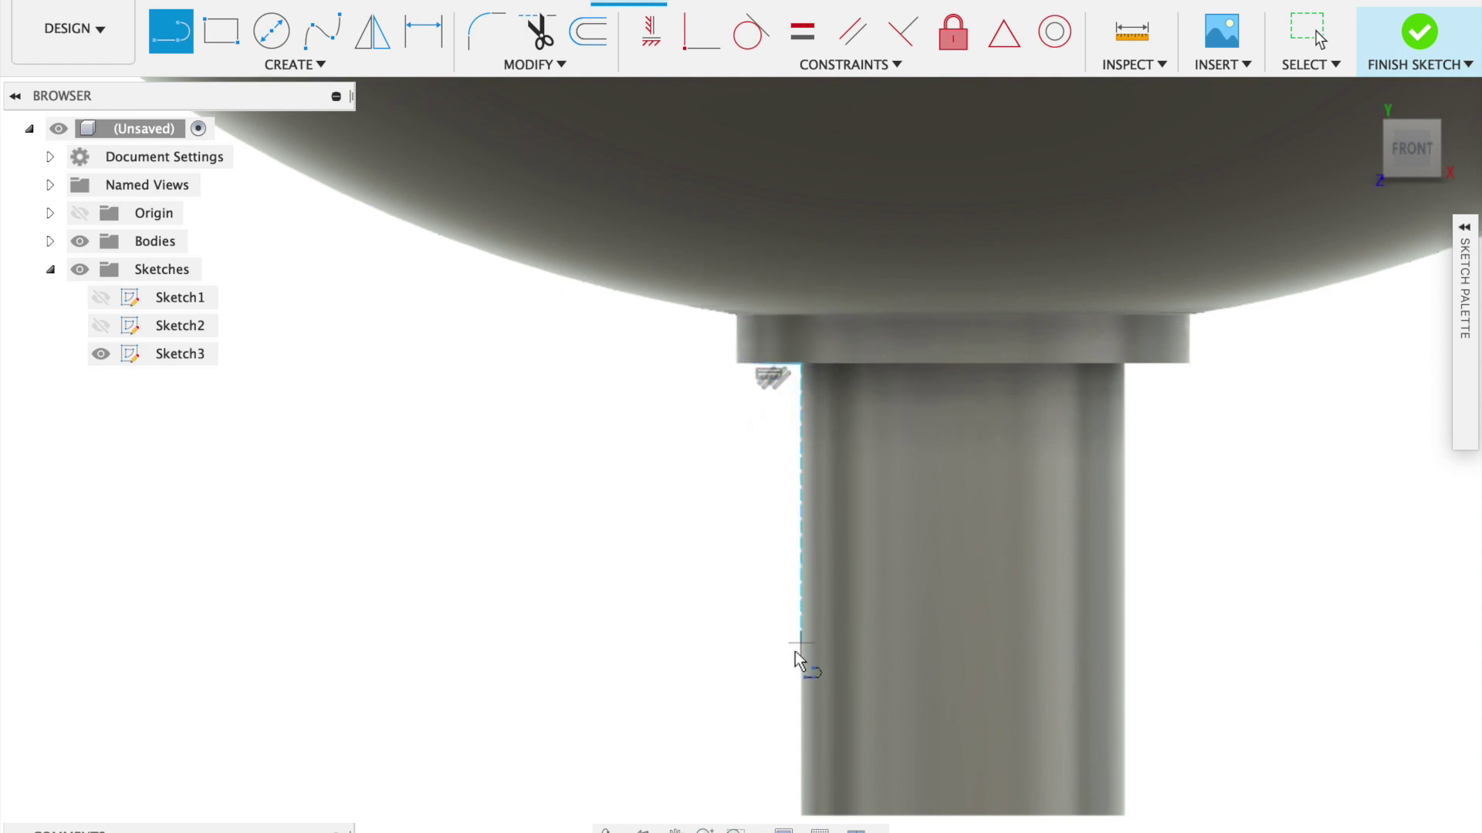
{"action": "left_click", "coordinate": [796, 815]}
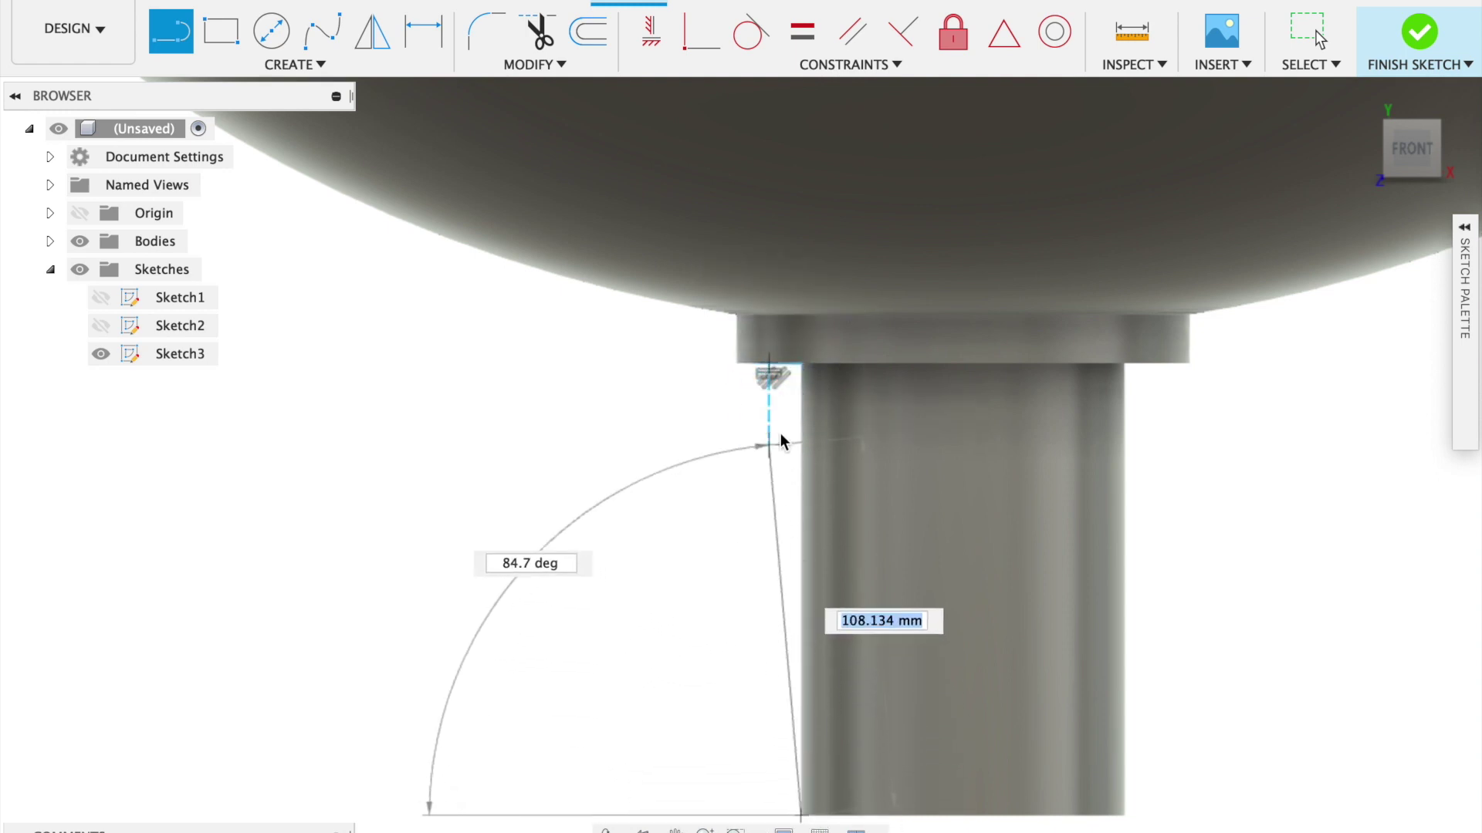
{"action": "left_click", "coordinate": [807, 369]}
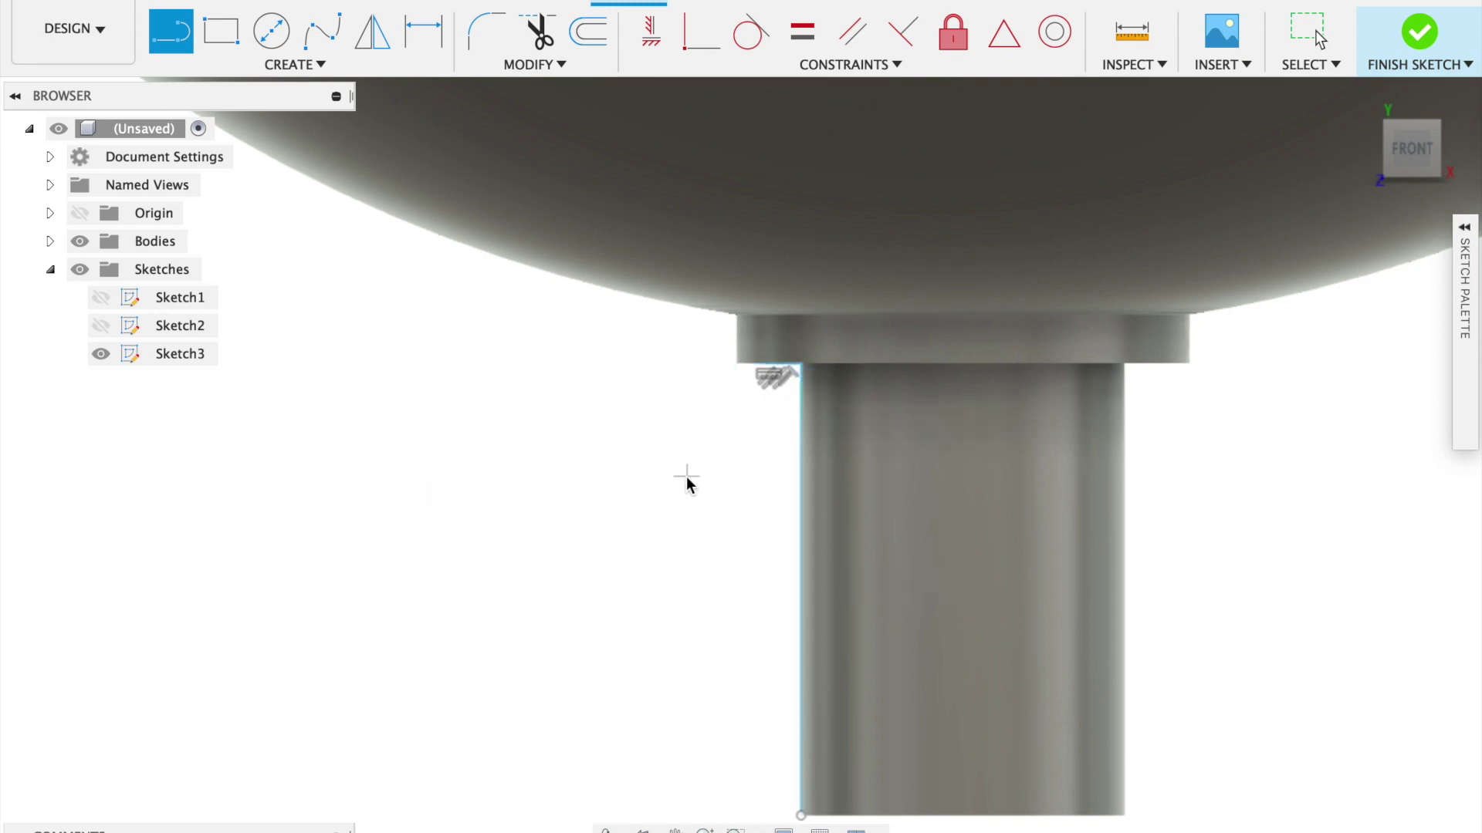
Draw a 50 mm line along the stem's bottom edge to its centre, and a 75 mm line straight down from there.
{"action": "scroll", "coordinate": [689, 475], "scroll_direction": "down", "scroll_amount": 4}
{"action": "scroll", "coordinate": [774, 682], "scroll_direction": "up", "scroll_amount": 4}
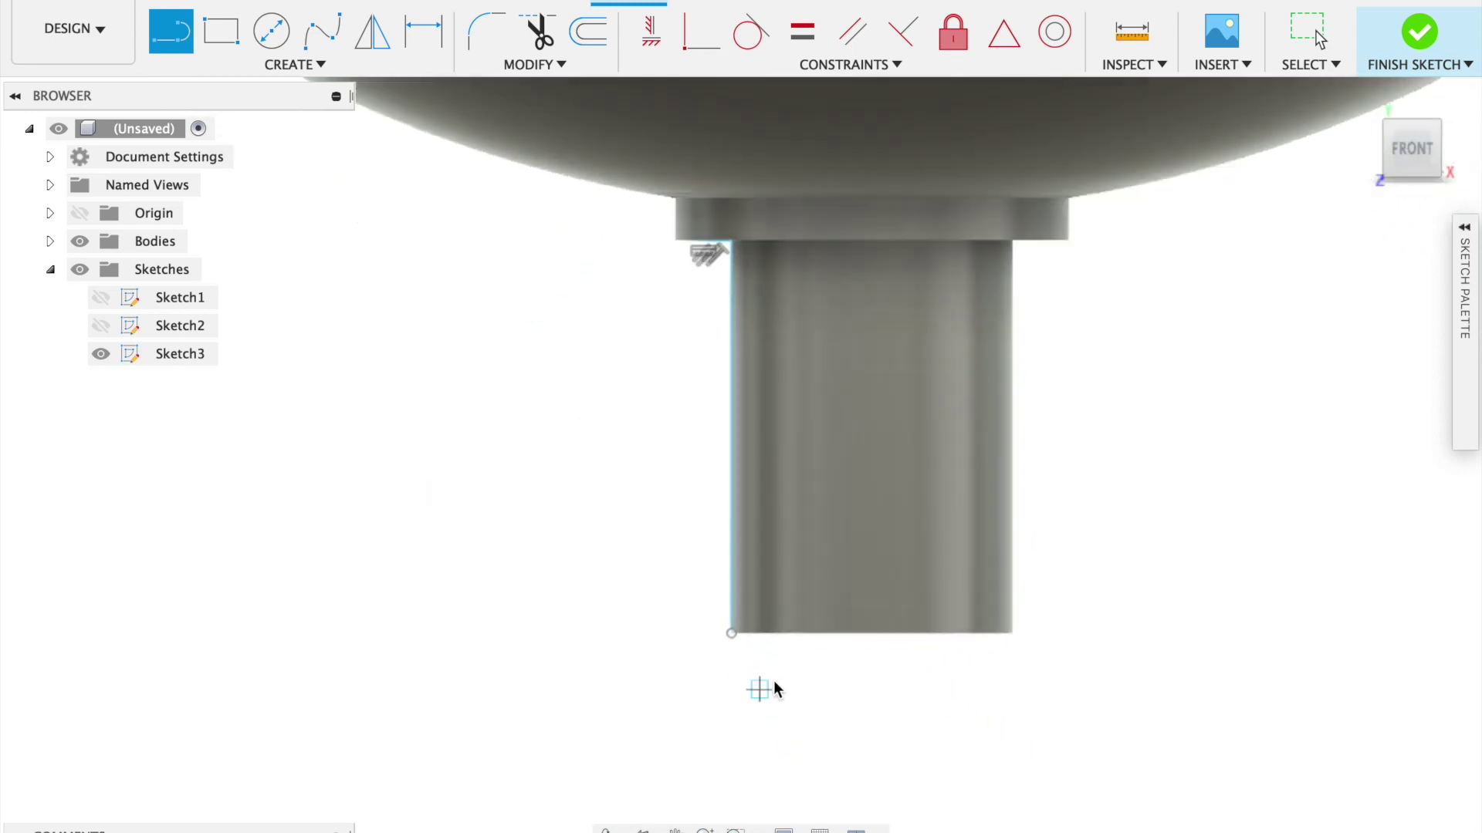
{"action": "left_click", "coordinate": [730, 633]}
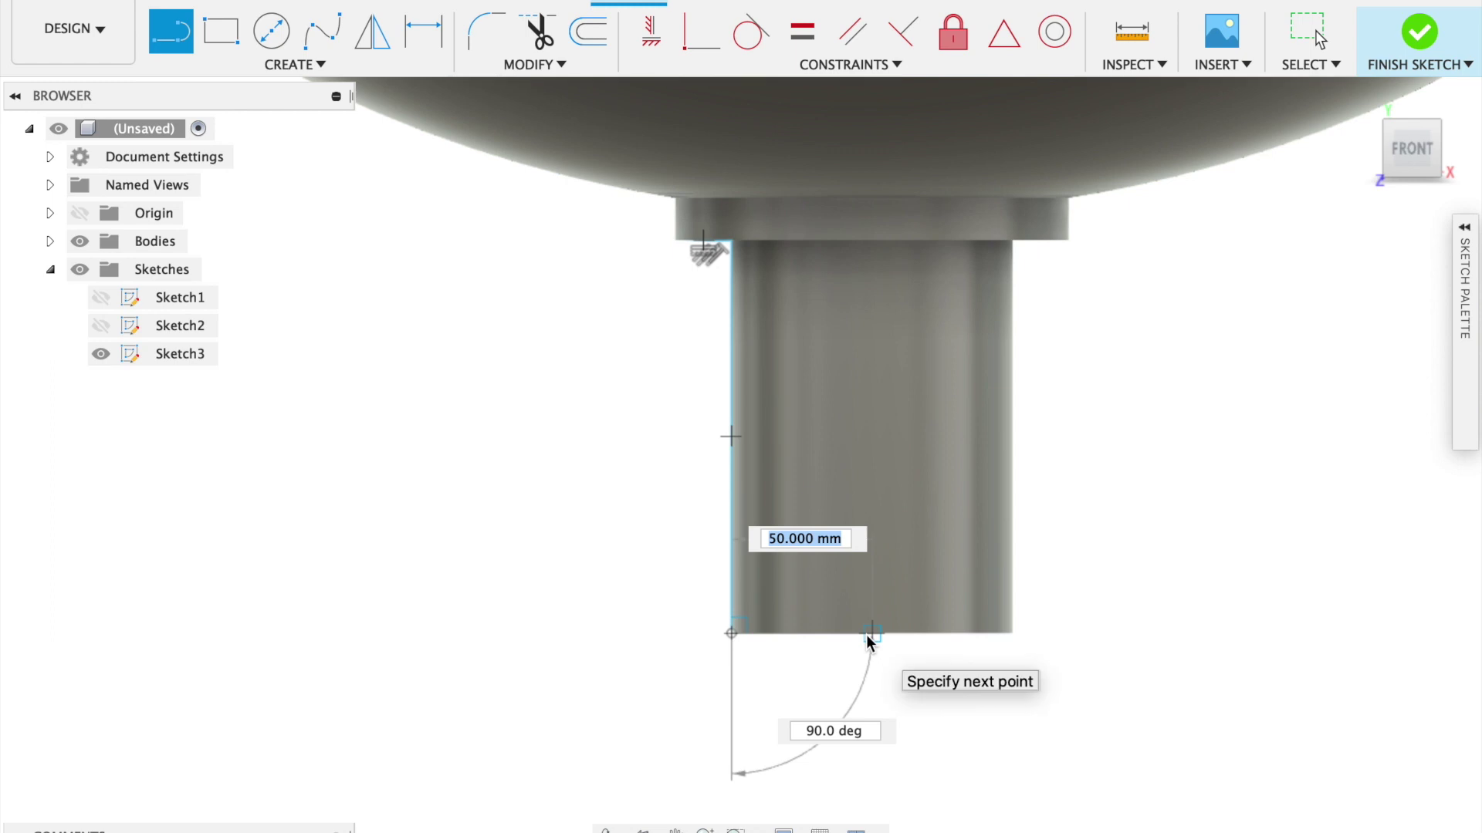
{"action": "left_click", "coordinate": [865, 635]}
{"action": "scroll", "coordinate": [882, 721], "scroll_direction": "down", "scroll_amount": 2}
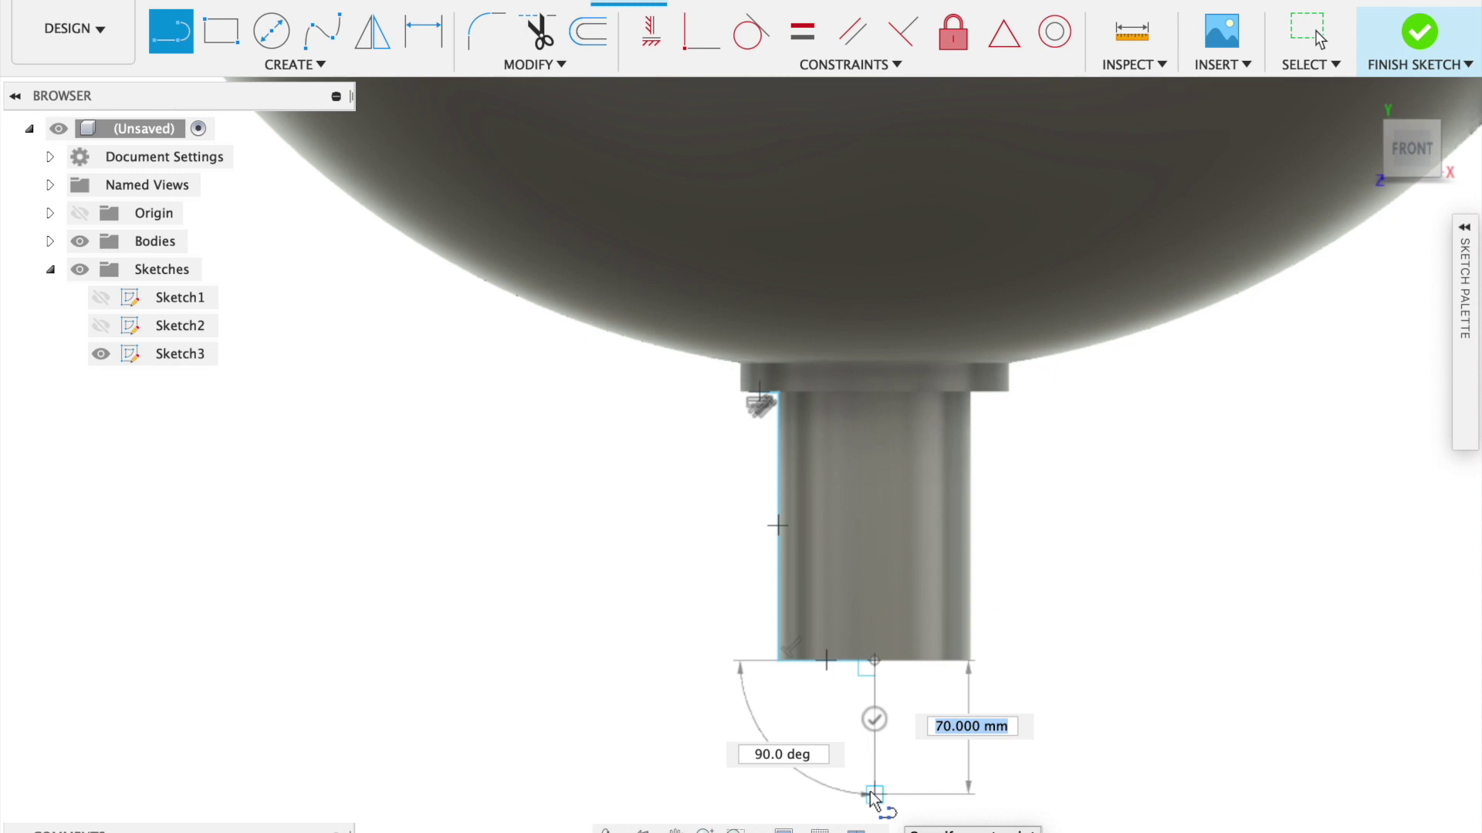
{"action": "type", "text": "75"}
{"action": "key", "text": "Return"}
{"action": "key", "text": "Escape"}
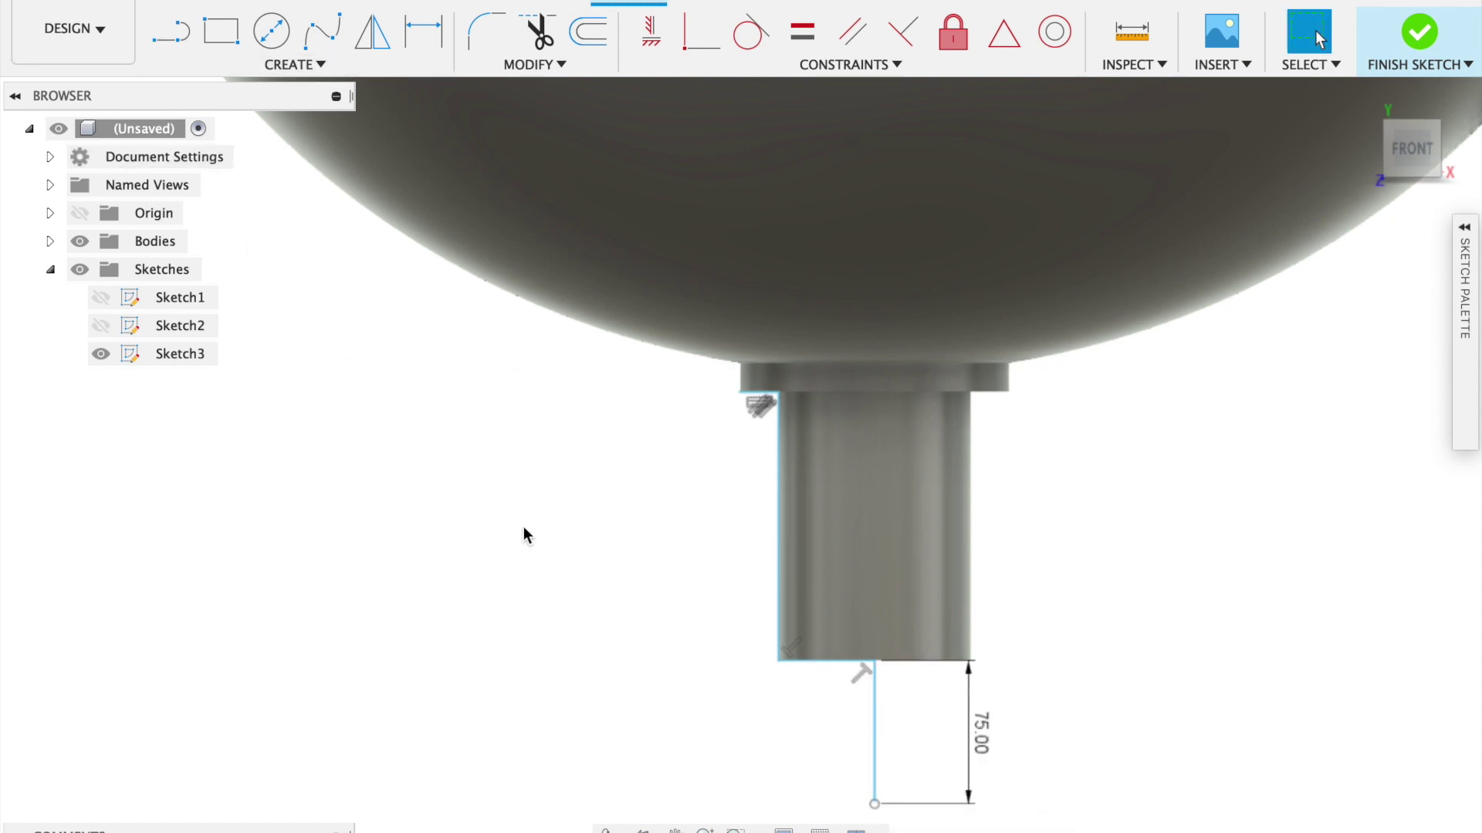
Draw a 350 mm horizontal line from the lower end of the 75 mm line toward the chair's back.
{"action": "key", "text": "l"}
{"action": "left_click", "coordinate": [875, 804]}
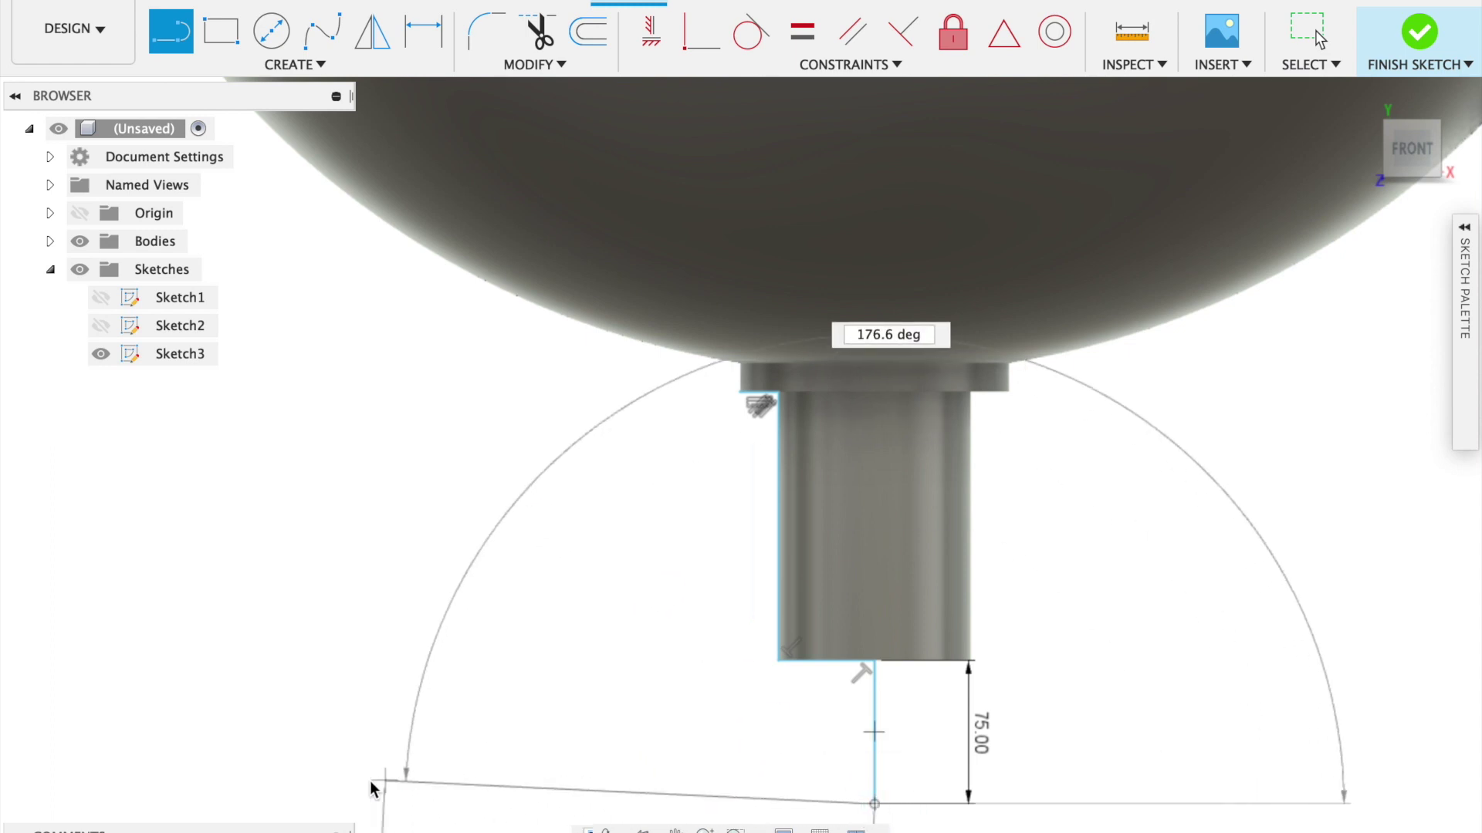
{"action": "scroll", "coordinate": [357, 800], "scroll_direction": "up", "scroll_amount": 2}
{"action": "middle_click_drag", "start_coordinate": [387, 784], "coordinate": [361, 520]}
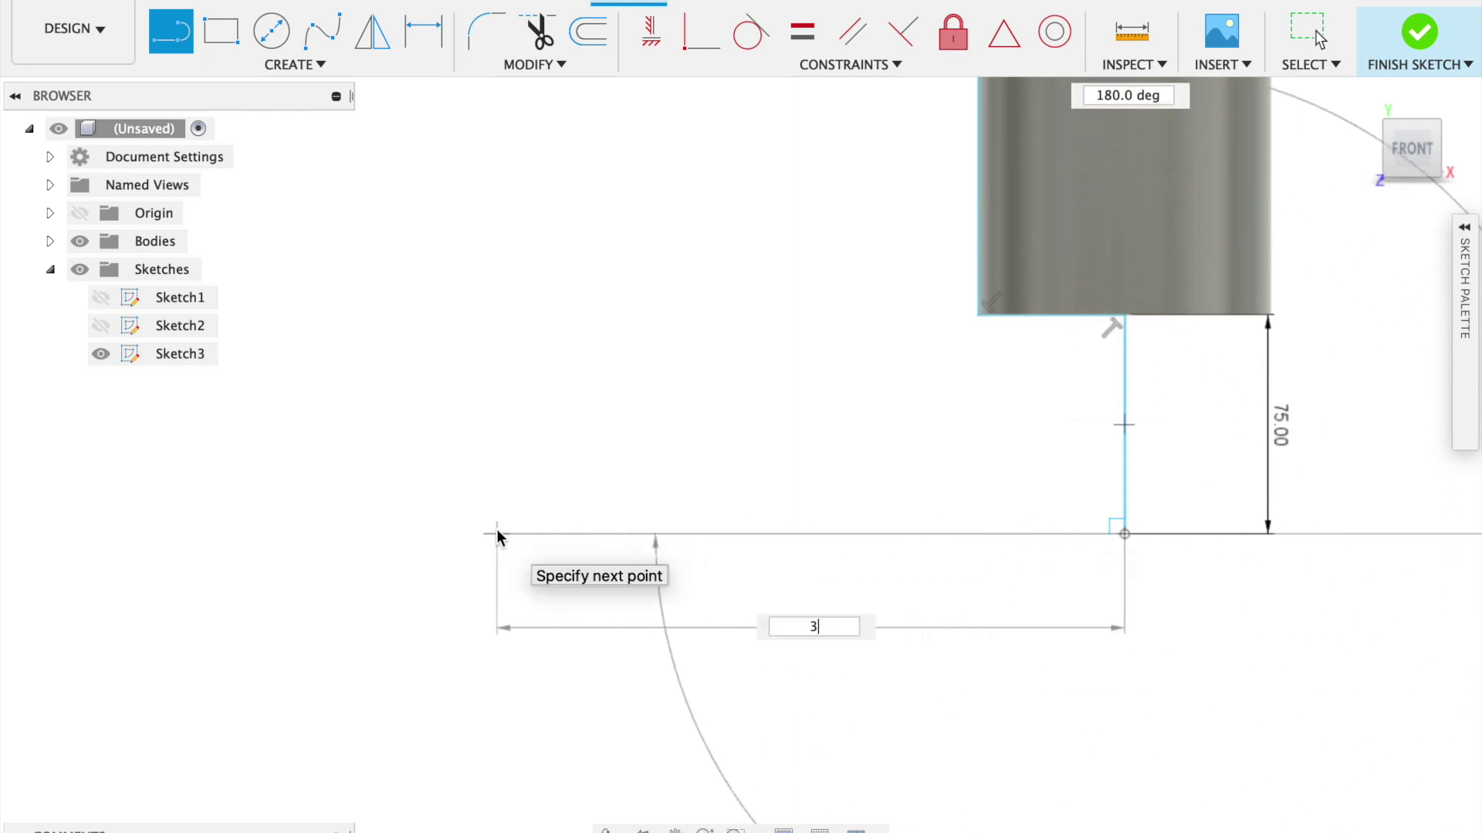
{"action": "key", "text": "Return"}
{"action": "key", "text": "Escape"}
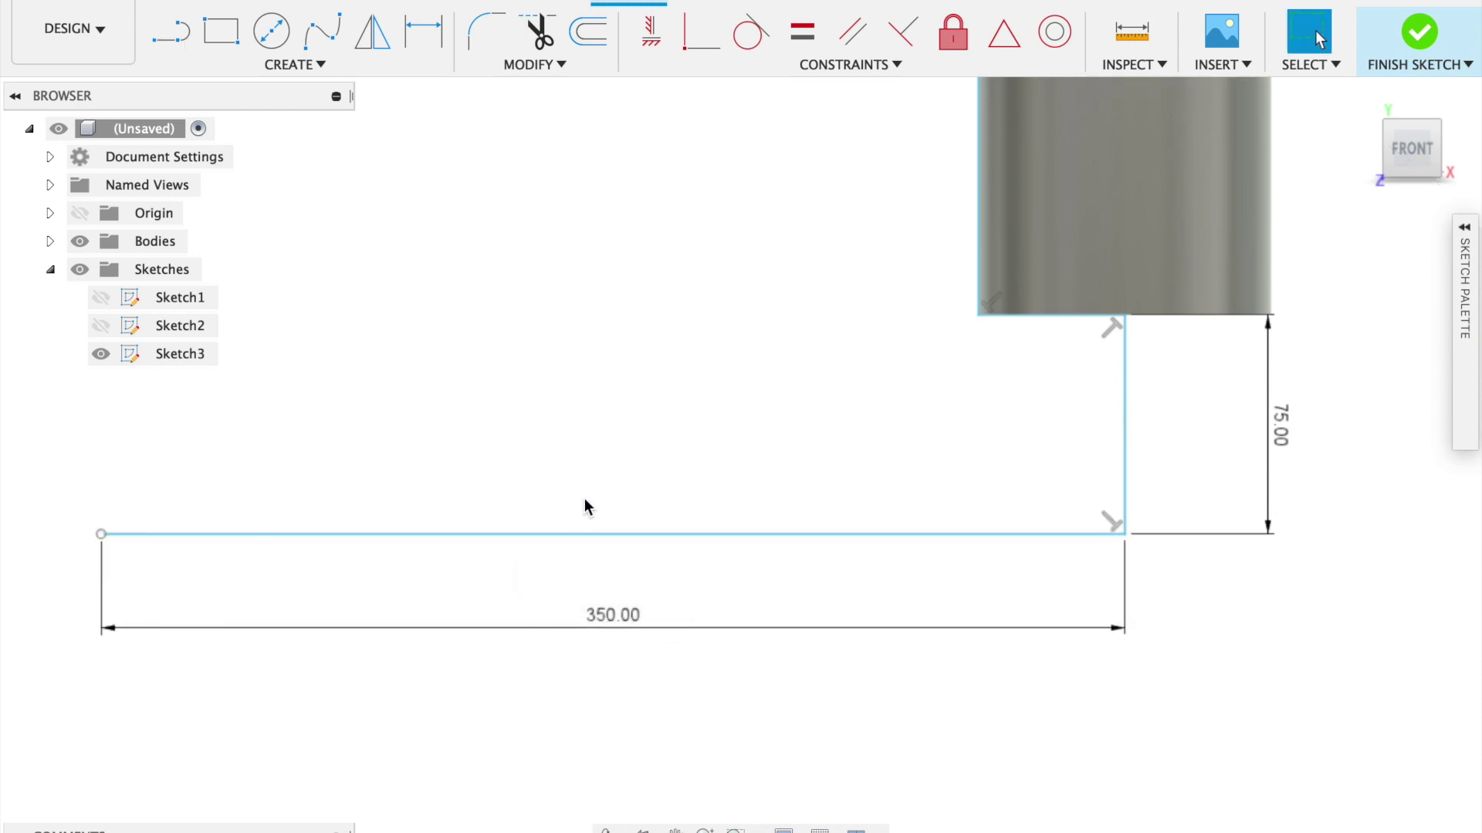
Draw a 20 mm vertical line upward from the outer end of the 350 mm base line.
{"action": "scroll", "coordinate": [748, 437], "scroll_direction": "down", "scroll_amount": 1}
{"action": "scroll", "coordinate": [748, 436], "scroll_direction": "down", "scroll_amount": 2}
{"action": "scroll", "coordinate": [724, 384], "scroll_direction": "up", "scroll_amount": 1}
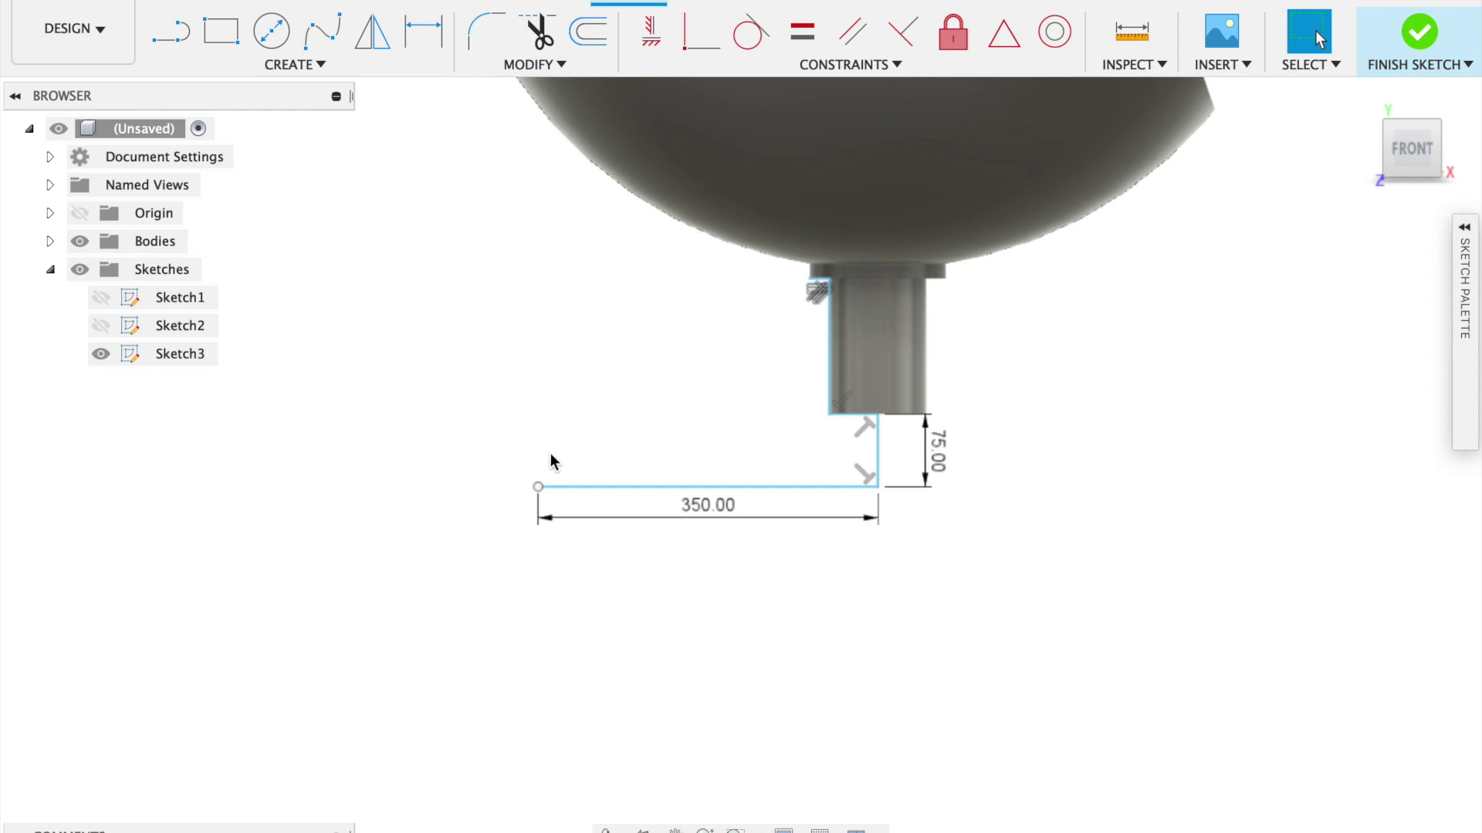
{"action": "key", "text": "l"}
{"action": "left_click", "coordinate": [539, 487]}
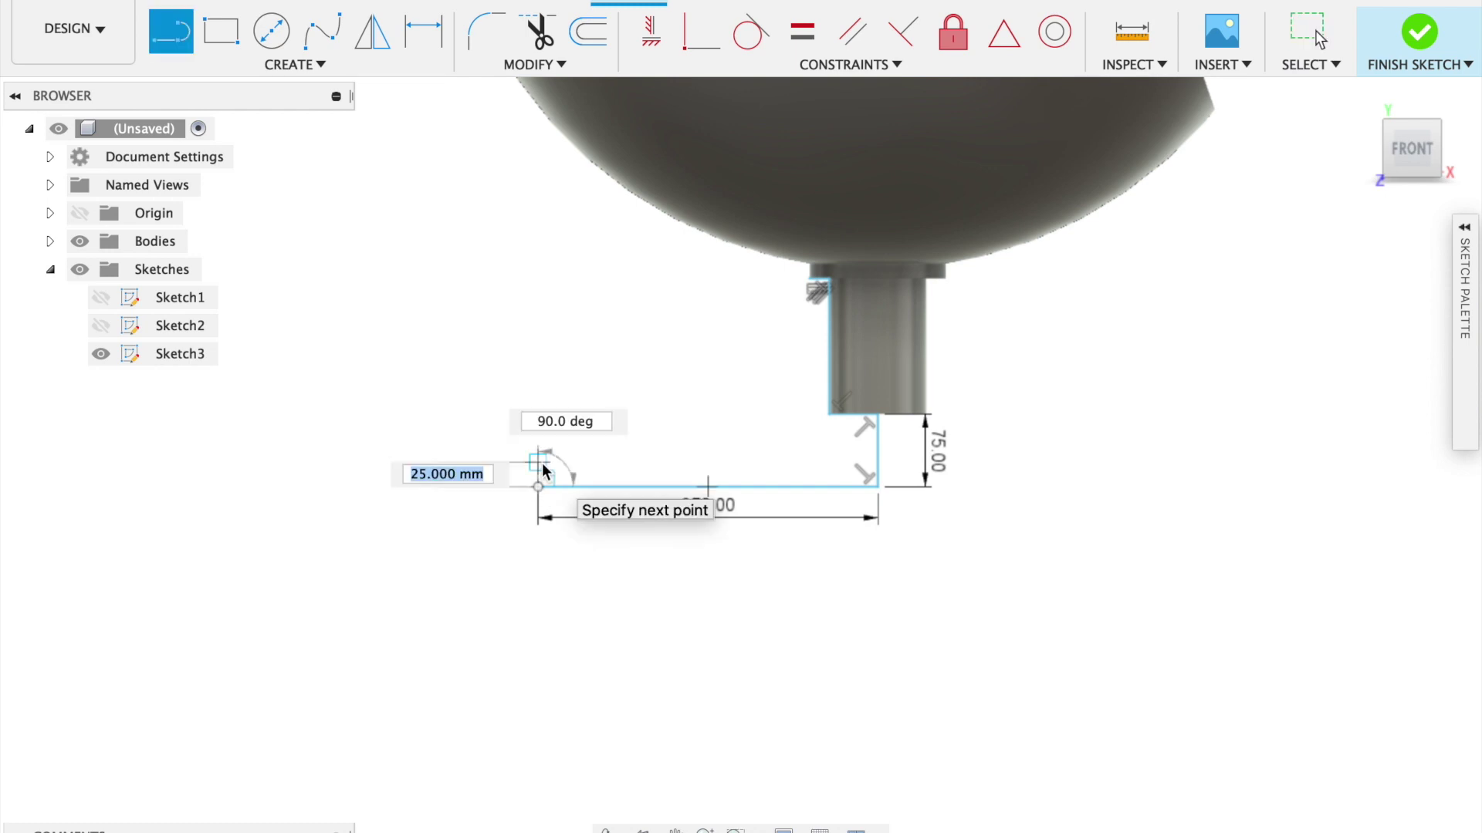
{"action": "key", "text": "Return"}
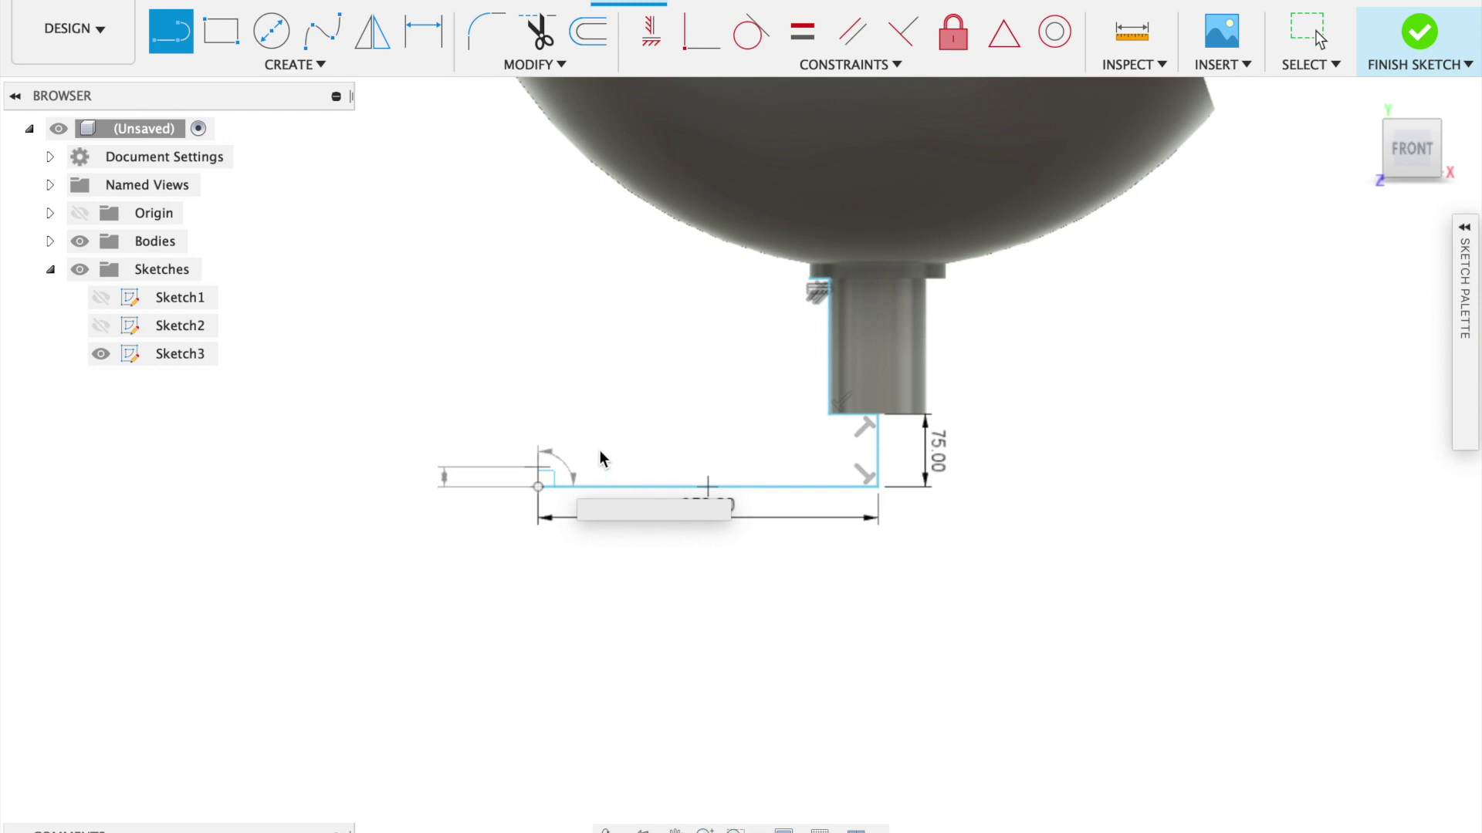
{"action": "key", "text": "Escape"}
{"action": "scroll", "coordinate": [599, 452], "scroll_direction": "up", "scroll_amount": 3}
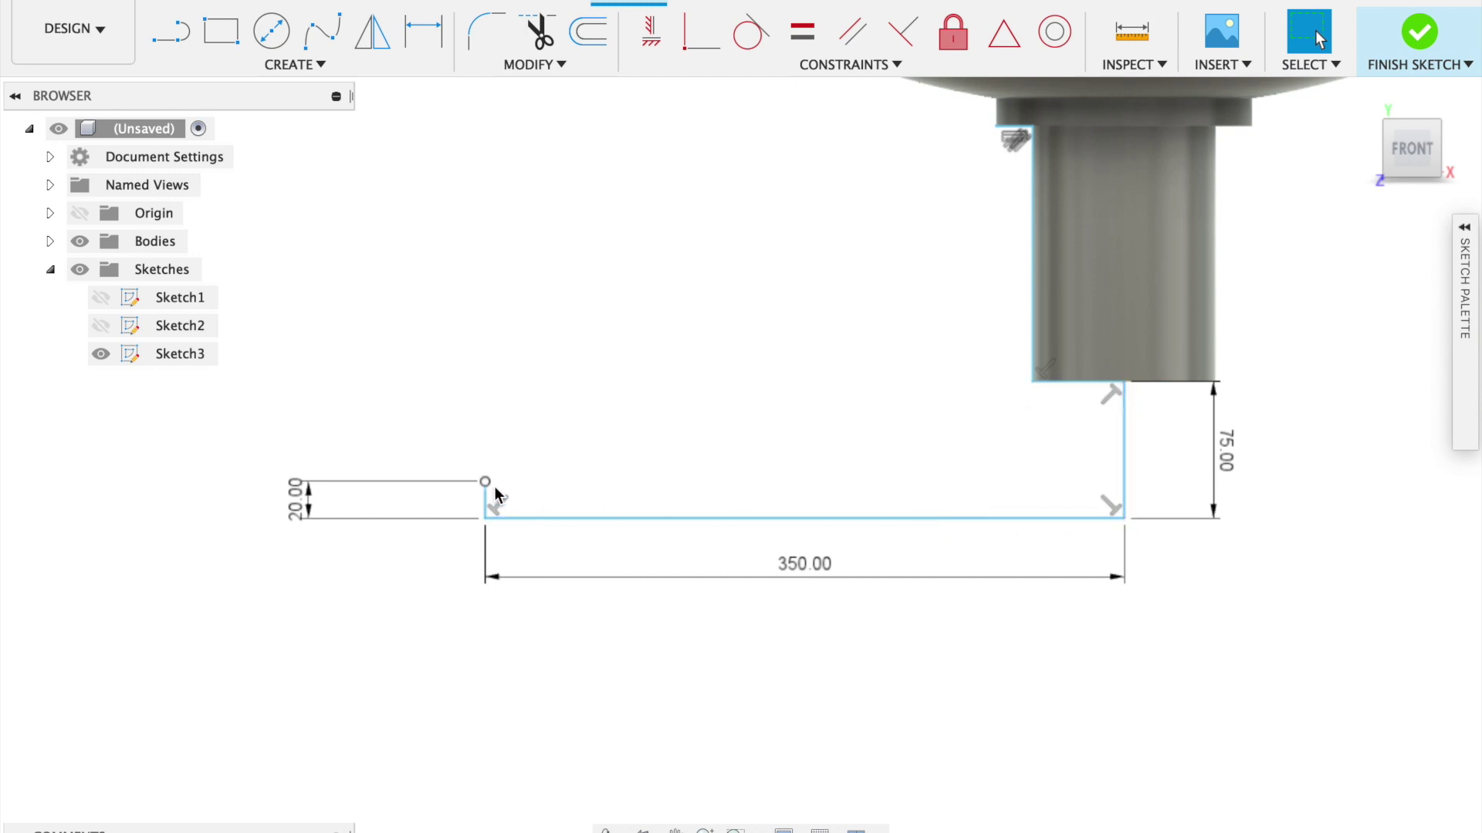
Draw an ellipse centred above the 20 mm line and level with the collar's underside, passing through the collar's outer corner and that line's top end.
{"action": "scroll", "coordinate": [721, 431], "scroll_direction": "down", "scroll_amount": 2}
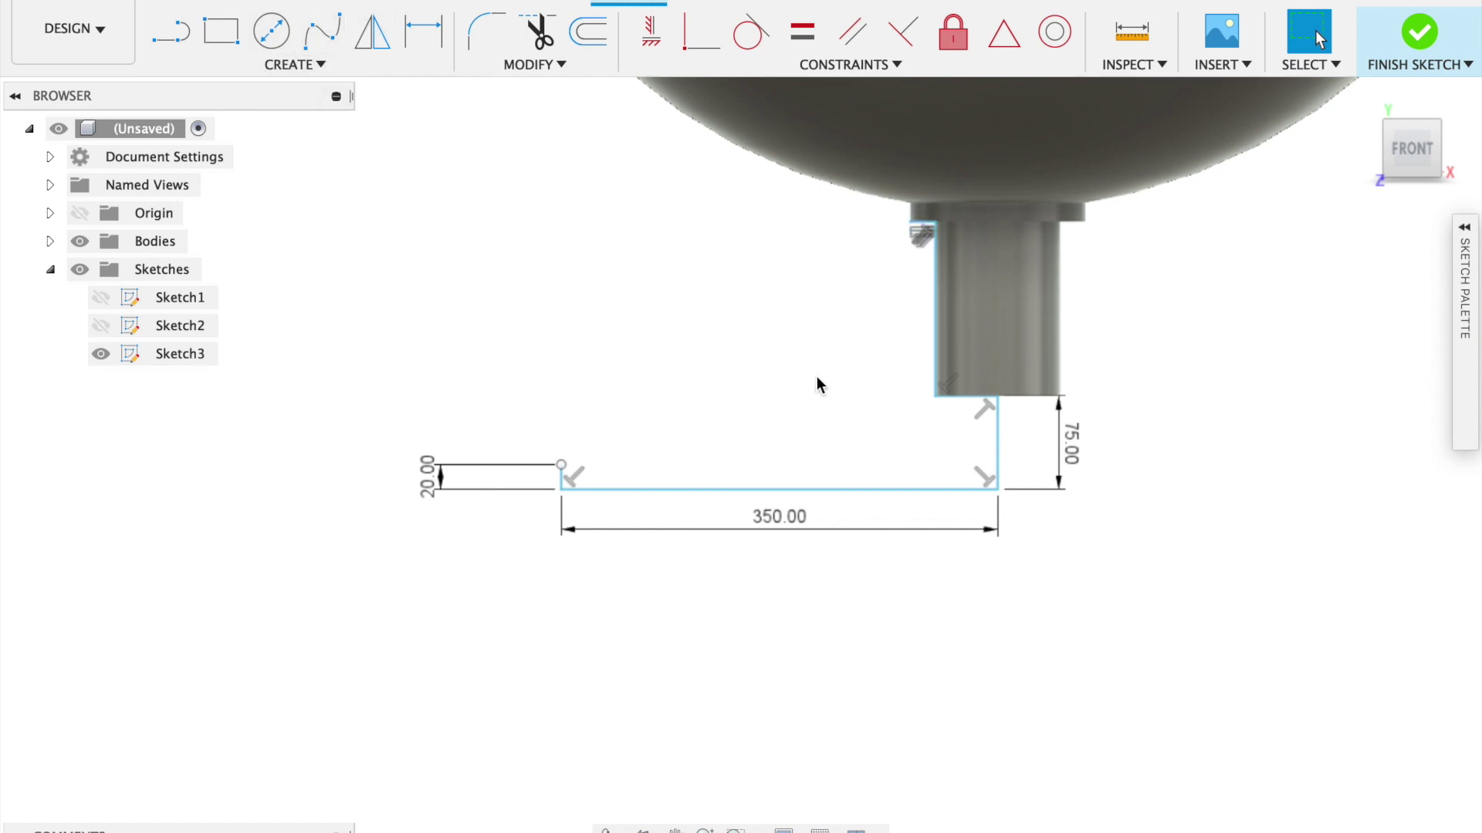
{"action": "left_click", "coordinate": [318, 65]}
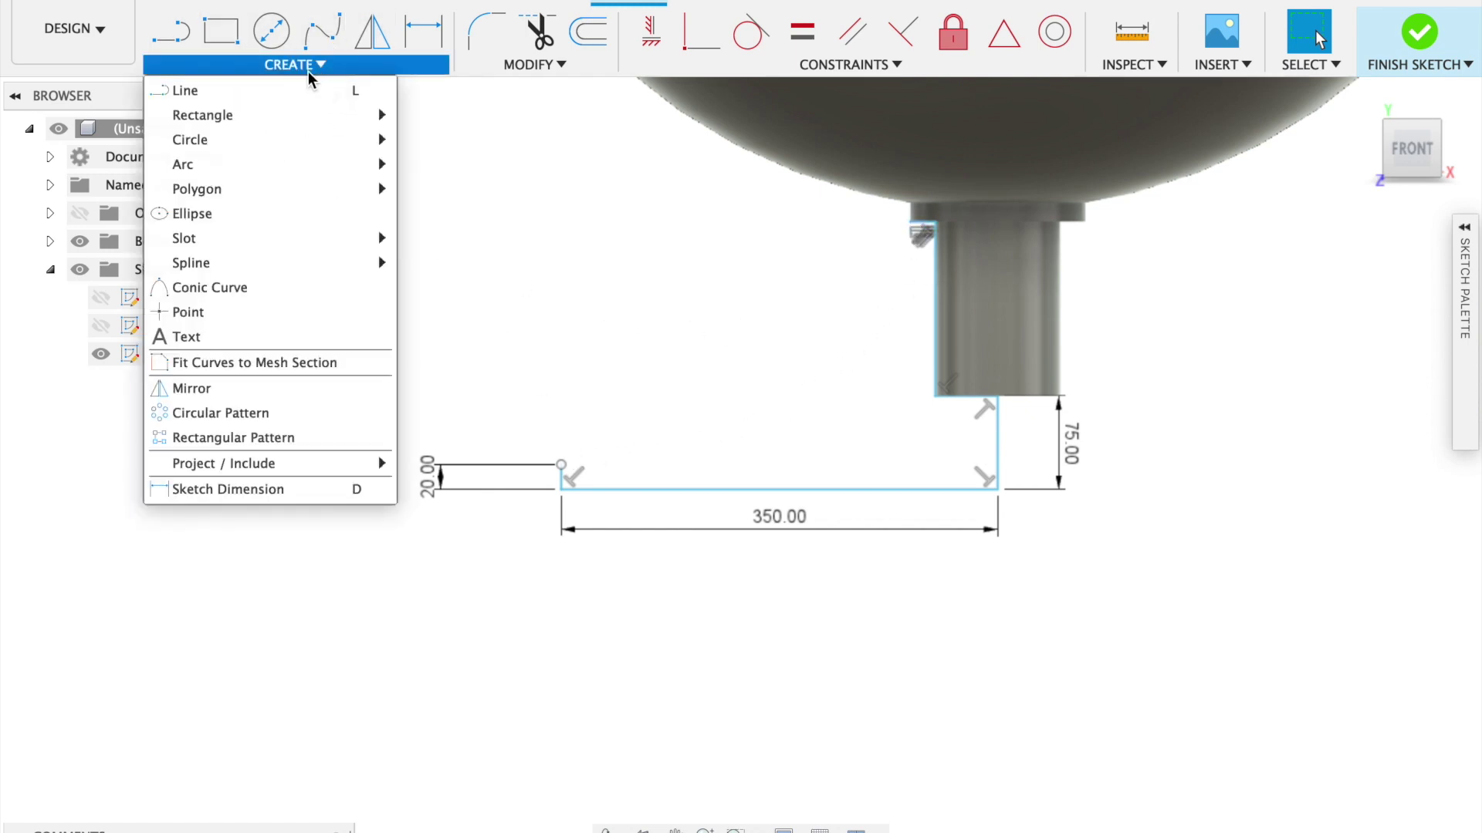
{"action": "left_click", "coordinate": [193, 222]}
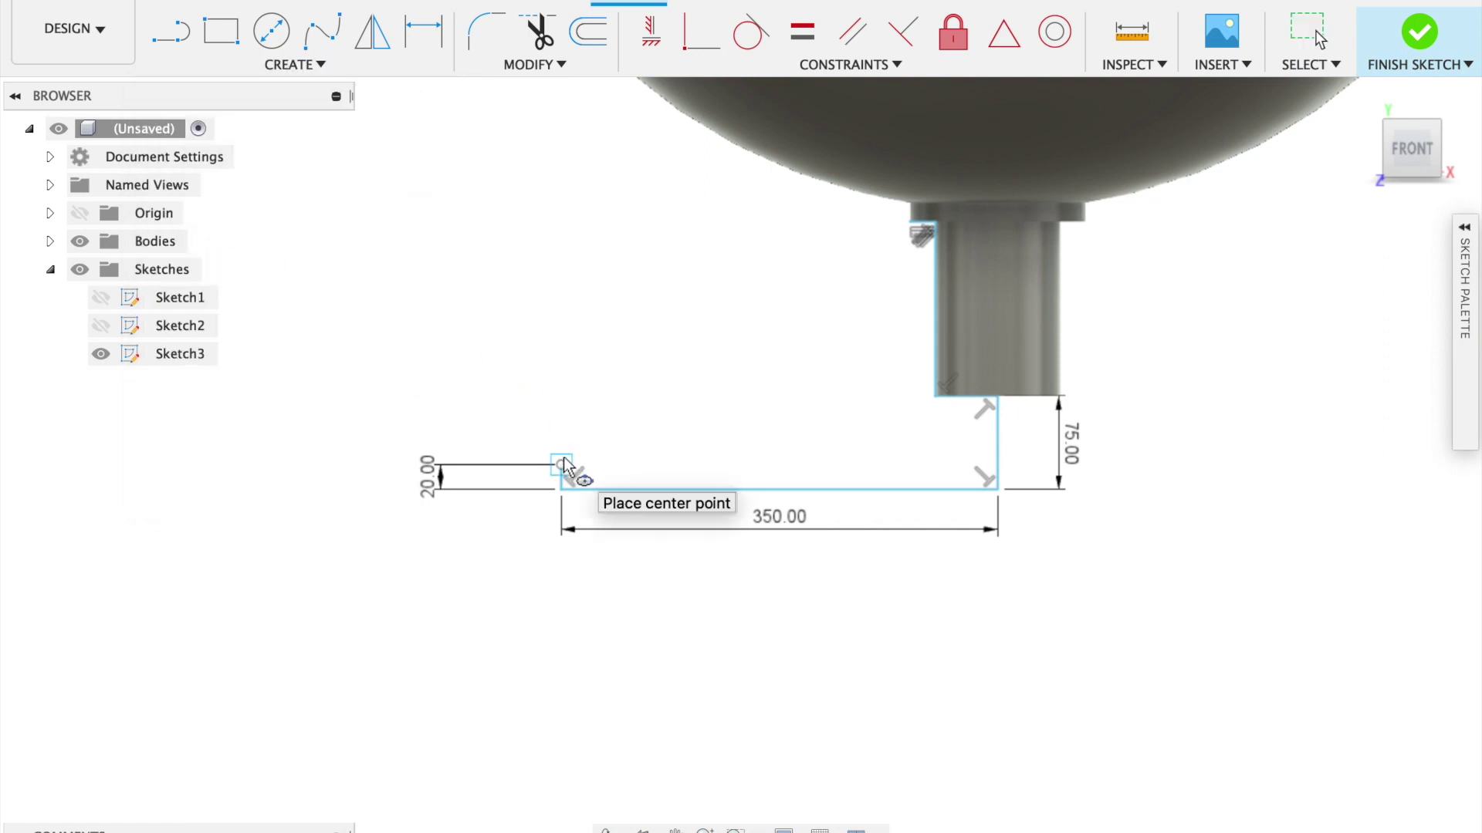
{"action": "left_click", "coordinate": [561, 427]}
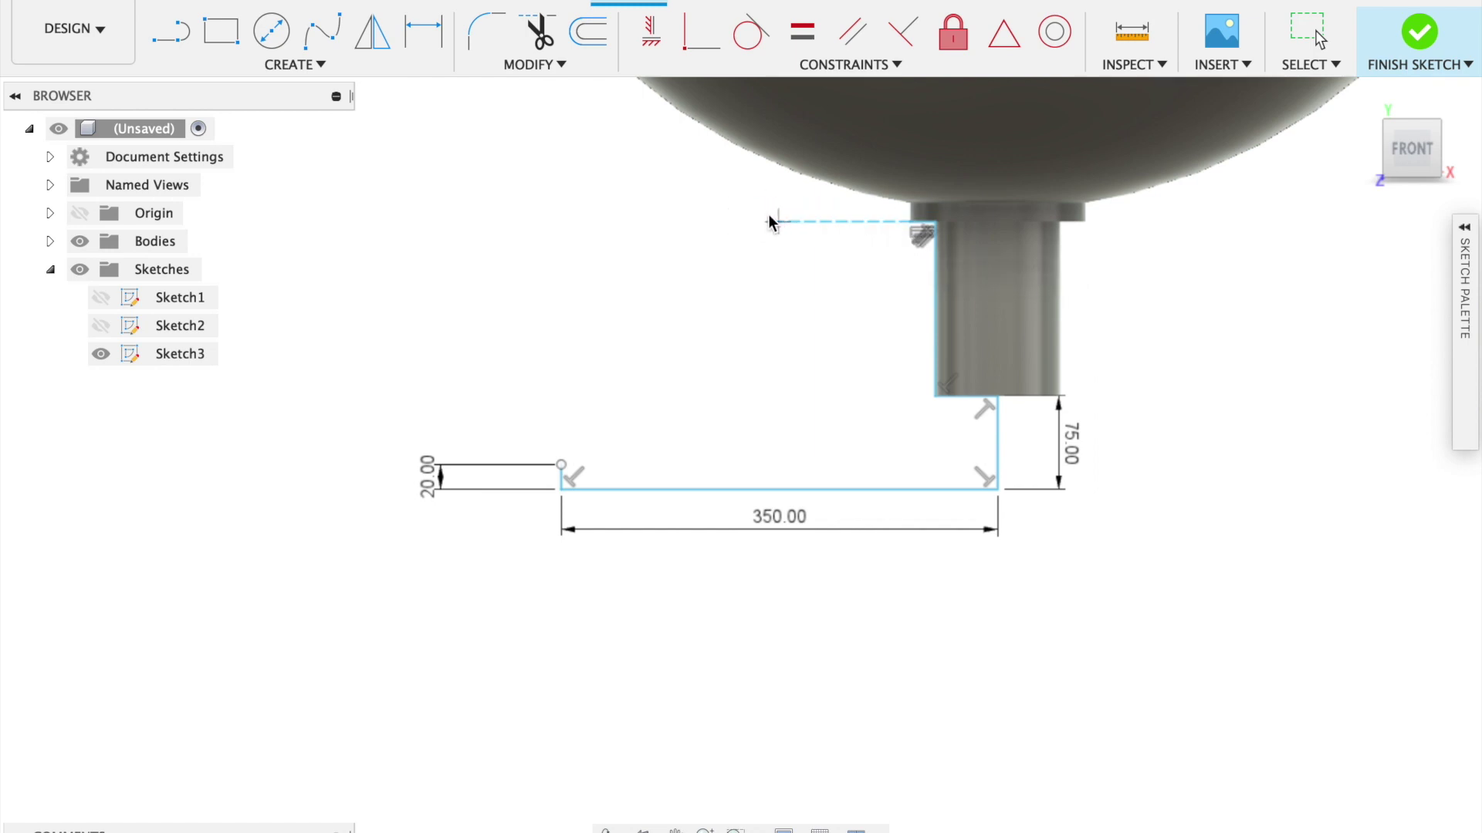
{"action": "left_click", "coordinate": [560, 222]}
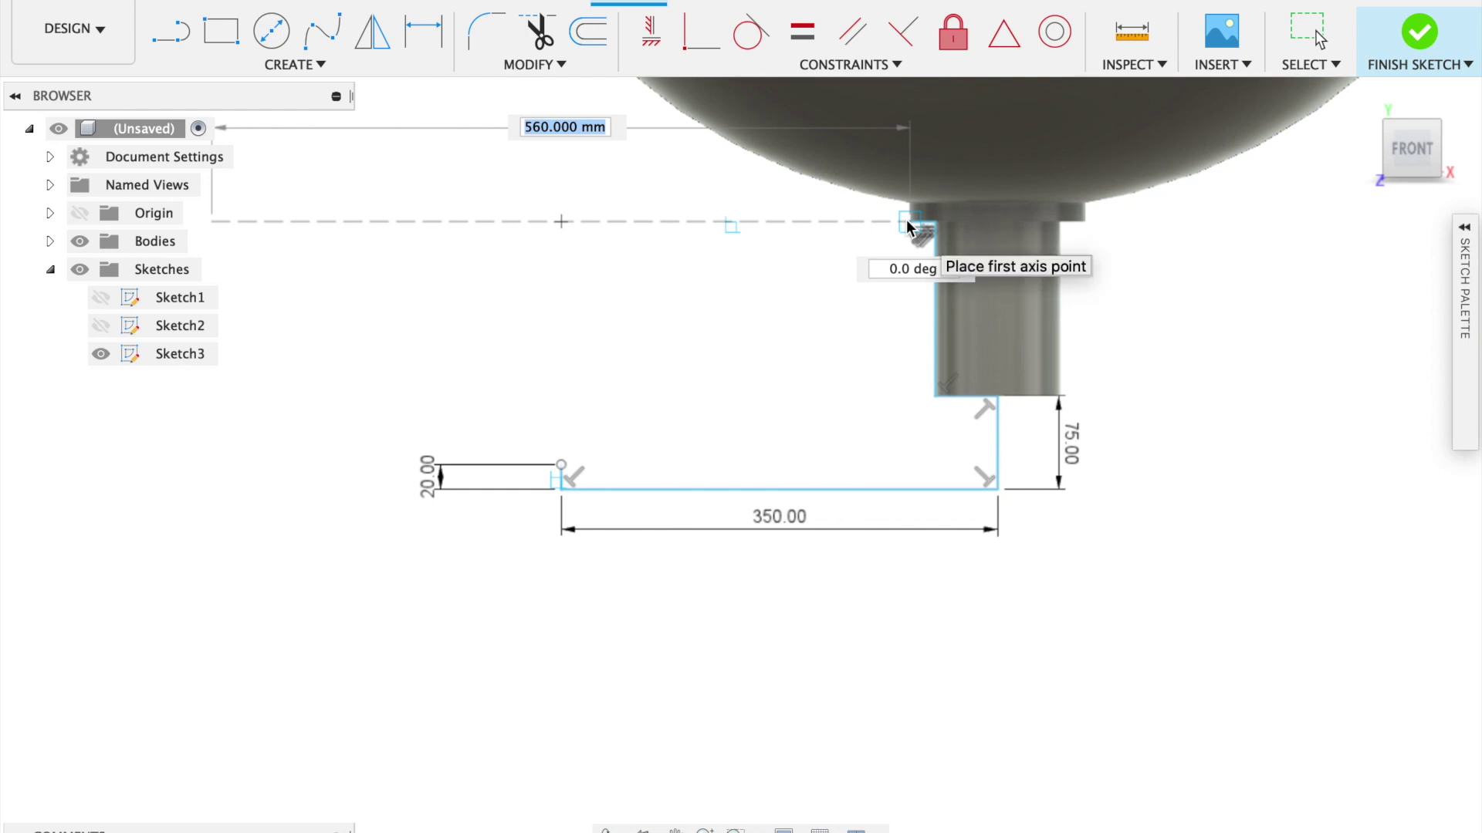
{"action": "left_click", "coordinate": [909, 224]}
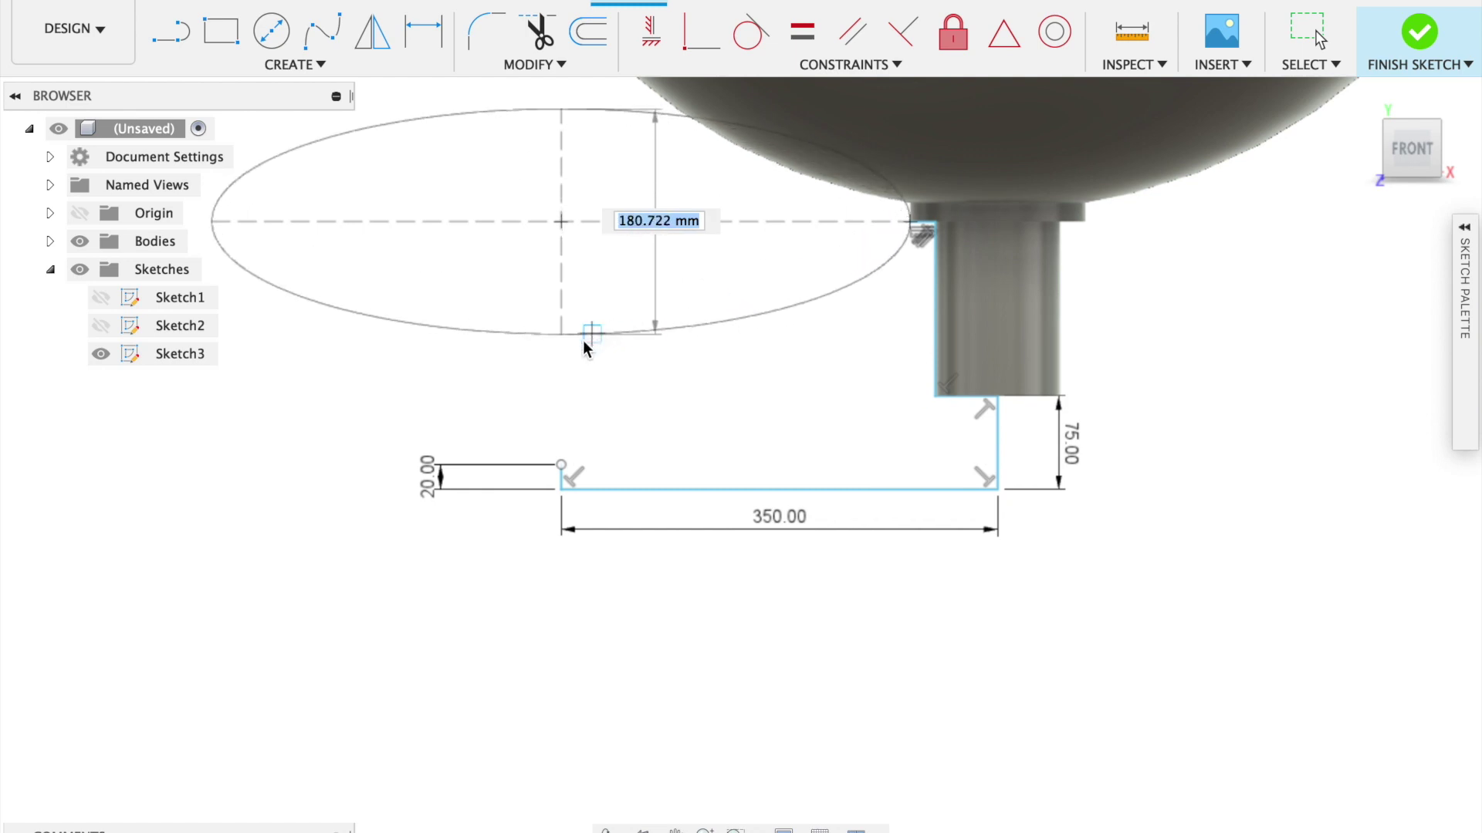
{"action": "left_click", "coordinate": [563, 465]}
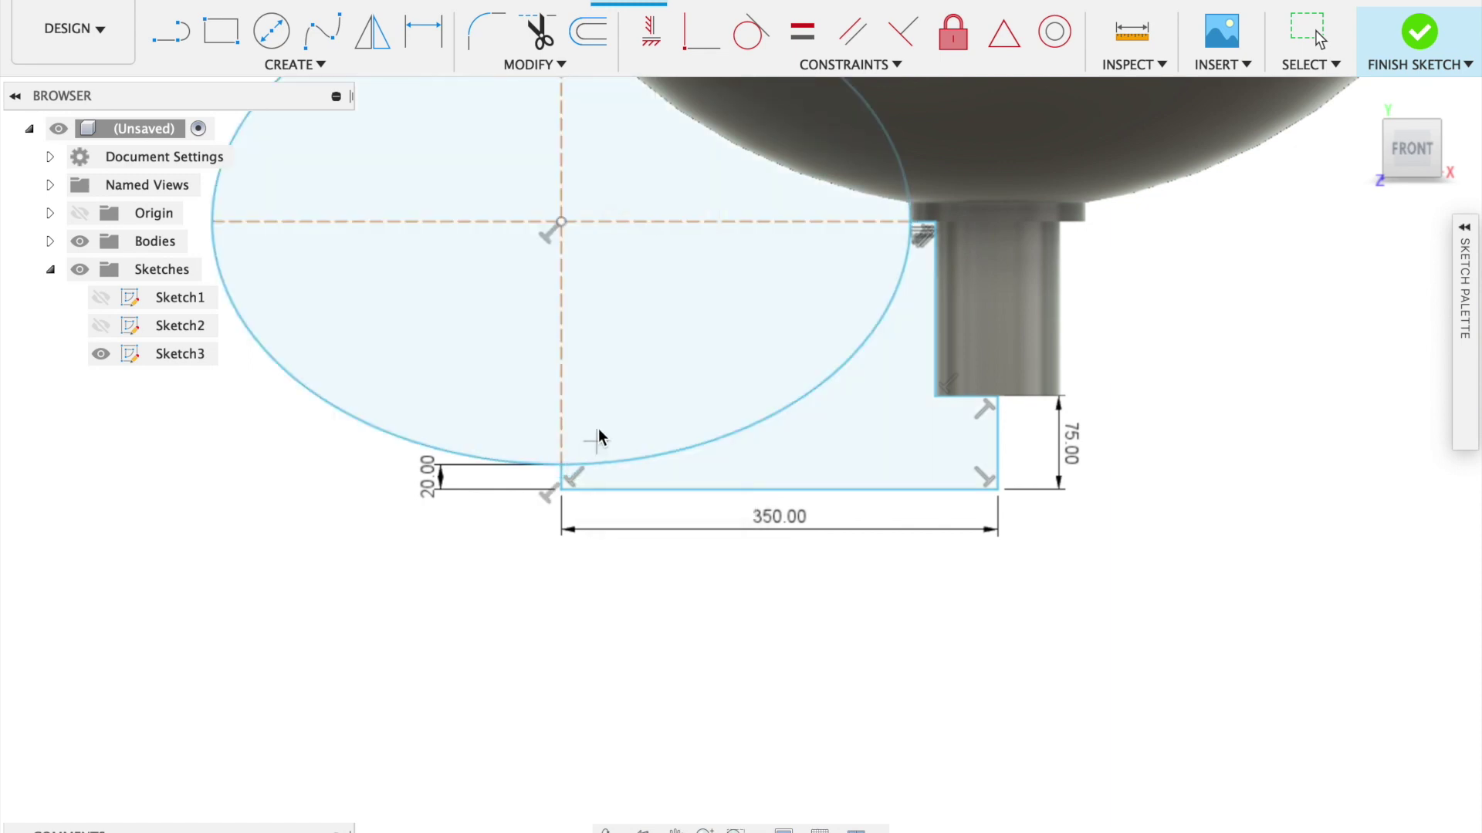
Trim the ellipse and its axes to leave only the concave quarter curve from the collar's corner down to the 20 mm line.
{"action": "scroll", "coordinate": [663, 340], "scroll_direction": "down", "scroll_amount": 1}
{"action": "scroll", "coordinate": [663, 342], "scroll_direction": "down", "scroll_amount": 1}
{"action": "scroll", "coordinate": [833, 266], "scroll_direction": "up", "scroll_amount": 2}
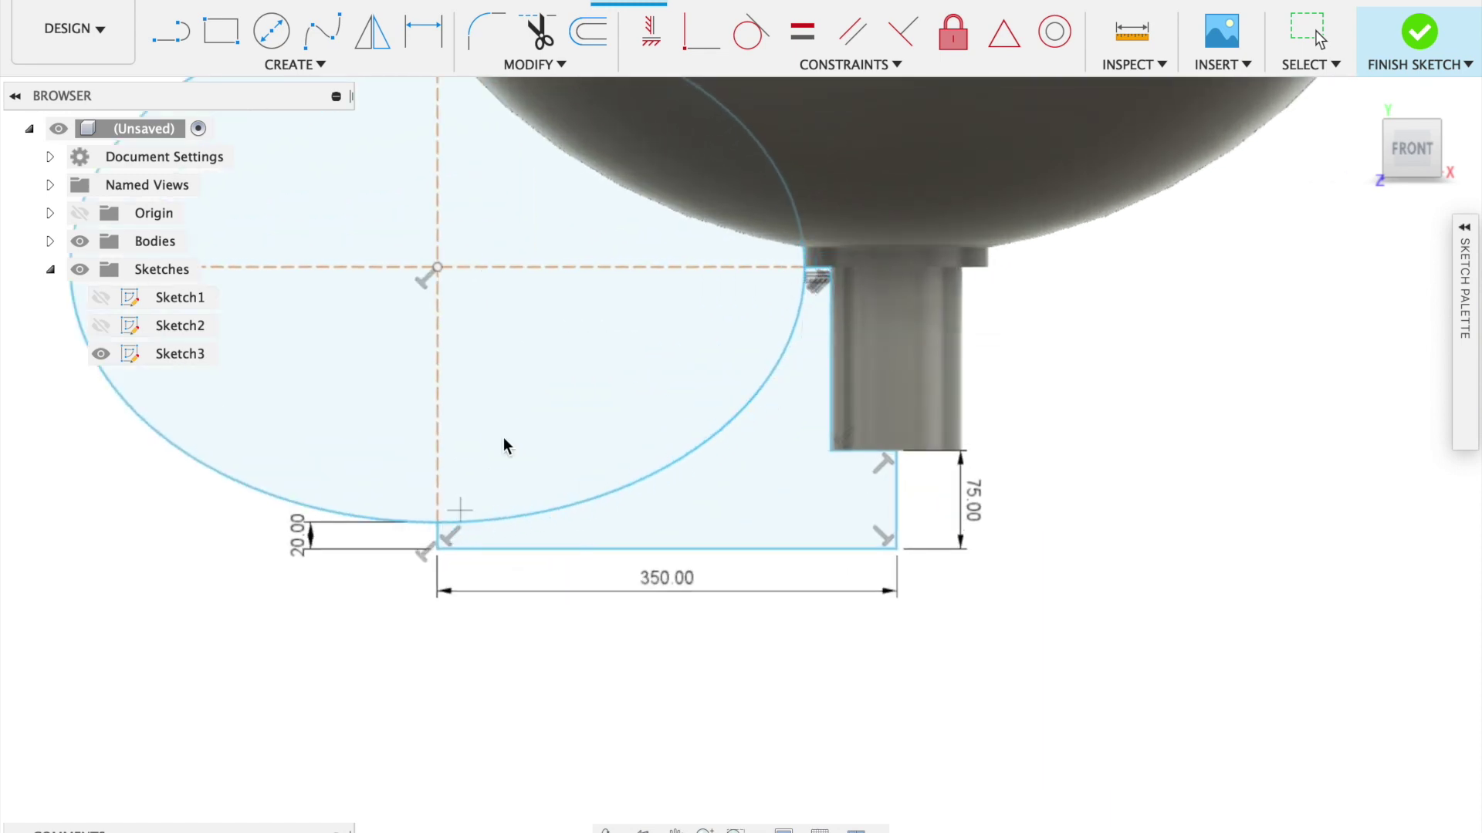
{"action": "scroll", "coordinate": [619, 382], "scroll_direction": "down", "scroll_amount": 2}
{"action": "left_click", "coordinate": [545, 31]}
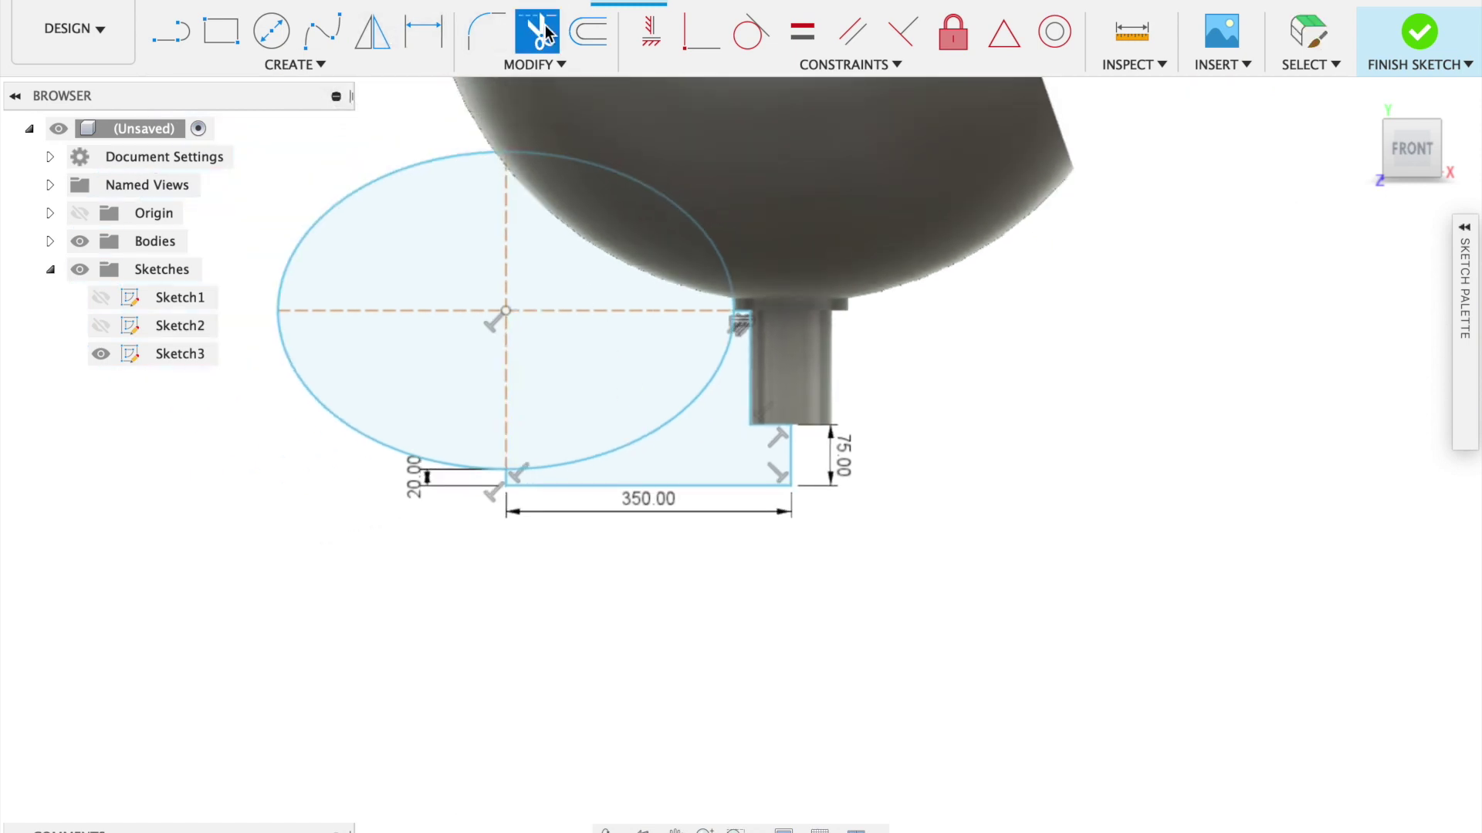
{"action": "left_click", "coordinate": [450, 155]}
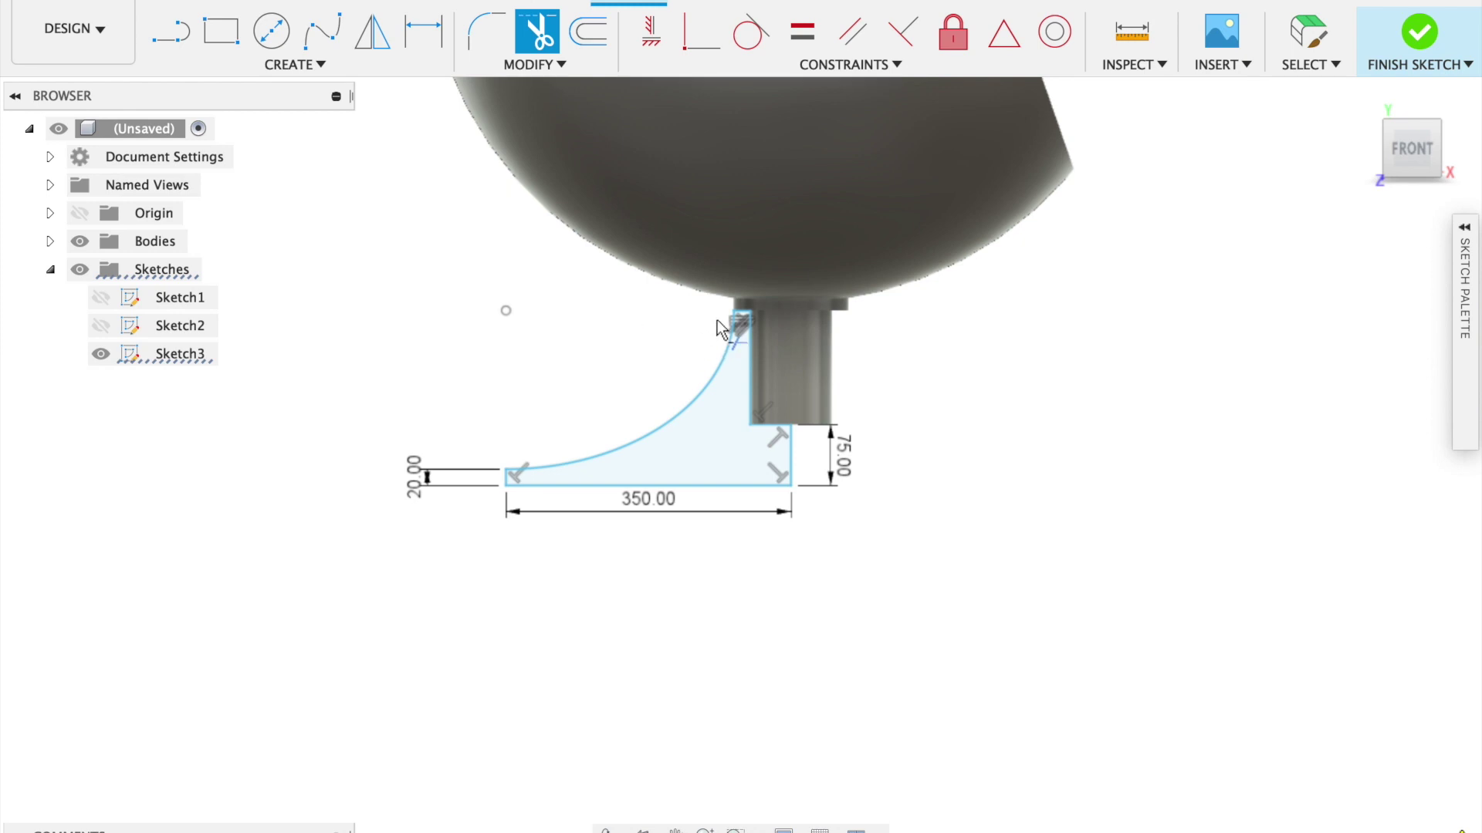
{"action": "scroll", "coordinate": [716, 320], "scroll_direction": "up", "scroll_amount": 2}
{"action": "scroll", "coordinate": [718, 322], "scroll_direction": "up", "scroll_amount": 3}
{"action": "scroll", "coordinate": [854, 333], "scroll_direction": "up", "scroll_amount": 2}
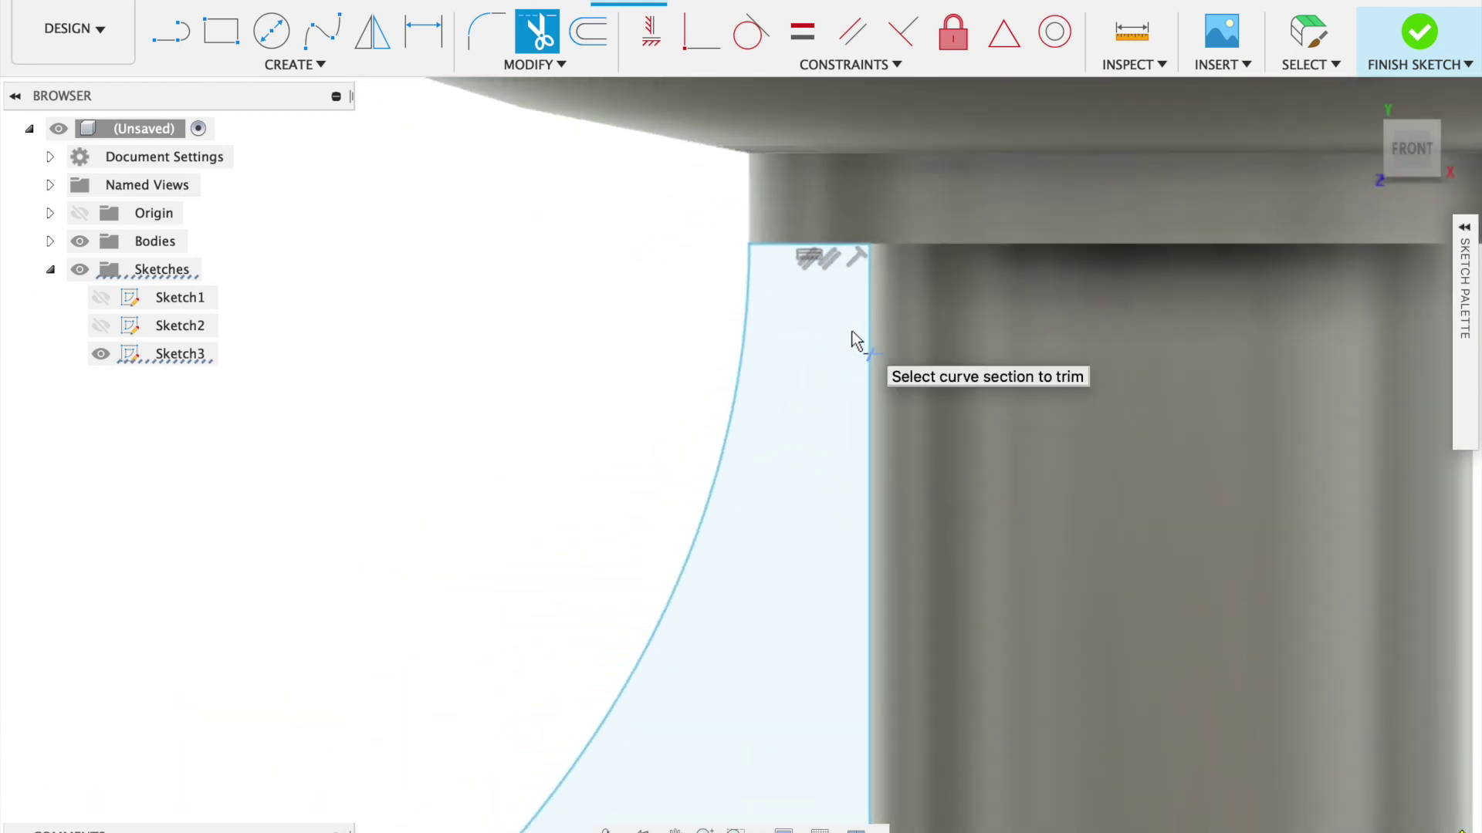
{"action": "left_click", "coordinate": [822, 246]}
{"action": "scroll", "coordinate": [891, 298], "scroll_direction": "down", "scroll_amount": 3}
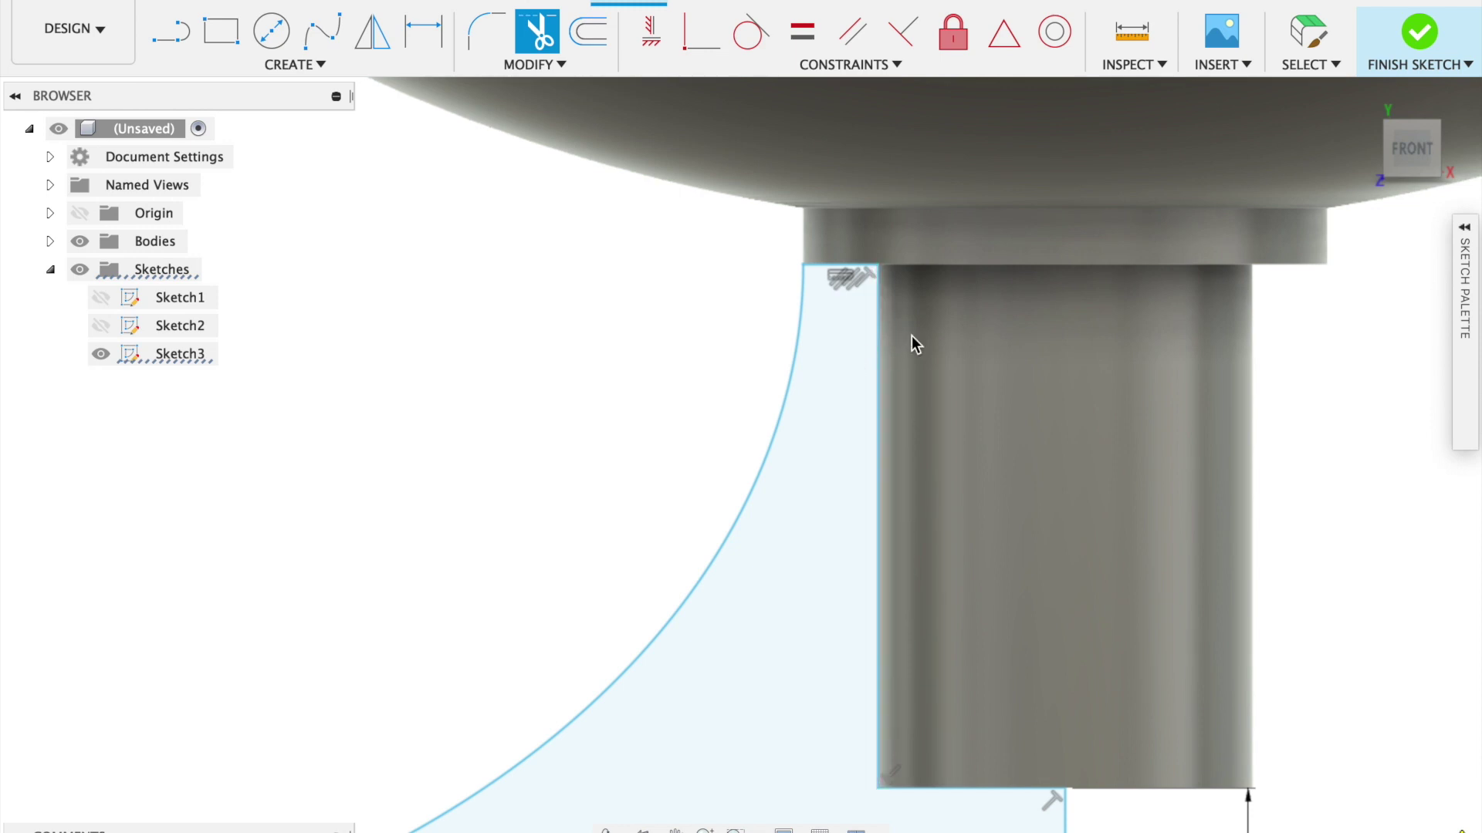
Offset the profile edges along the collar's underside, the stem's side and the stem's bottom by 1 mm into the base profile.
{"action": "left_click", "coordinate": [585, 40]}
{"action": "left_click", "coordinate": [845, 266]}
{"action": "left_click", "coordinate": [877, 317]}
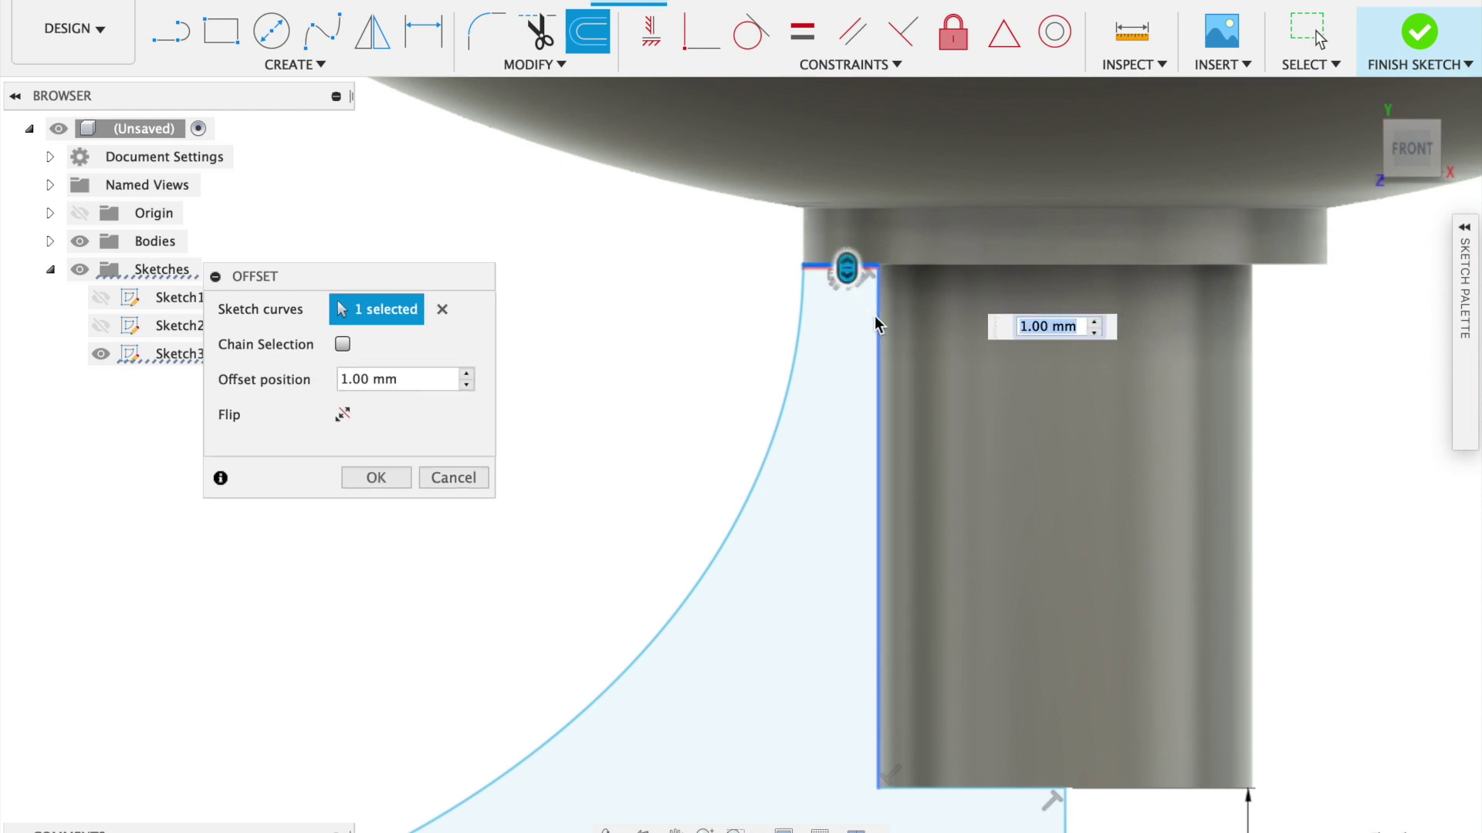
{"action": "left_click", "coordinate": [920, 787]}
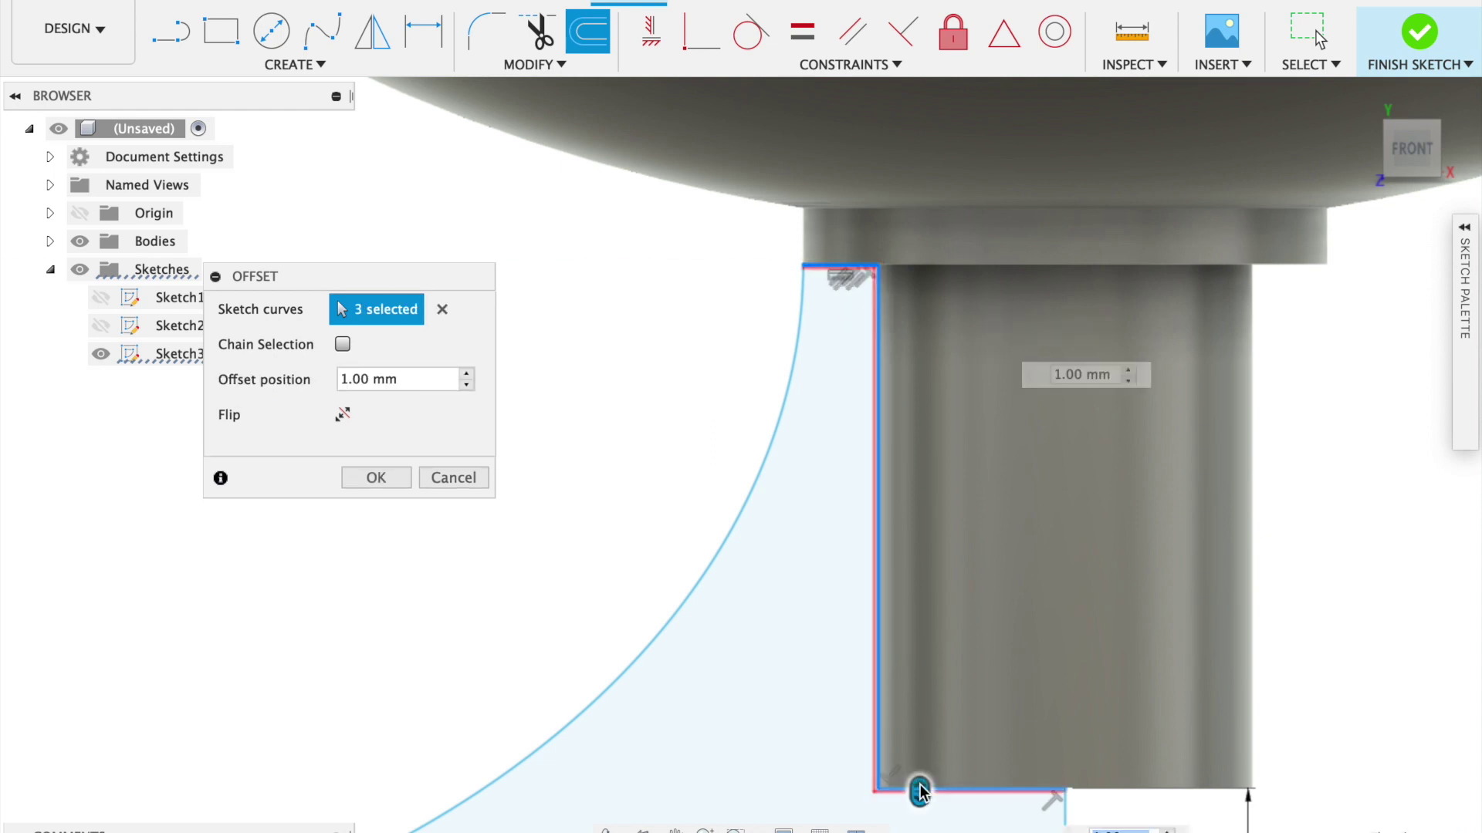
{"action": "scroll", "coordinate": [840, 307], "scroll_direction": "up", "scroll_amount": 5}
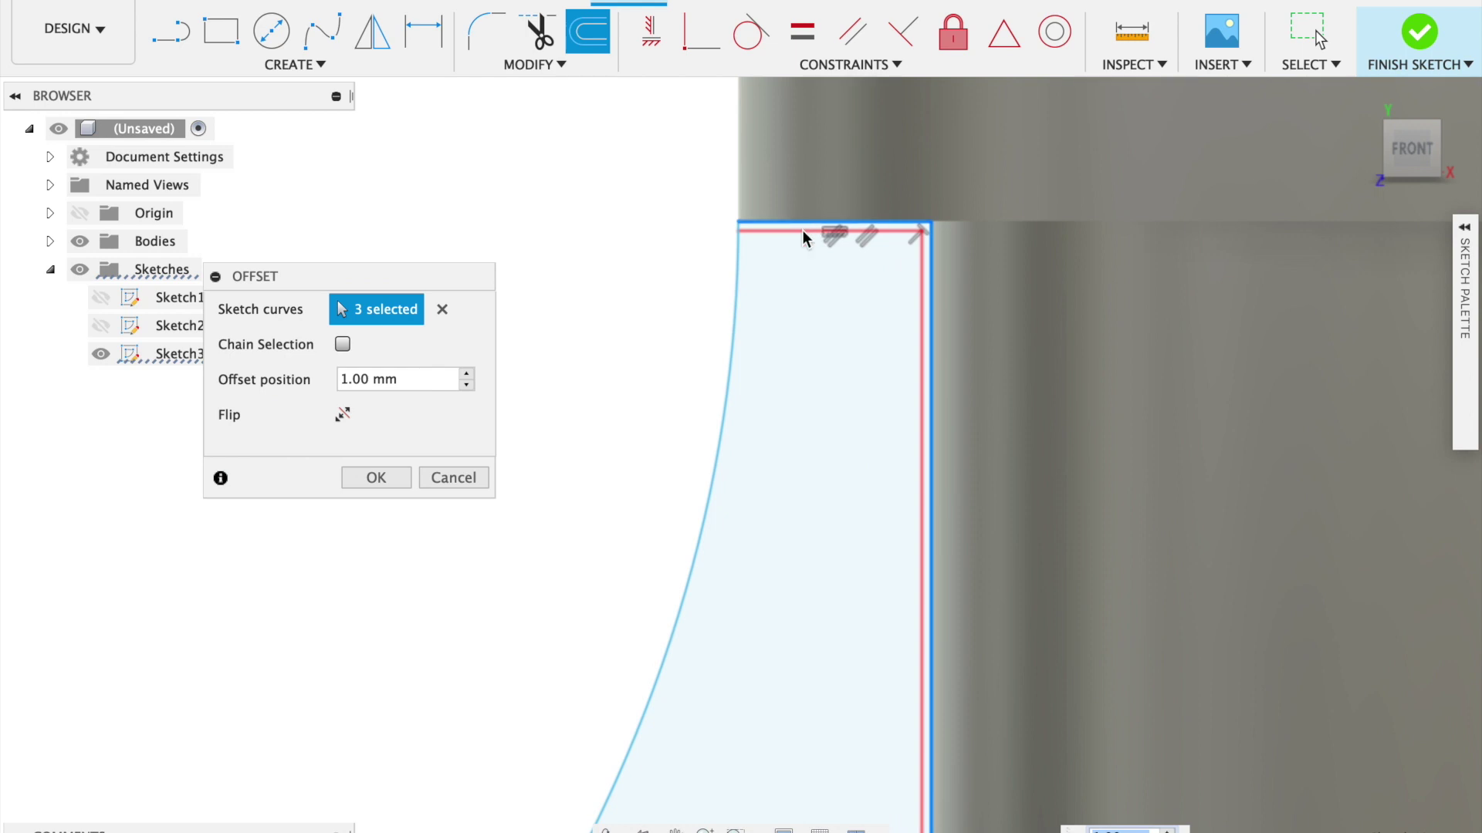
{"action": "left_click", "coordinate": [387, 476]}
{"action": "scroll", "coordinate": [765, 364], "scroll_direction": "down", "scroll_amount": 5}
{"action": "scroll", "coordinate": [766, 368], "scroll_direction": "down", "scroll_amount": 3}
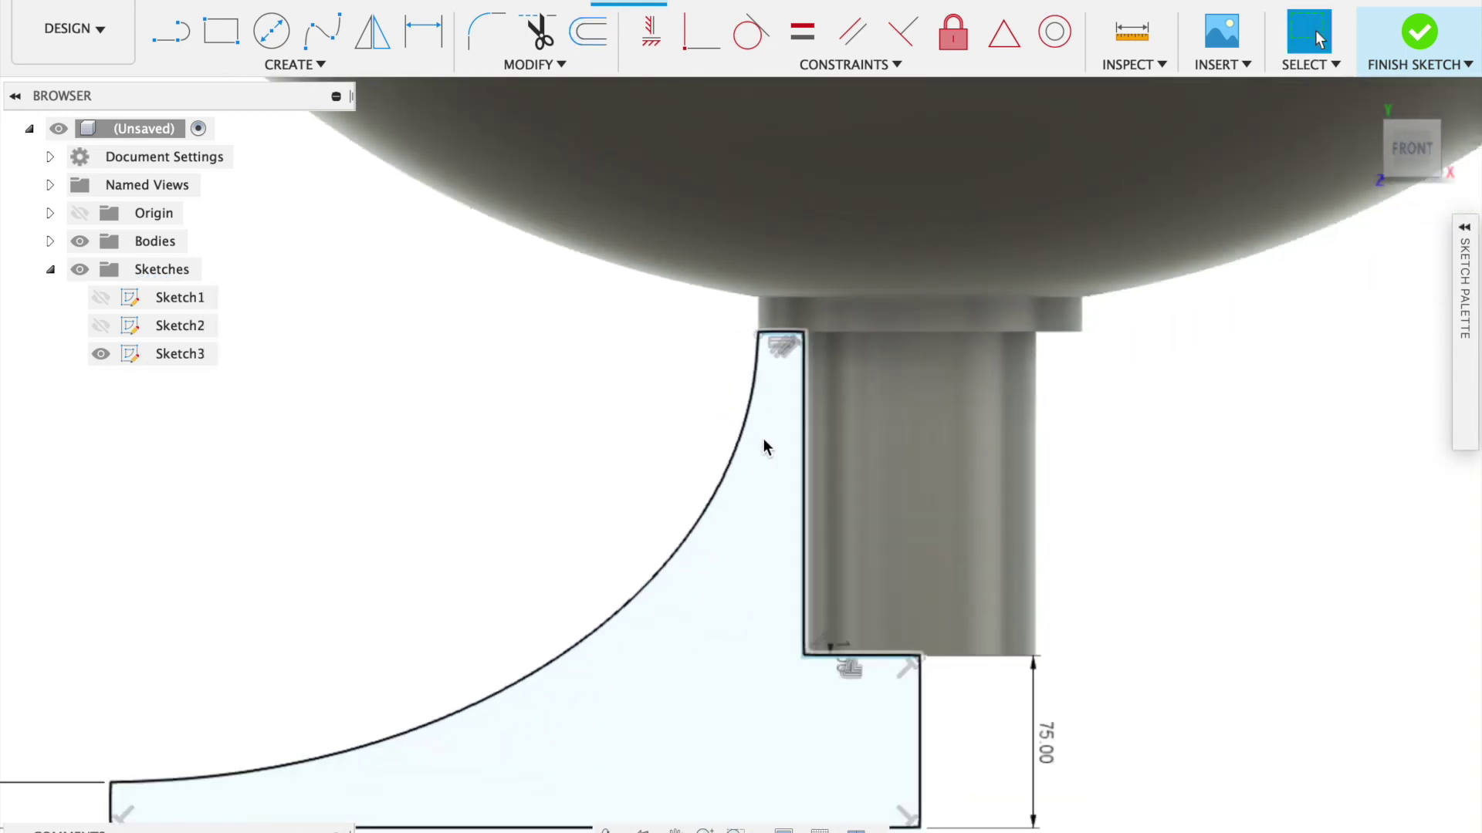
Trim the original stem-side and stem-bottom edges and the short stub above the offset line, keeping the offset edges.
{"action": "scroll", "coordinate": [795, 662], "scroll_direction": "up", "scroll_amount": 5}
{"action": "left_click", "coordinate": [538, 35]}
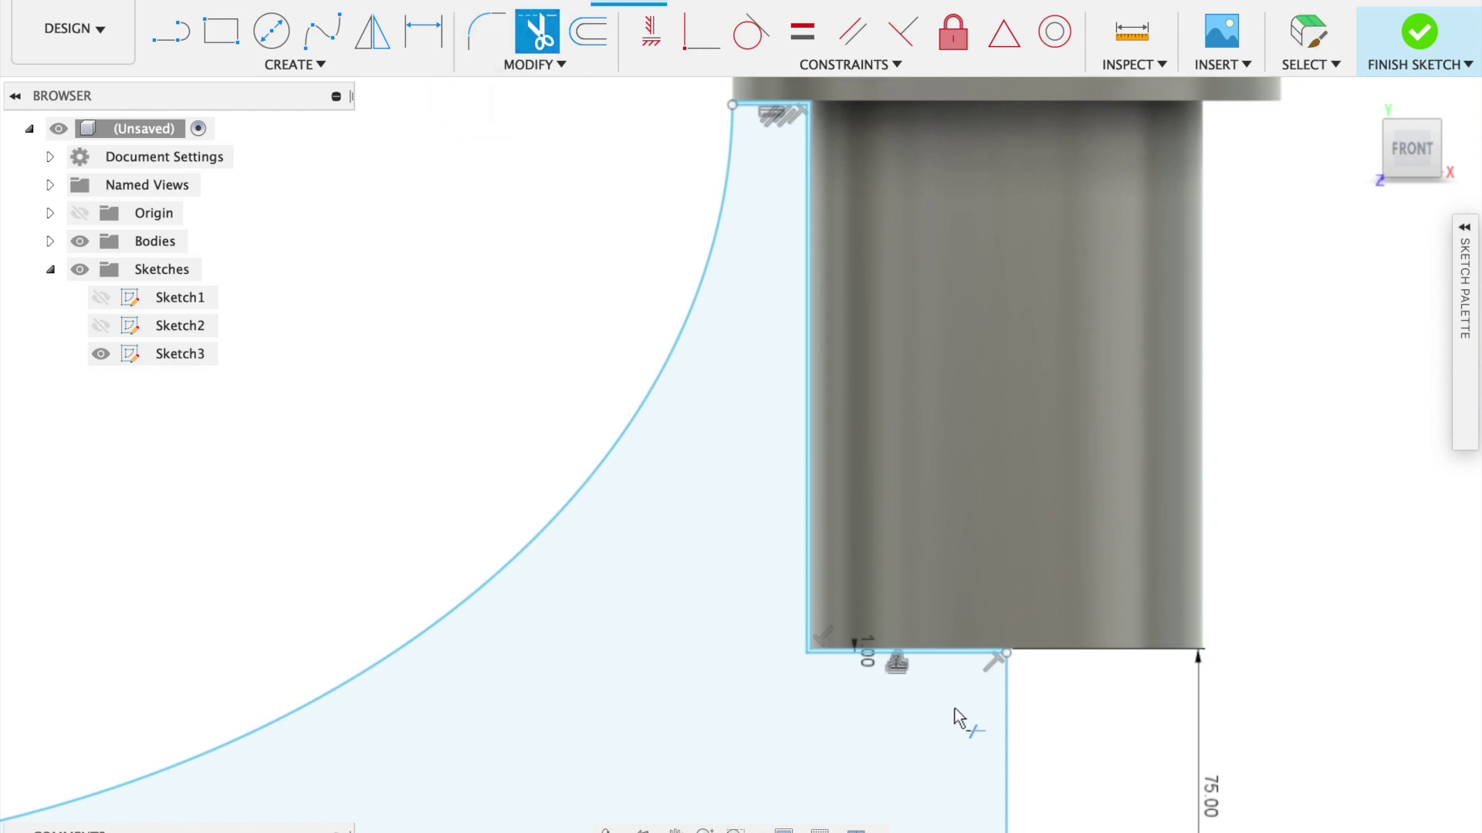
{"action": "scroll", "coordinate": [960, 706], "scroll_direction": "up", "scroll_amount": 5}
{"action": "left_click", "coordinate": [1170, 516]}
{"action": "left_click", "coordinate": [1107, 512]}
Extend the outer end of the offset line below the collar a little past the concave curve.
{"action": "scroll", "coordinate": [980, 542], "scroll_direction": "down", "scroll_amount": 1}
{"action": "scroll", "coordinate": [980, 543], "scroll_direction": "down", "scroll_amount": 4}
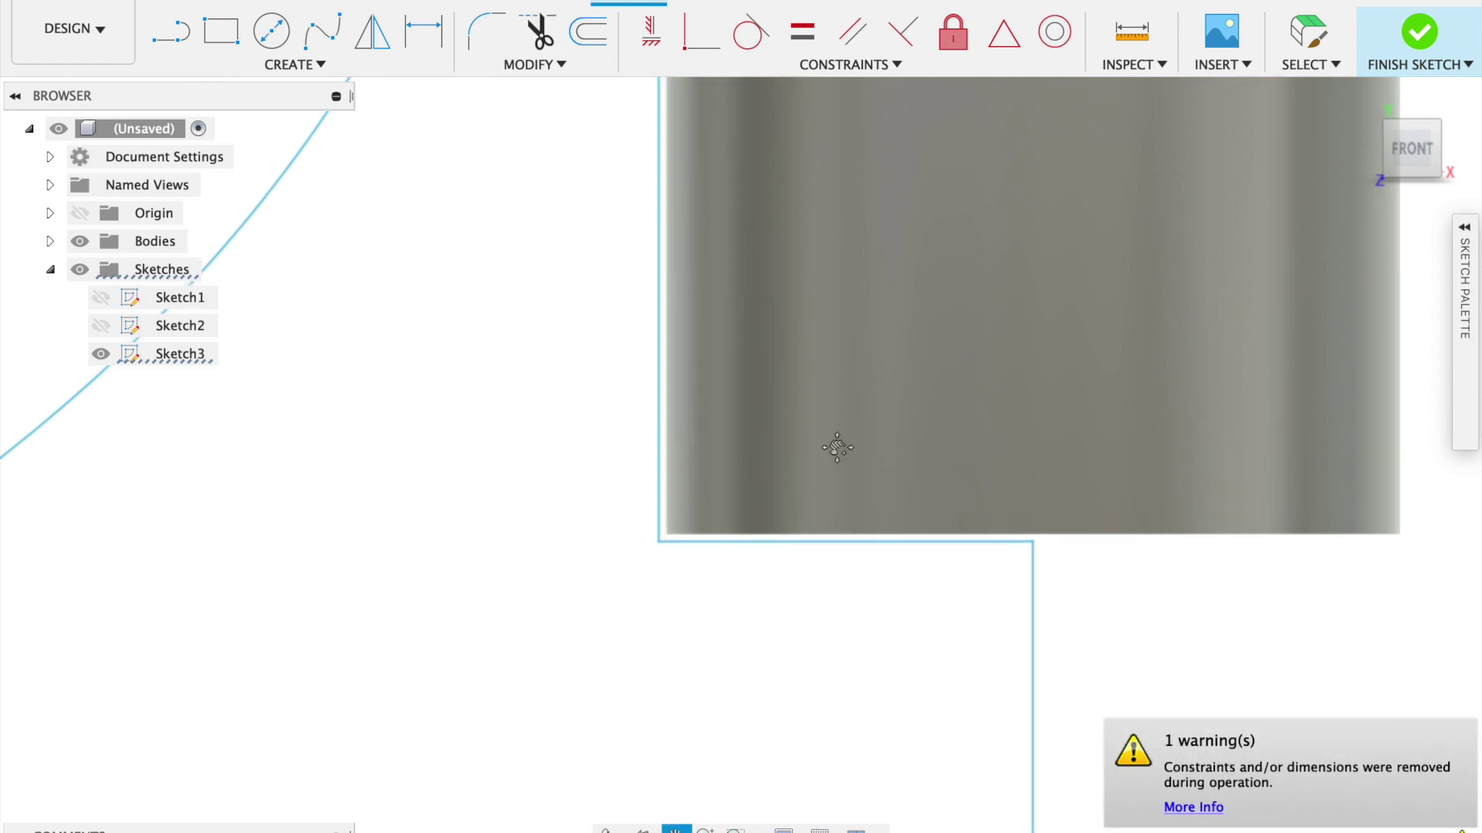
{"action": "middle_click_drag", "start_coordinate": [838, 439], "coordinate": [841, 805]}
{"action": "scroll", "coordinate": [864, 571], "scroll_direction": "down", "scroll_amount": 2}
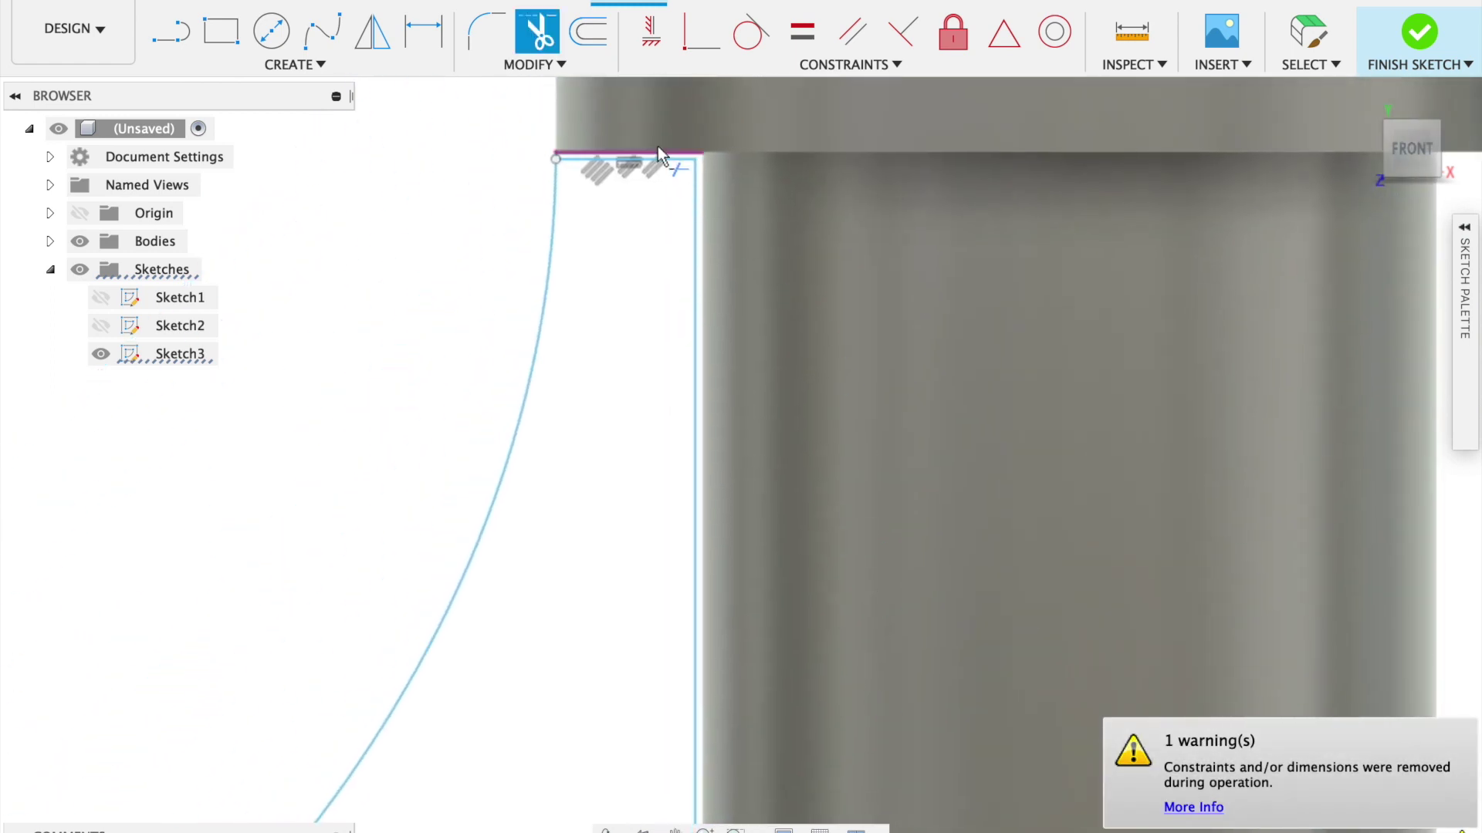
{"action": "scroll", "coordinate": [578, 138], "scroll_direction": "up", "scroll_amount": 3}
{"action": "scroll", "coordinate": [494, 147], "scroll_direction": "up", "scroll_amount": 1}
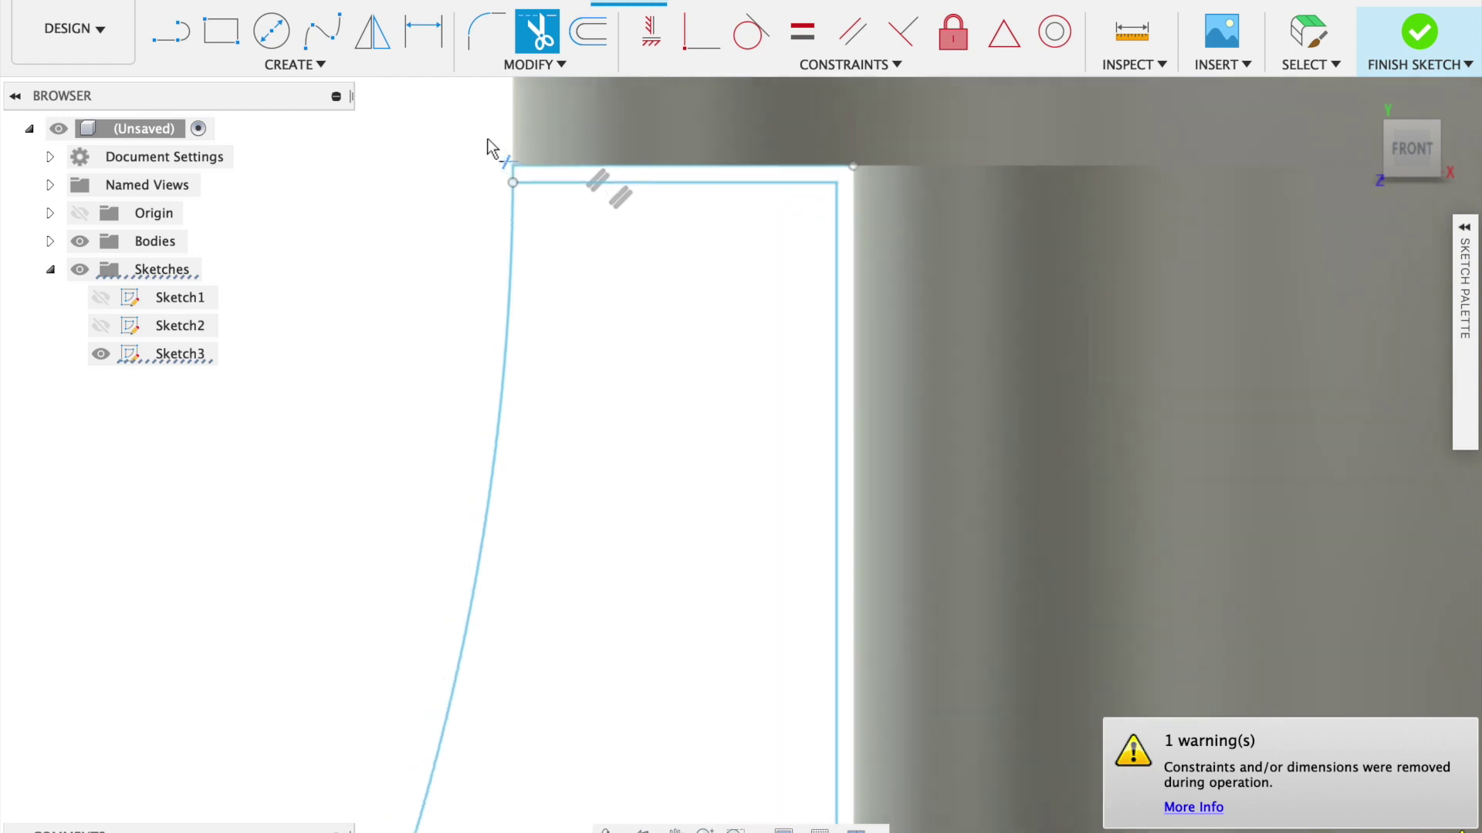
{"action": "scroll", "coordinate": [513, 172], "scroll_direction": "up", "scroll_amount": 3}
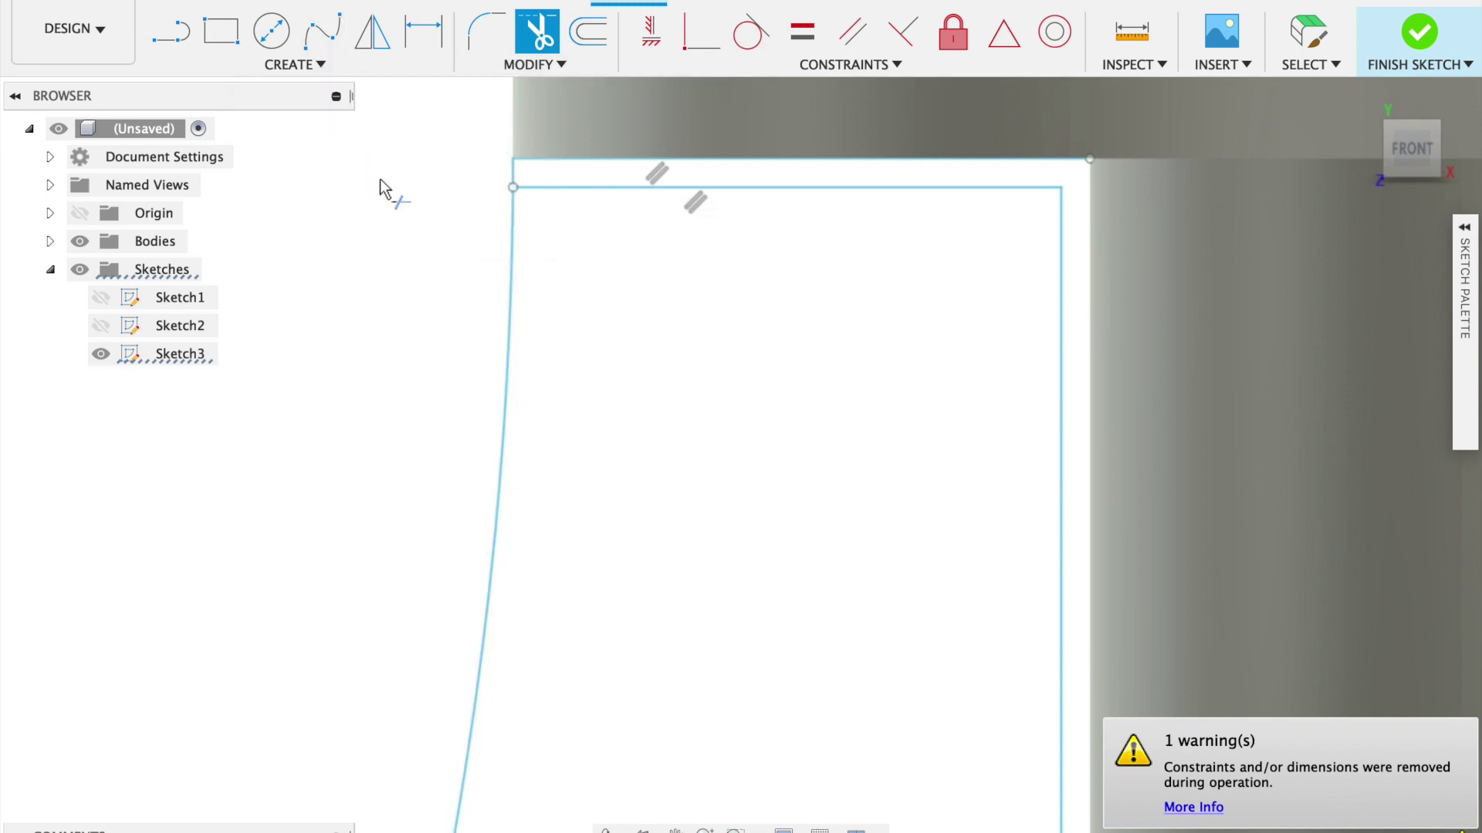
{"action": "key", "text": "Escape"}
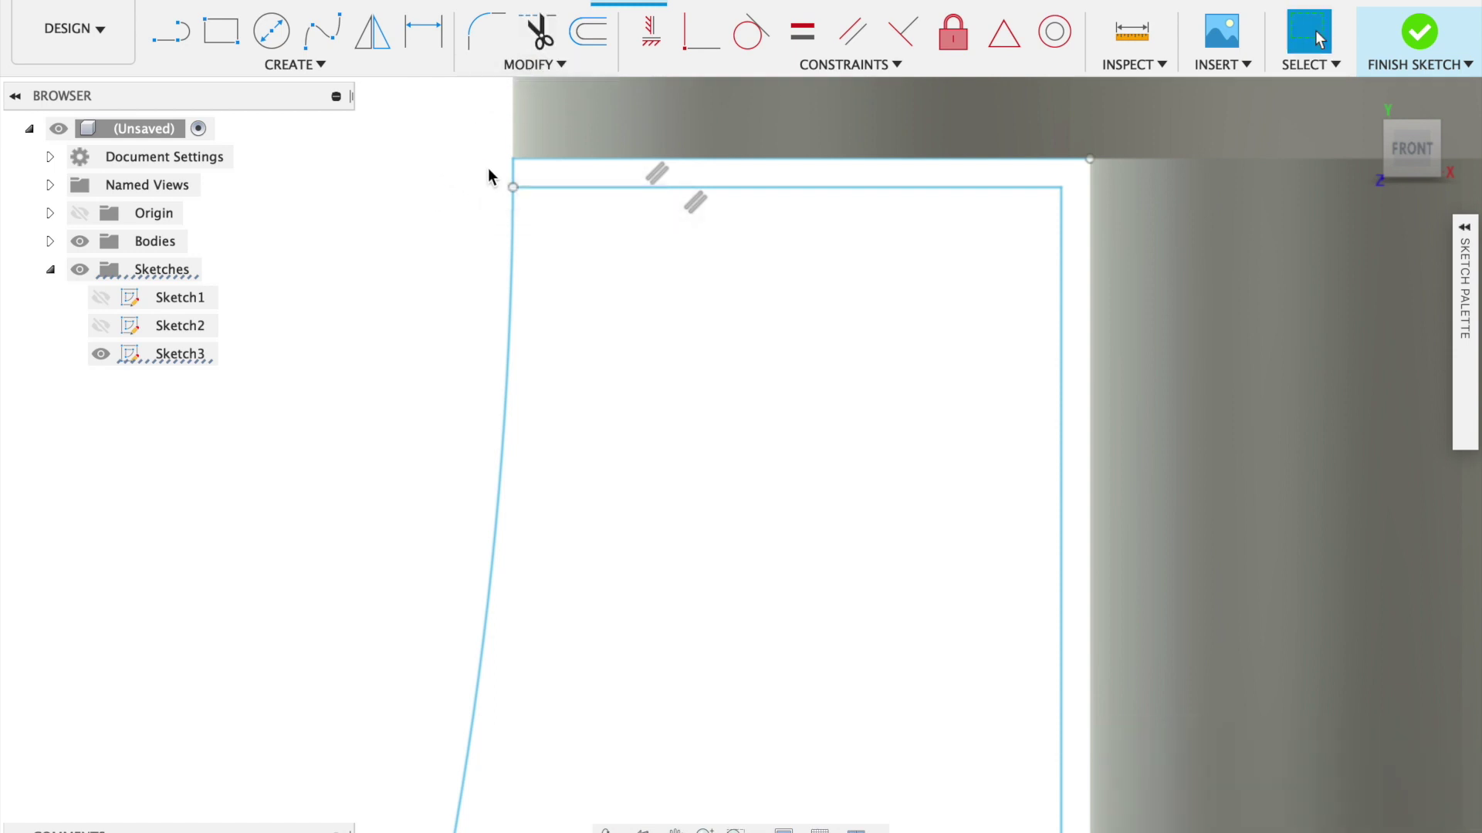
{"action": "left_click", "coordinate": [513, 188]}
{"action": "left_click", "coordinate": [513, 189]}
{"action": "left_click_drag", "start_coordinate": [513, 189], "coordinate": [471, 189]}
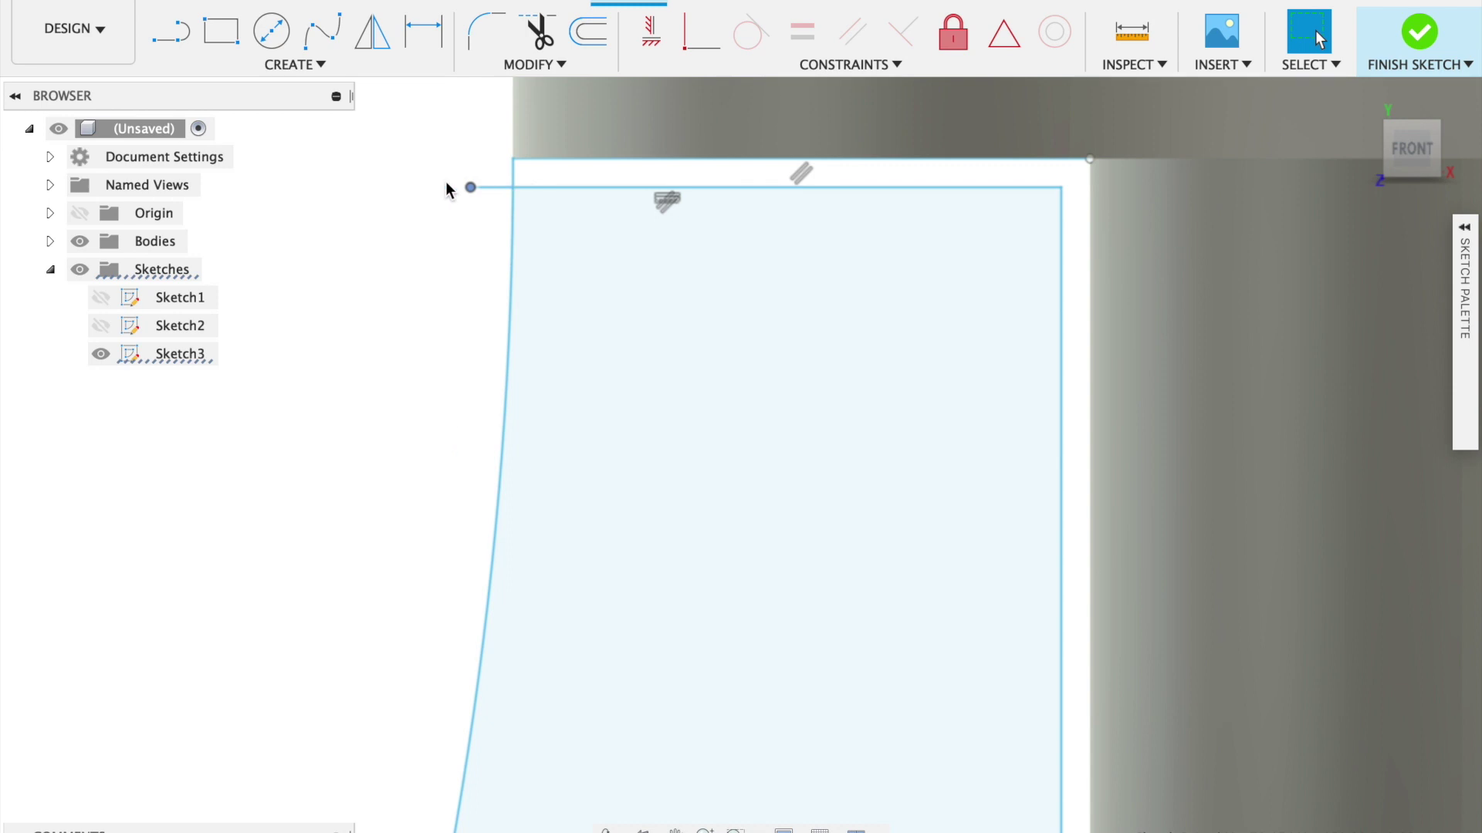
Trim the offset line's overhang beyond the curve and the curve's short tip between that line and the collar.
{"action": "left_click", "coordinate": [537, 31]}
{"action": "scroll", "coordinate": [476, 209], "scroll_direction": "up", "scroll_amount": 2}
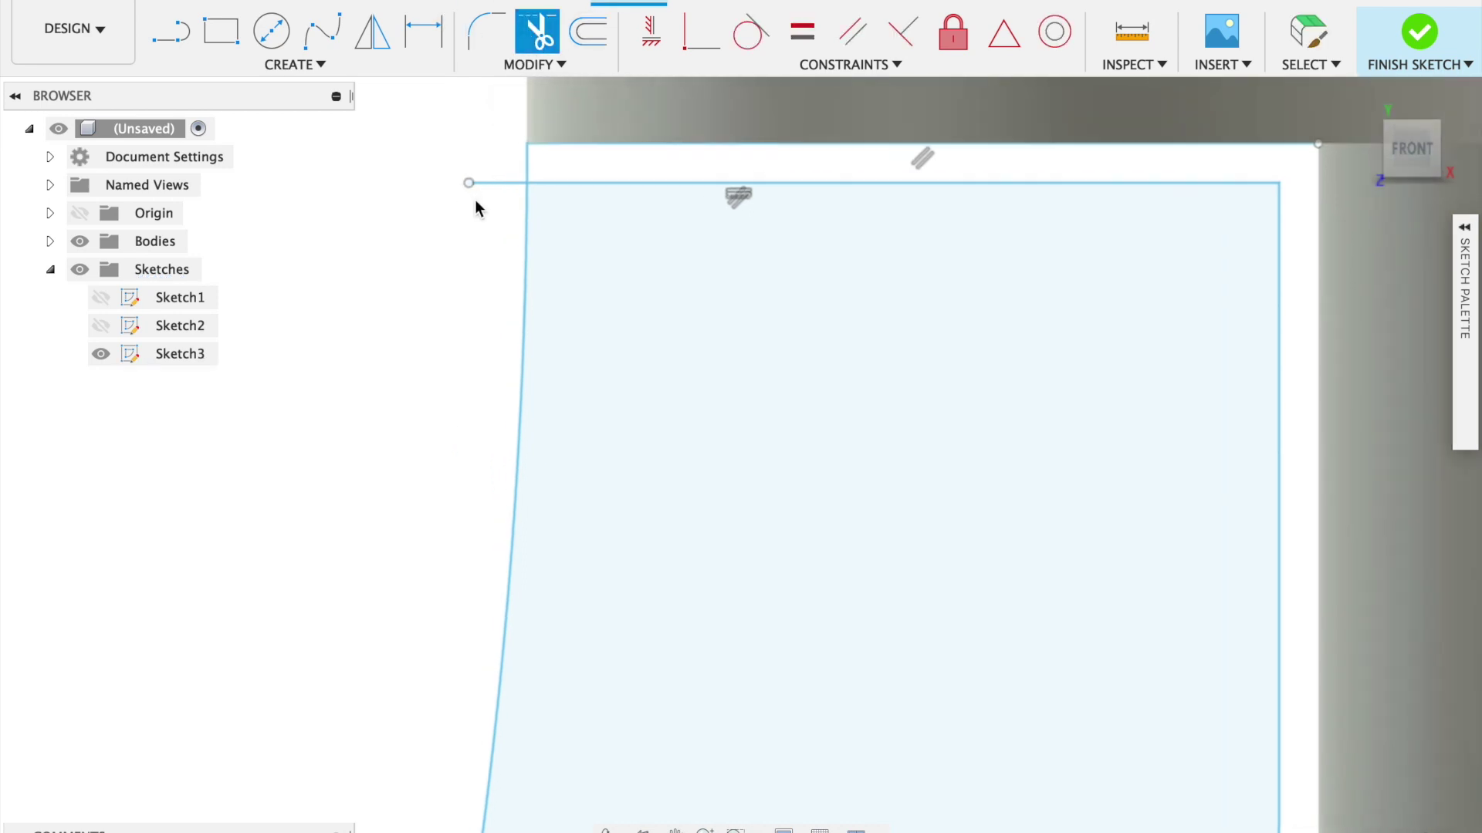
{"action": "left_click", "coordinate": [498, 182]}
{"action": "left_click", "coordinate": [526, 160]}
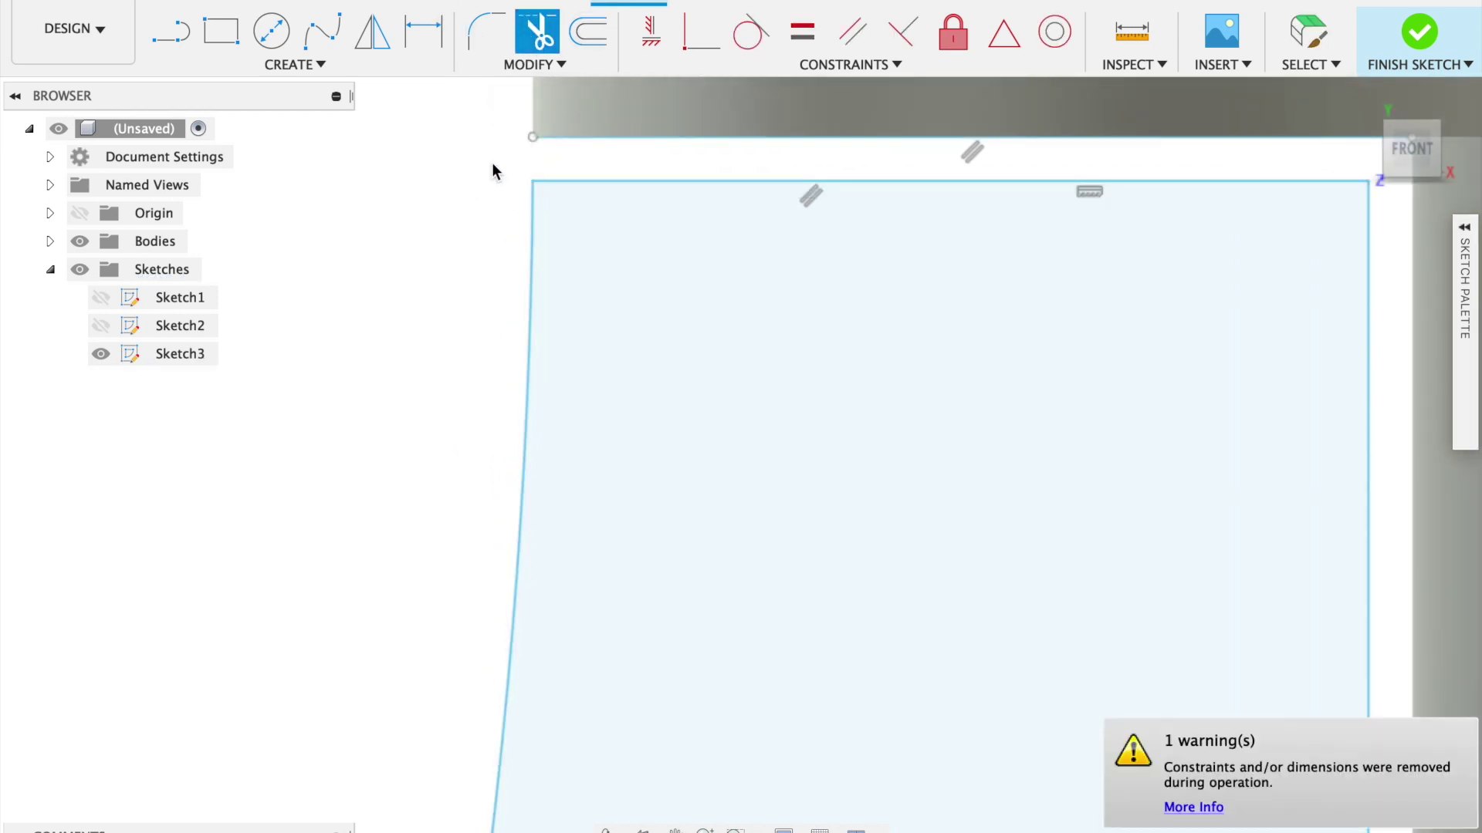
{"action": "scroll", "coordinate": [494, 205], "scroll_direction": "down", "scroll_amount": 8}
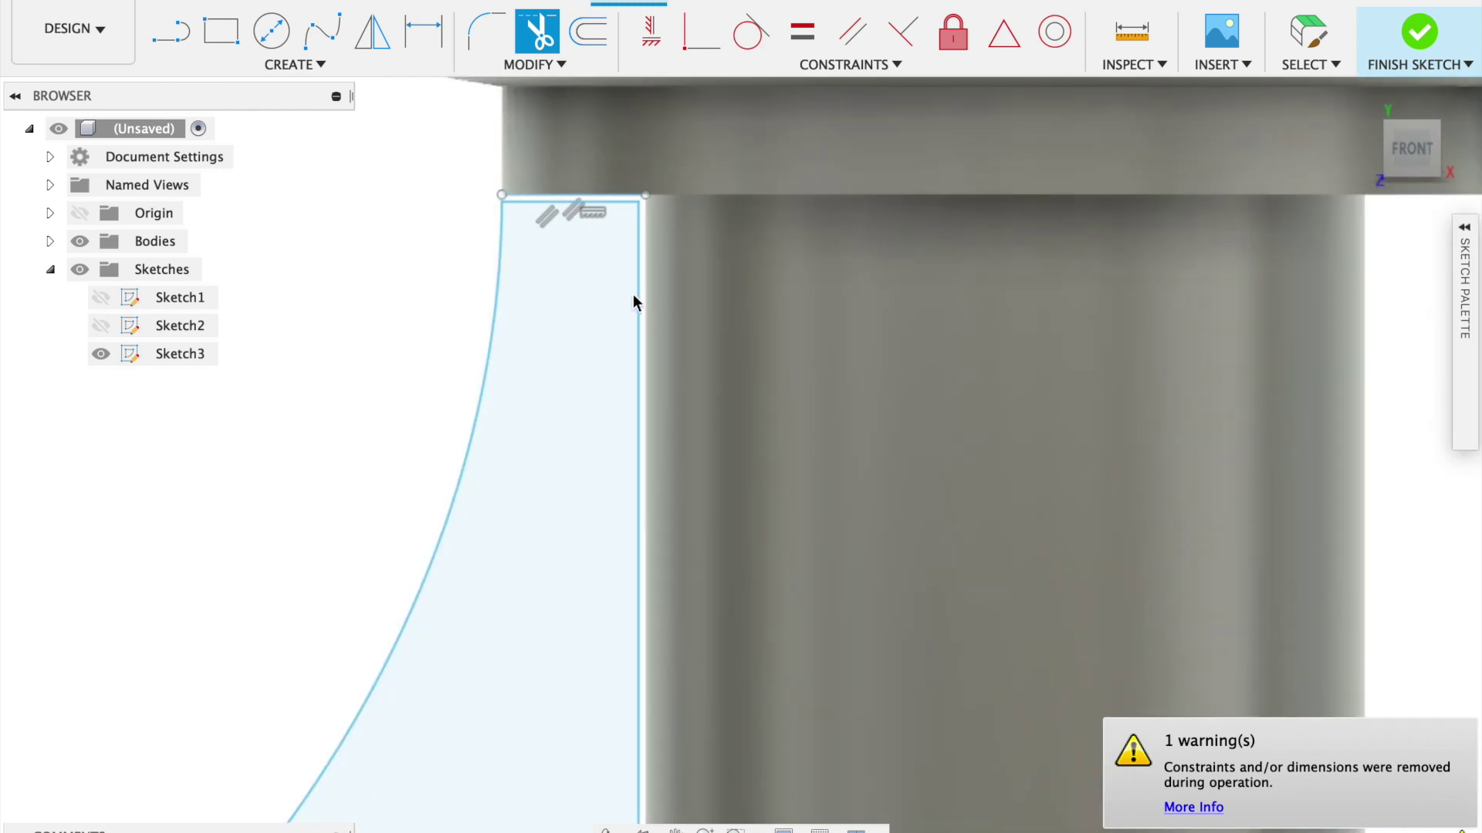
{"action": "key", "text": "Escape"}
Finish the sketch and revolve the base profile 360 degrees about its vertical centre line as a new body.
{"action": "middle_click_drag", "start_coordinate": [633, 294], "coordinate": [809, 287]}
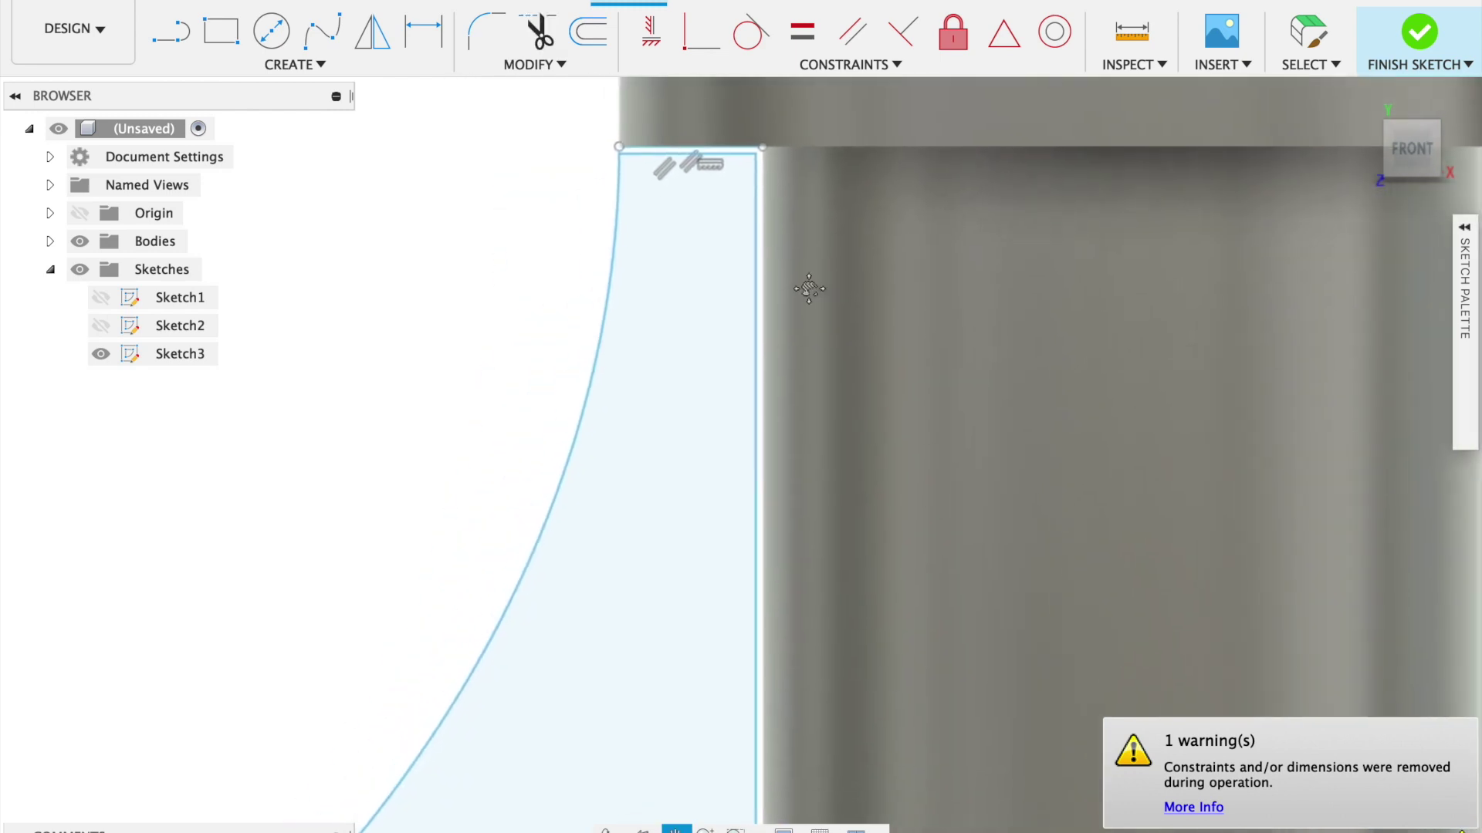
{"action": "key", "text": "t"}
{"action": "scroll", "coordinate": [798, 345], "scroll_direction": "down", "scroll_amount": 5}
{"action": "scroll", "coordinate": [802, 362], "scroll_direction": "down", "scroll_amount": 1}
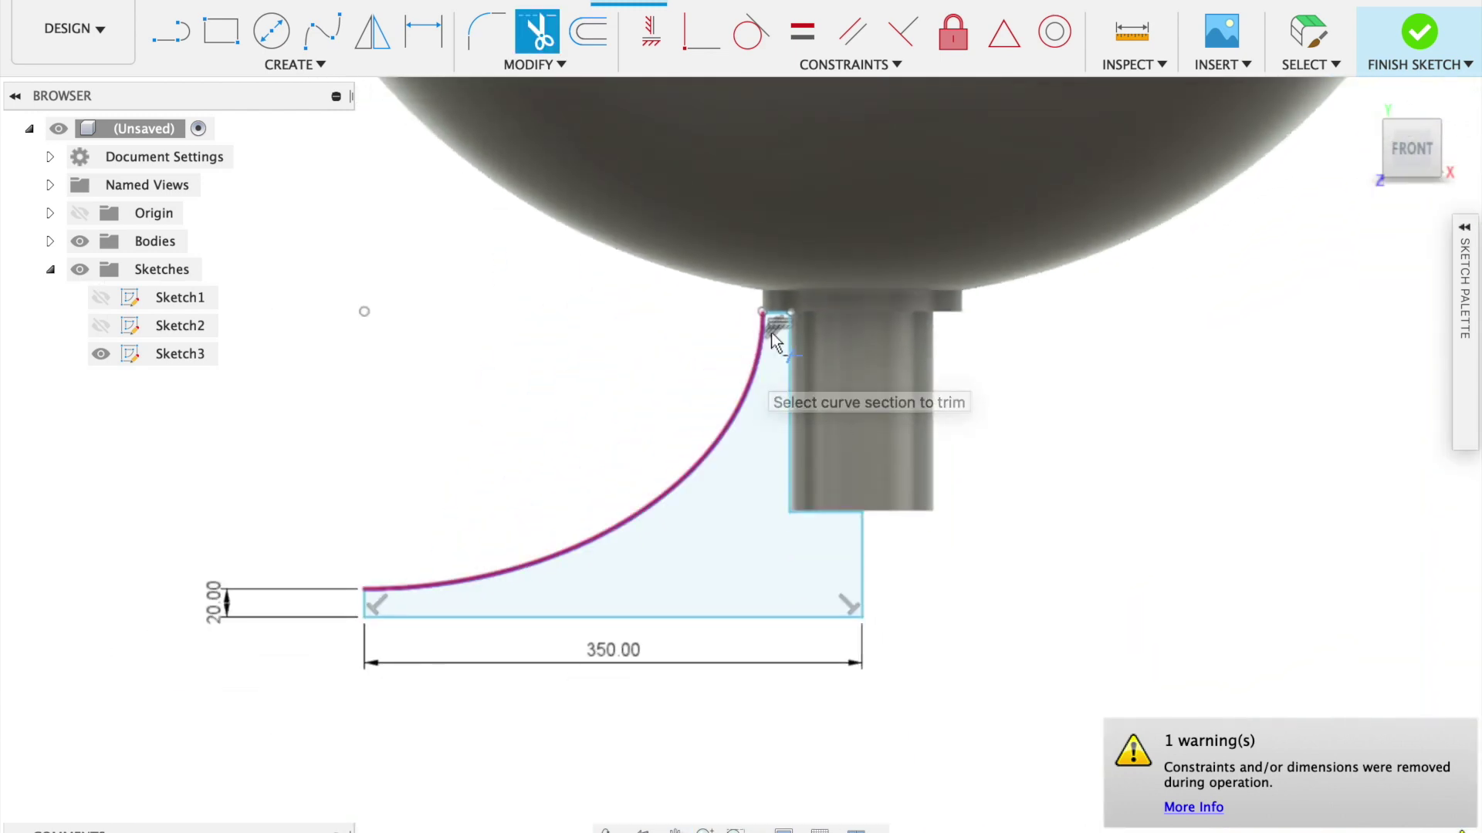
{"action": "left_click", "coordinate": [1419, 35]}
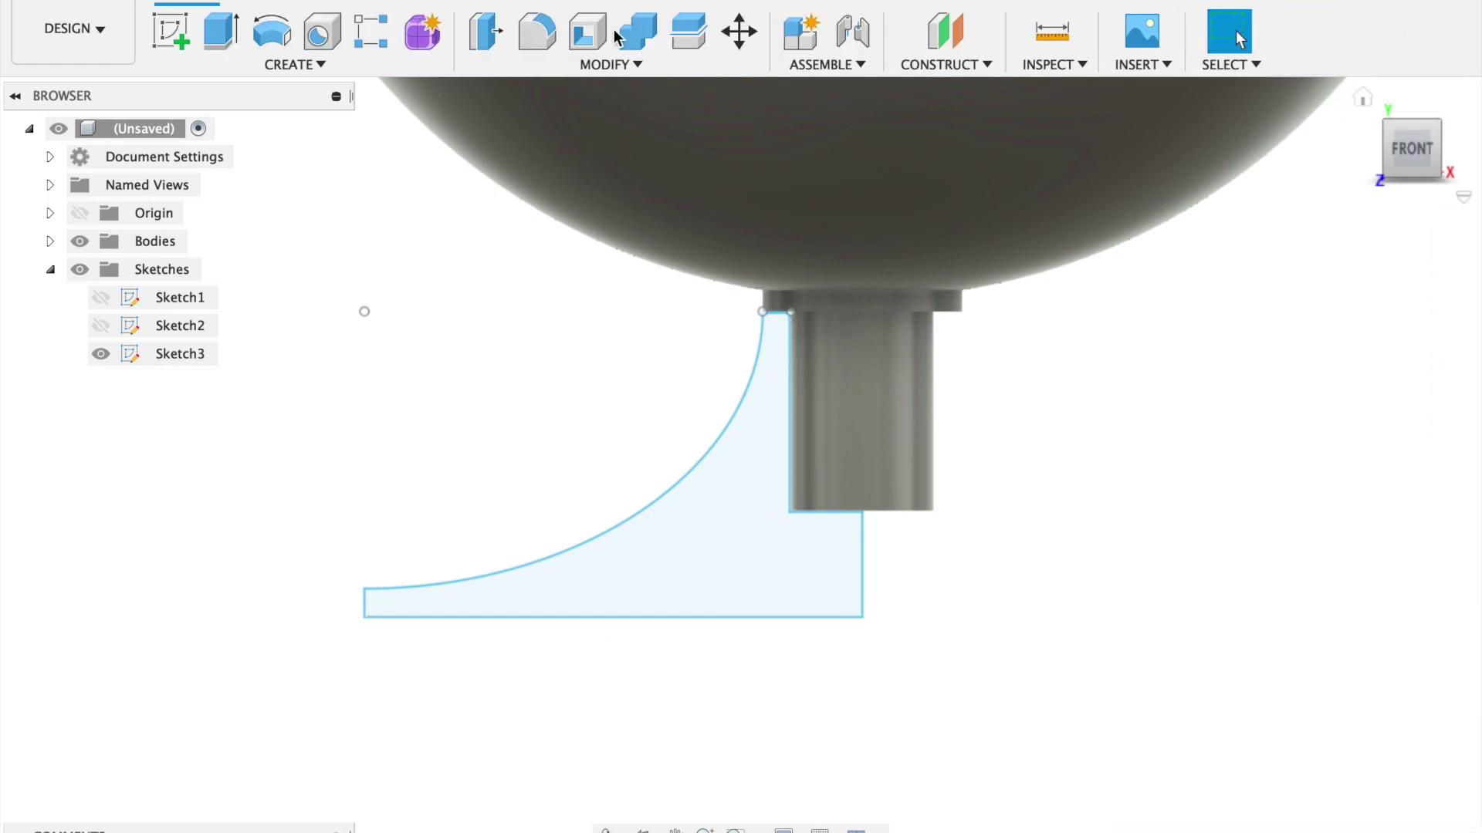
{"action": "left_click", "coordinate": [271, 31]}
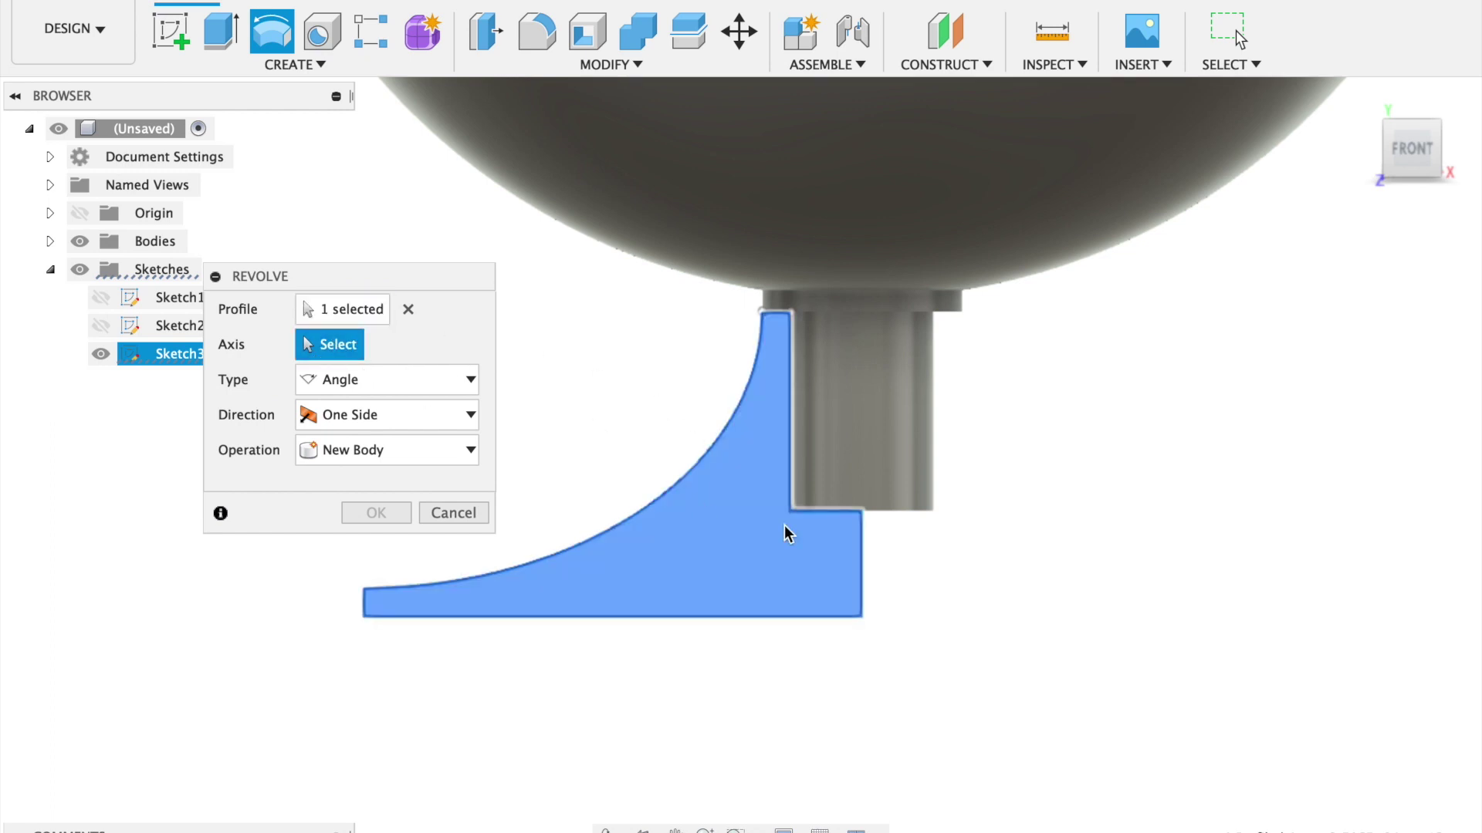
{"action": "left_click", "coordinate": [862, 555]}
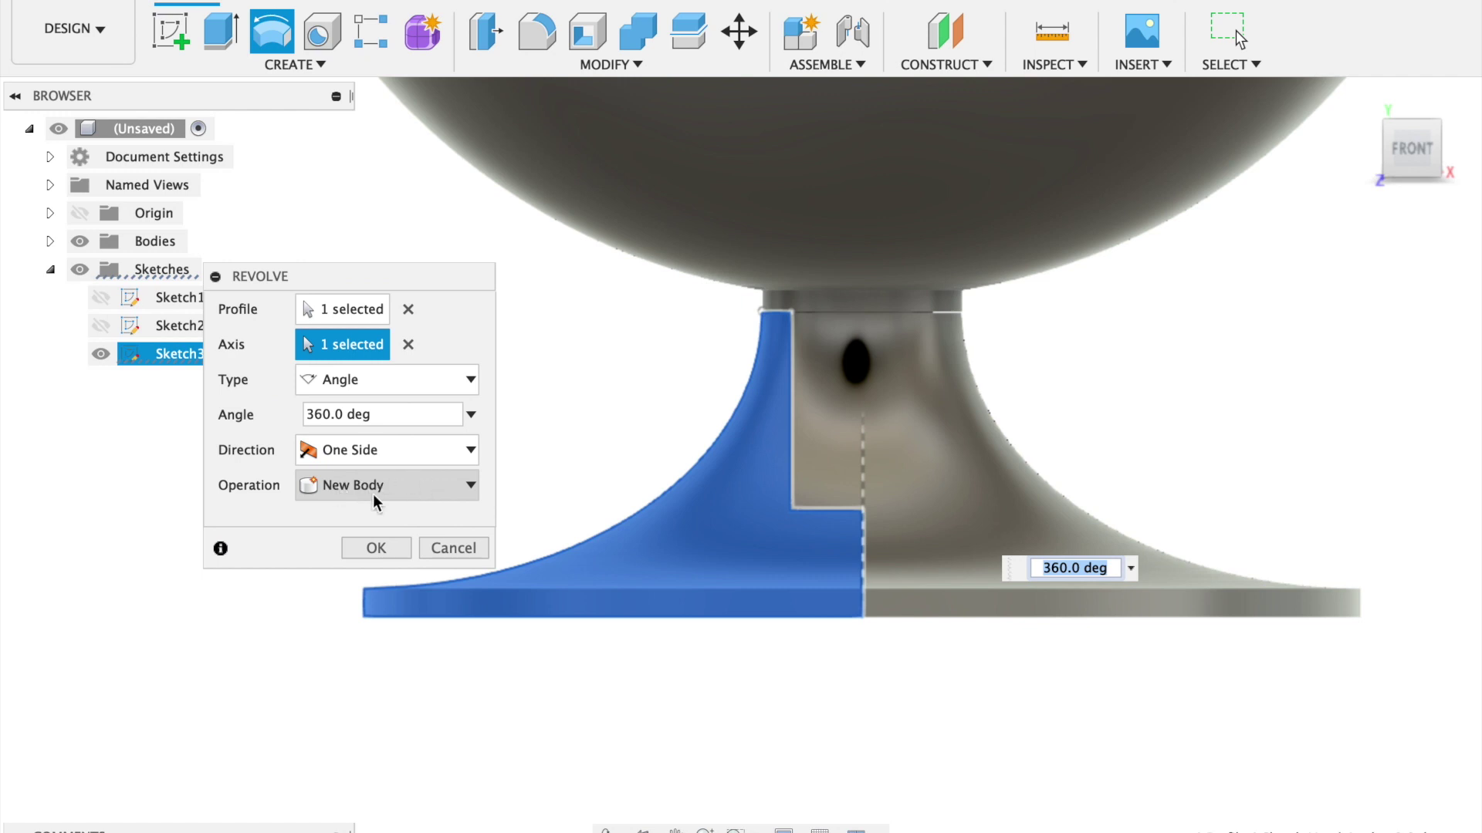
{"action": "left_click", "coordinate": [378, 548]}
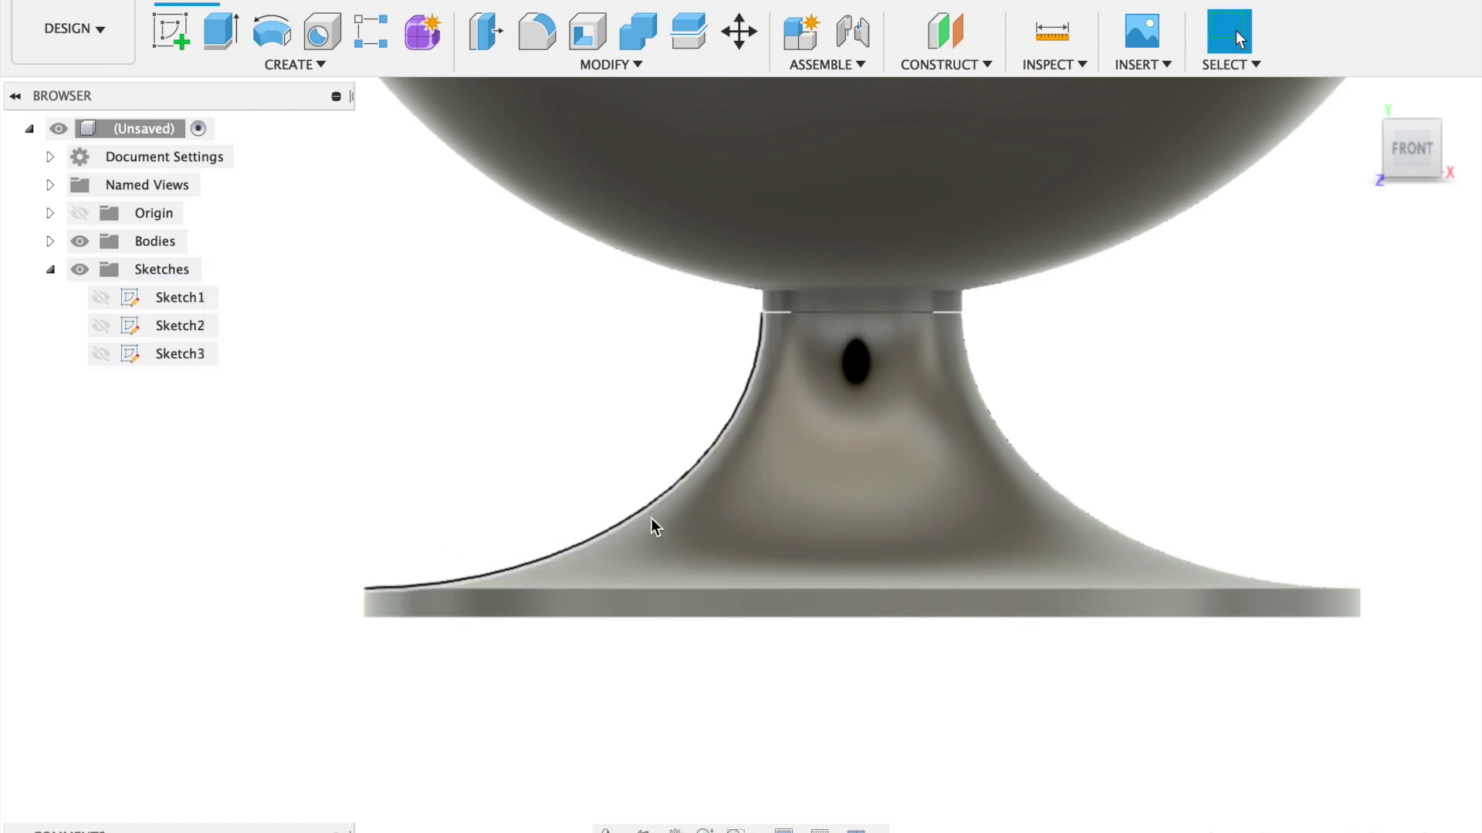
Shell the flared base inward from its flat underside with a 10 mm inside thickness.
{"action": "scroll", "coordinate": [710, 509], "scroll_direction": "down", "scroll_amount": 5}
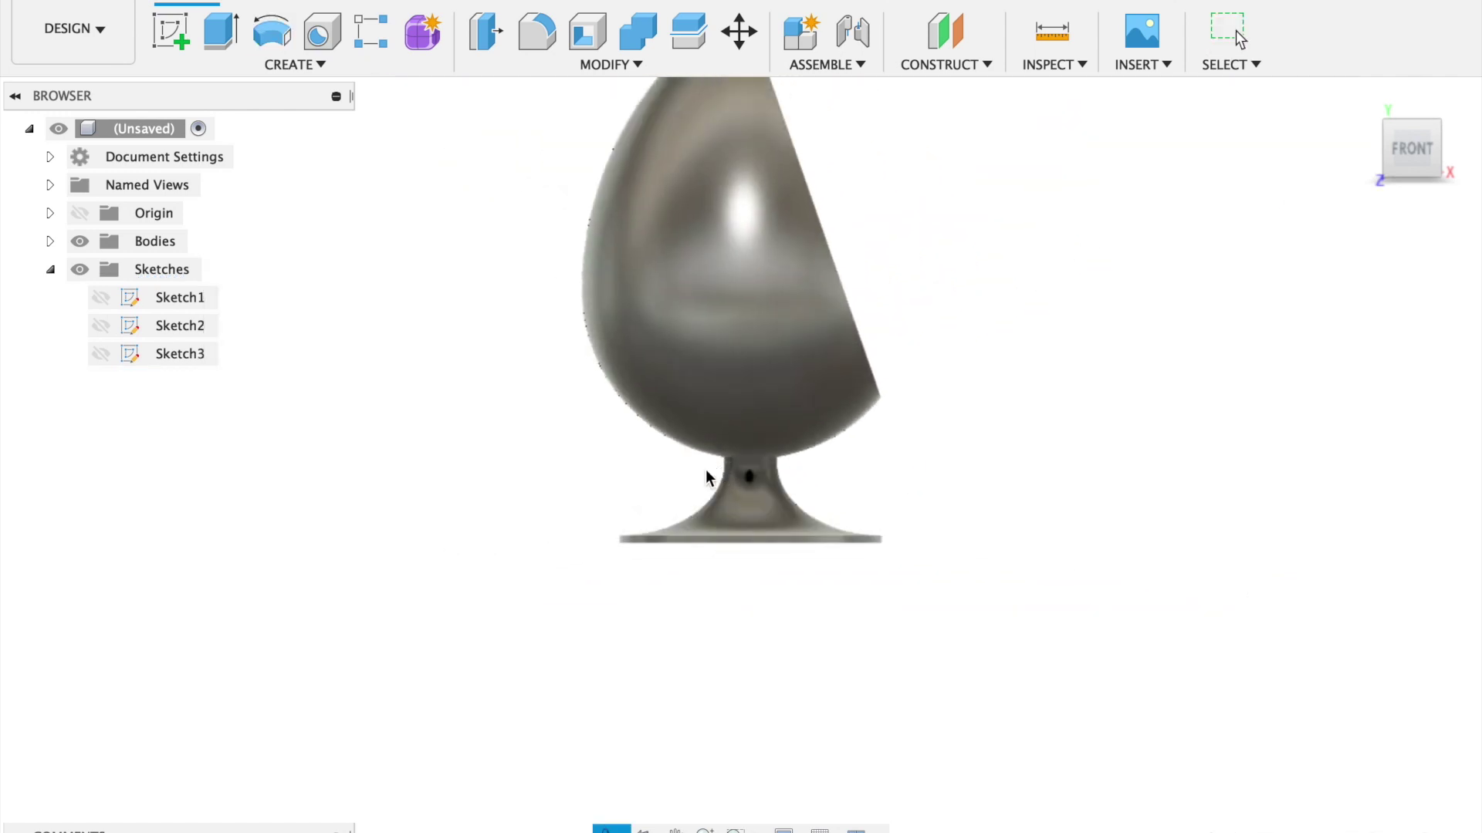
{"action": "middle_click_drag", "start_coordinate": [705, 469], "coordinate": [616, 488], "text": "shift"}
{"action": "scroll", "coordinate": [701, 433], "scroll_direction": "up", "scroll_amount": 3}
{"action": "mouse_move", "coordinate": [705, 428]}
{"action": "middle_mouse_down", "text": "shift"}
{"action": "mouse_move", "coordinate": [621, 403]}
{"action": "mouse_move", "coordinate": [585, 440]}
{"action": "mouse_move", "coordinate": [708, 425]}
{"action": "middle_mouse_up", "text": "shift"}
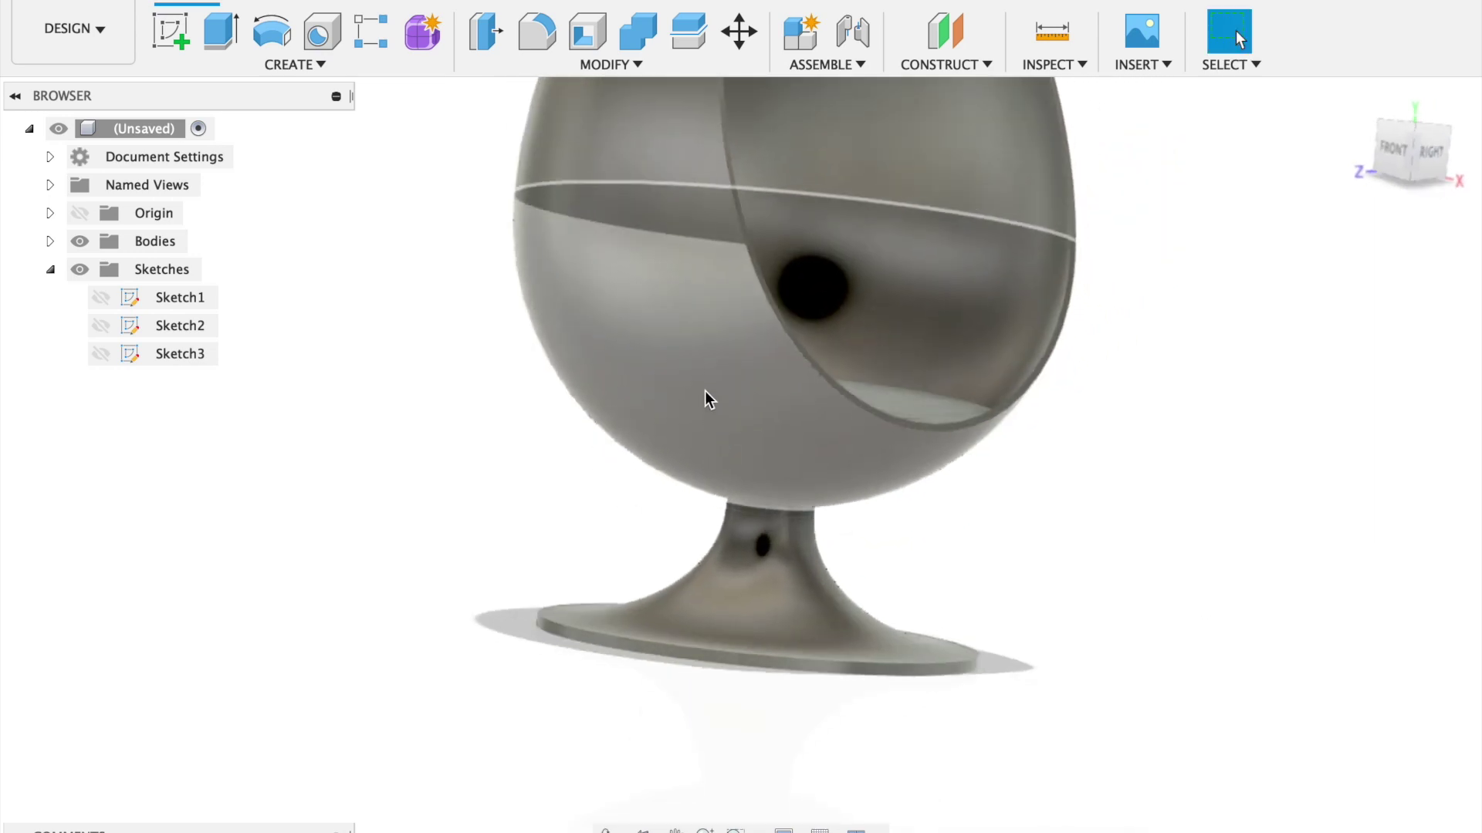
{"action": "scroll", "coordinate": [709, 399], "scroll_direction": "down", "scroll_amount": 3}
{"action": "scroll", "coordinate": [645, 424], "scroll_direction": "up", "scroll_amount": 5}
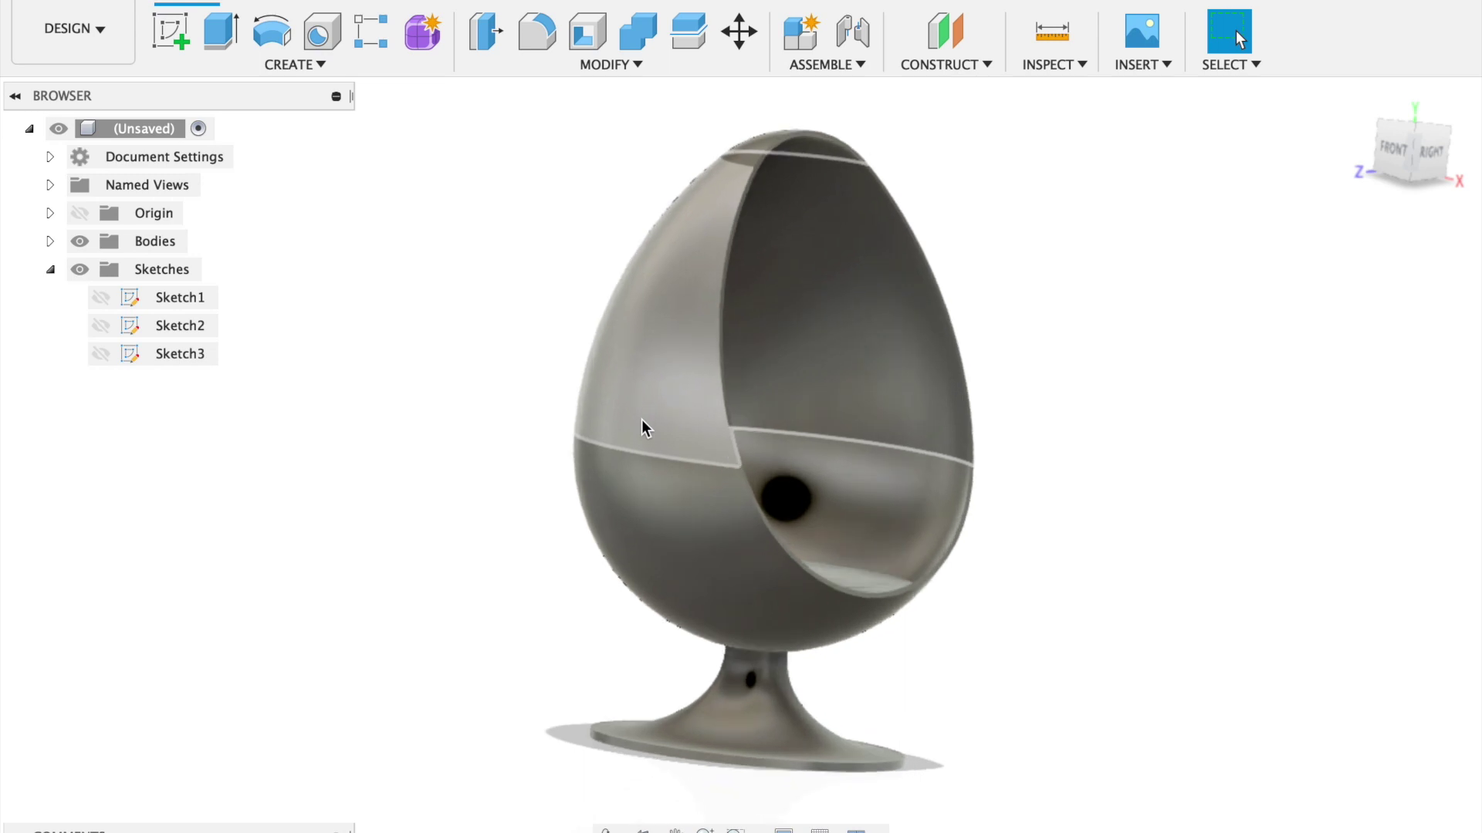
{"action": "middle_click_drag", "start_coordinate": [675, 456], "coordinate": [679, 293], "text": "shift"}
{"action": "scroll", "coordinate": [630, 444], "scroll_direction": "down", "scroll_amount": 3}
{"action": "left_click", "coordinate": [588, 35]}
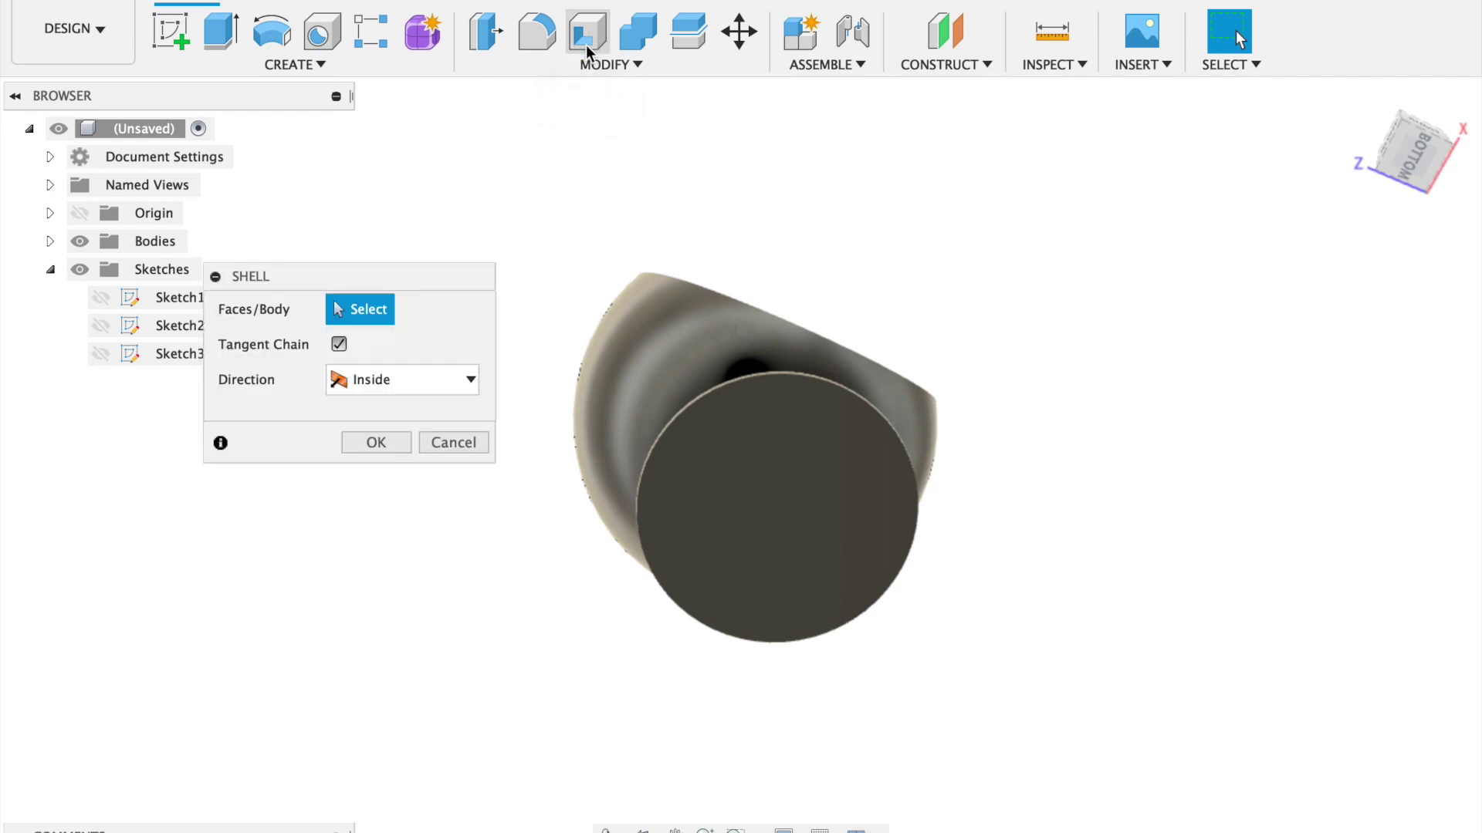
{"action": "left_click", "coordinate": [739, 395]}
{"action": "middle_click_drag", "start_coordinate": [825, 428], "coordinate": [843, 488], "text": "shift"}
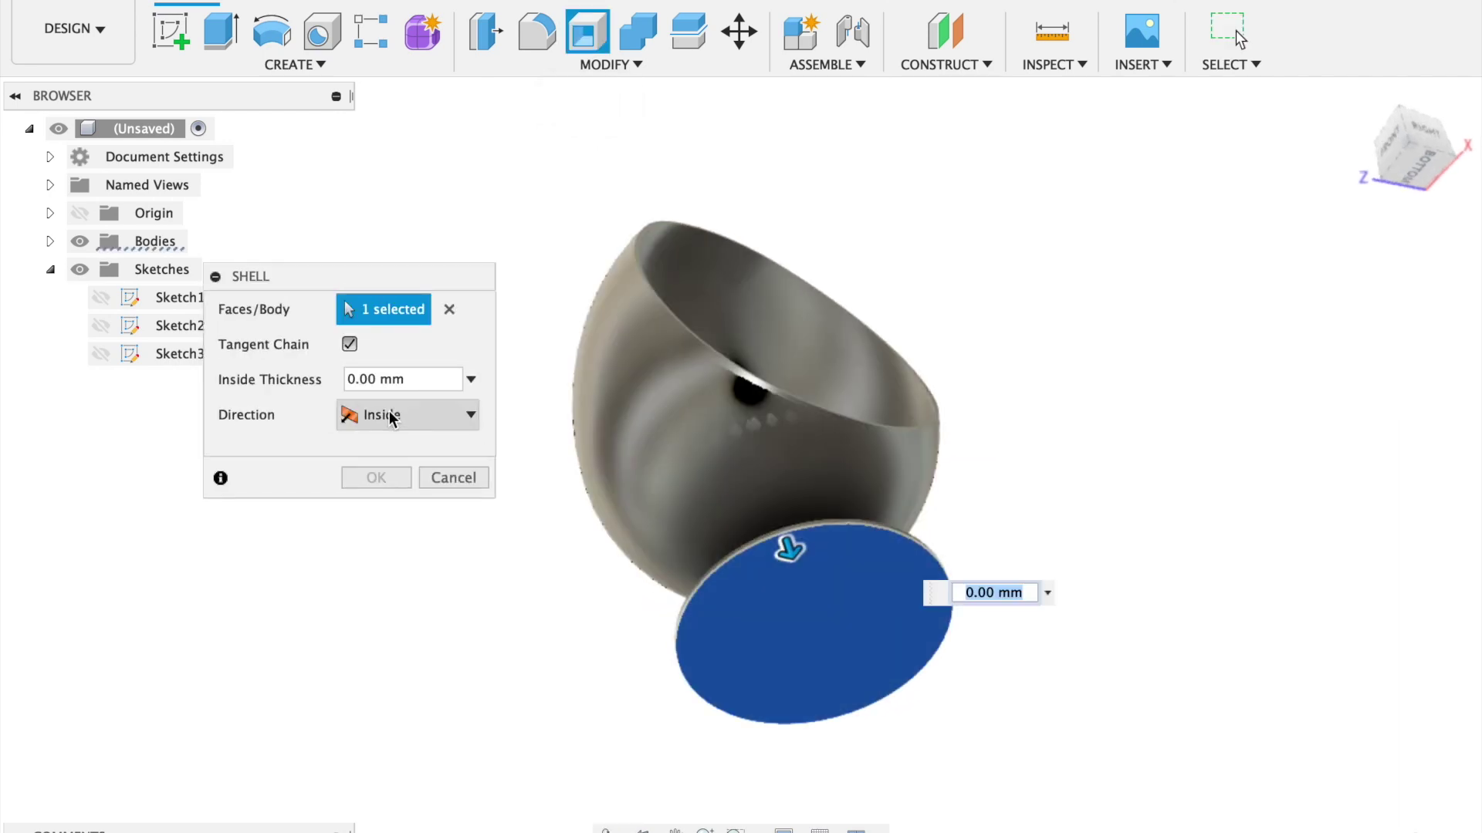
{"action": "middle_click_drag", "start_coordinate": [834, 695], "coordinate": [859, 734], "text": "shift"}
{"action": "type", "text": "10"}
{"action": "middle_click_drag", "start_coordinate": [743, 604], "coordinate": [926, 564], "text": "shift"}
{"action": "scroll", "coordinate": [794, 473], "scroll_direction": "up", "scroll_amount": 3}
{"action": "left_click", "coordinate": [378, 478]}
Extrude the flat seat face inside the egg 60 mm upward as a new body.
{"action": "middle_click_drag", "start_coordinate": [661, 530], "coordinate": [595, 588], "text": "shift"}
{"action": "middle_click_drag", "start_coordinate": [744, 374], "coordinate": [810, 314], "text": "shift"}
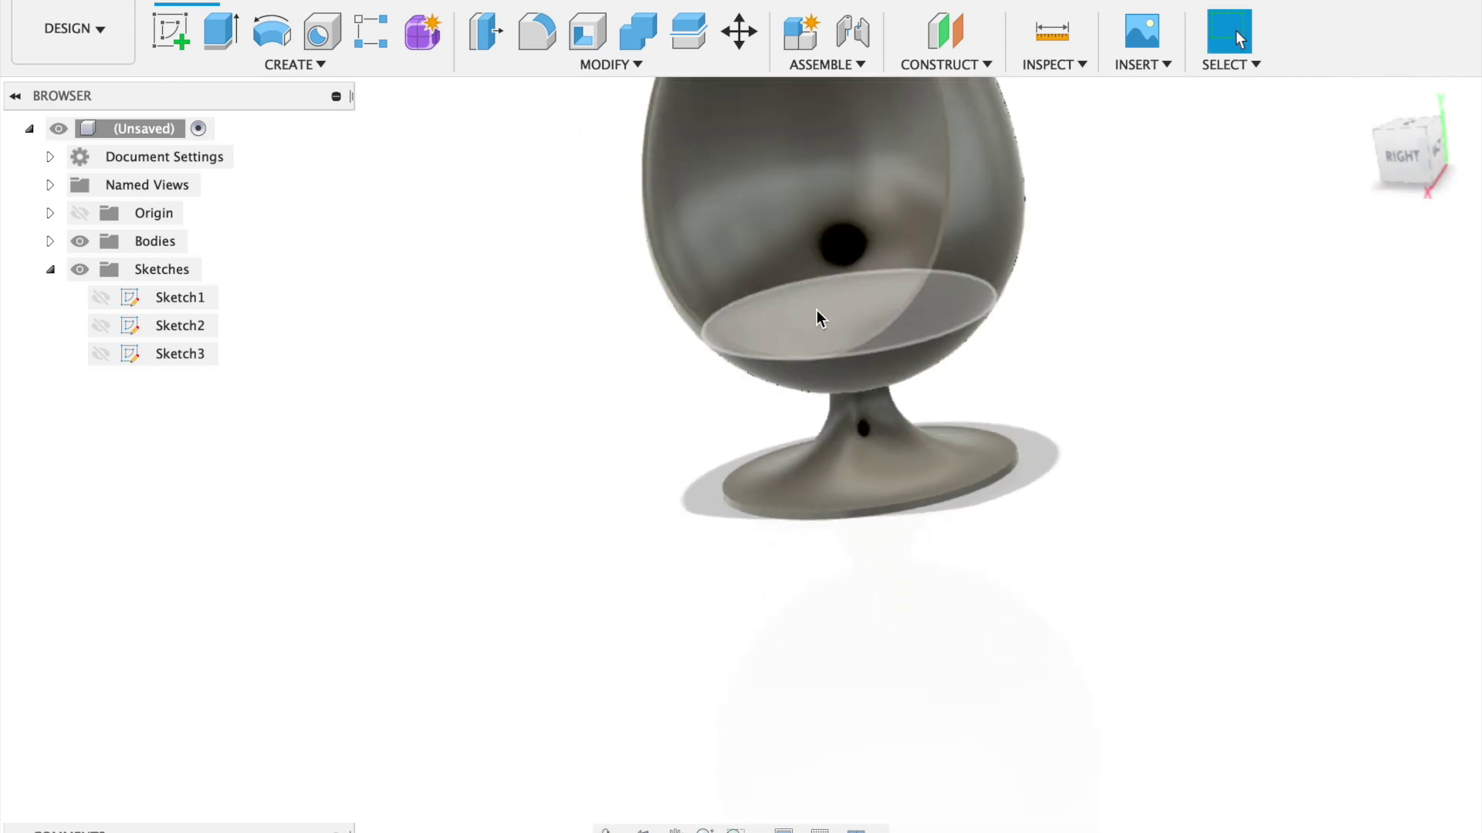
{"action": "middle_click_drag", "start_coordinate": [578, 301], "coordinate": [659, 339], "text": "shift"}
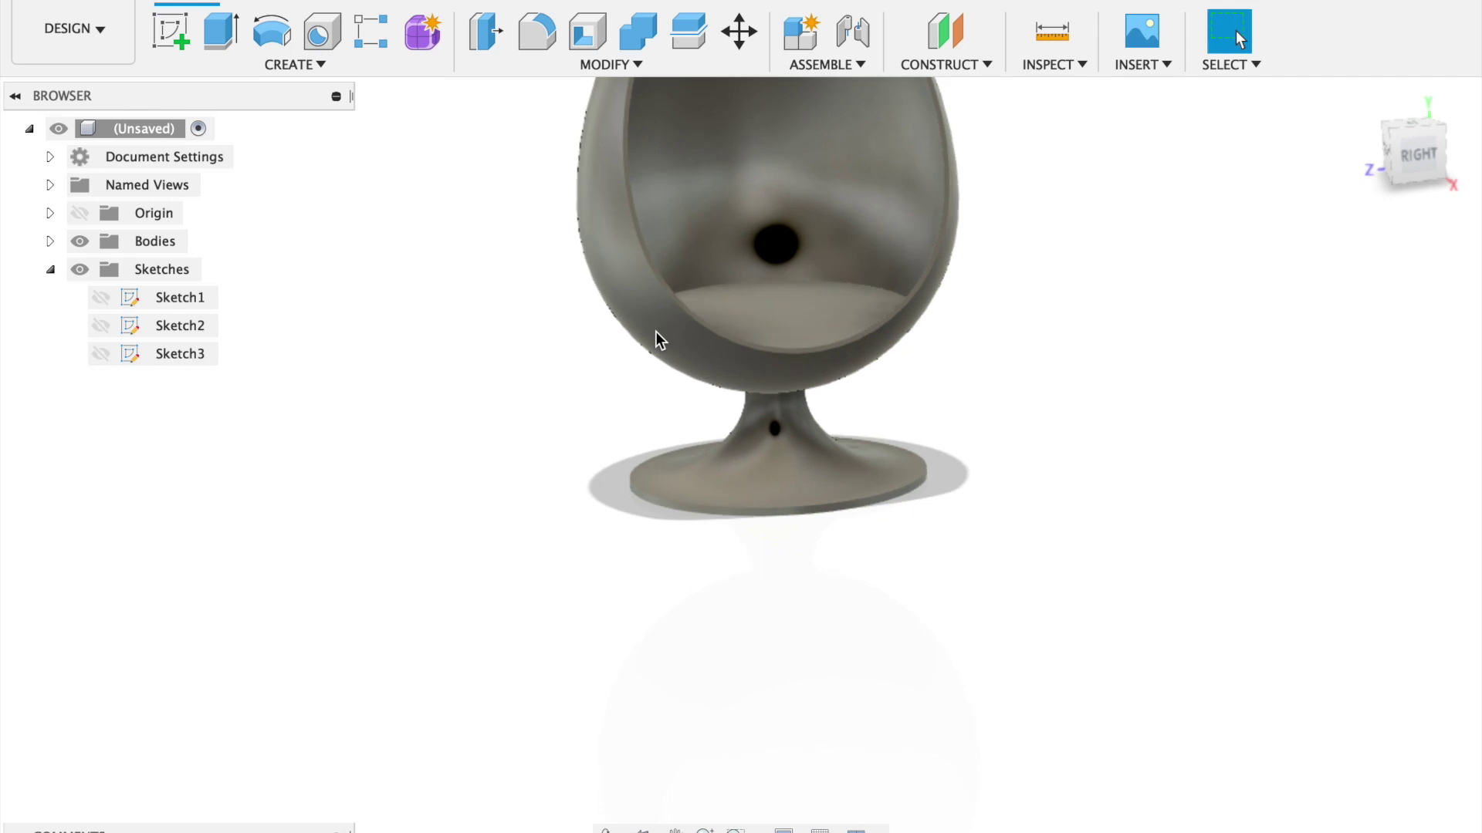
{"action": "left_click", "coordinate": [221, 36]}
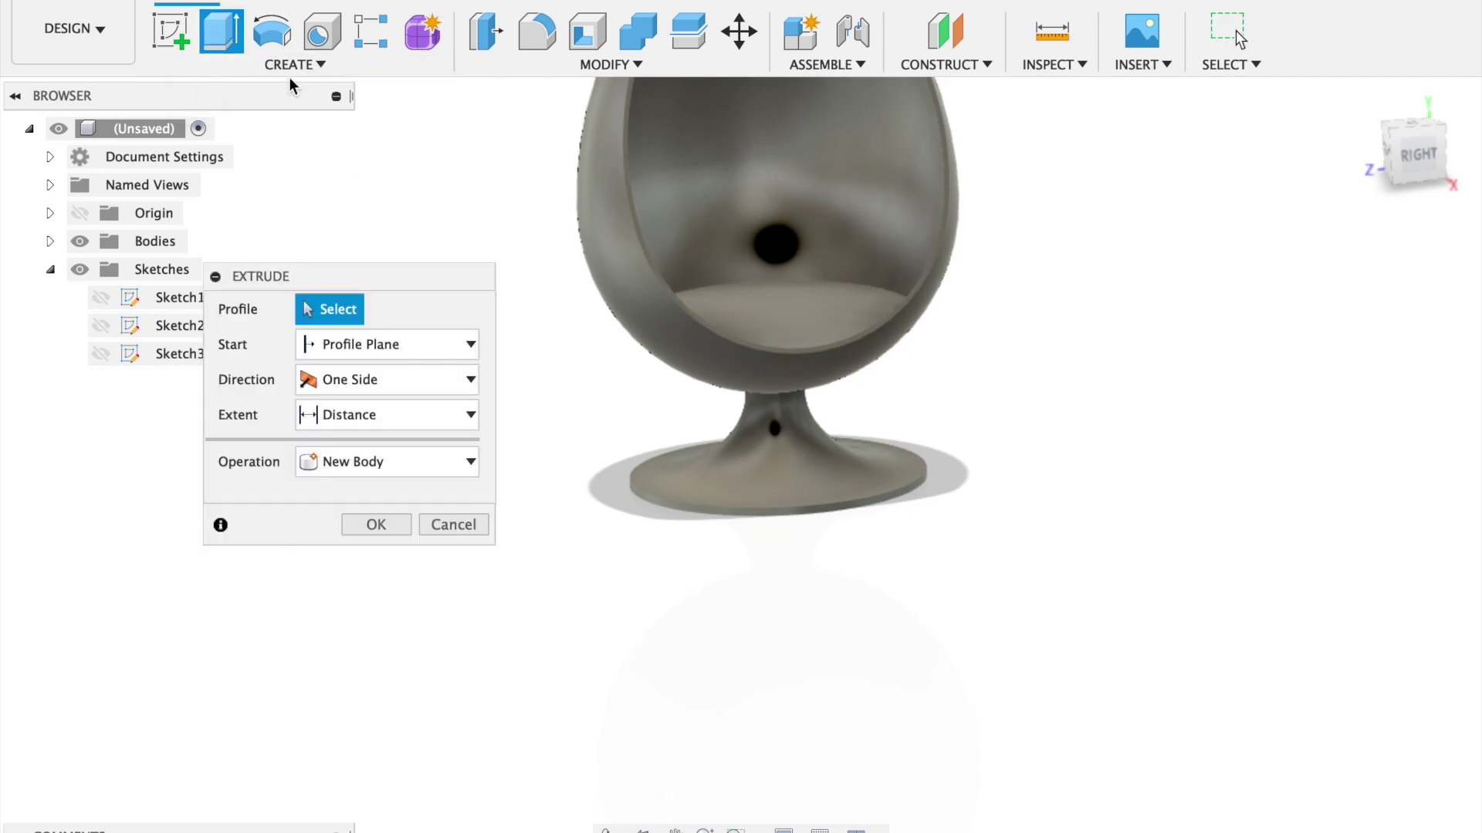
{"action": "left_click", "coordinate": [770, 308]}
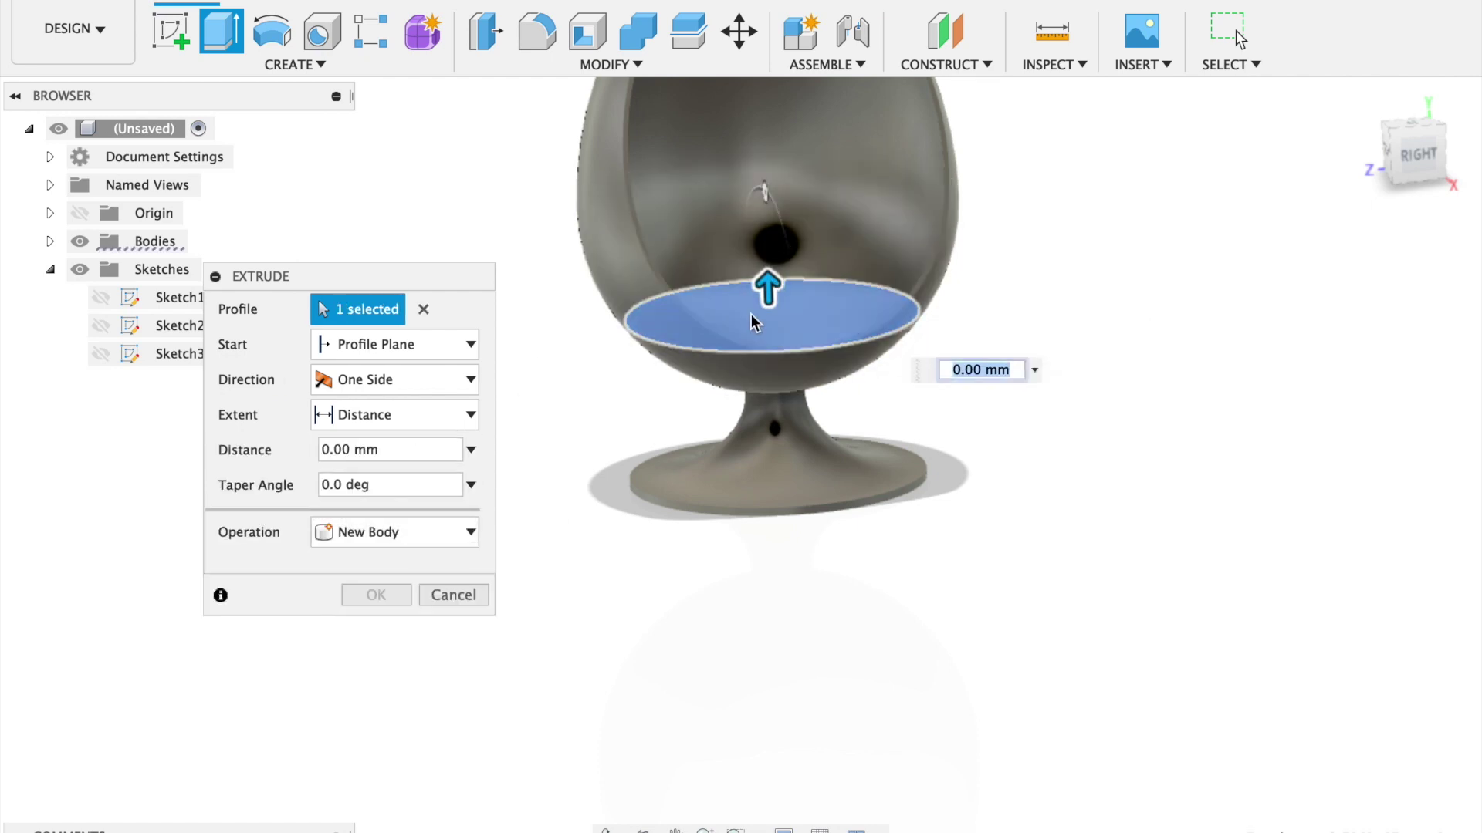
{"action": "left_click_drag", "start_coordinate": [768, 289], "coordinate": [768, 265]}
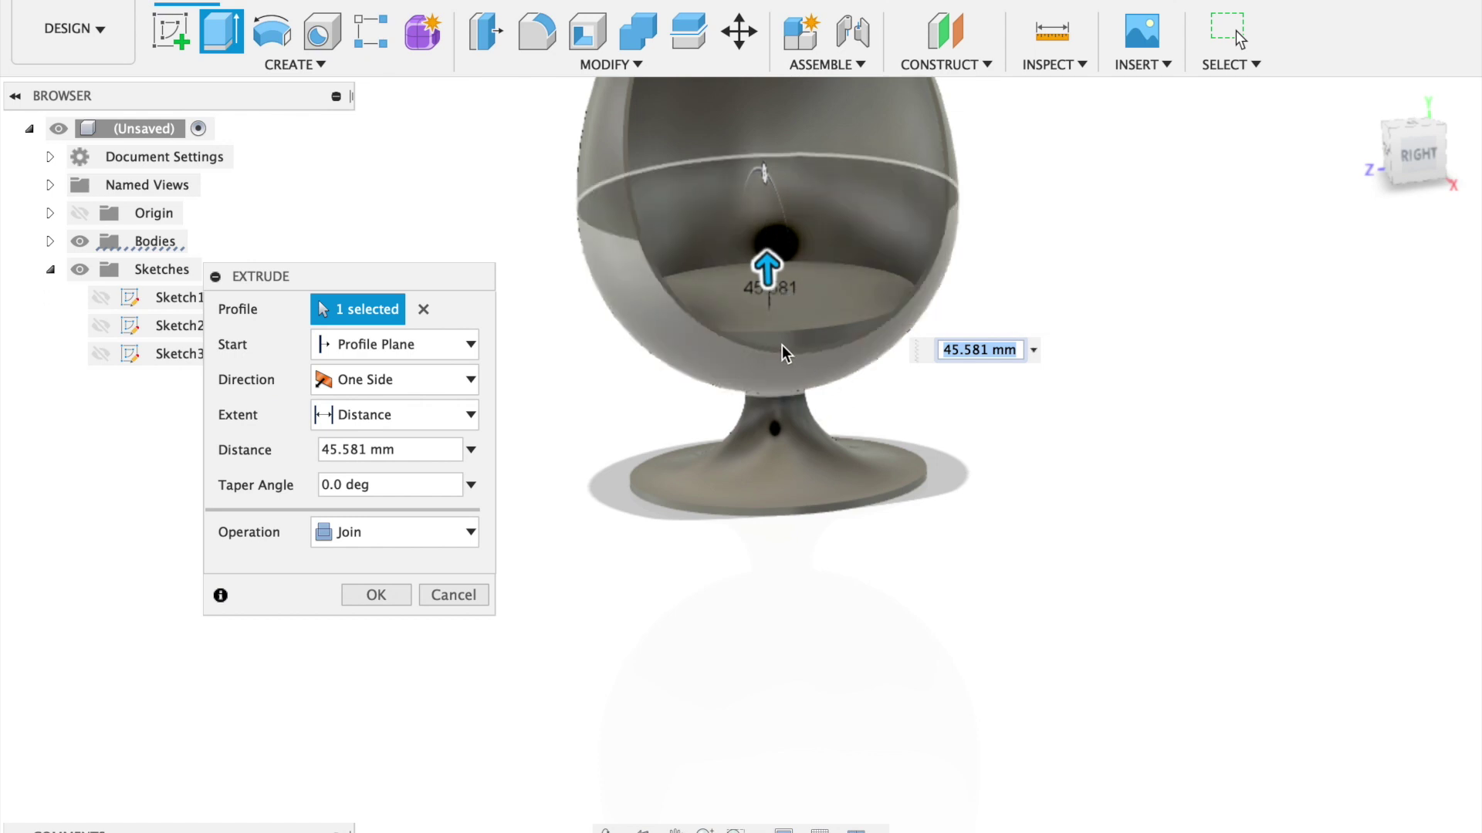
{"action": "left_click", "coordinate": [366, 451]}
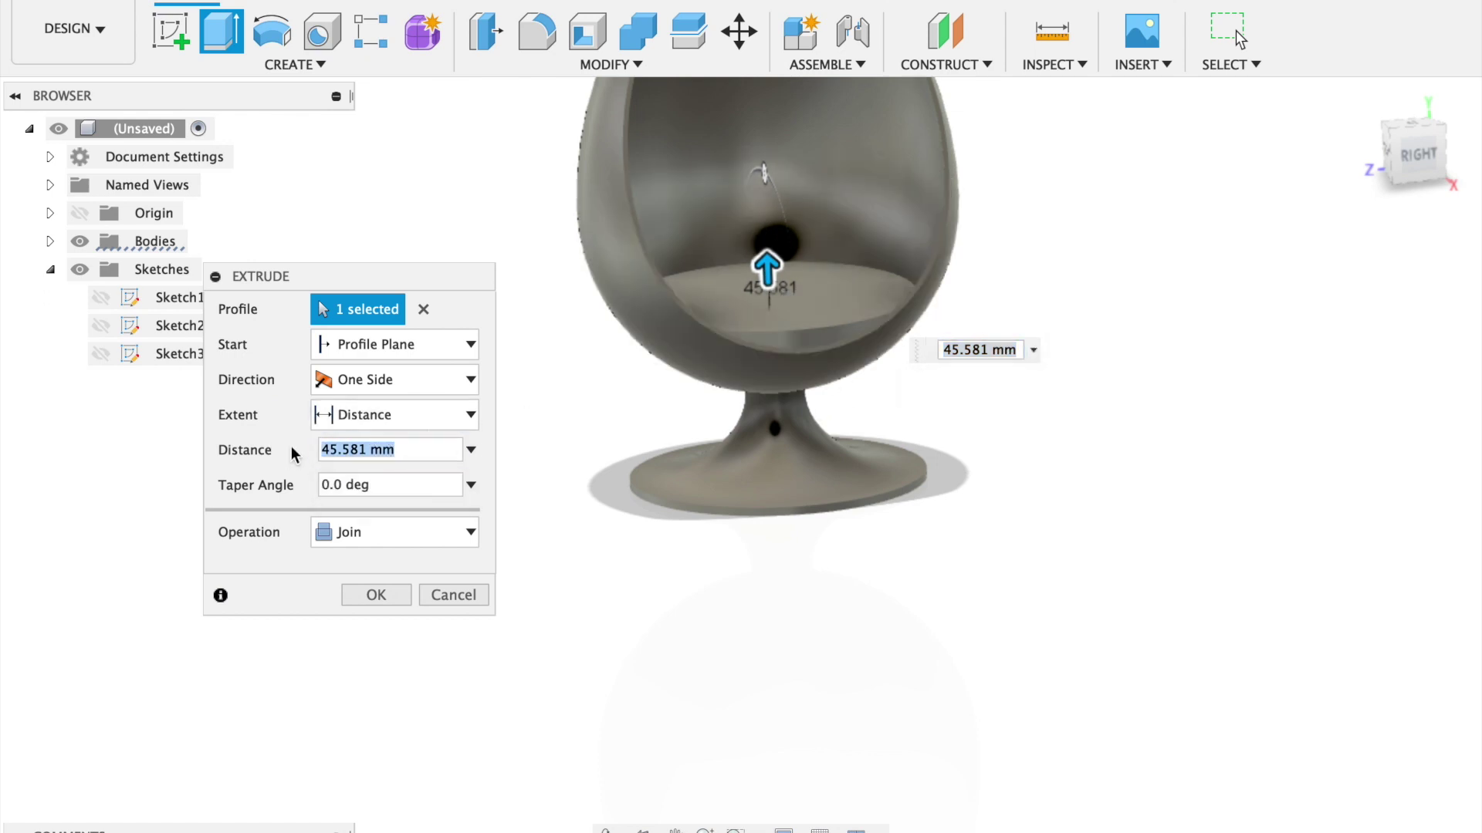
{"action": "type", "text": "60"}
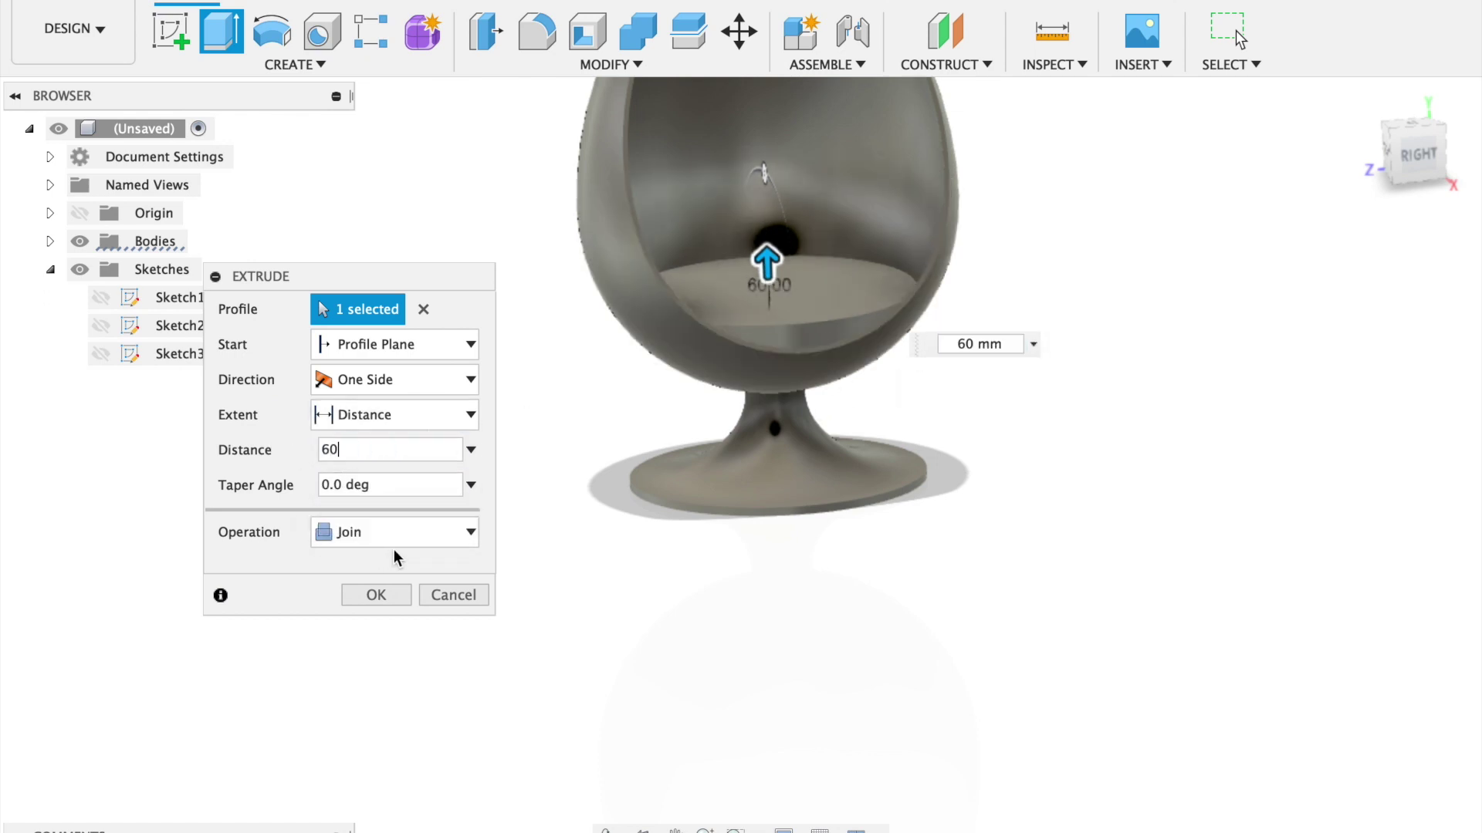
{"action": "left_click", "coordinate": [393, 534]}
{"action": "left_click", "coordinate": [382, 636]}
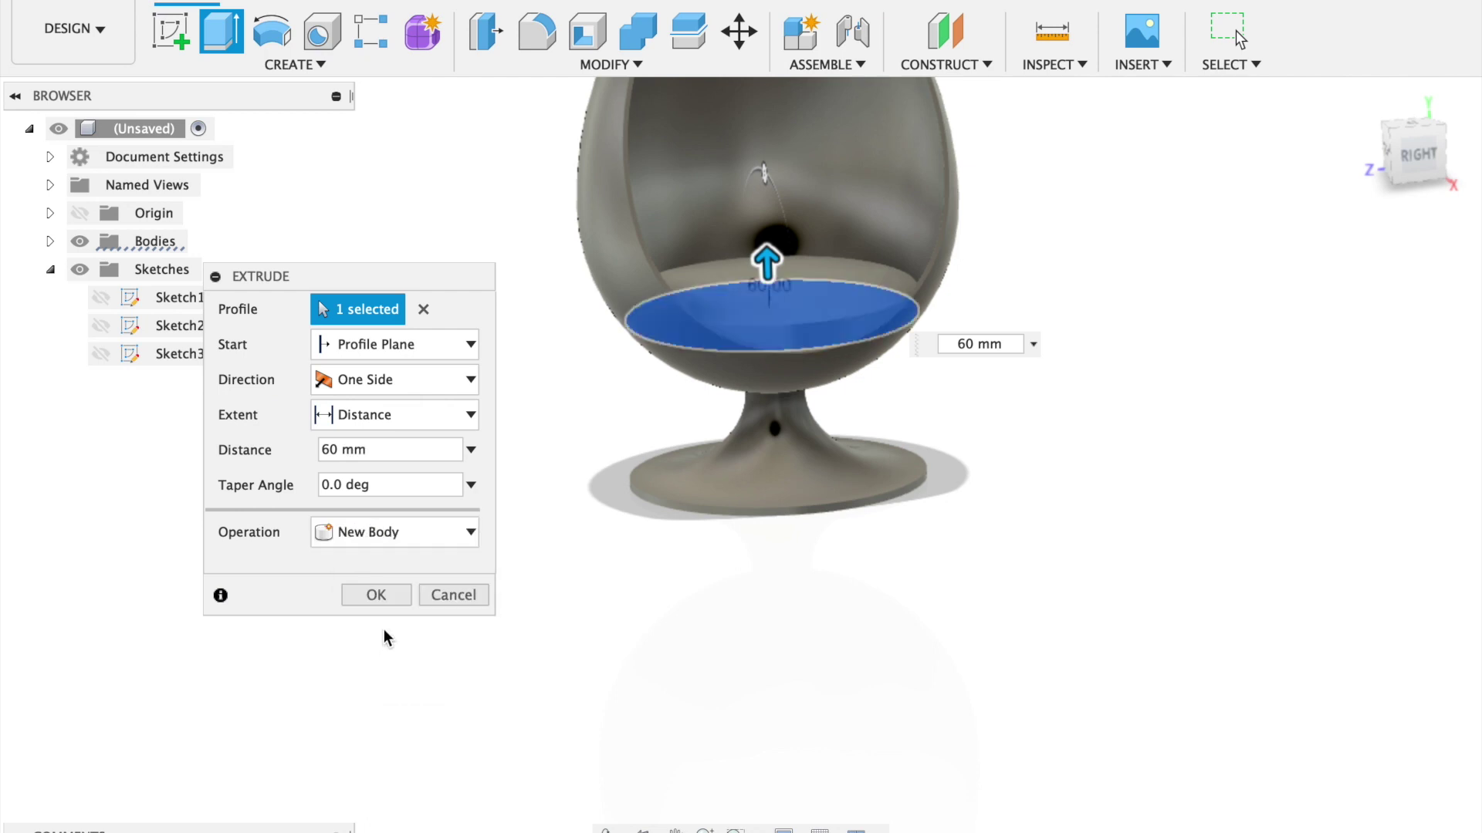
{"action": "left_click", "coordinate": [386, 595]}
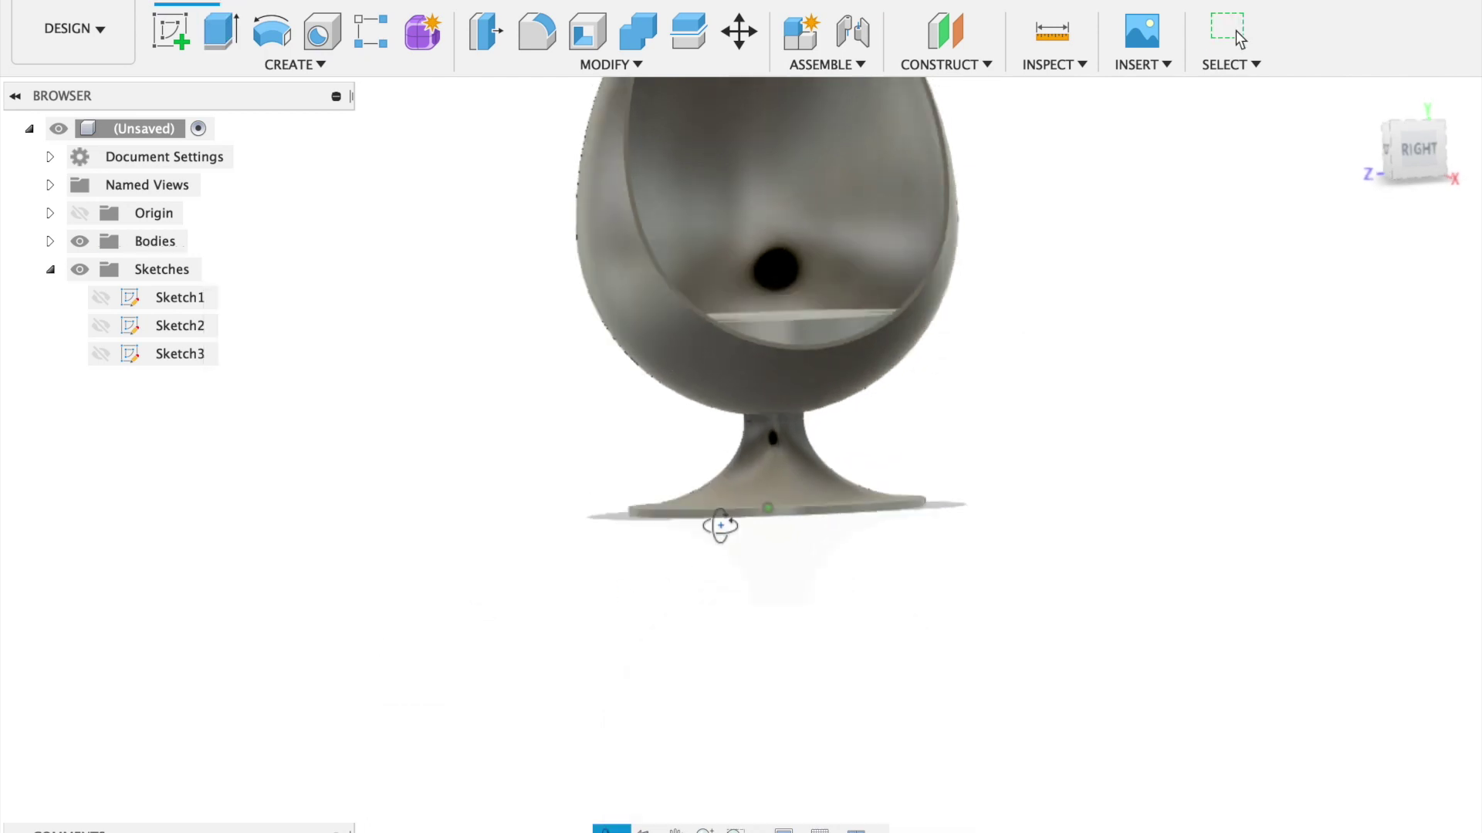
{"action": "scroll", "coordinate": [781, 332], "scroll_direction": "up", "scroll_amount": 3}
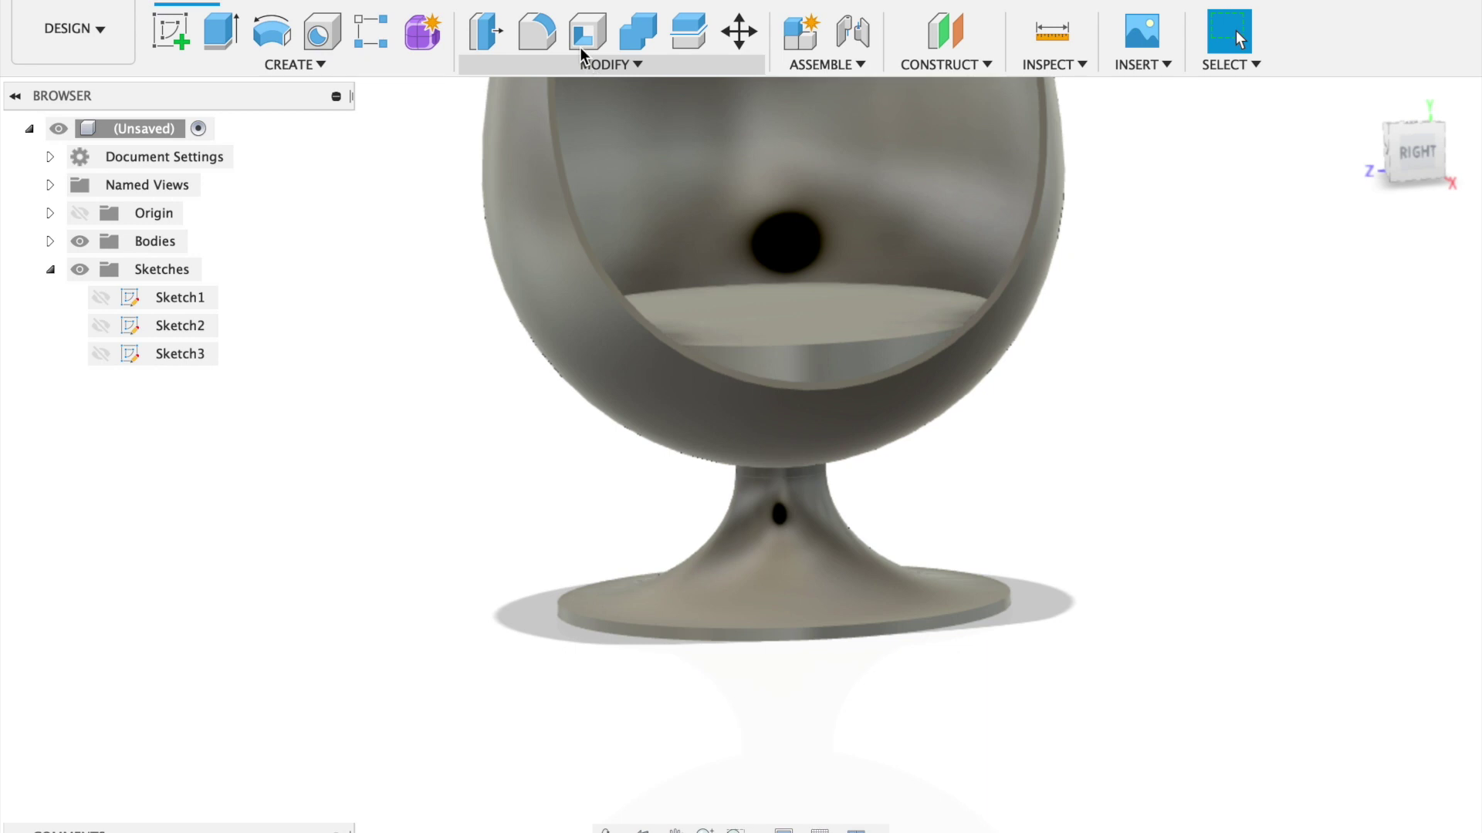
Fillet the upper and lower edges of the seat cushion with a 30 mm constant radius.
{"action": "left_click", "coordinate": [536, 32]}
{"action": "left_click", "coordinate": [798, 346]}
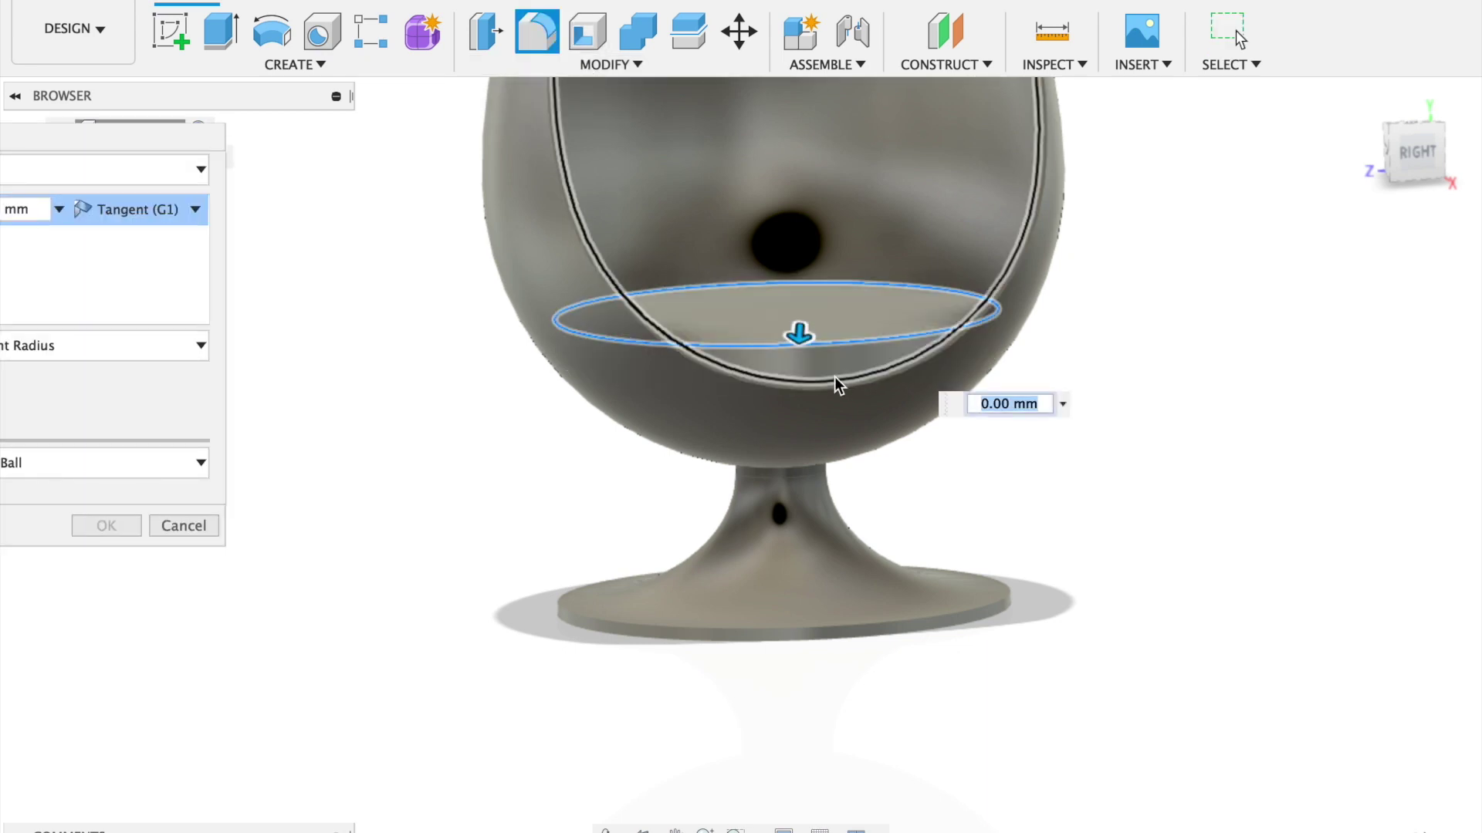
{"action": "middle_click_drag", "start_coordinate": [826, 376], "coordinate": [849, 392], "text": "shift"}
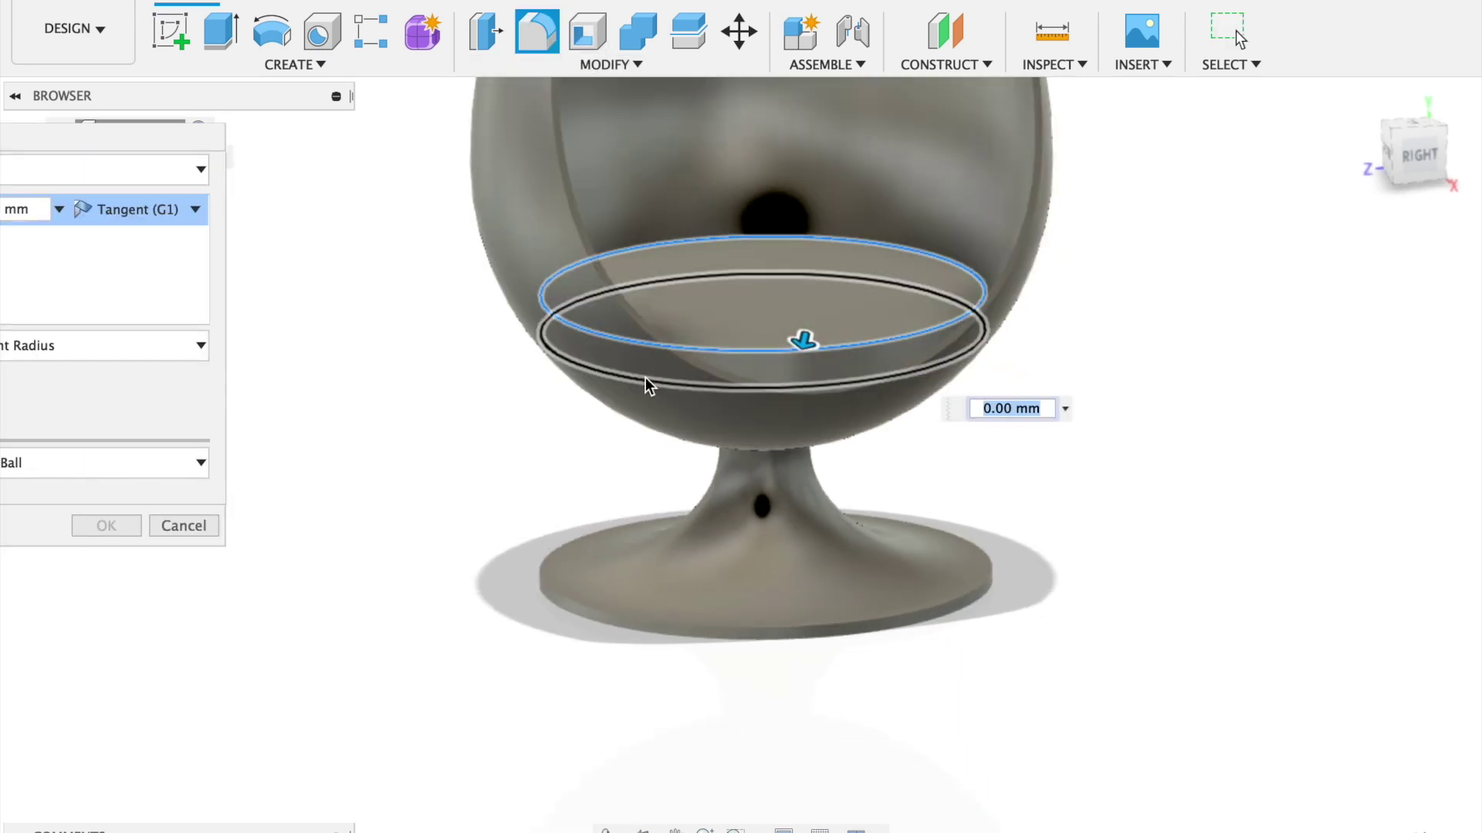
{"action": "left_click", "coordinate": [645, 382]}
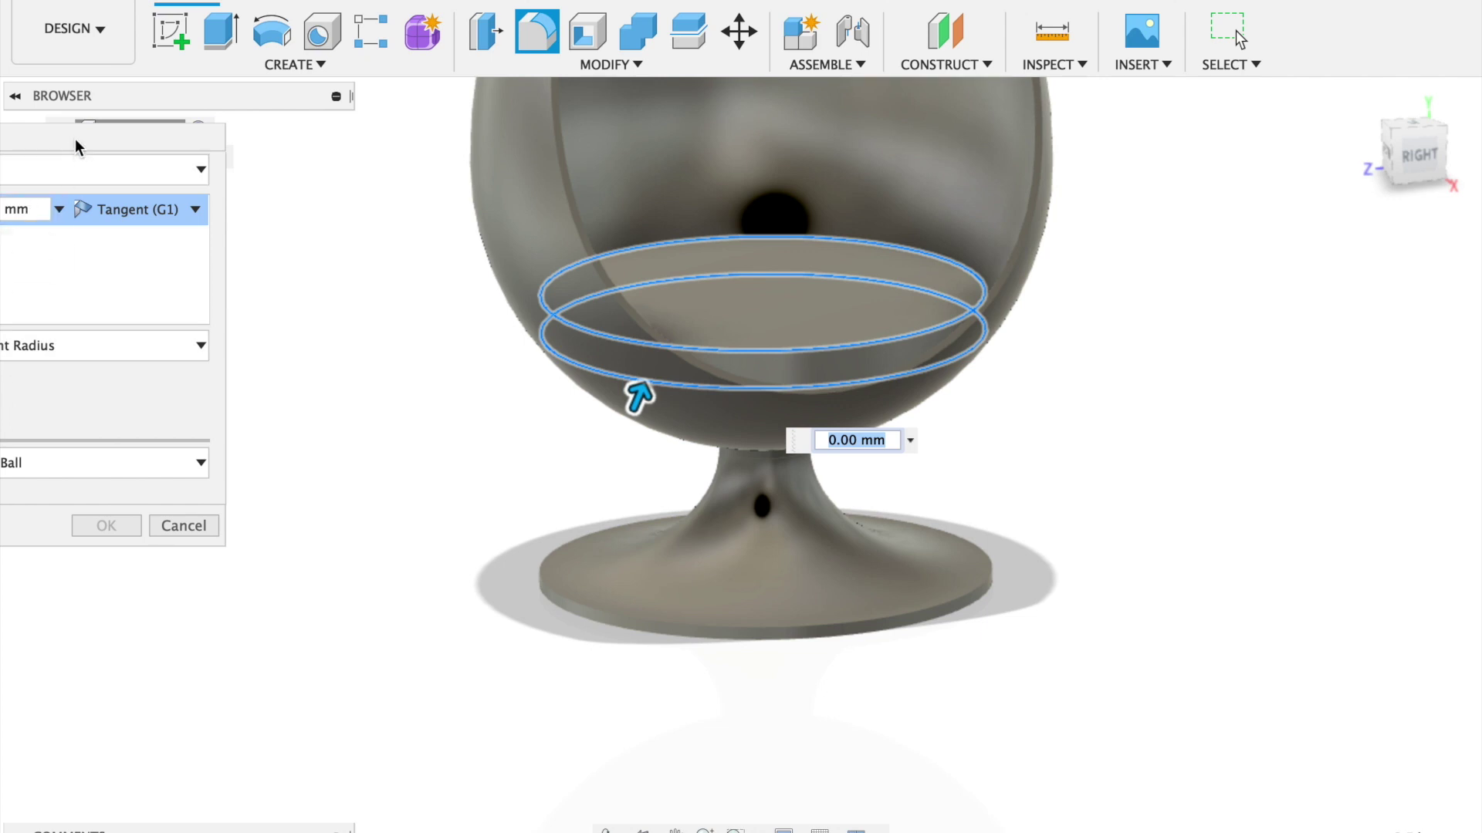
{"action": "left_click_drag", "start_coordinate": [75, 141], "coordinate": [265, 146]}
{"action": "type", "text": "30"}
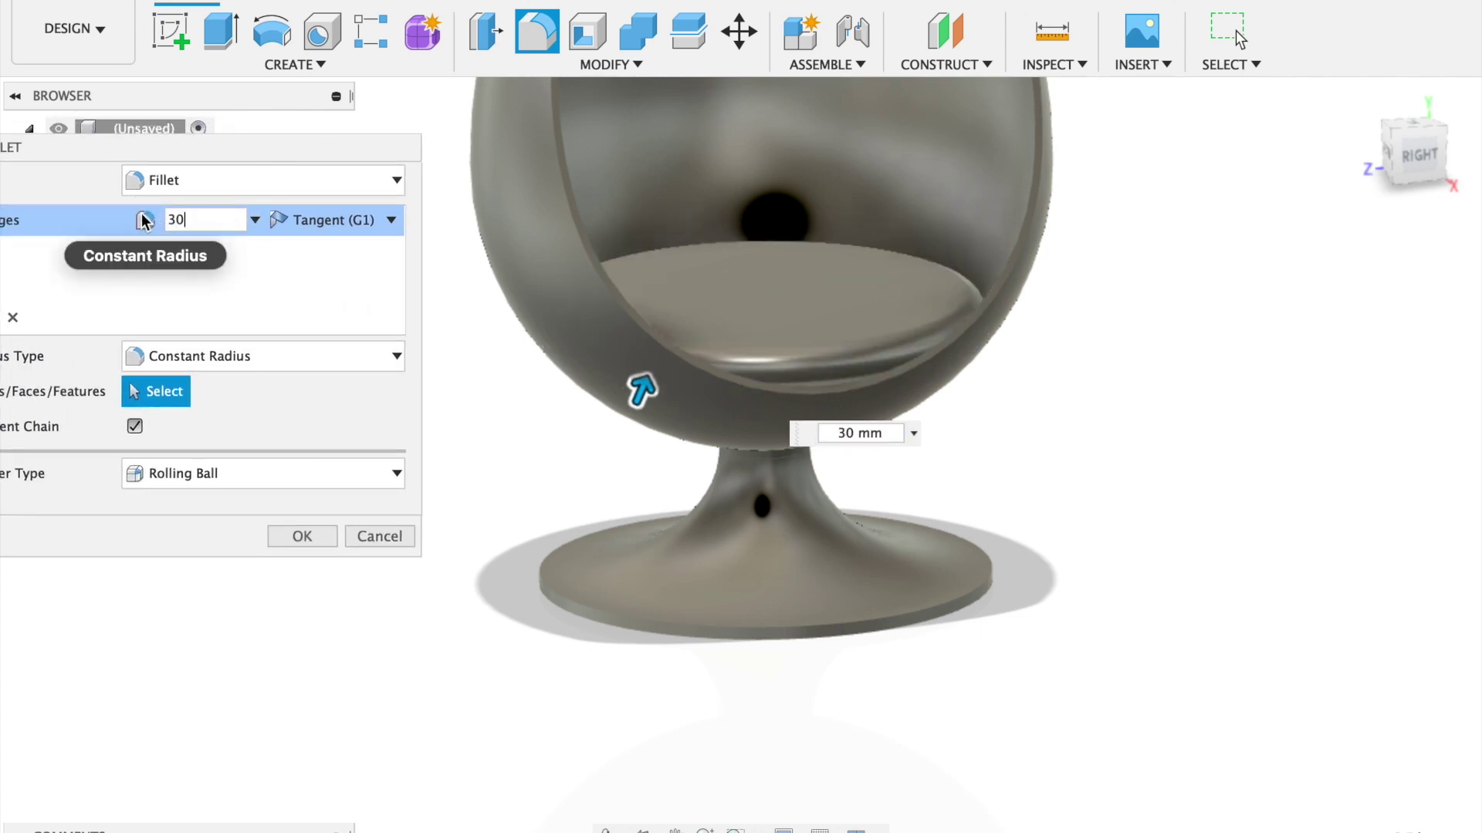
{"action": "left_click", "coordinate": [303, 538]}
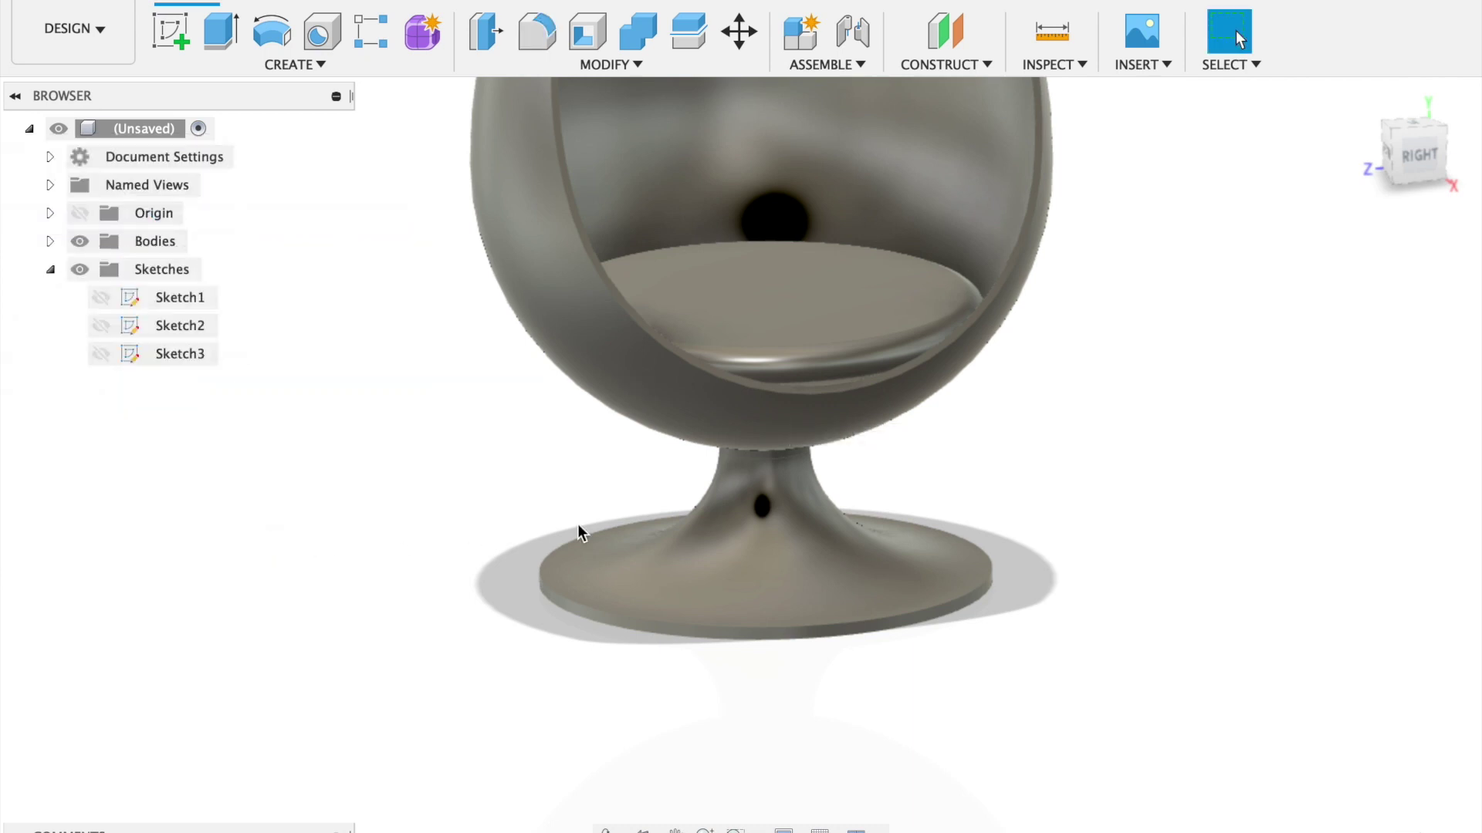
Examine the whole chair and identify which bodies are the egg shell, the base and the cushion.
{"action": "scroll", "coordinate": [579, 528], "scroll_direction": "down", "scroll_amount": 5}
{"action": "middle_click_drag", "start_coordinate": [629, 523], "coordinate": [668, 172], "text": "shift"}
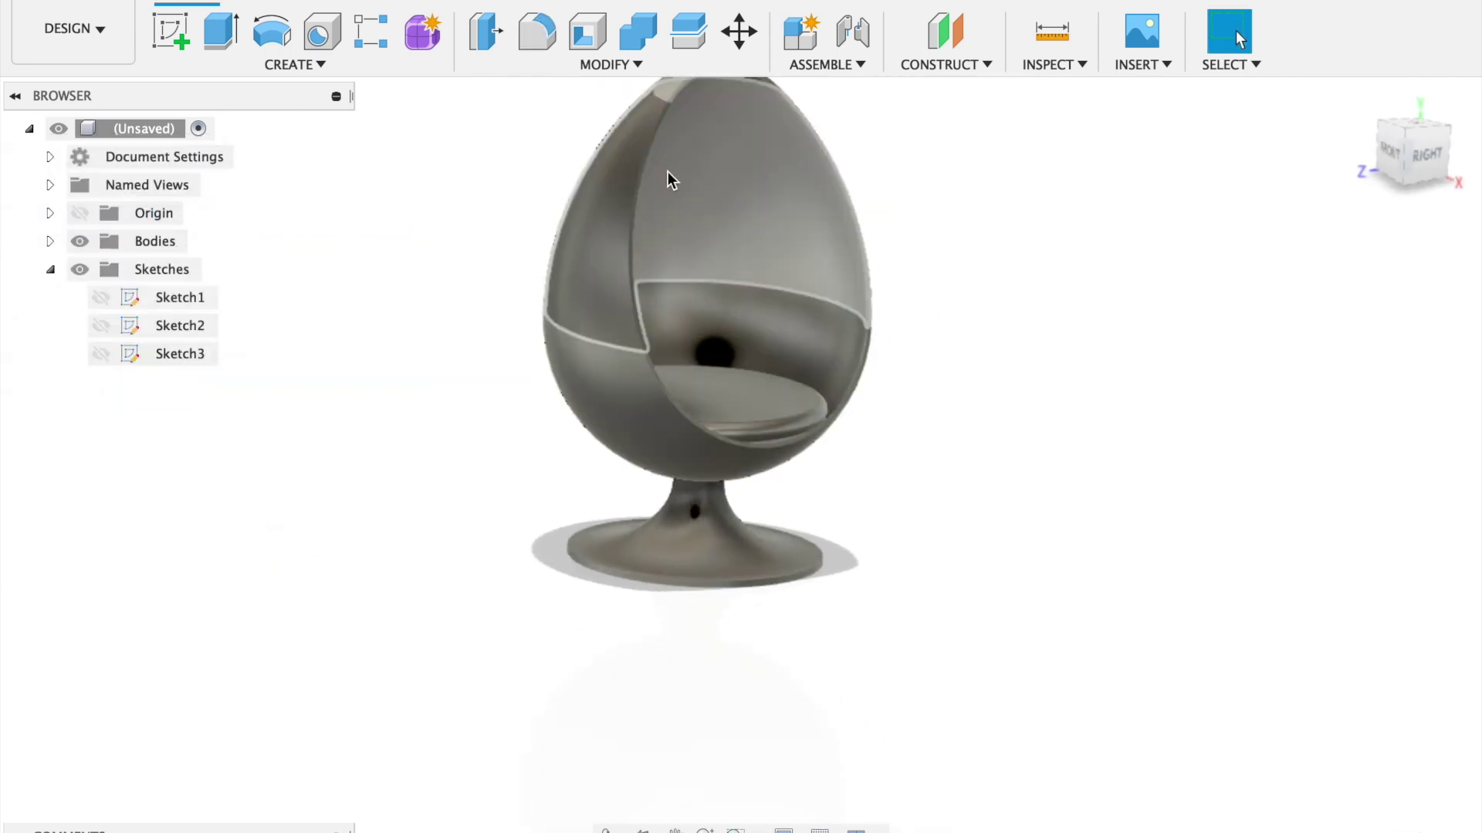
{"action": "scroll", "coordinate": [671, 123], "scroll_direction": "down", "scroll_amount": 3}
{"action": "scroll", "coordinate": [679, 113], "scroll_direction": "up", "scroll_amount": 8}
{"action": "scroll", "coordinate": [617, 270], "scroll_direction": "down", "scroll_amount": 3}
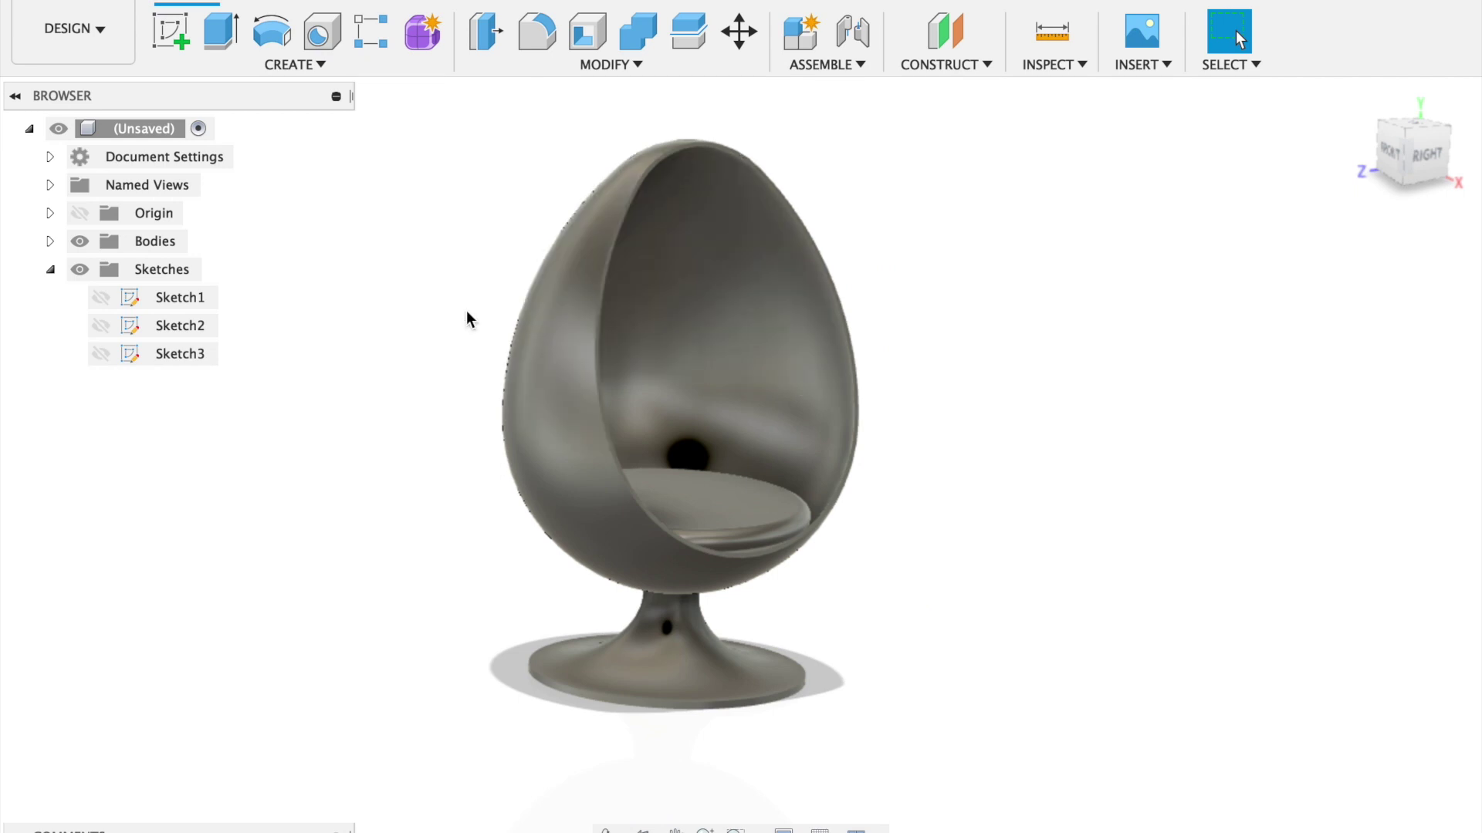
{"action": "left_click", "coordinate": [51, 241]}
{"action": "left_click", "coordinate": [170, 269]}
{"action": "left_click", "coordinate": [186, 301]}
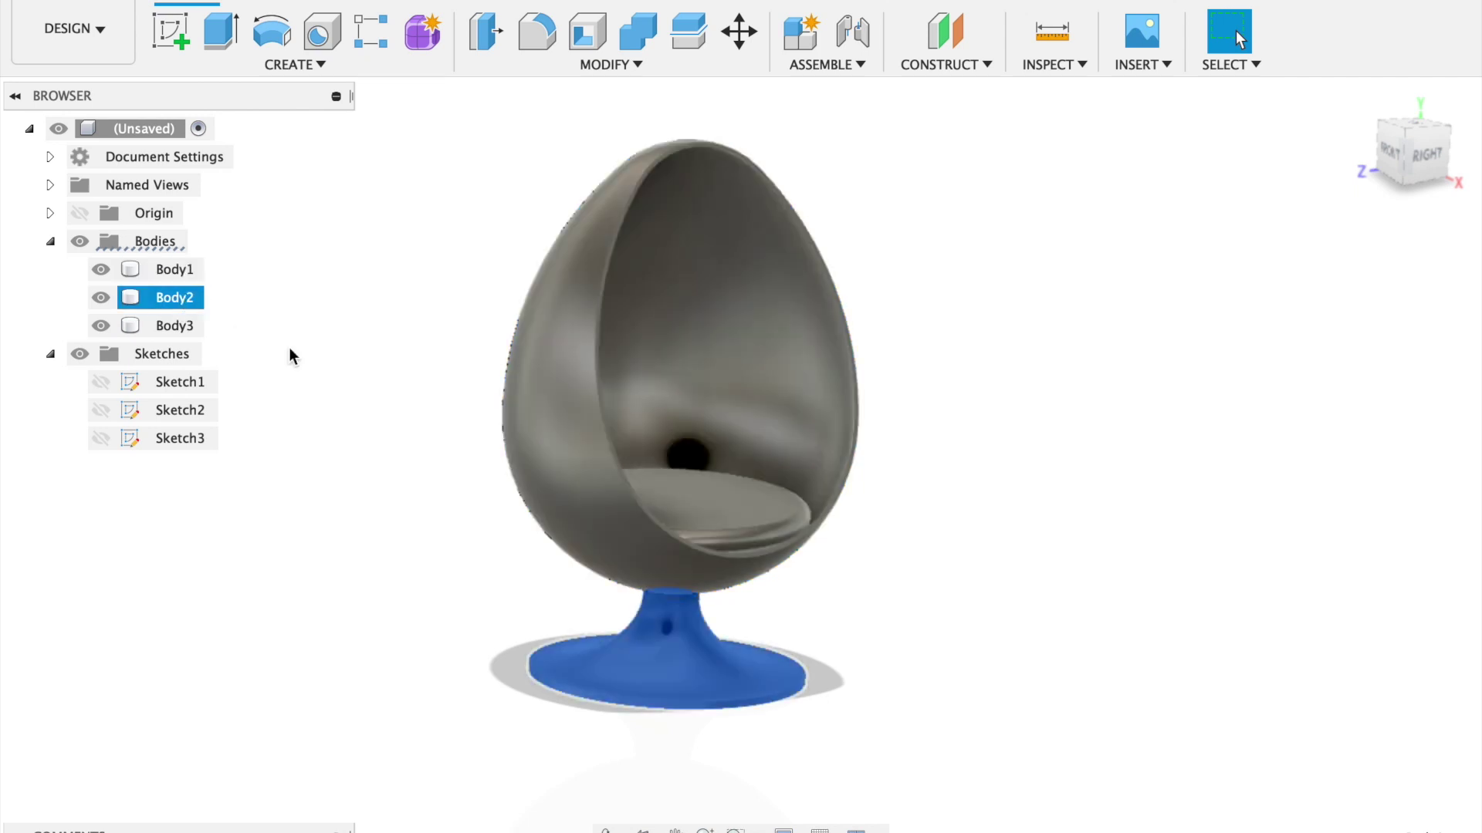
{"action": "left_click", "coordinate": [189, 328]}
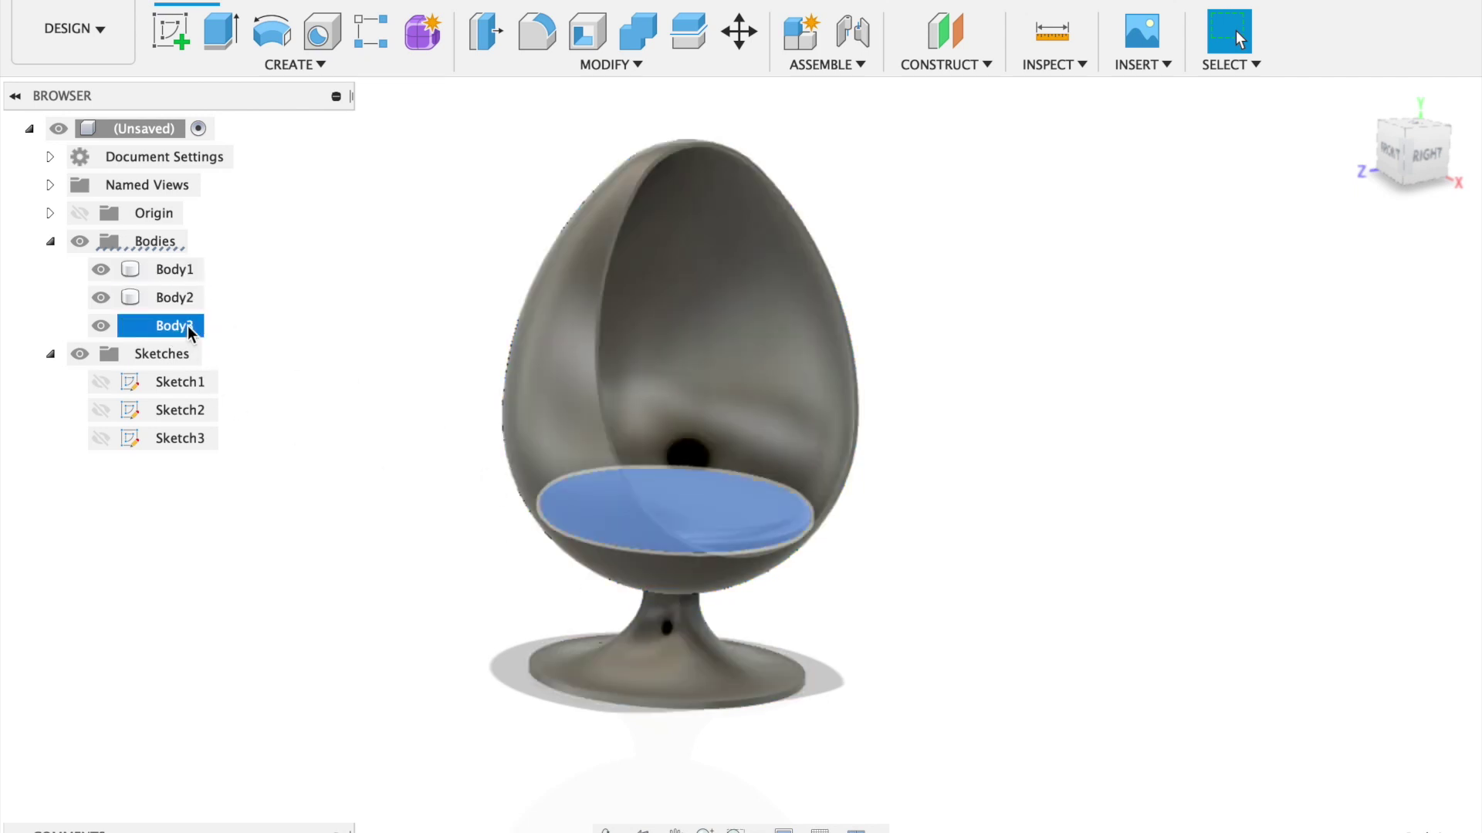
Combine the cushion with the egg shell using Join, as a new component.
{"action": "left_click", "coordinate": [176, 270]}
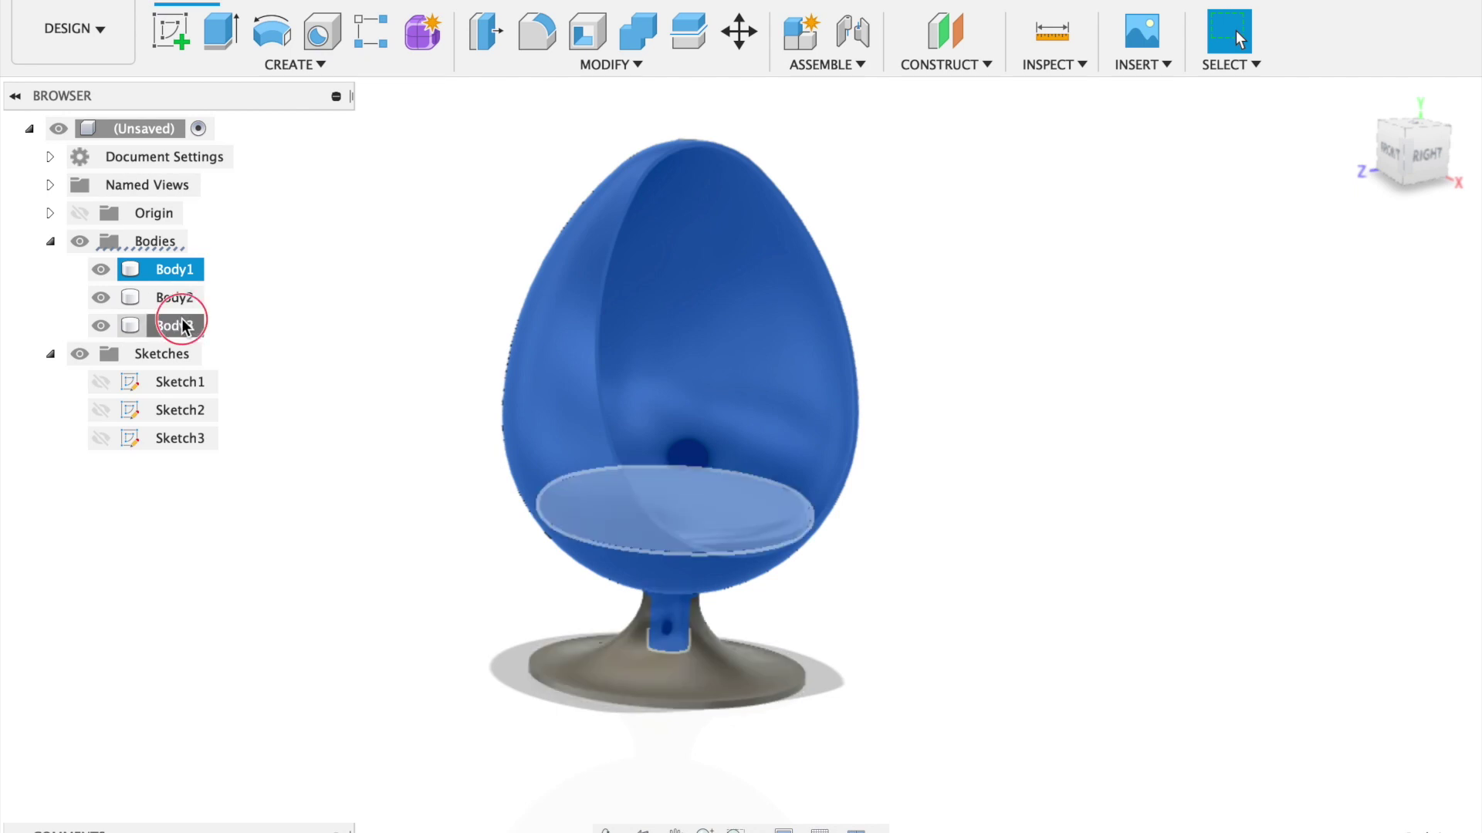
{"action": "left_click", "coordinate": [189, 322], "text": "super"}
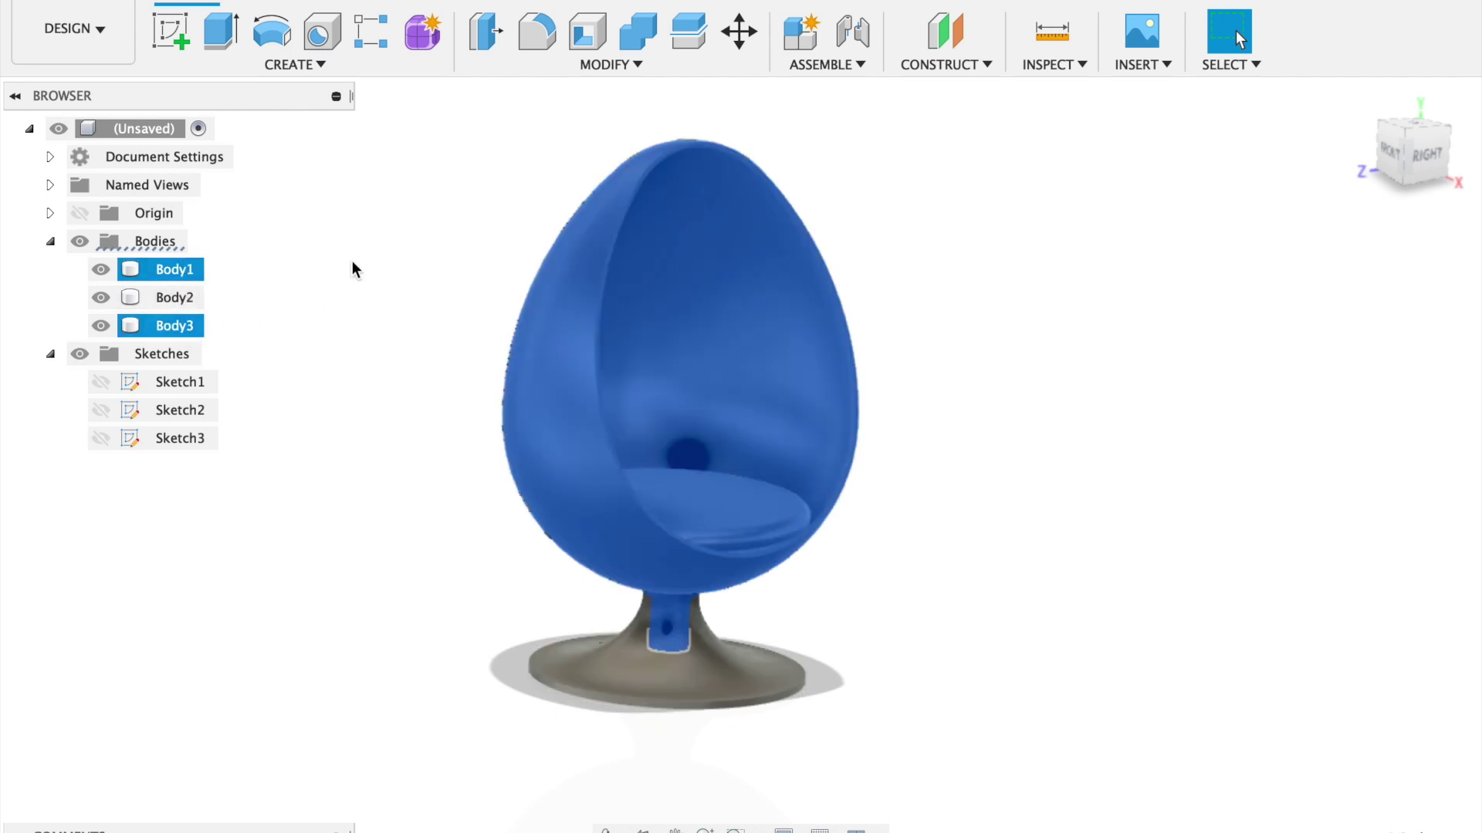
{"action": "left_click", "coordinate": [638, 66]}
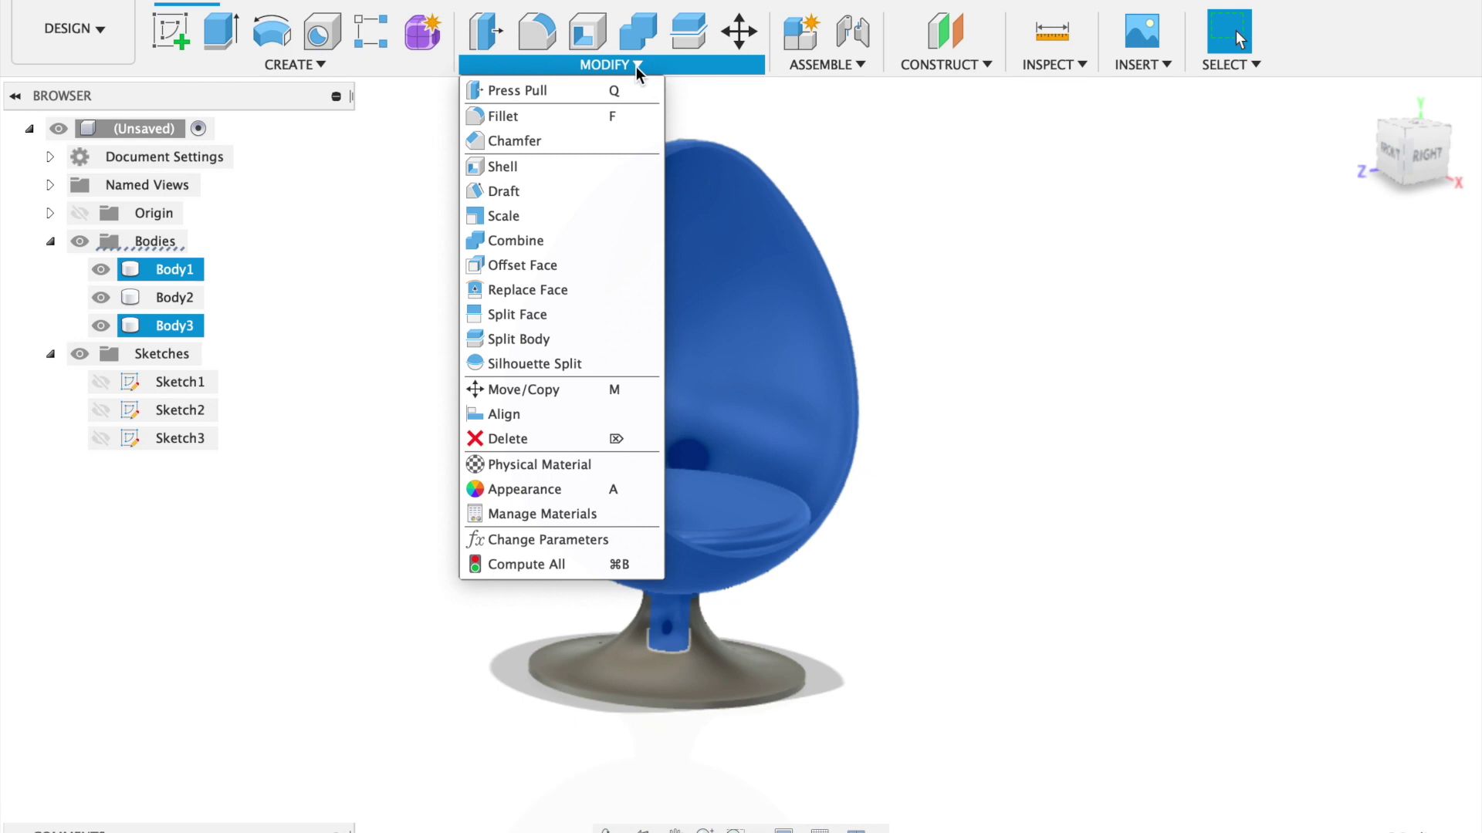
{"action": "left_click", "coordinate": [525, 243]}
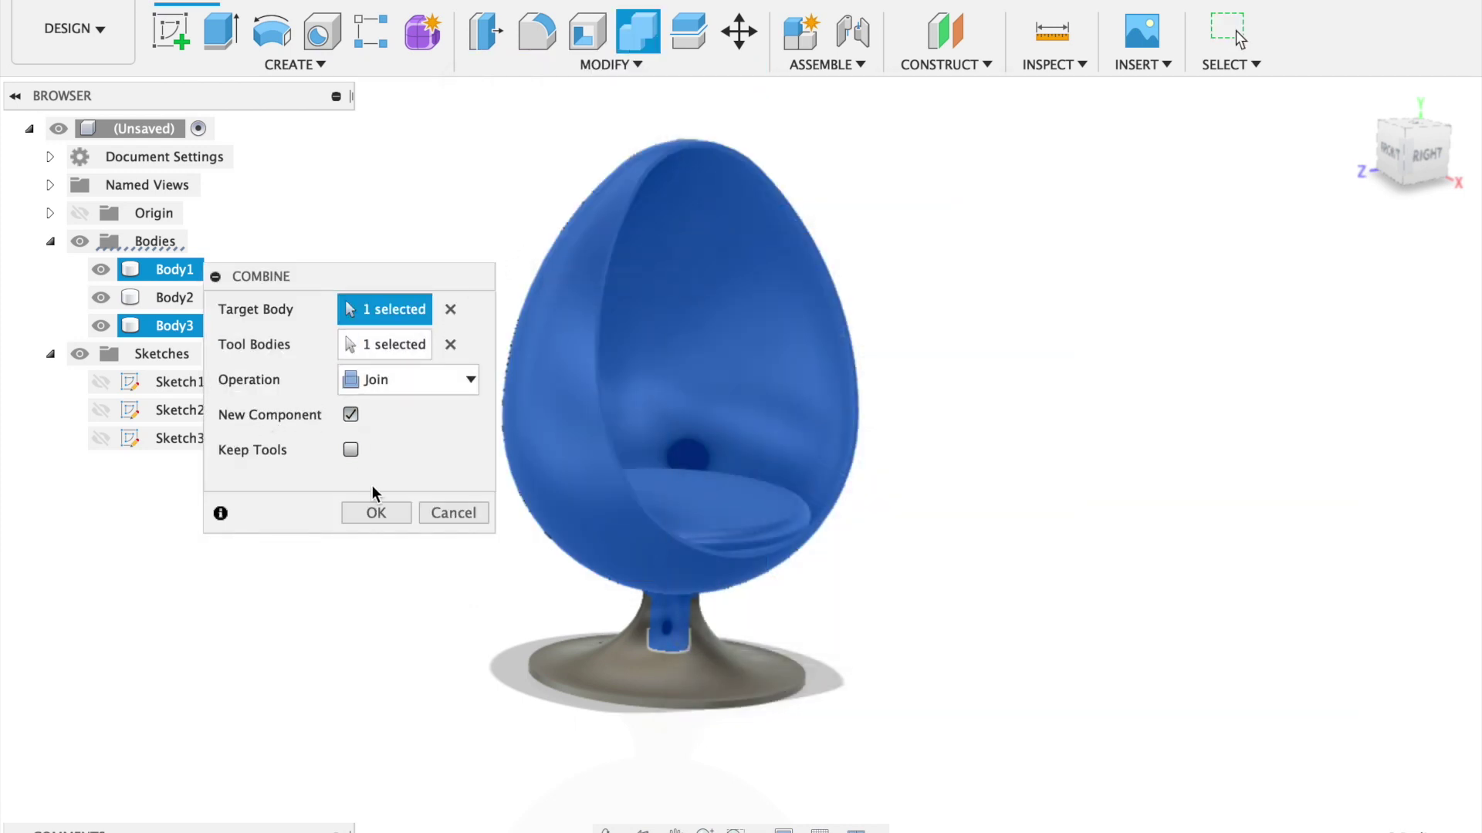
{"action": "left_click", "coordinate": [380, 516]}
{"action": "left_click", "coordinate": [188, 440]}
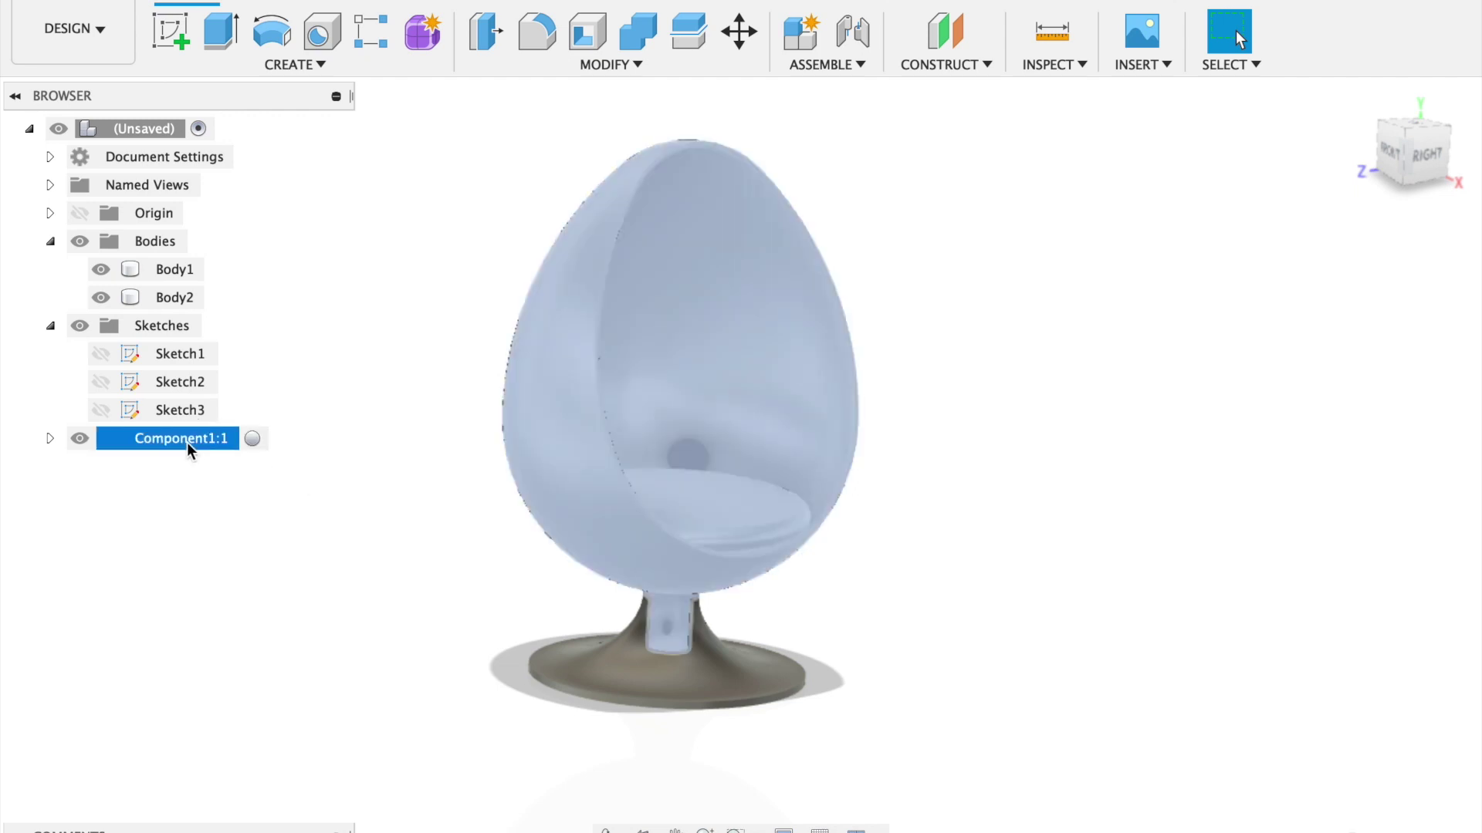
Create a component from the flared base body.
{"action": "left_click", "coordinate": [282, 321]}
{"action": "left_click", "coordinate": [178, 295]}
{"action": "left_click", "coordinate": [183, 272]}
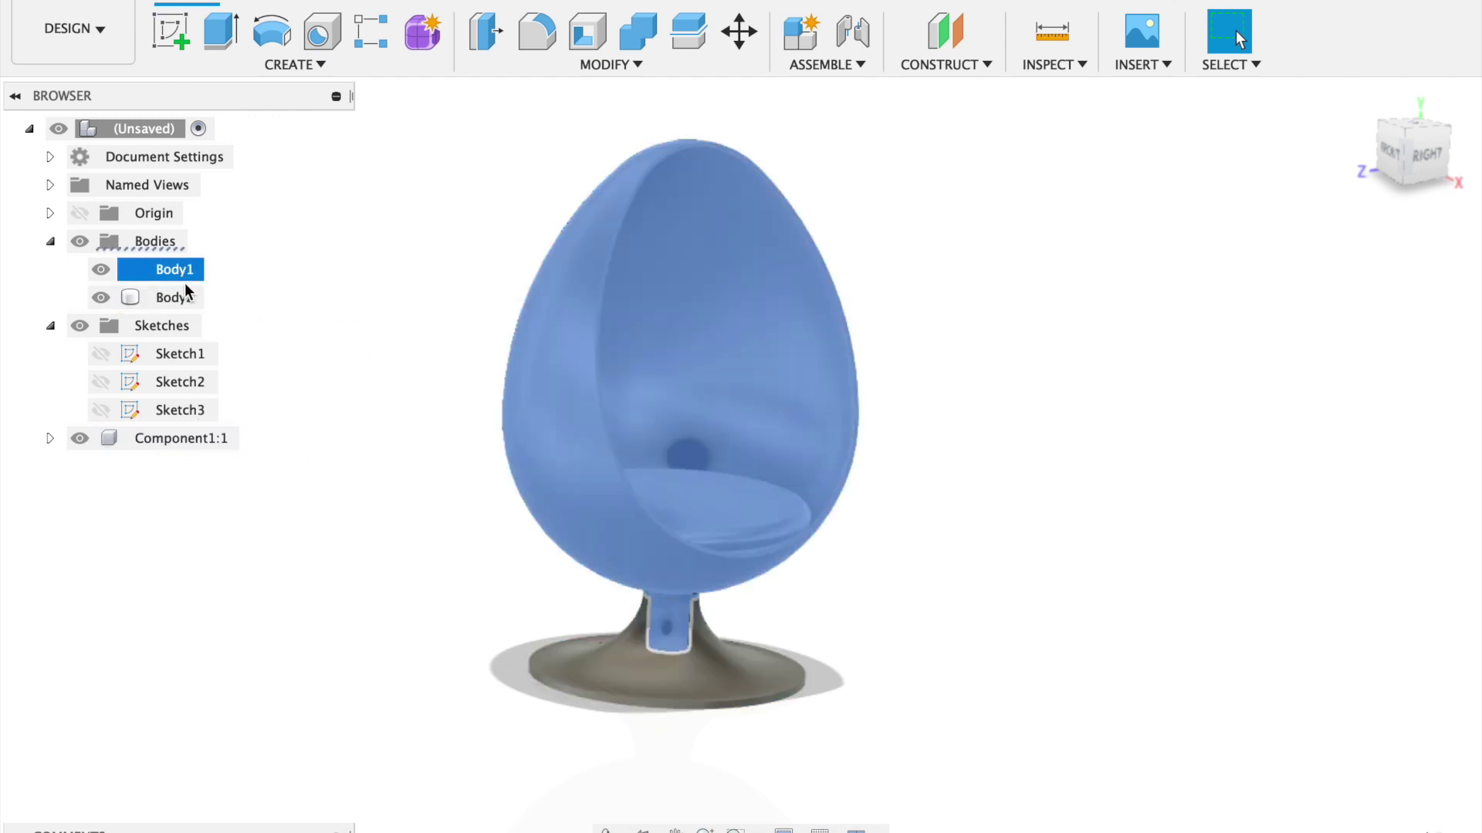
{"action": "left_click", "coordinate": [129, 296]}
{"action": "right_click", "coordinate": [173, 306]}
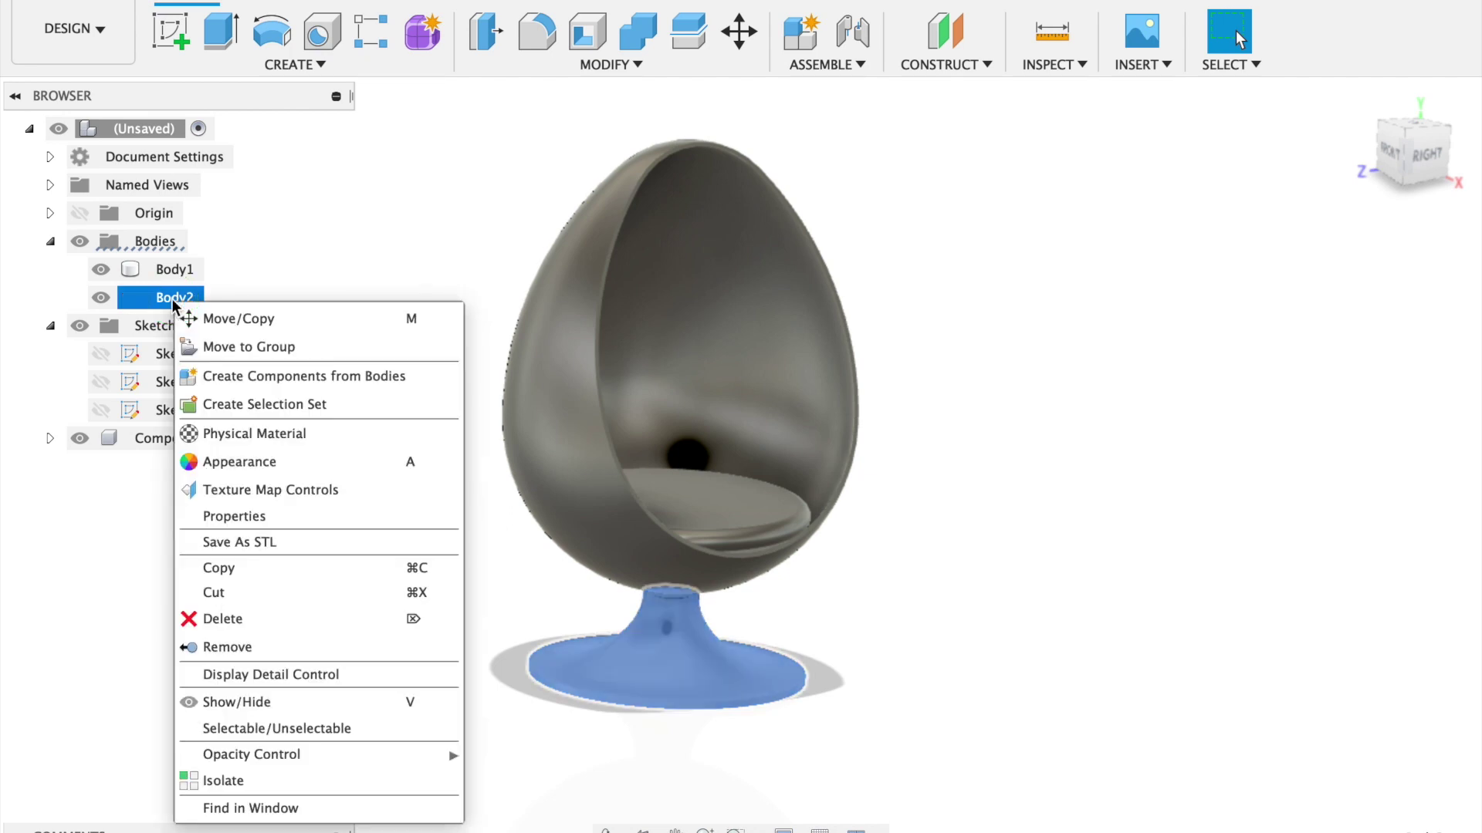
{"action": "left_click", "coordinate": [249, 377]}
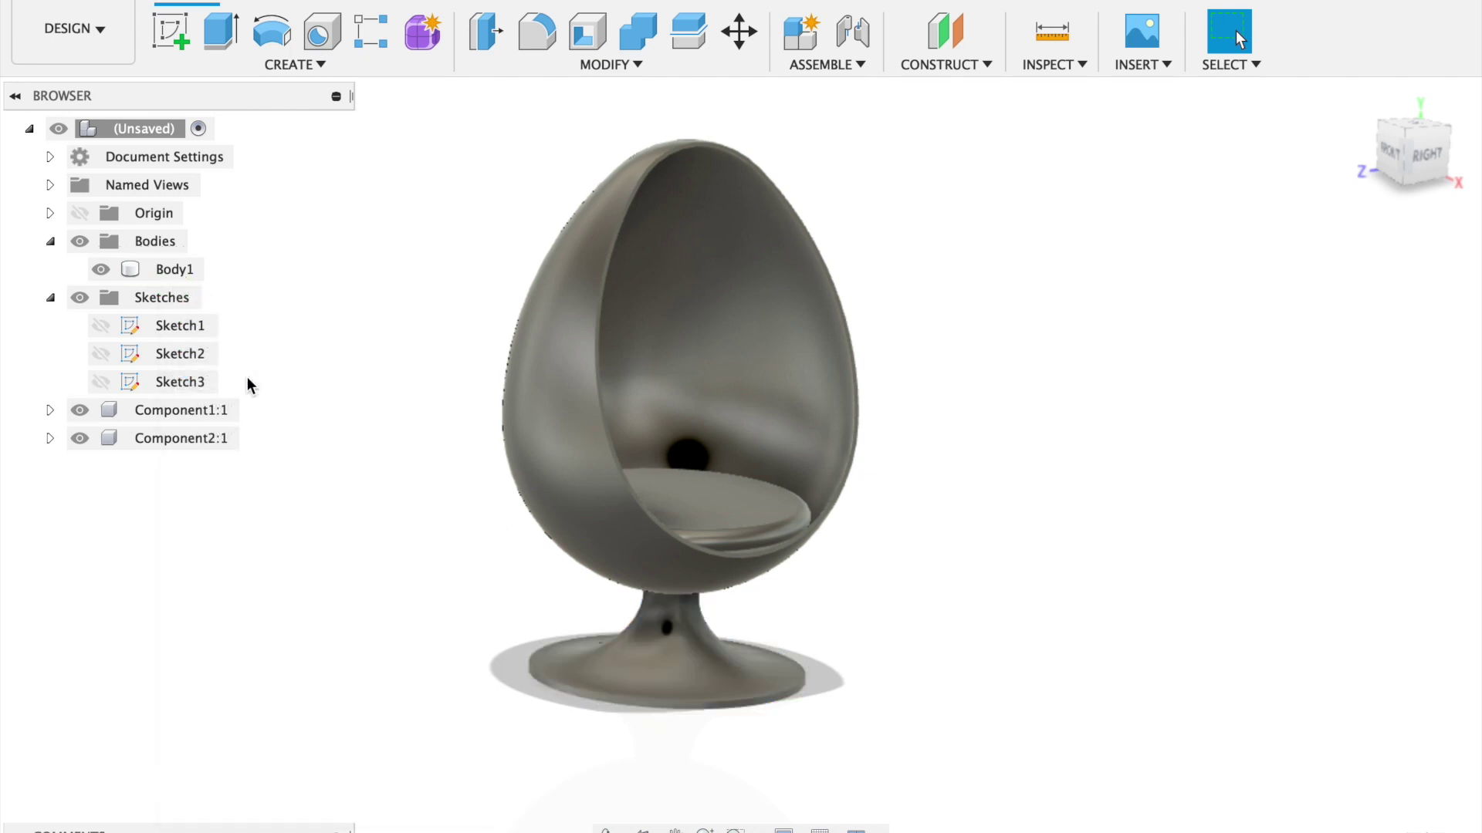
Check both components, and remove the leftover original egg body that duplicates the combined one.
{"action": "left_click", "coordinate": [214, 448]}
{"action": "left_click", "coordinate": [206, 415]}
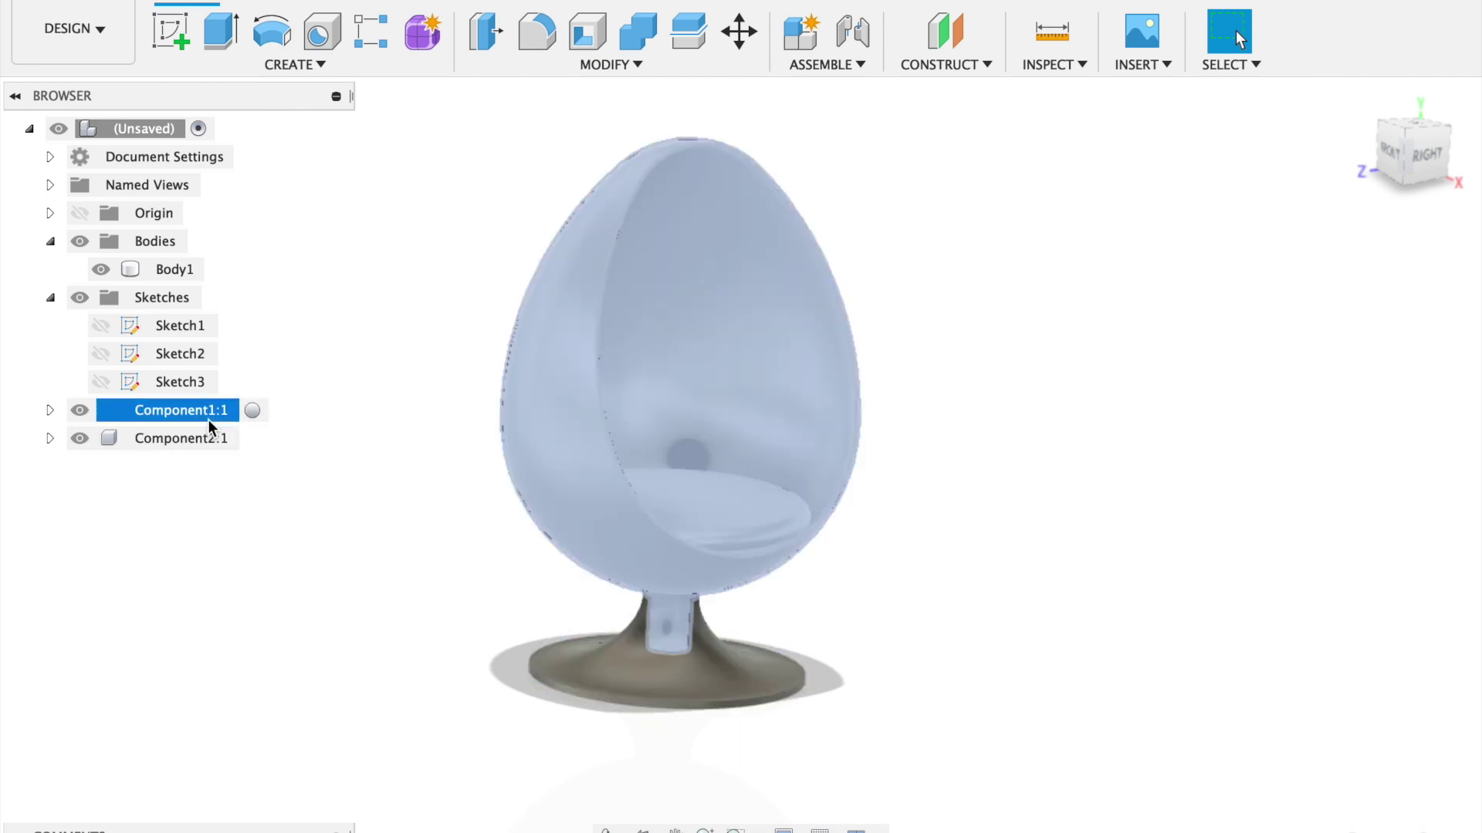
{"action": "left_click", "coordinate": [199, 445]}
{"action": "left_click", "coordinate": [178, 271]}
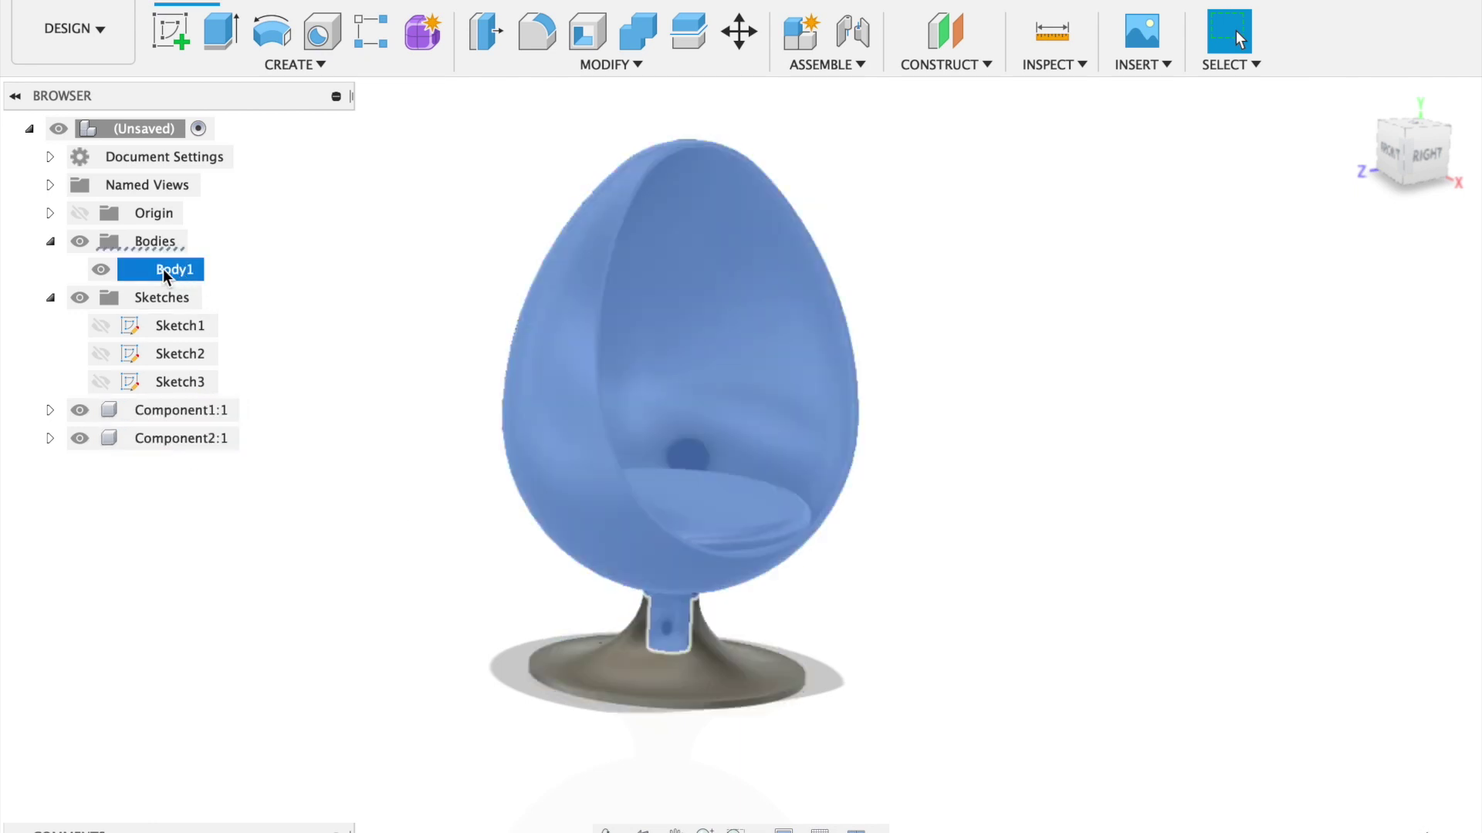
{"action": "right_click", "coordinate": [172, 272]}
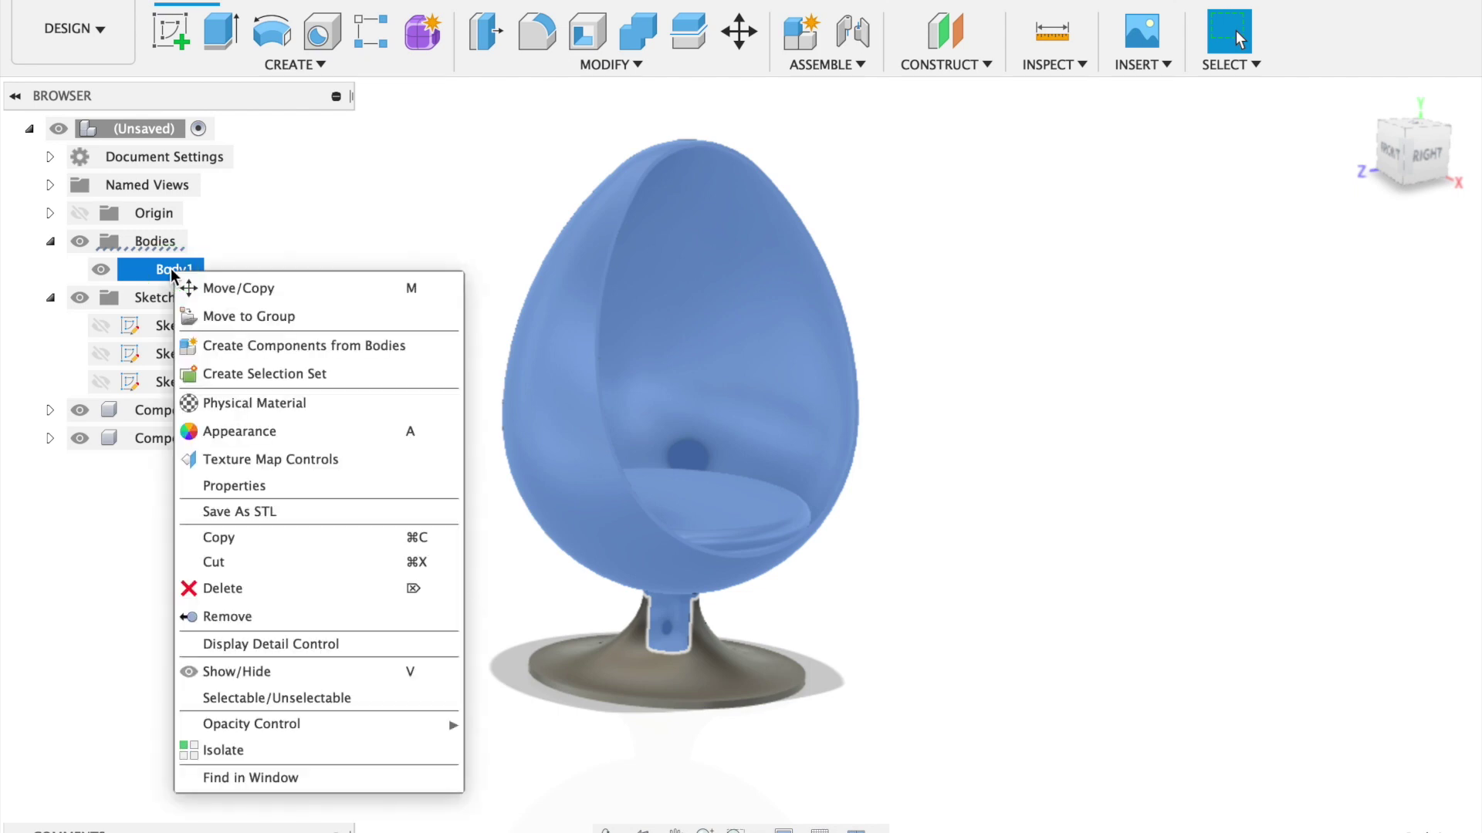
{"action": "left_click", "coordinate": [223, 616]}
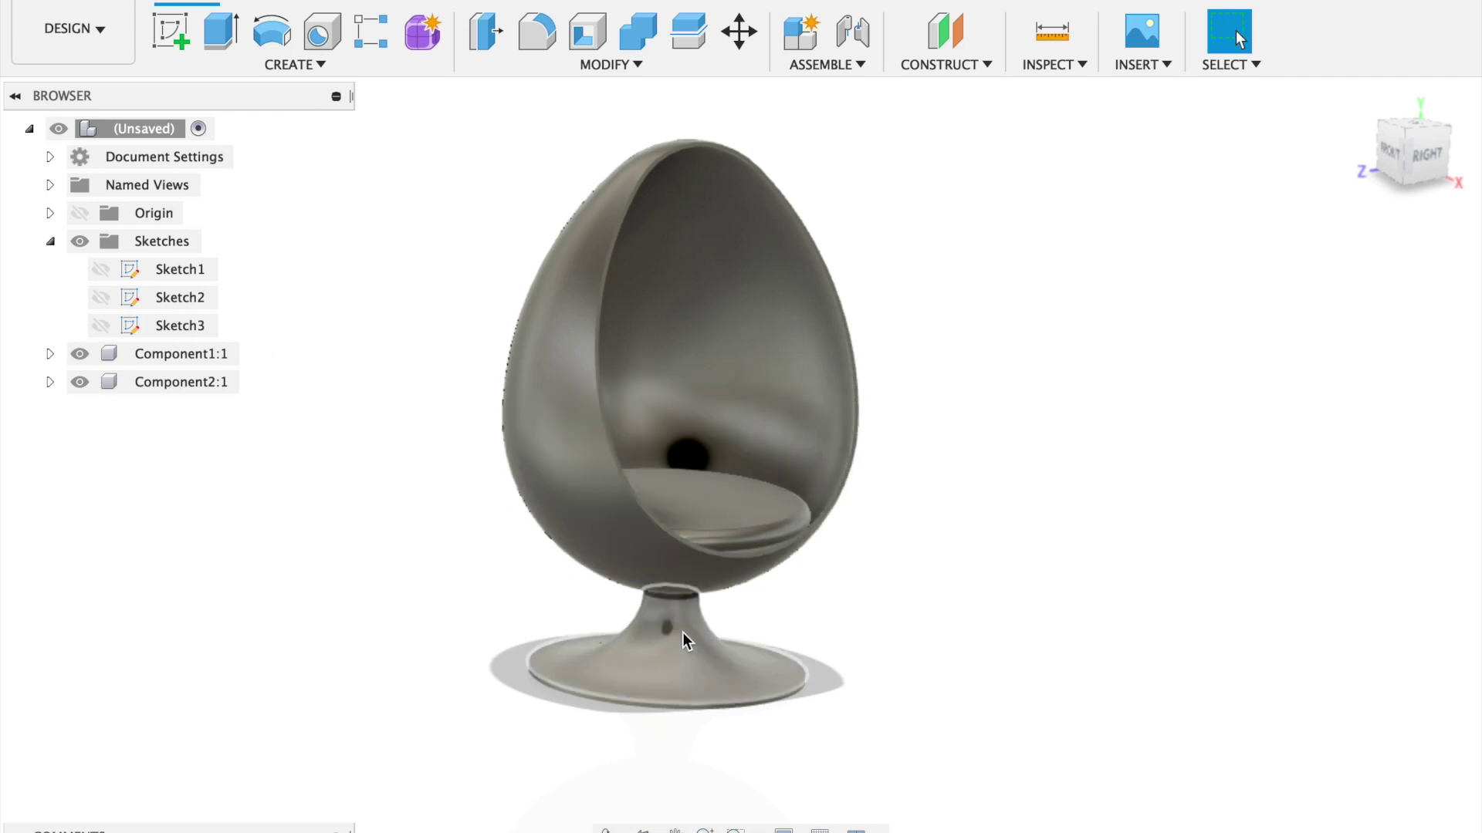
Move the base component down and the egg component up so that the stem and the base's socket are apart.
{"action": "left_click_drag", "start_coordinate": [683, 632], "coordinate": [665, 711]}
{"action": "left_click_drag", "start_coordinate": [621, 578], "coordinate": [558, 461]}
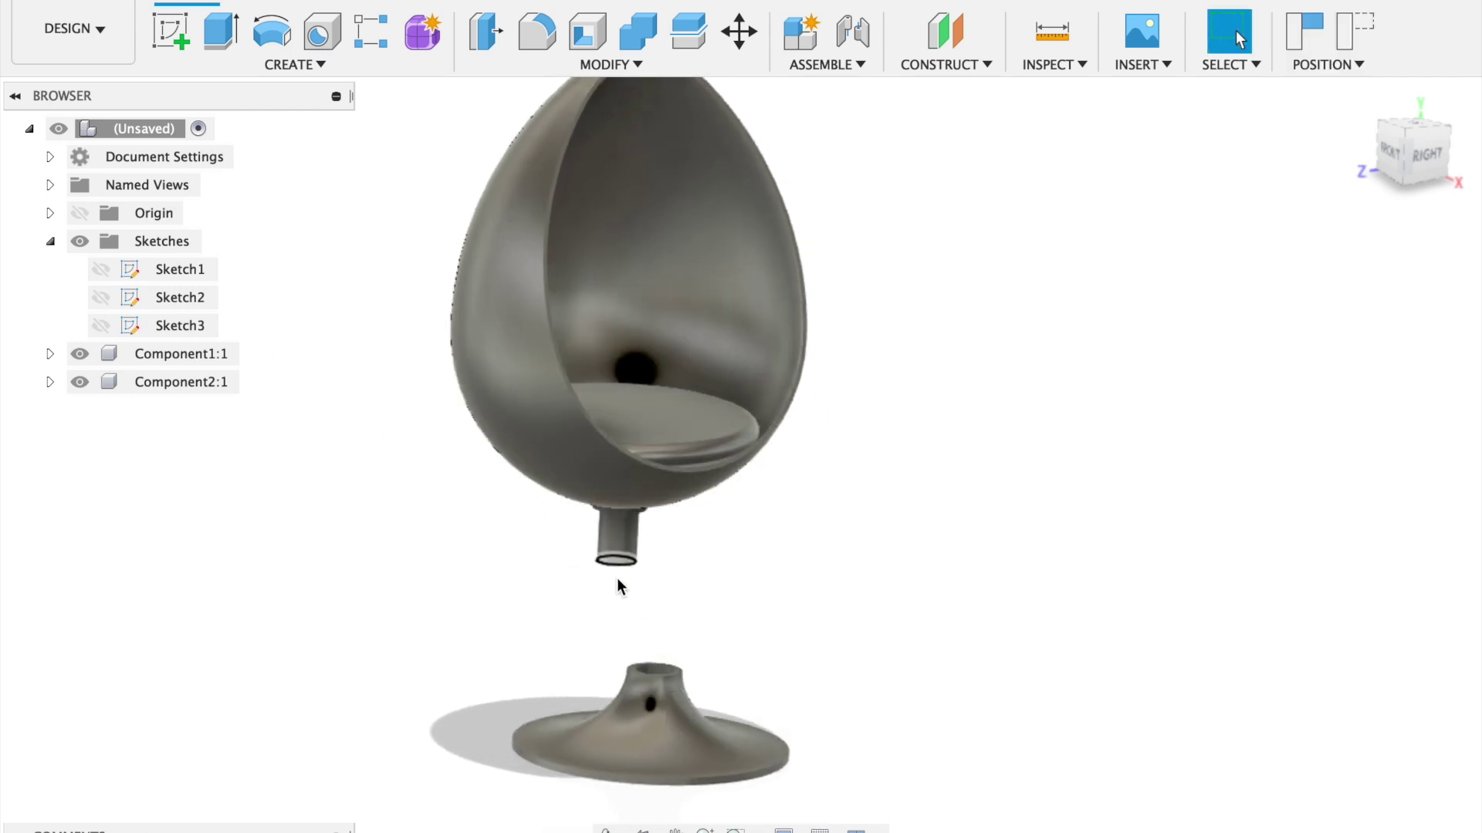
{"action": "middle_click_drag", "start_coordinate": [626, 608], "coordinate": [676, 550], "text": "shift"}
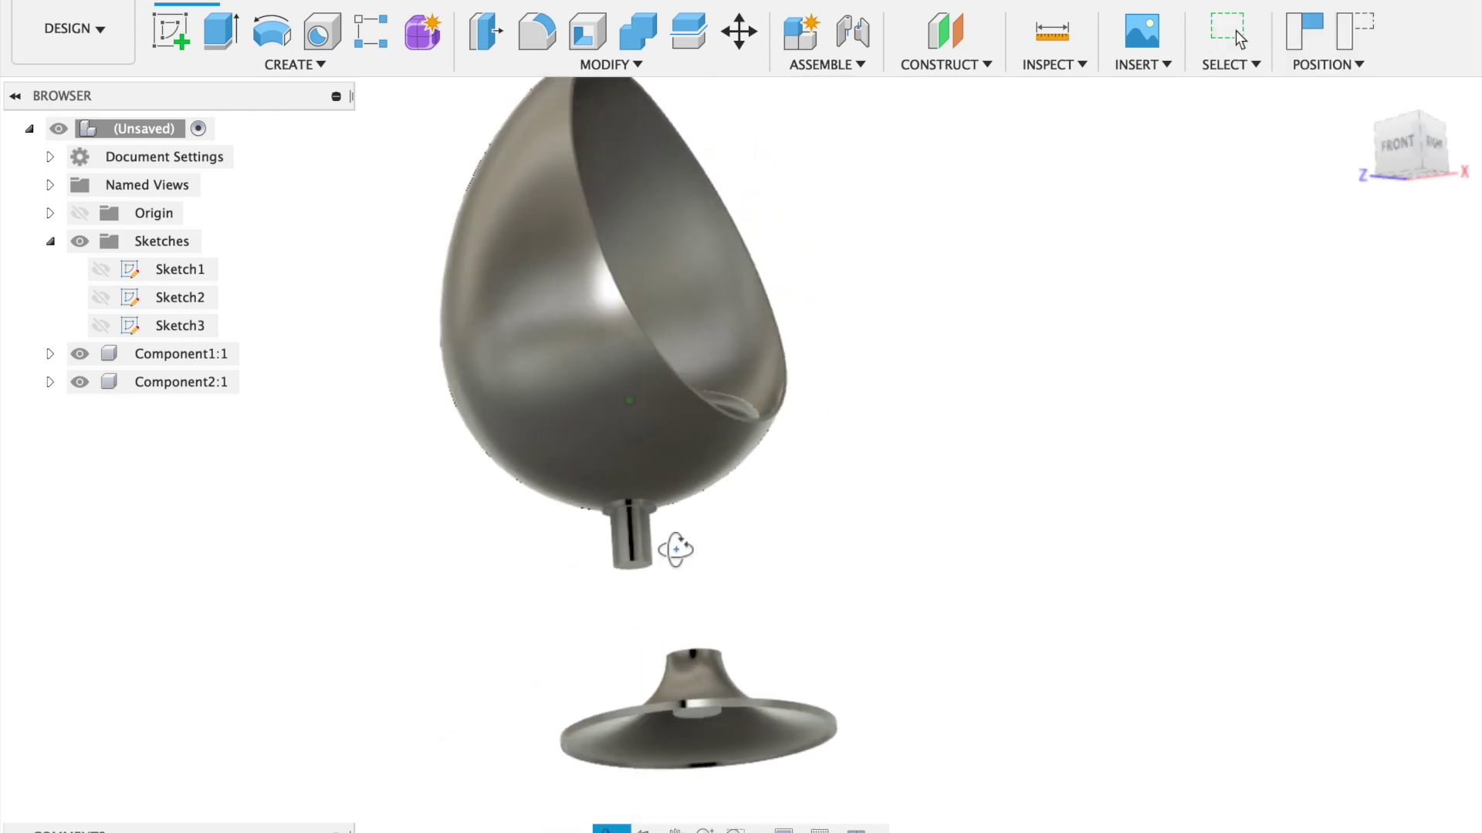
{"action": "left_click", "coordinate": [882, 62]}
{"action": "left_click", "coordinate": [841, 114]}
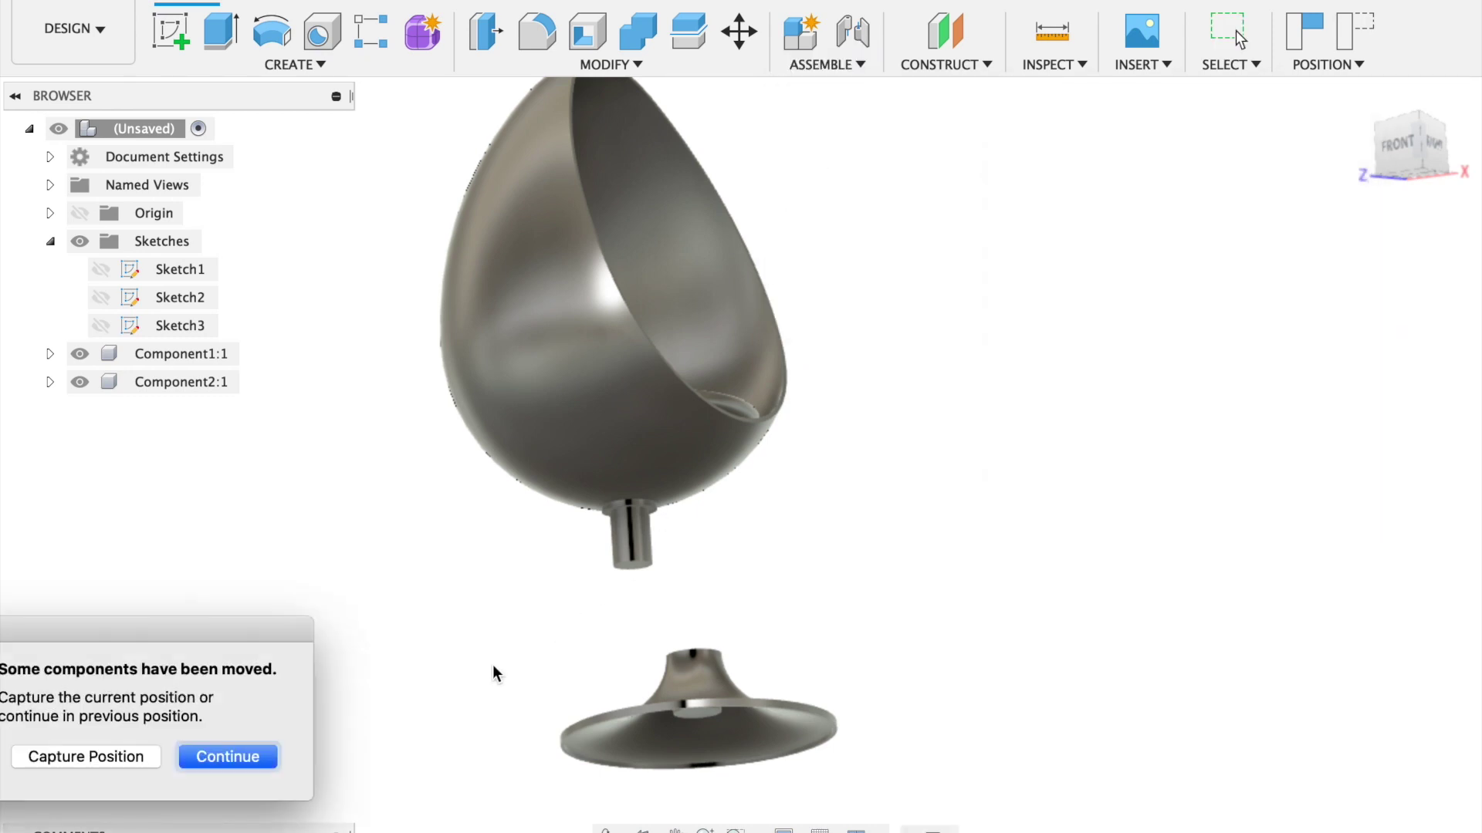
{"action": "left_click", "coordinate": [239, 672]}
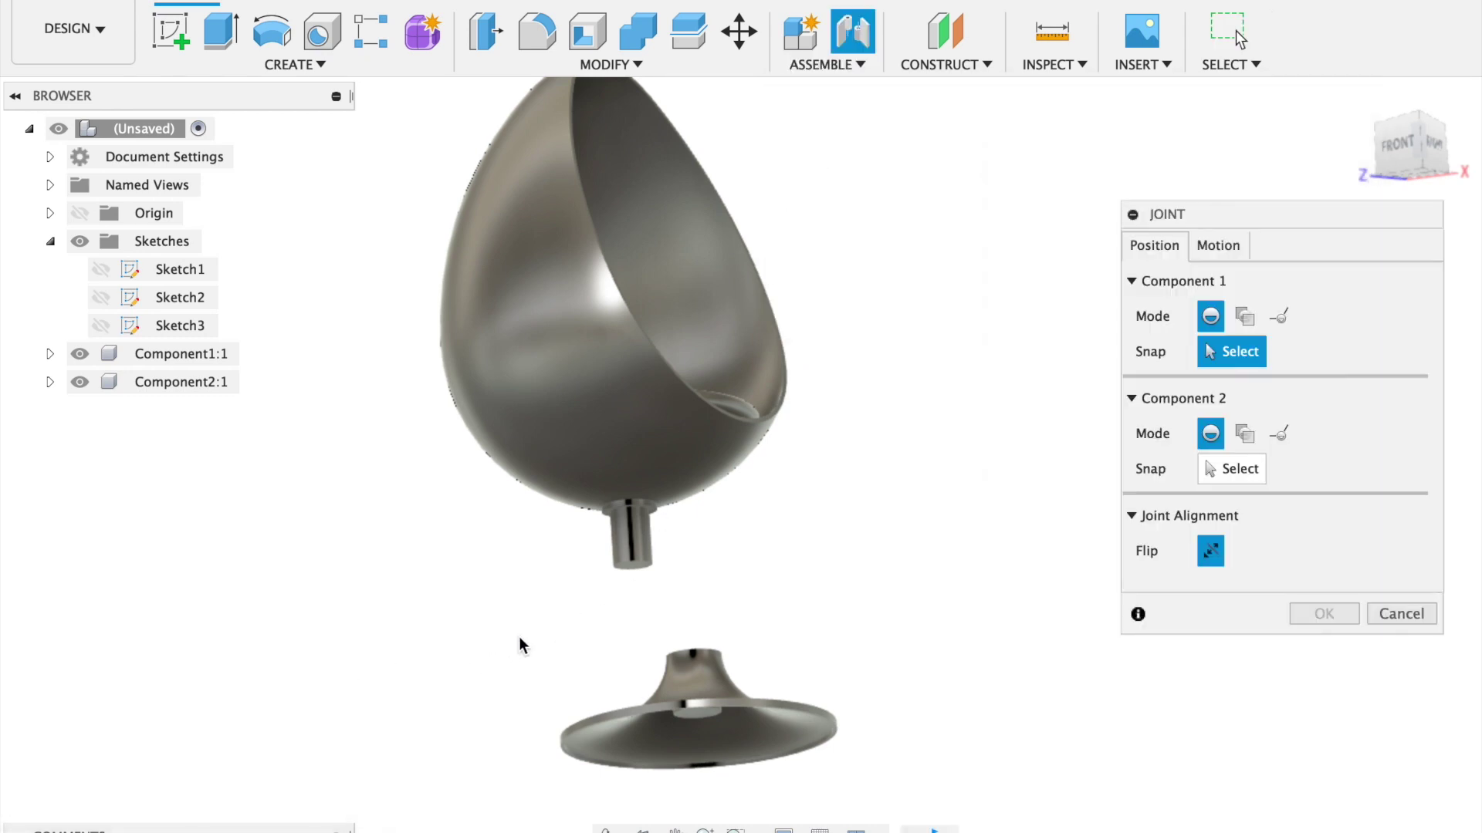
{"action": "scroll", "coordinate": [614, 554], "scroll_direction": "up", "scroll_amount": 3}
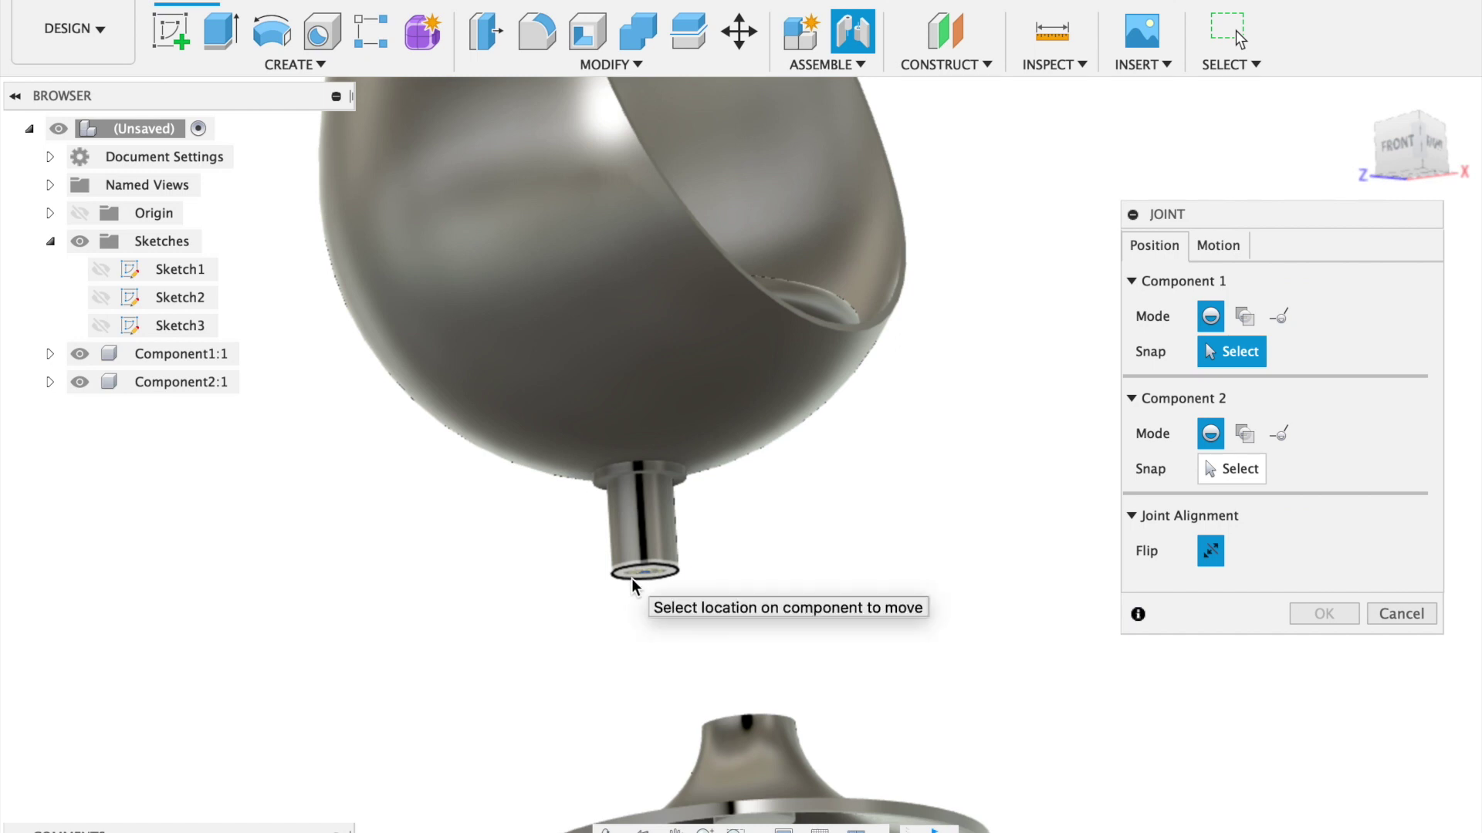
{"action": "left_click", "coordinate": [631, 573]}
{"action": "middle_click_drag", "start_coordinate": [854, 563], "coordinate": [859, 540], "text": "shift"}
{"action": "left_click", "coordinate": [1227, 245]}
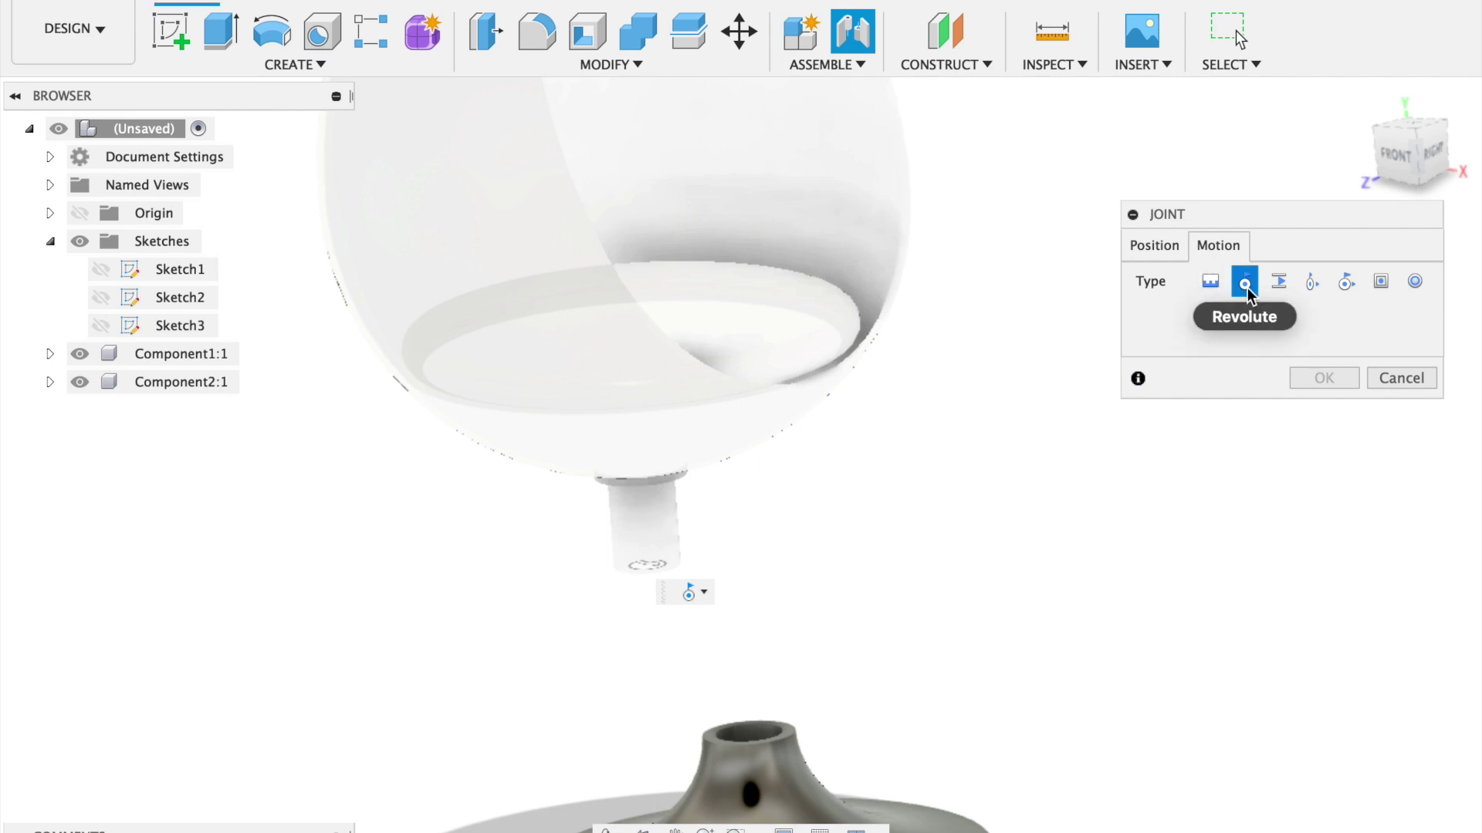
{"action": "scroll", "coordinate": [872, 478], "scroll_direction": "down", "scroll_amount": 3}
{"action": "middle_click_drag", "start_coordinate": [871, 471], "coordinate": [803, 596], "text": "shift"}
{"action": "left_click", "coordinate": [802, 596]}
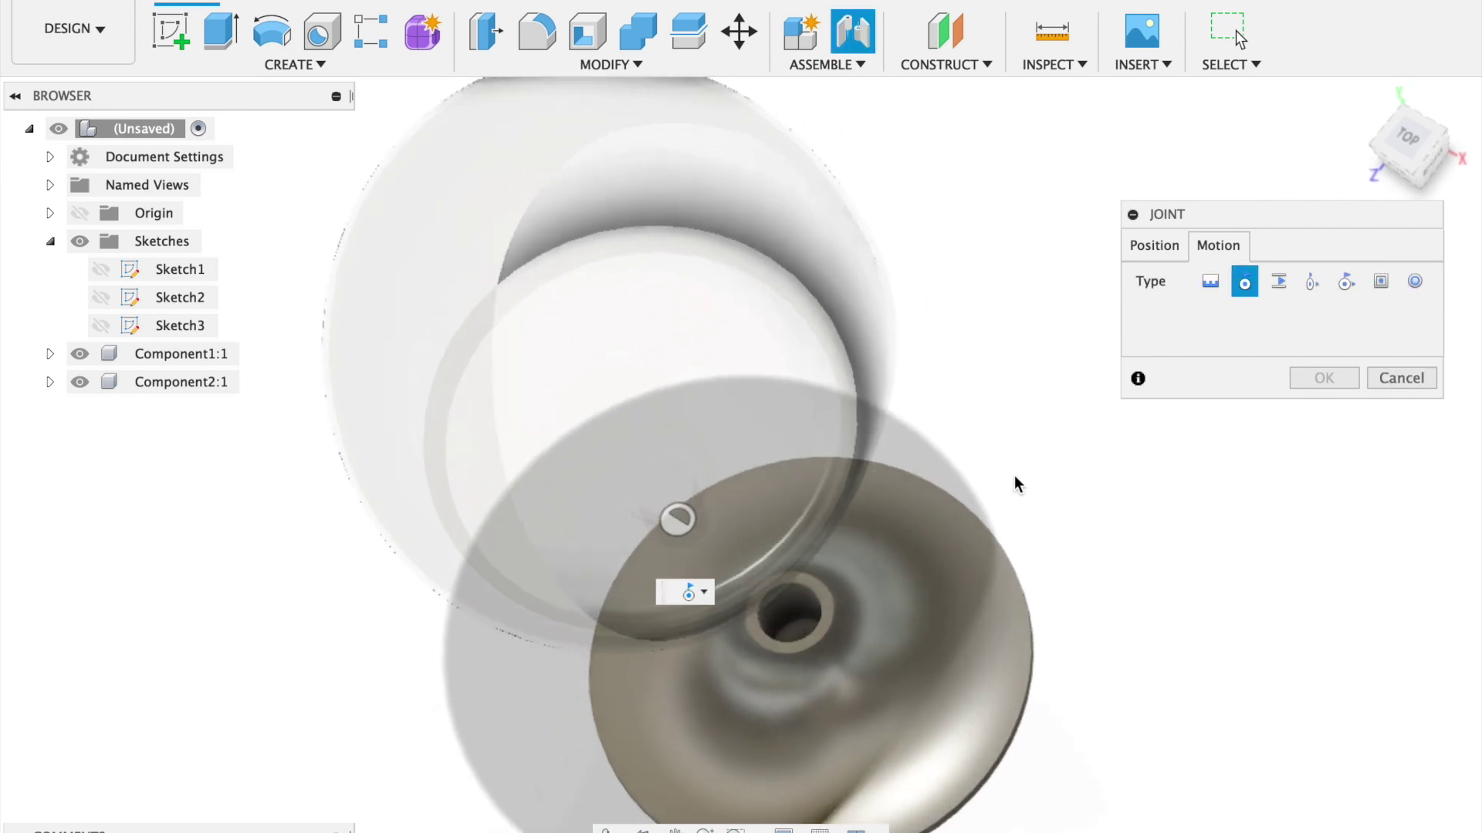
{"action": "left_click", "coordinate": [1163, 246]}
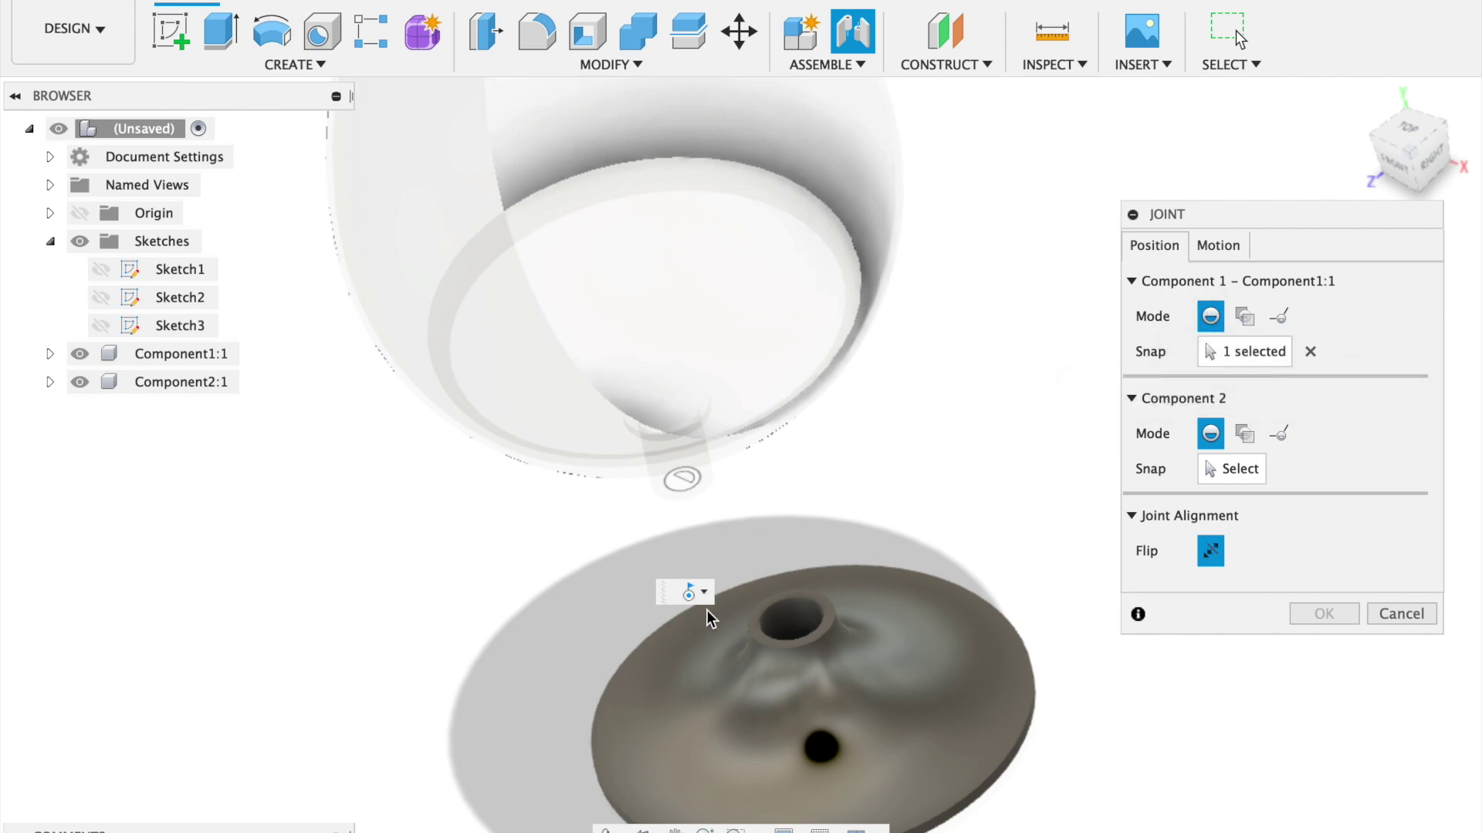
{"action": "left_click", "coordinate": [1413, 616]}
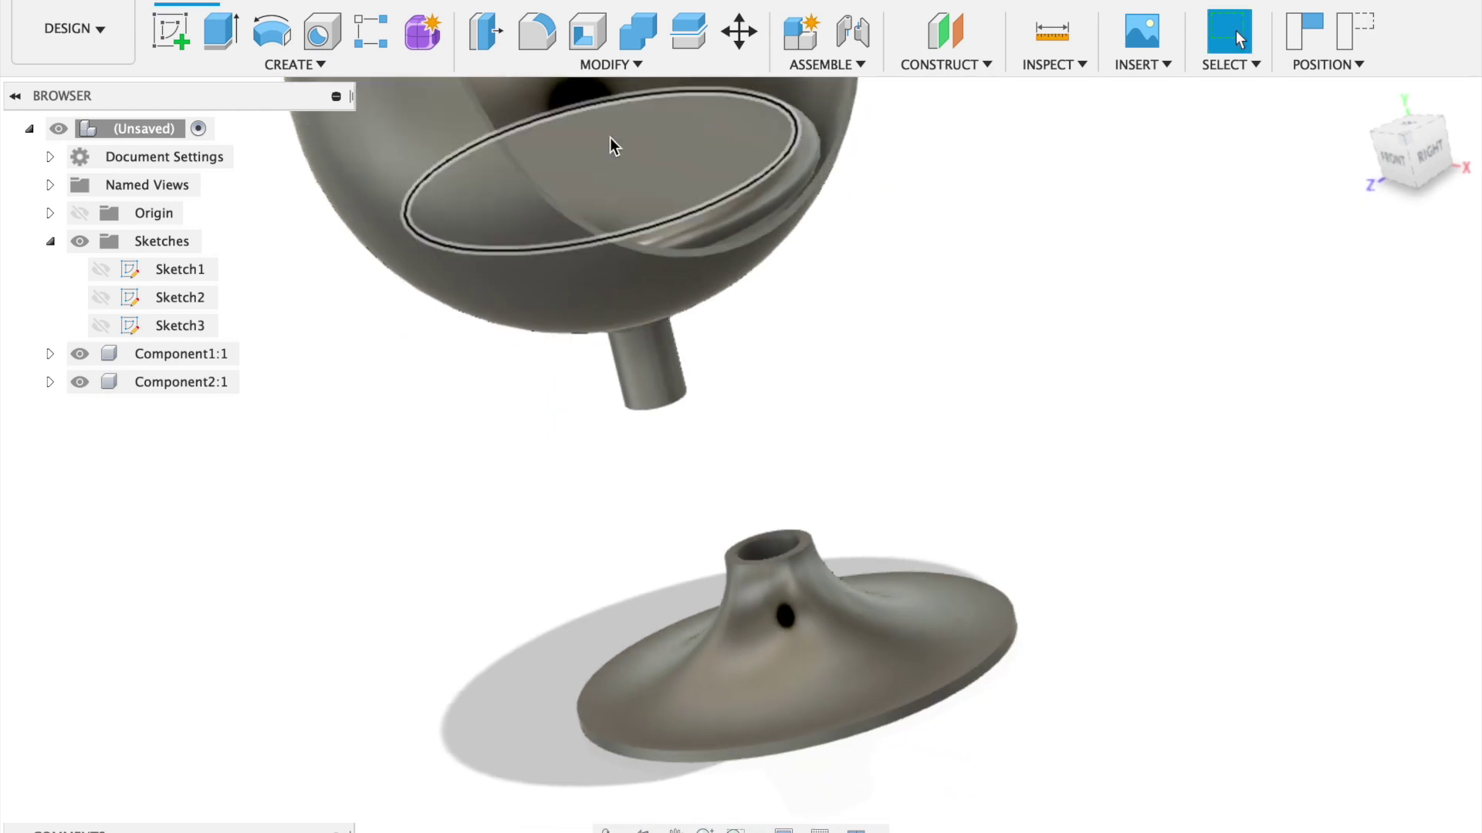
Start a joint that snaps the centre of the egg stem's lower end to the centre of the base's socket.
{"action": "left_click", "coordinate": [841, 66]}
{"action": "left_click", "coordinate": [840, 113]}
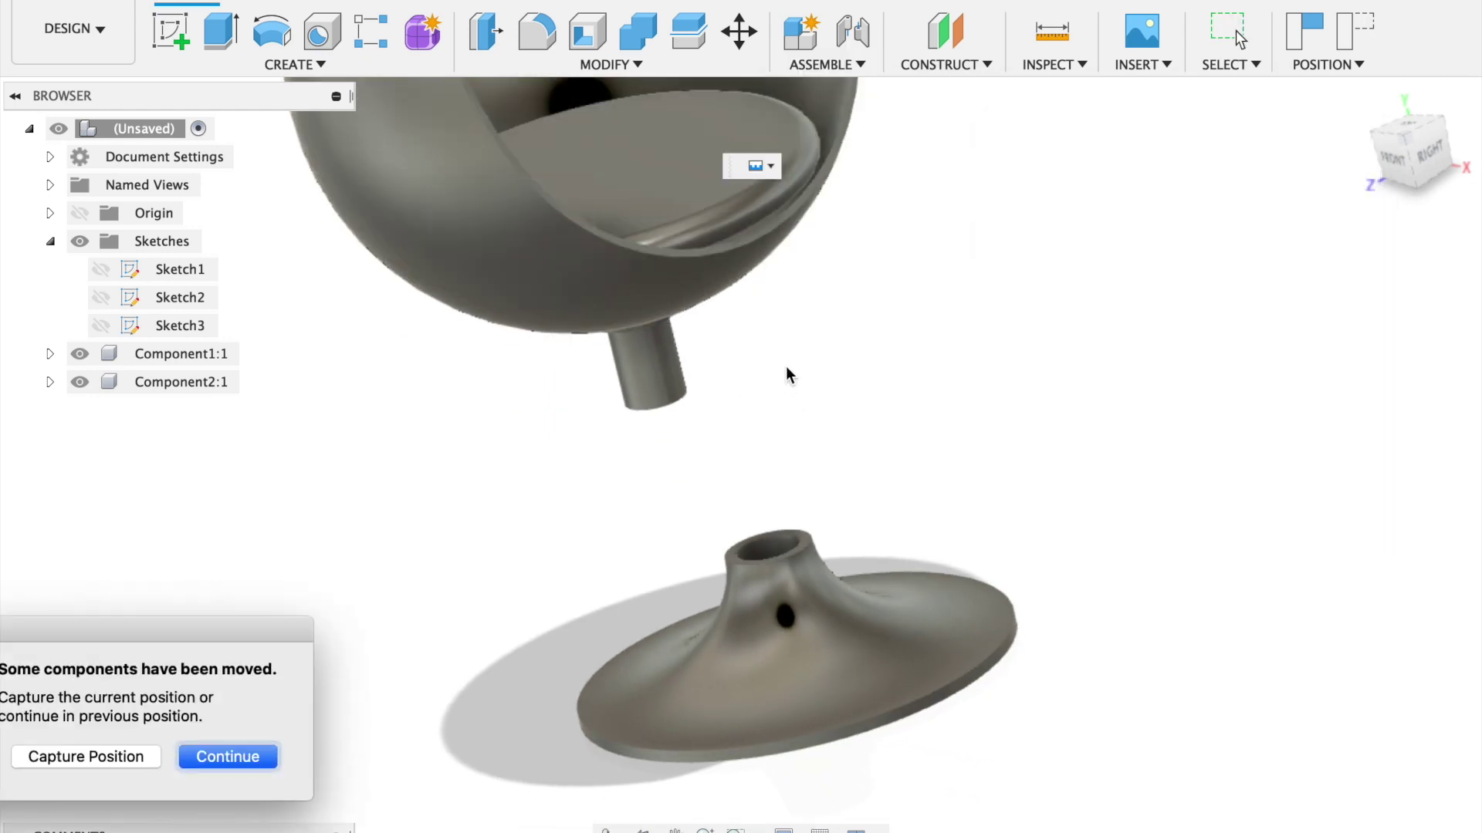
{"action": "key", "text": "Return"}
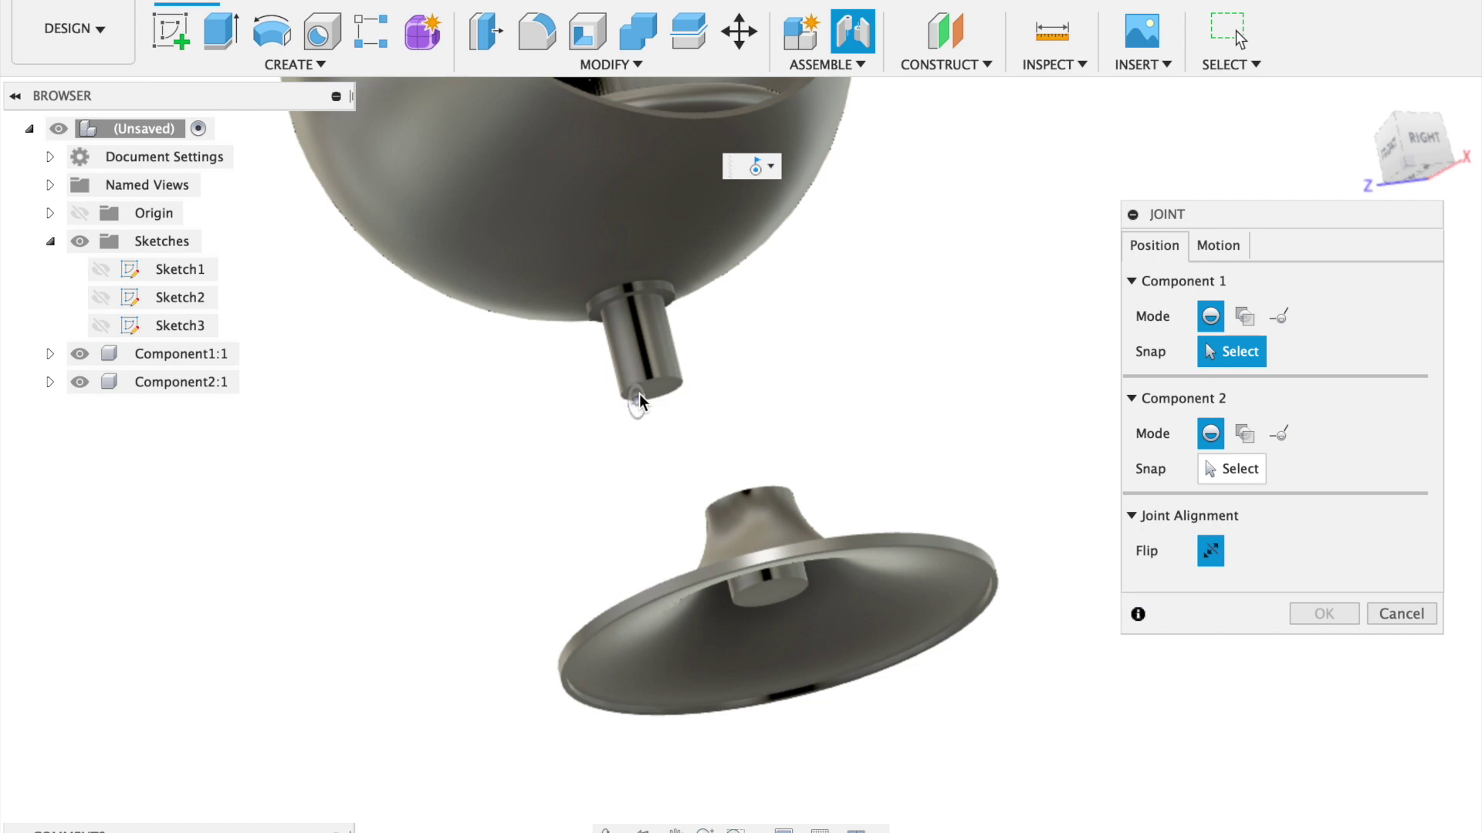
{"action": "left_click", "coordinate": [641, 392]}
{"action": "middle_click_drag", "start_coordinate": [738, 475], "coordinate": [772, 563], "text": "shift"}
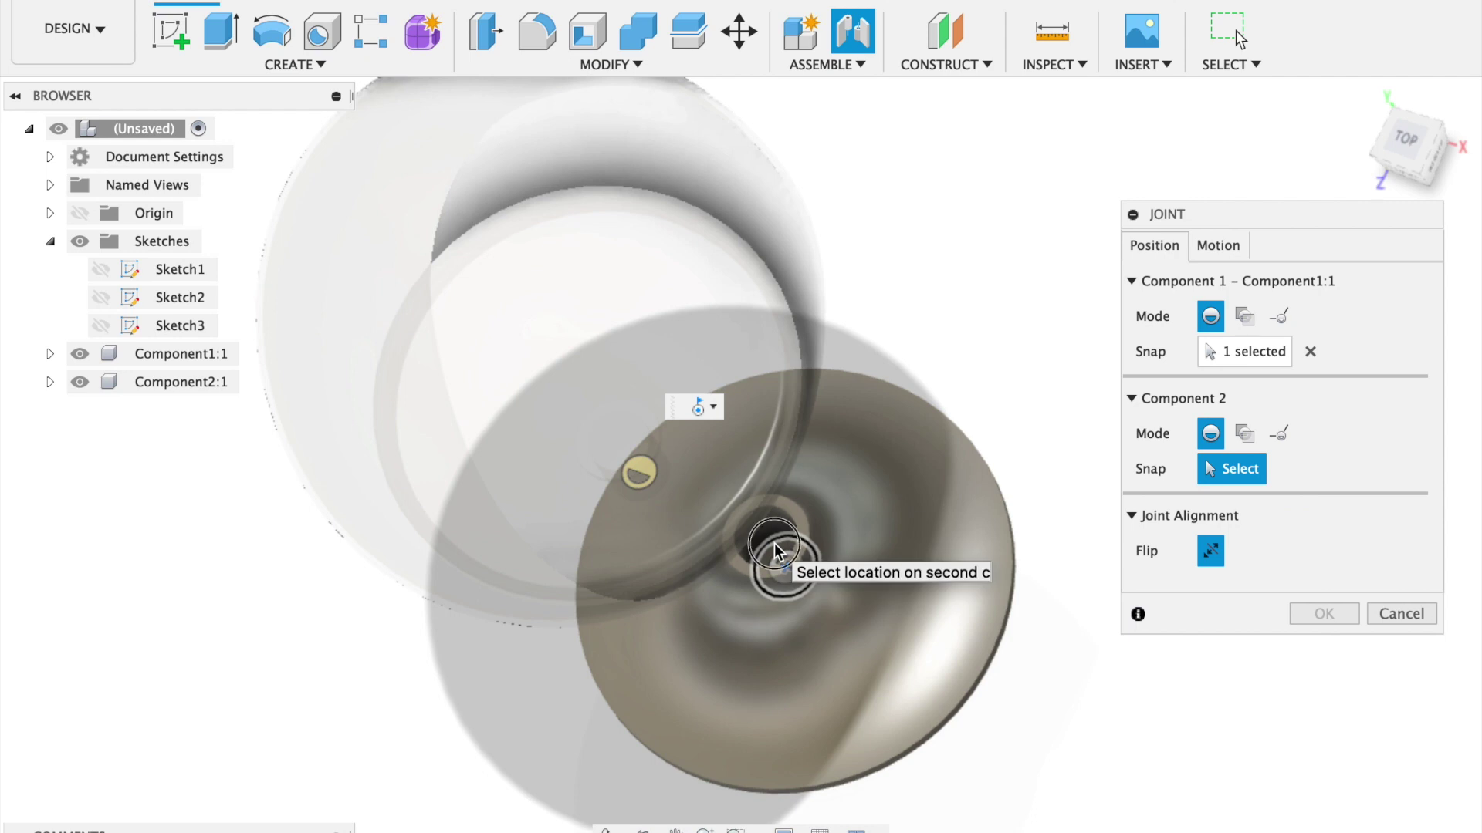
{"action": "left_click", "coordinate": [771, 554]}
Raise the egg slightly above the base with a joint Z offset of about 4.63 mm.
{"action": "middle_click_drag", "start_coordinate": [911, 673], "coordinate": [607, 659], "text": "shift"}
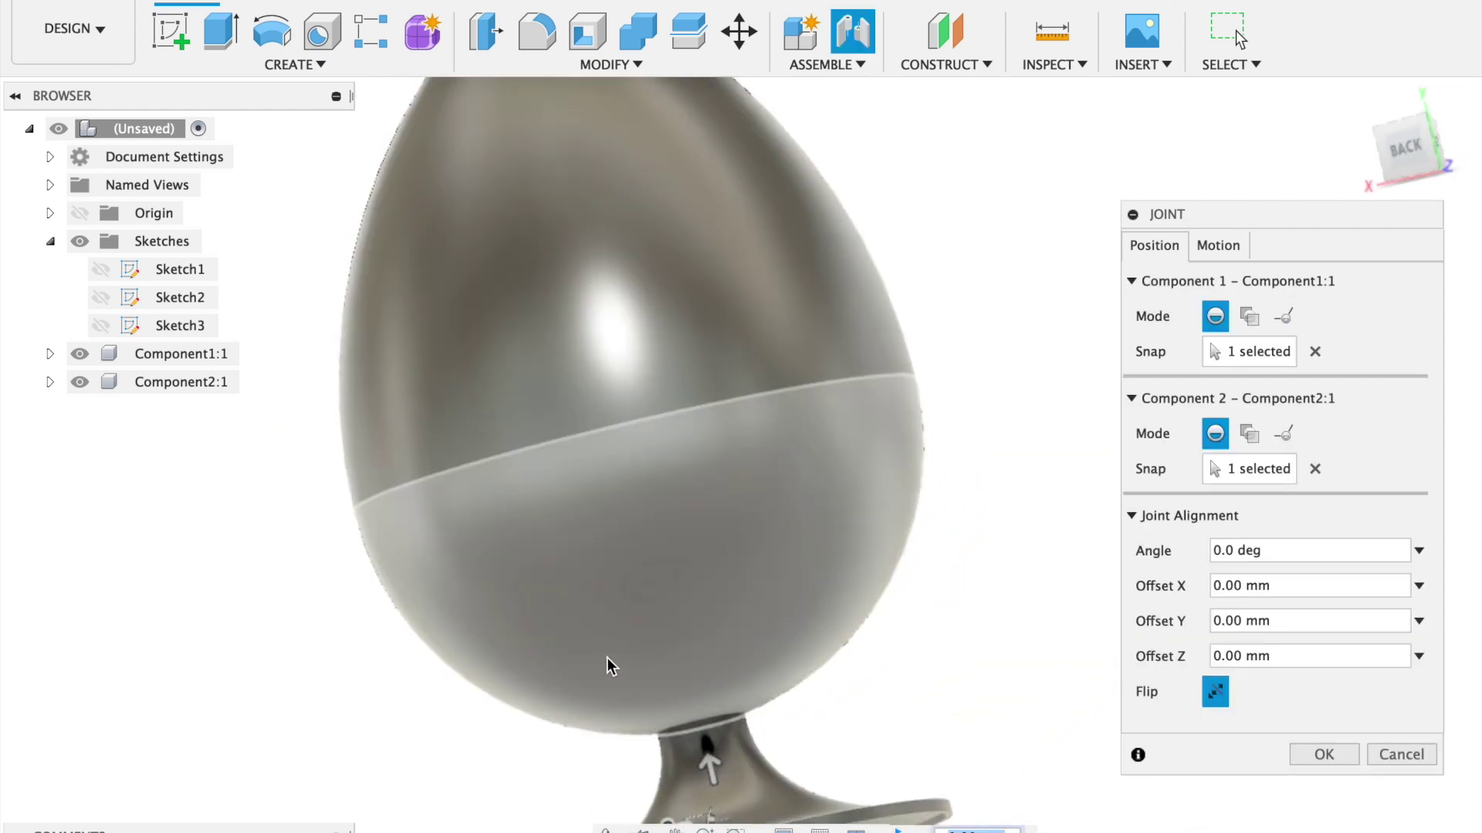
{"action": "middle_click_drag", "start_coordinate": [702, 699], "coordinate": [883, 739], "text": "shift"}
{"action": "scroll", "coordinate": [671, 710], "scroll_direction": "up", "scroll_amount": 8}
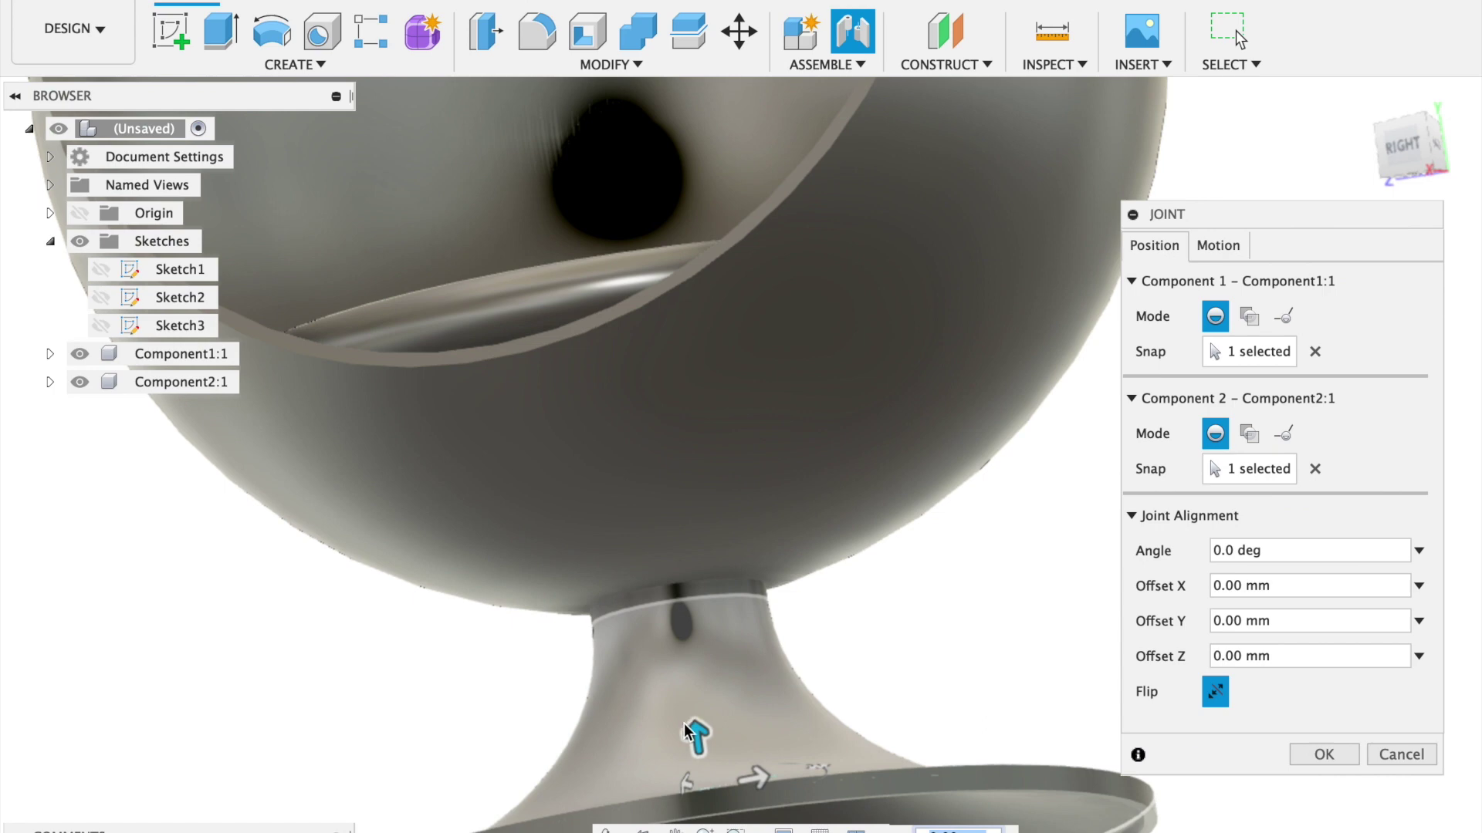
{"action": "left_click_drag", "start_coordinate": [696, 739], "coordinate": [695, 731]}
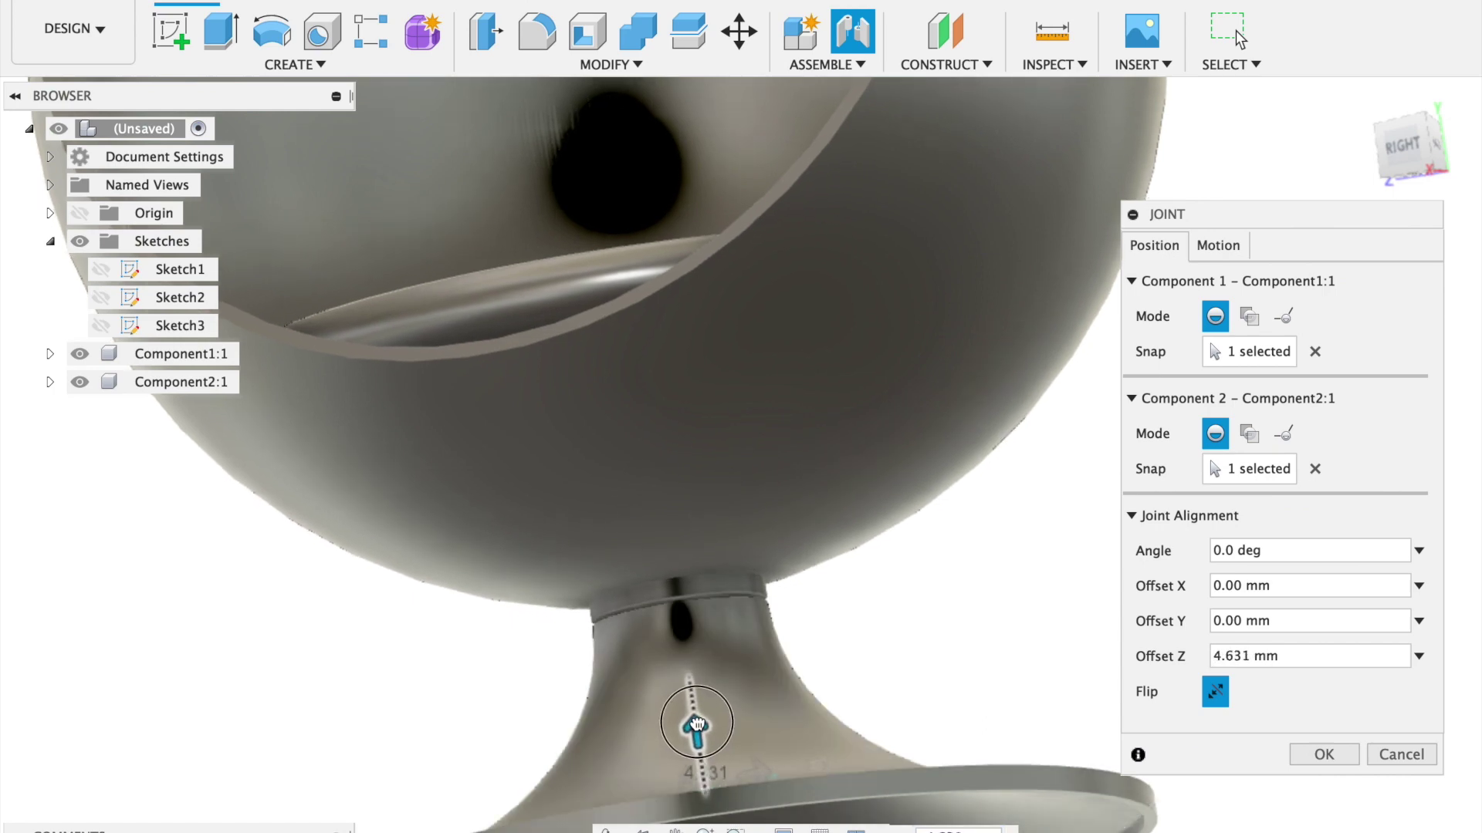
{"action": "middle_click_drag", "start_coordinate": [699, 729], "coordinate": [776, 678], "text": "shift"}
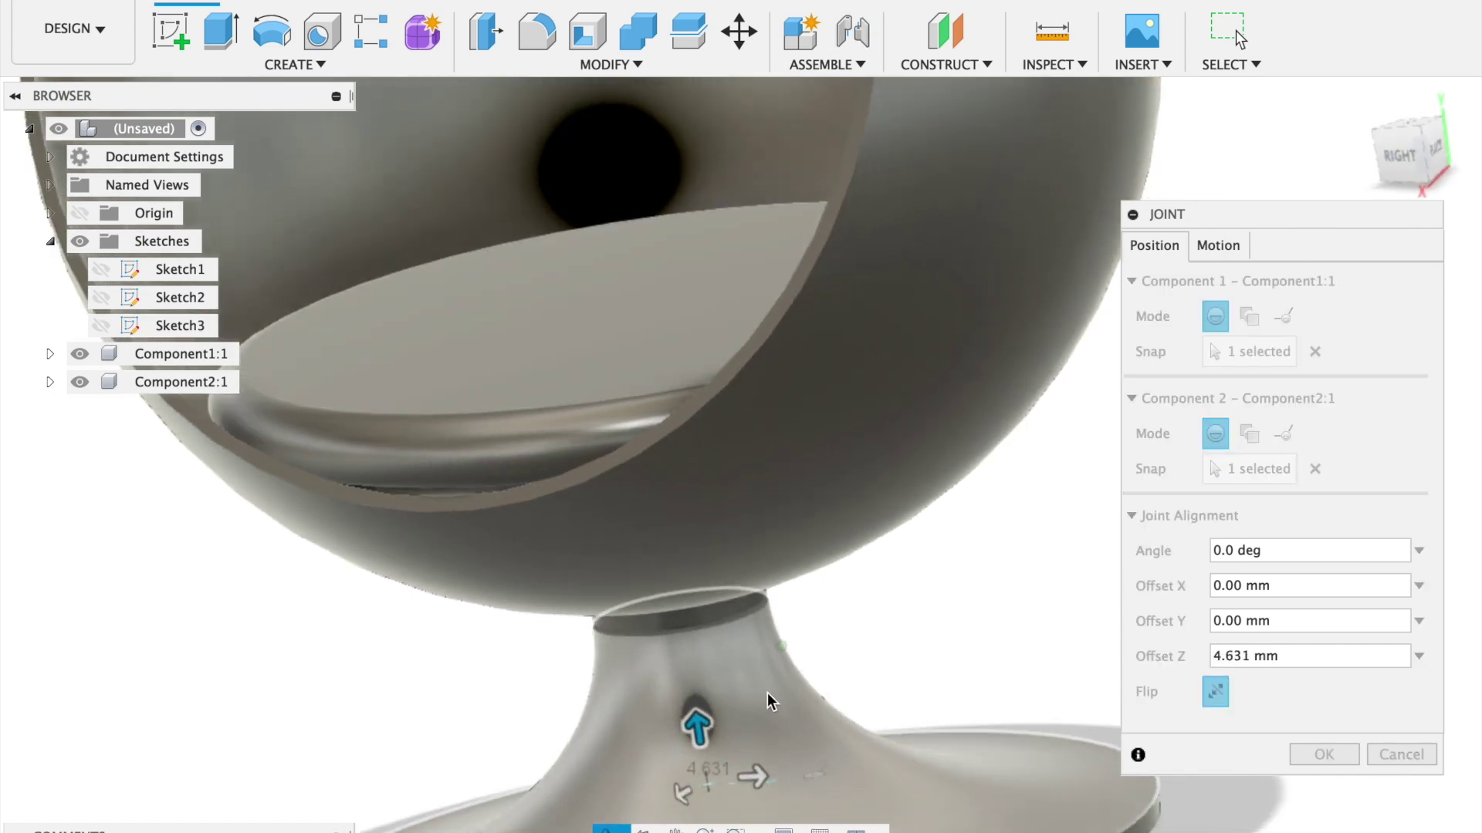
{"action": "scroll", "coordinate": [771, 678], "scroll_direction": "down", "scroll_amount": 4}
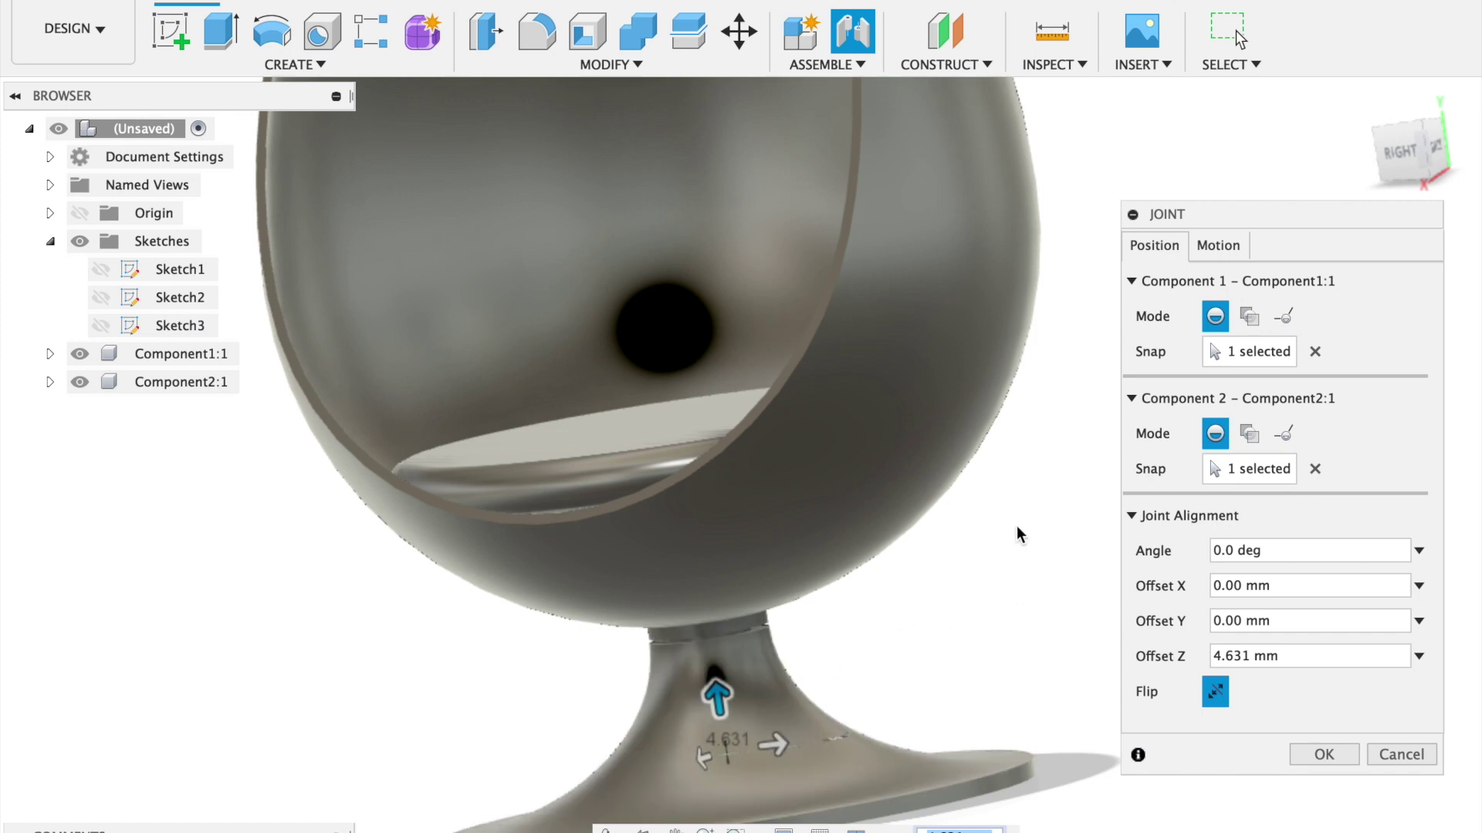
Use revolute motion about the Z axis for the joint between egg and base, and finish the joint.
{"action": "middle_click_drag", "start_coordinate": [975, 541], "coordinate": [929, 591], "text": "shift"}
{"action": "left_click", "coordinate": [1204, 247]}
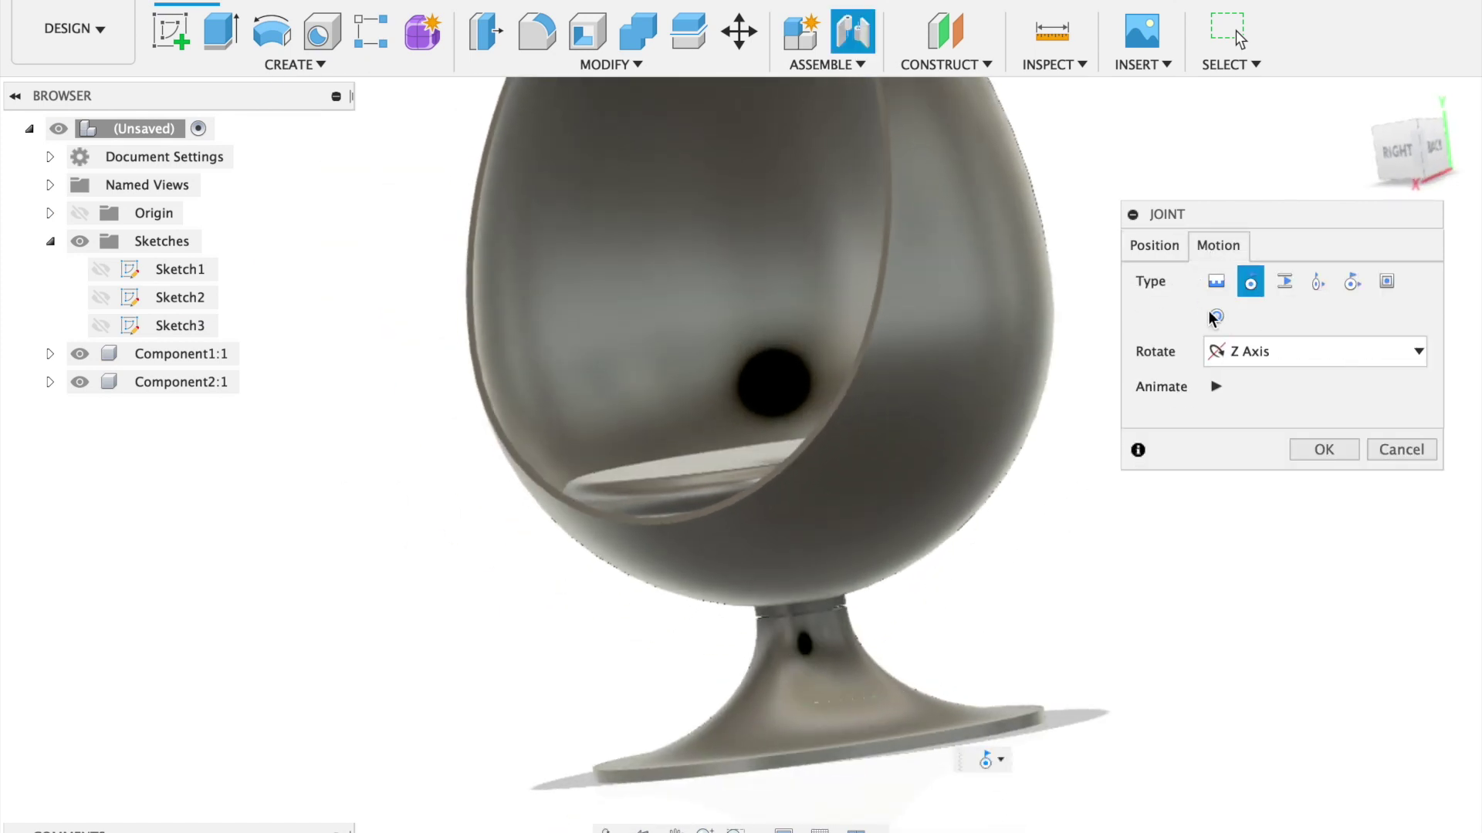
{"action": "left_click", "coordinate": [1337, 452]}
Ground the base component, capturing the components' current position.
{"action": "mouse_move", "coordinate": [1010, 449]}
{"action": "middle_mouse_down", "text": "shift"}
{"action": "mouse_move", "coordinate": [935, 447]}
{"action": "mouse_move", "coordinate": [1032, 448]}
{"action": "middle_mouse_up", "text": "shift"}
{"action": "mouse_move", "coordinate": [919, 460]}
{"action": "middle_mouse_down"}
{"action": "mouse_move", "coordinate": [788, 465]}
{"action": "mouse_move", "coordinate": [758, 438]}
{"action": "mouse_move", "coordinate": [648, 442]}
{"action": "mouse_move", "coordinate": [696, 412]}
{"action": "middle_mouse_up"}
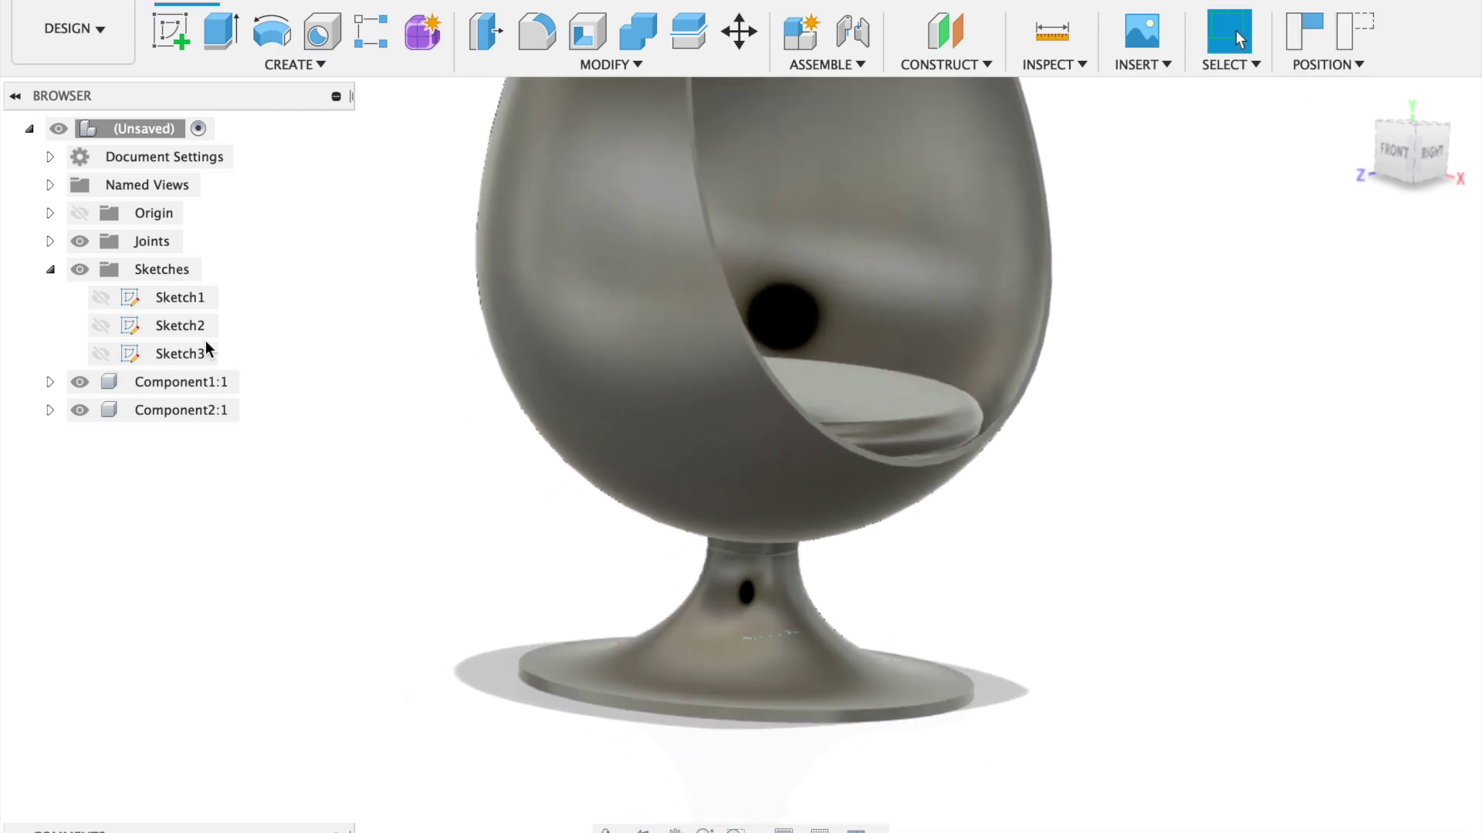
{"action": "left_click", "coordinate": [192, 409]}
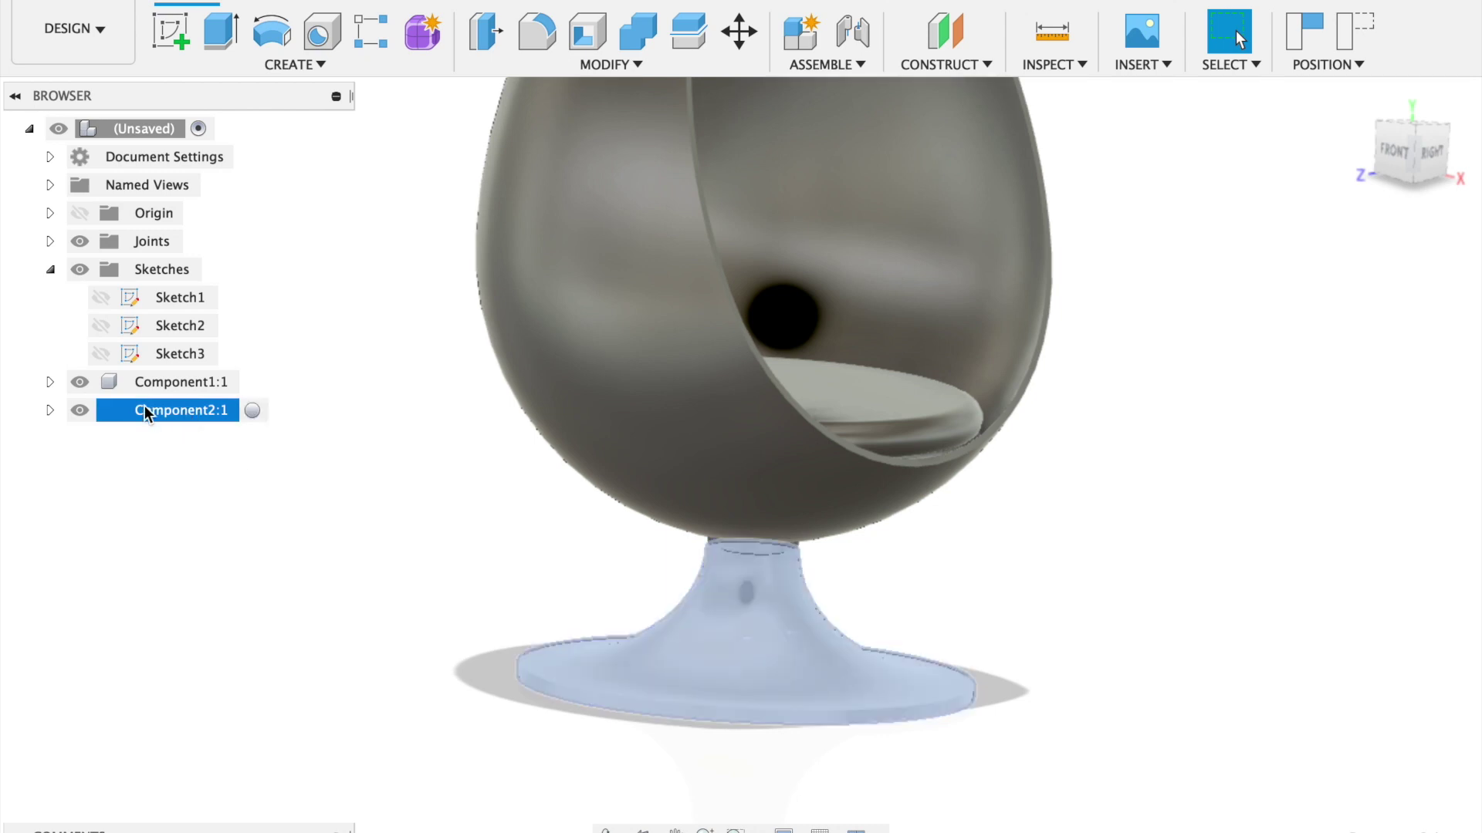
{"action": "right_click", "coordinate": [183, 415]}
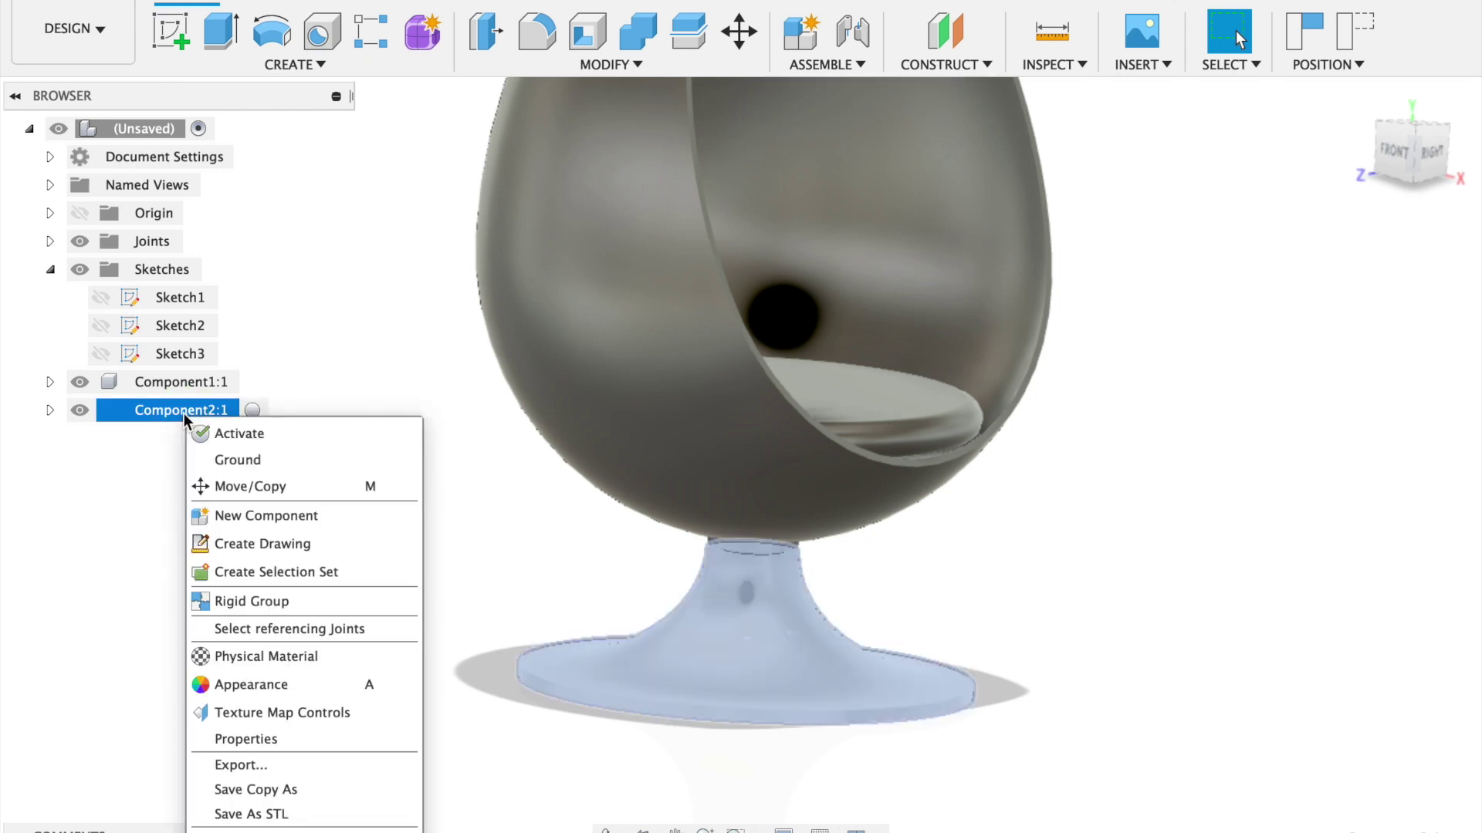
{"action": "left_click", "coordinate": [259, 461]}
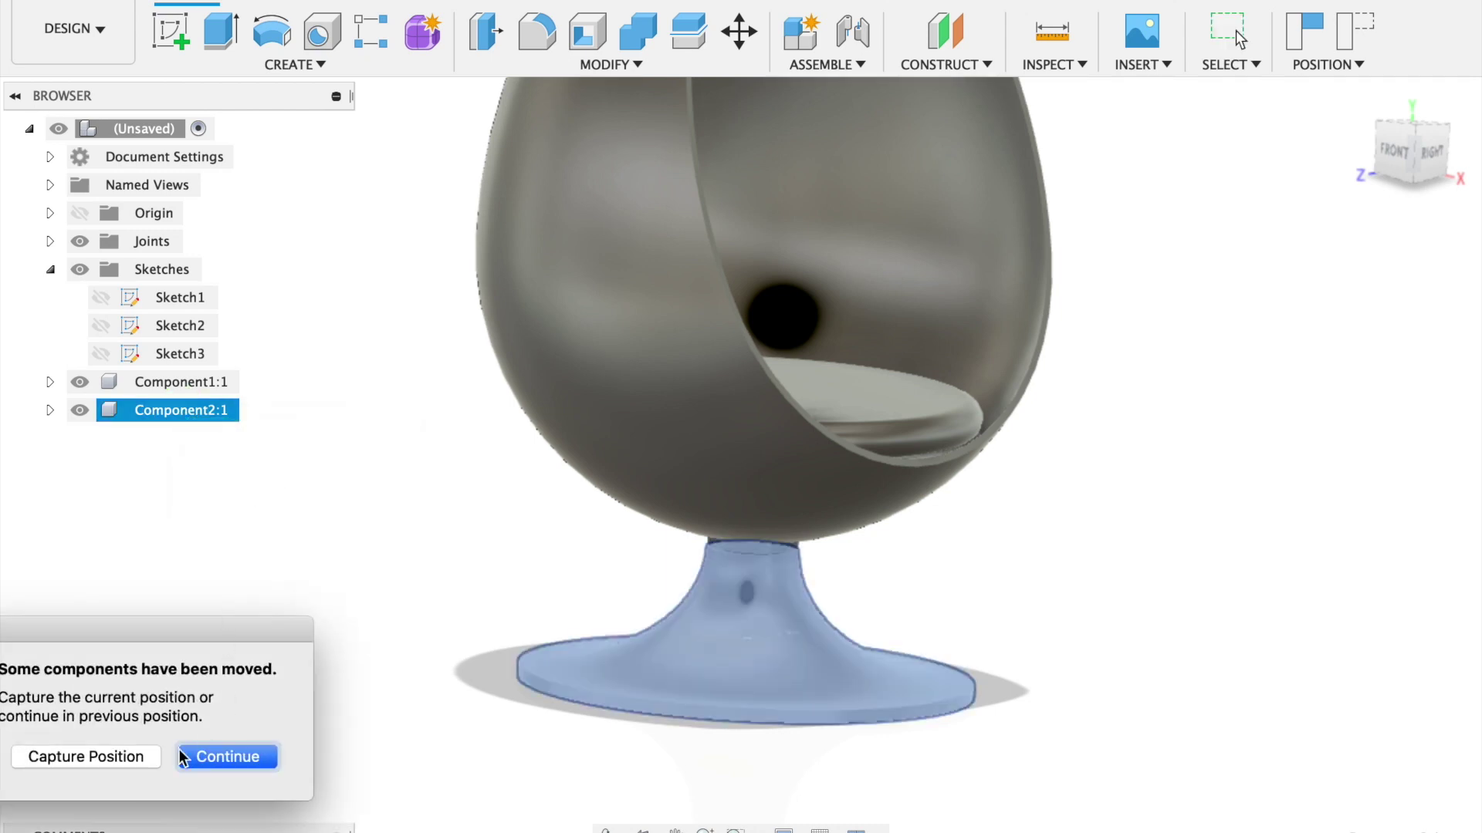
{"action": "left_click", "coordinate": [85, 756]}
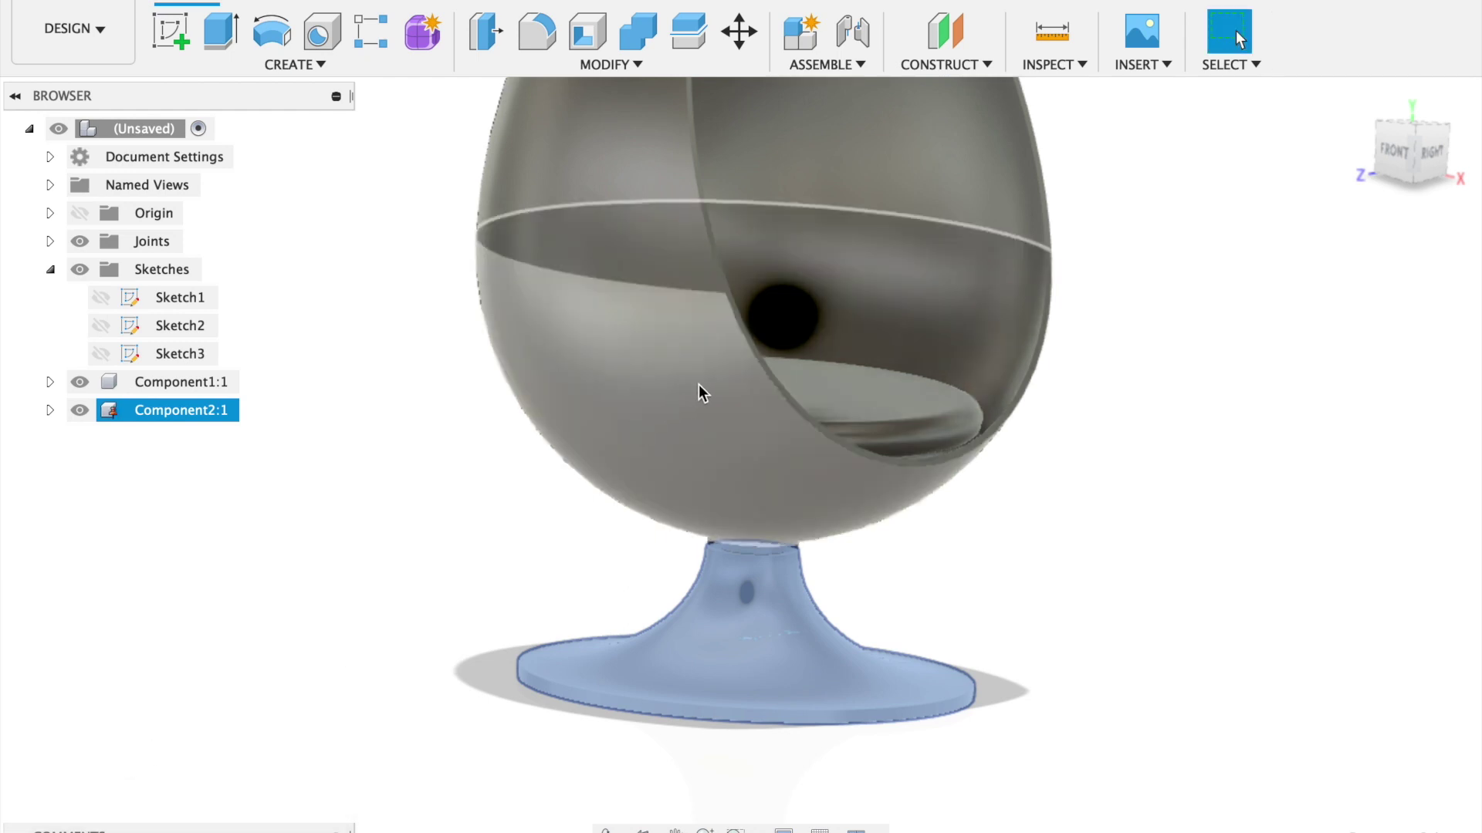